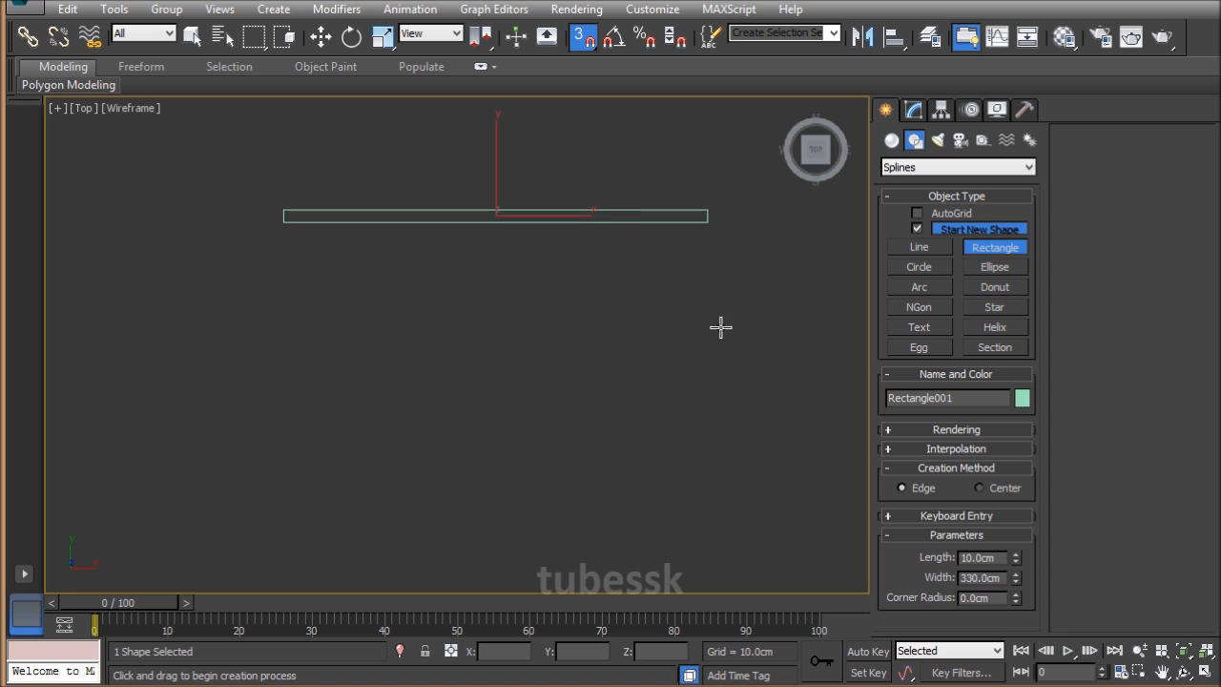
Extrude the 330 x 10 cm rectangle by 110 cm to form an upright panel.
key(alt+w)
right_click(761, 492)
key(alt+w)
key(g)
key(z)
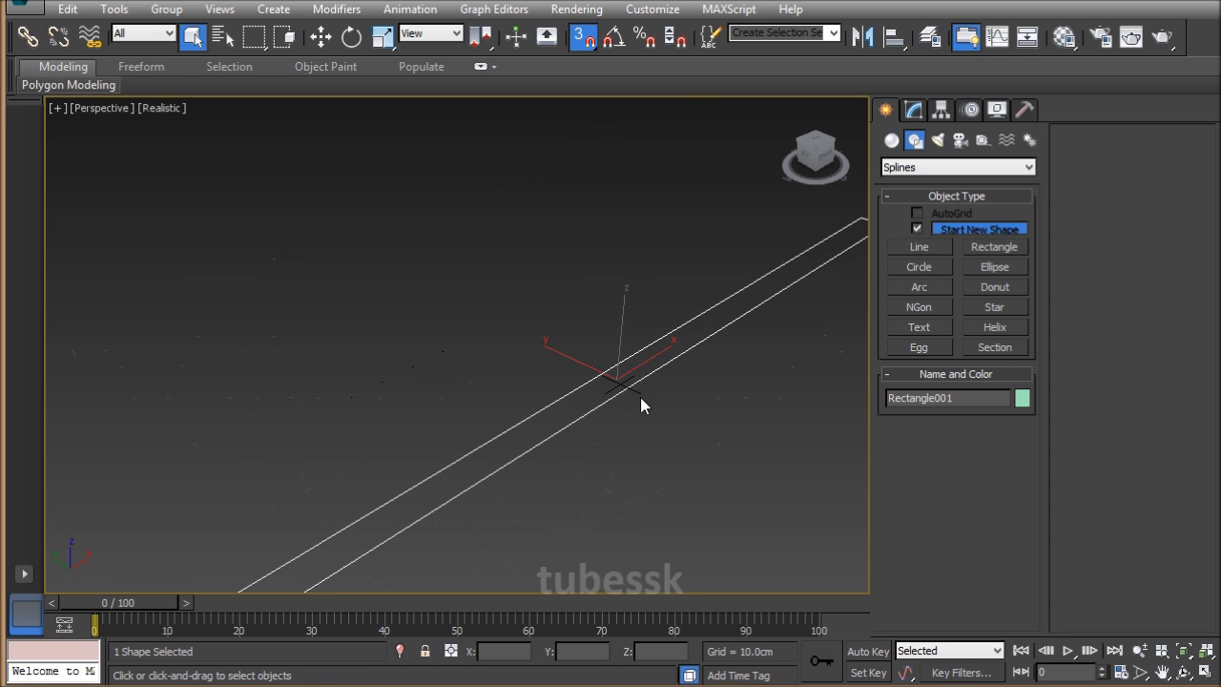
click(914, 108)
click(971, 213)
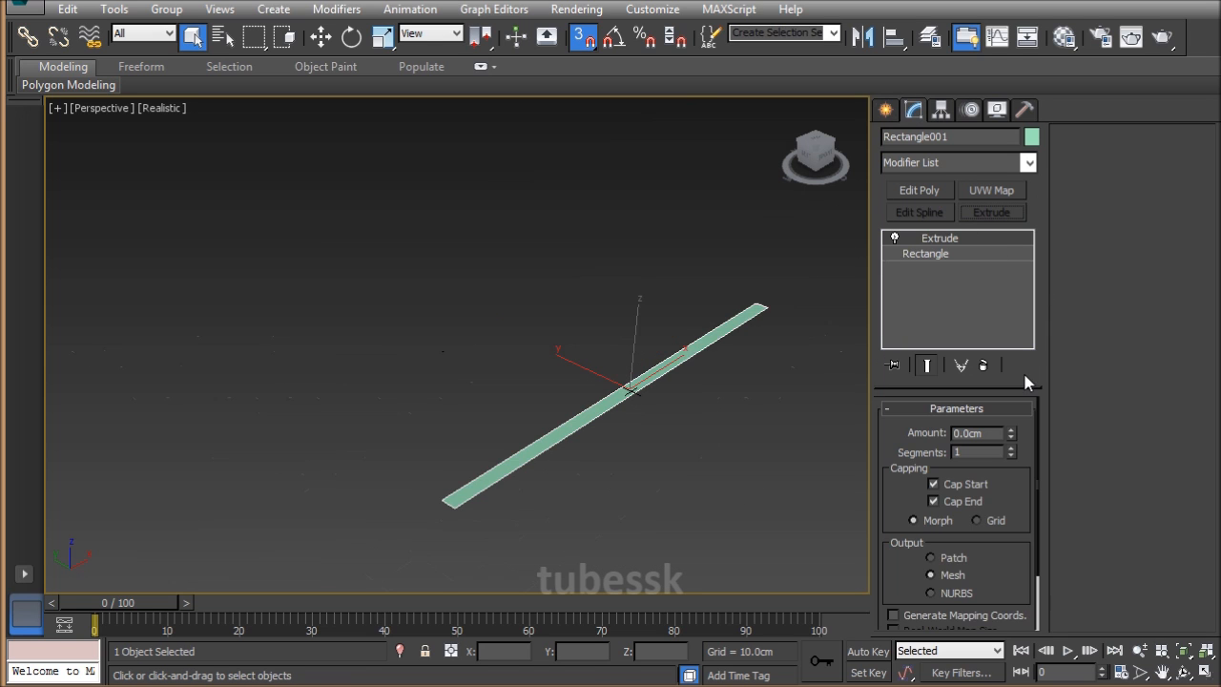
double_click(977, 433)
text(110)
key(Return)
middle_drag(709, 434, 623, 392)
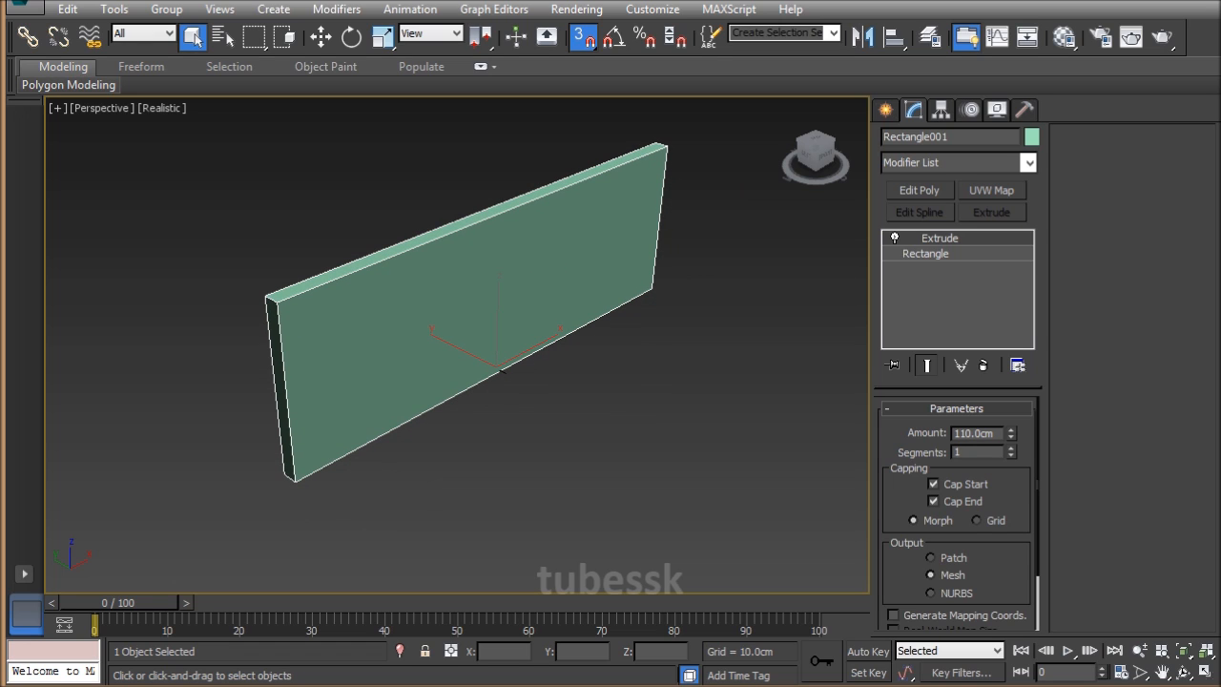
middle_drag(665, 398, 604, 383)
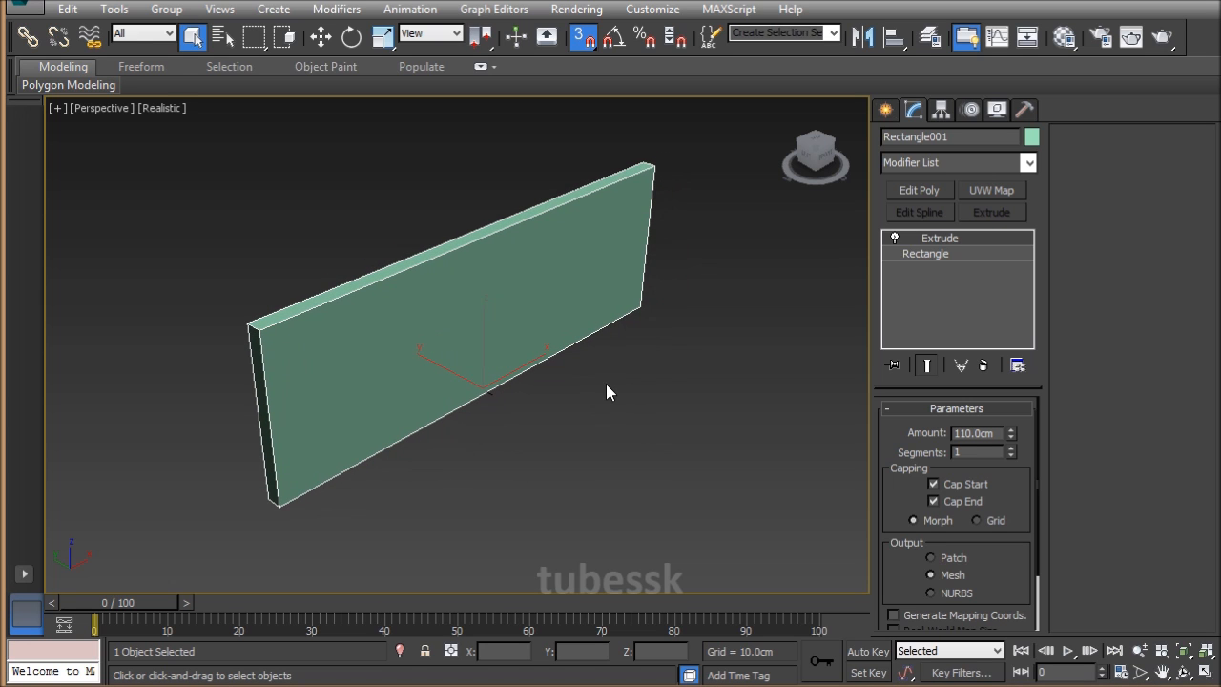
With snapping off, draw an open four-point line along the panel's front edge in the Left view, with both ends angled outward.
key(alt+w)
right_click(406, 246)
key(alt+w)
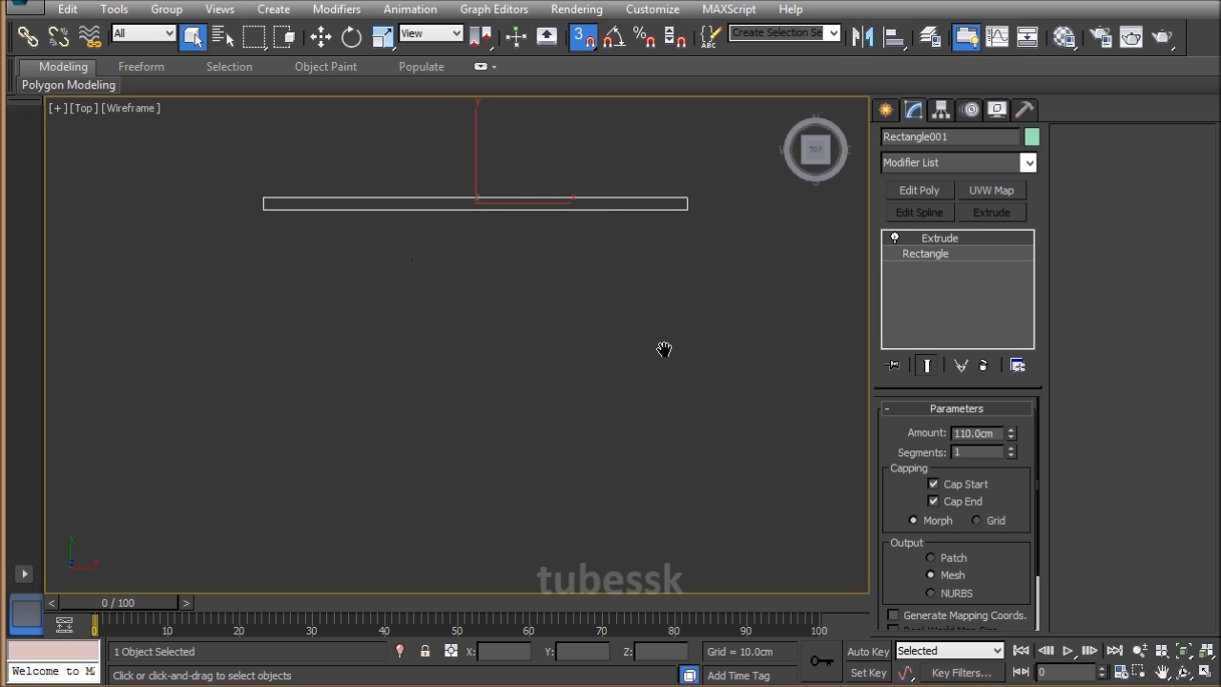
click(782, 219)
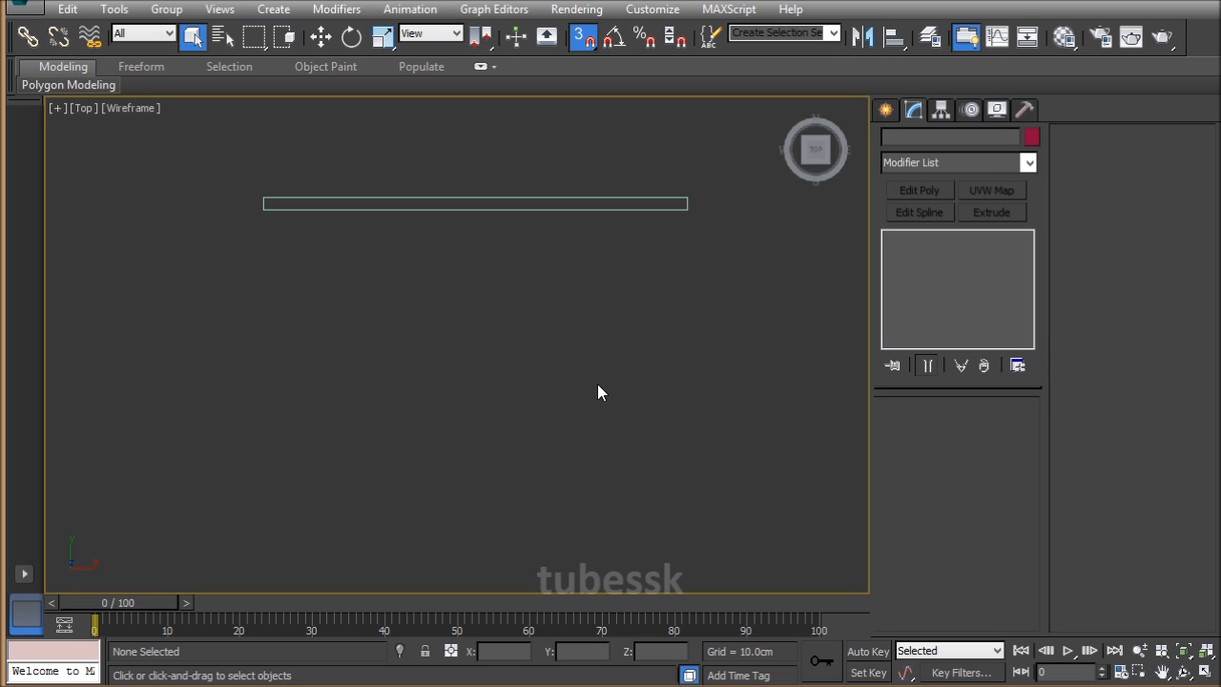
key(alt+w)
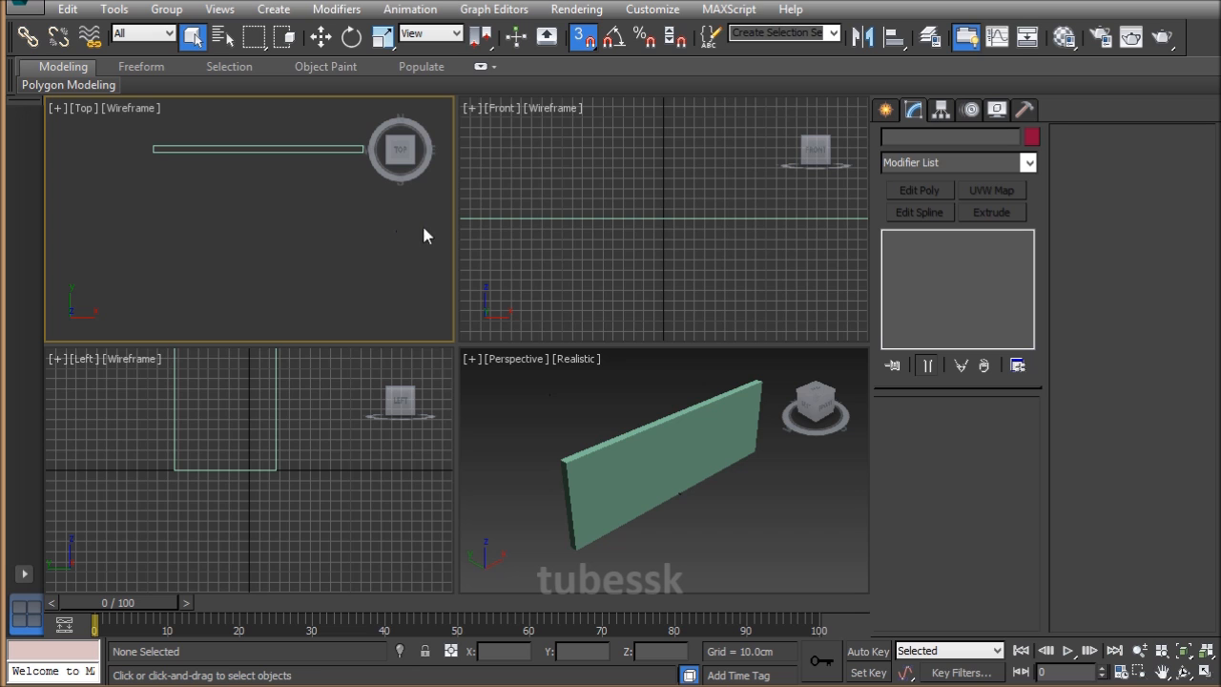
click(314, 462)
key(alt+w)
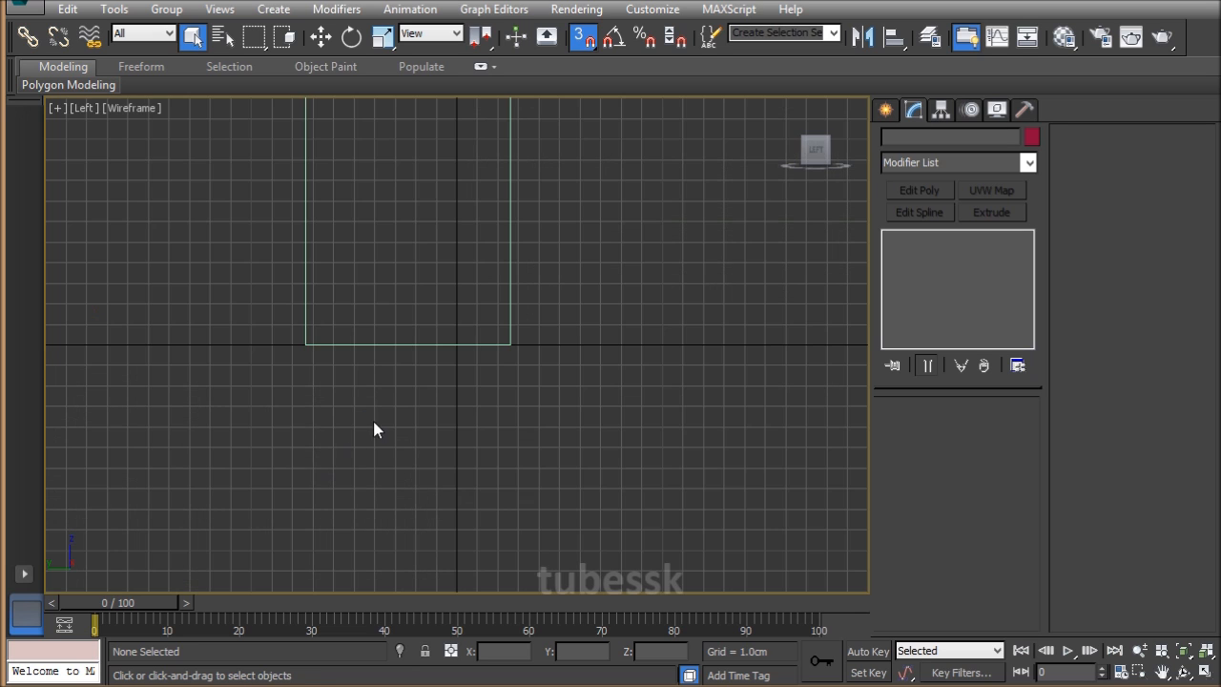
scroll(373, 429, down, 10)
scroll(496, 425, up, 4)
middle_drag(441, 238, 423, 280)
right_click(445, 276)
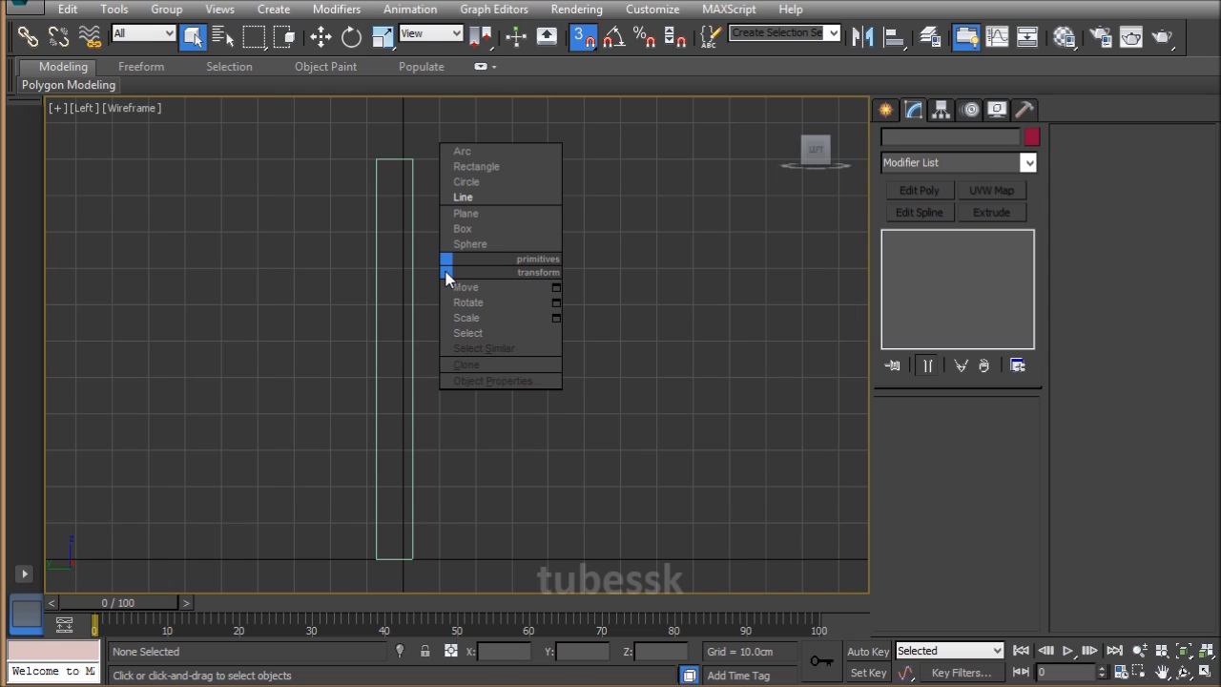
click(885, 109)
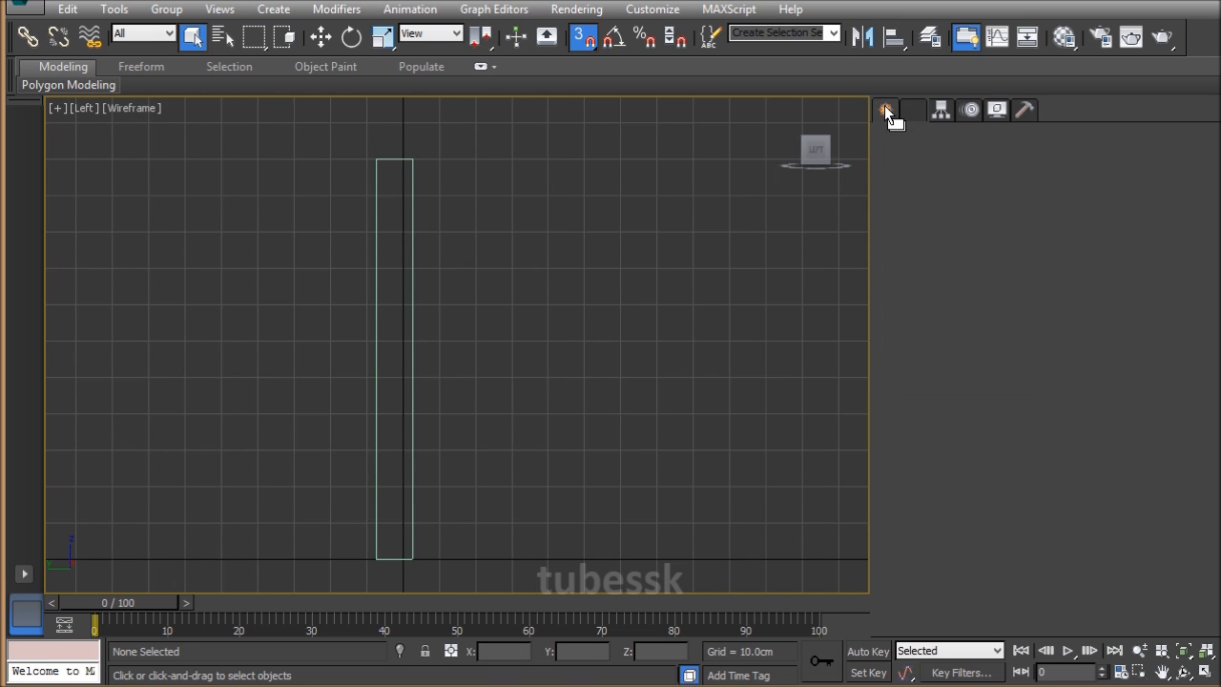
click(919, 247)
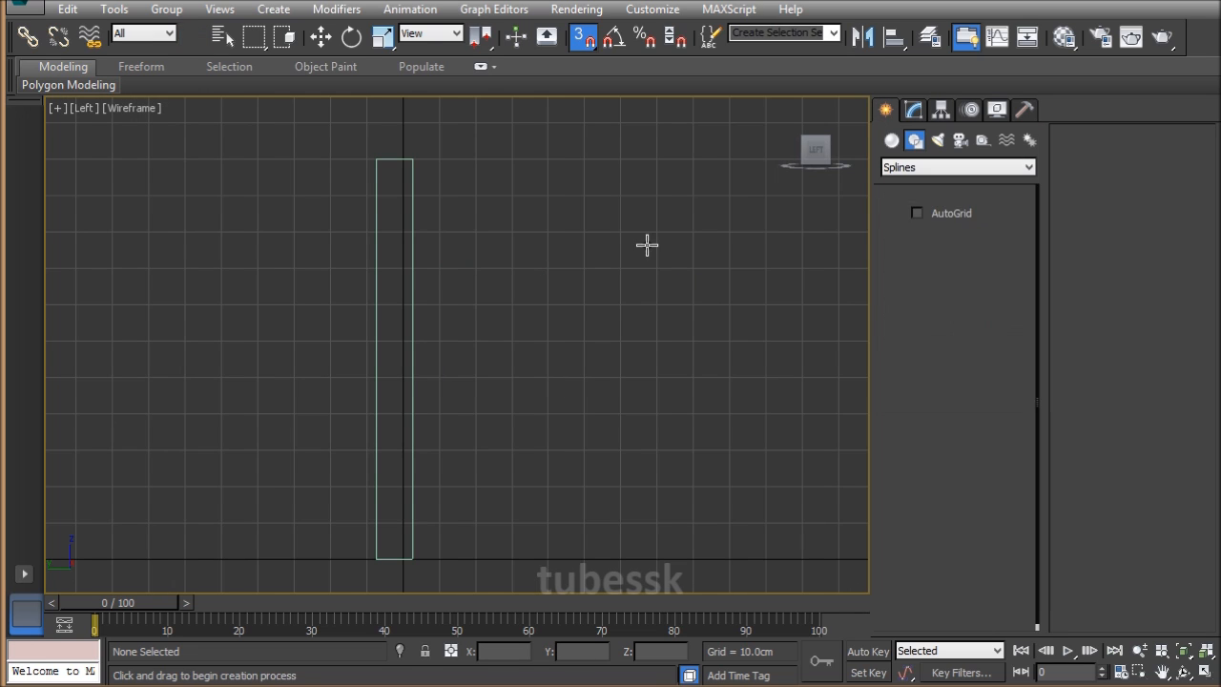
click(423, 173)
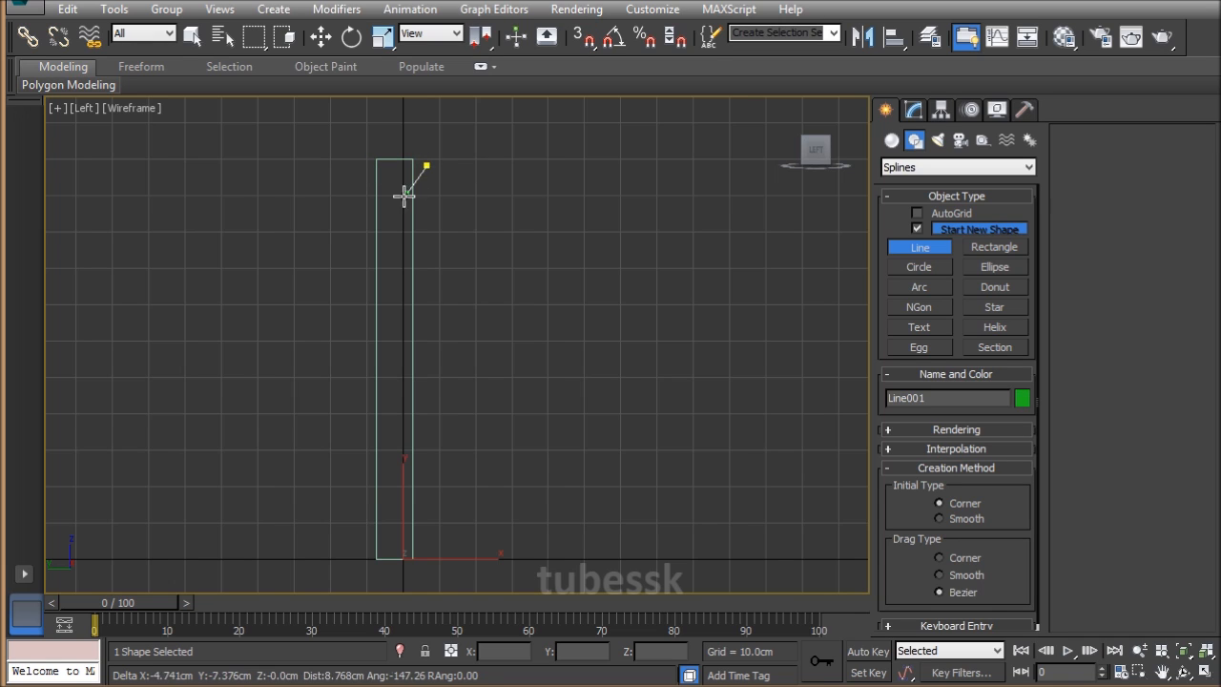
click(403, 187)
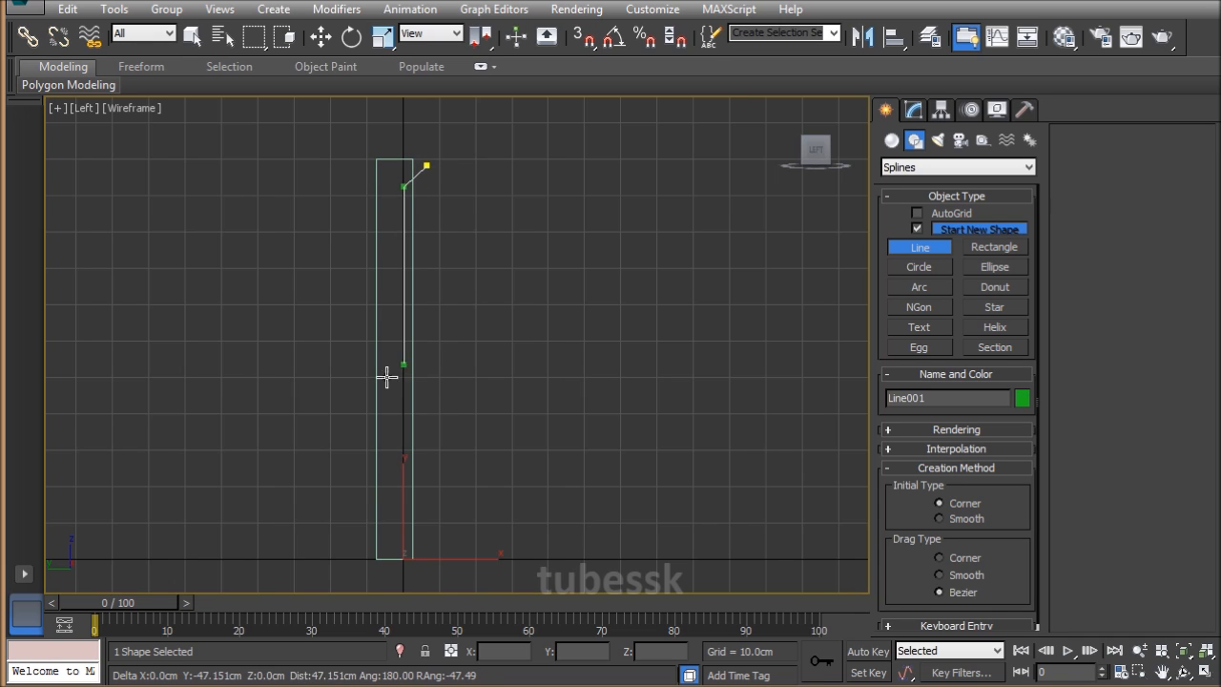
shift+click(412, 511)
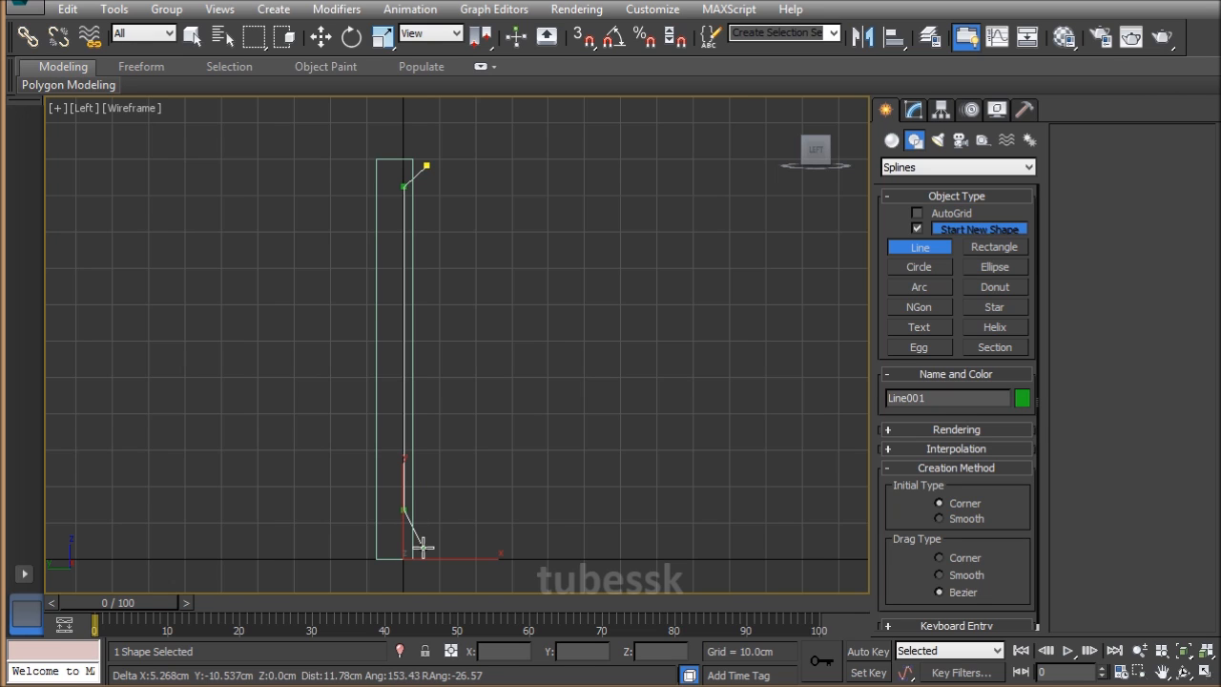
click(422, 548)
right_click(470, 414)
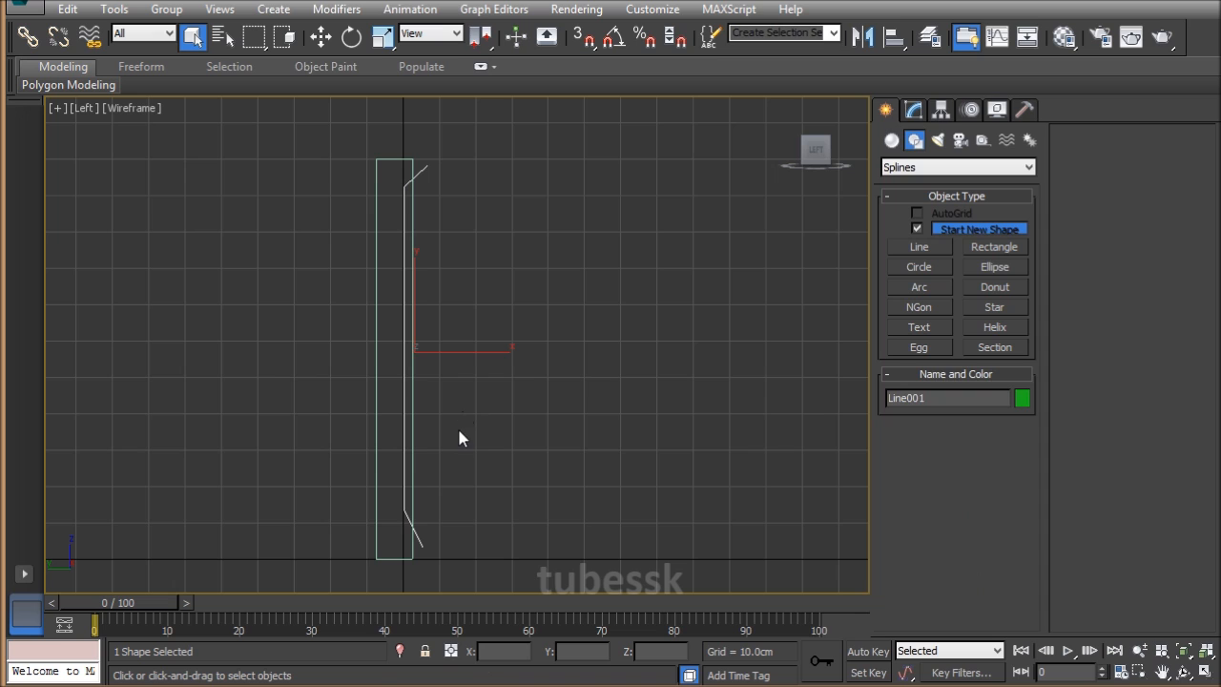
Fillet the line's two inner vertices to round the bends near its upper and lower ends.
key(1)
drag(363, 151, 416, 534)
right_click(428, 333)
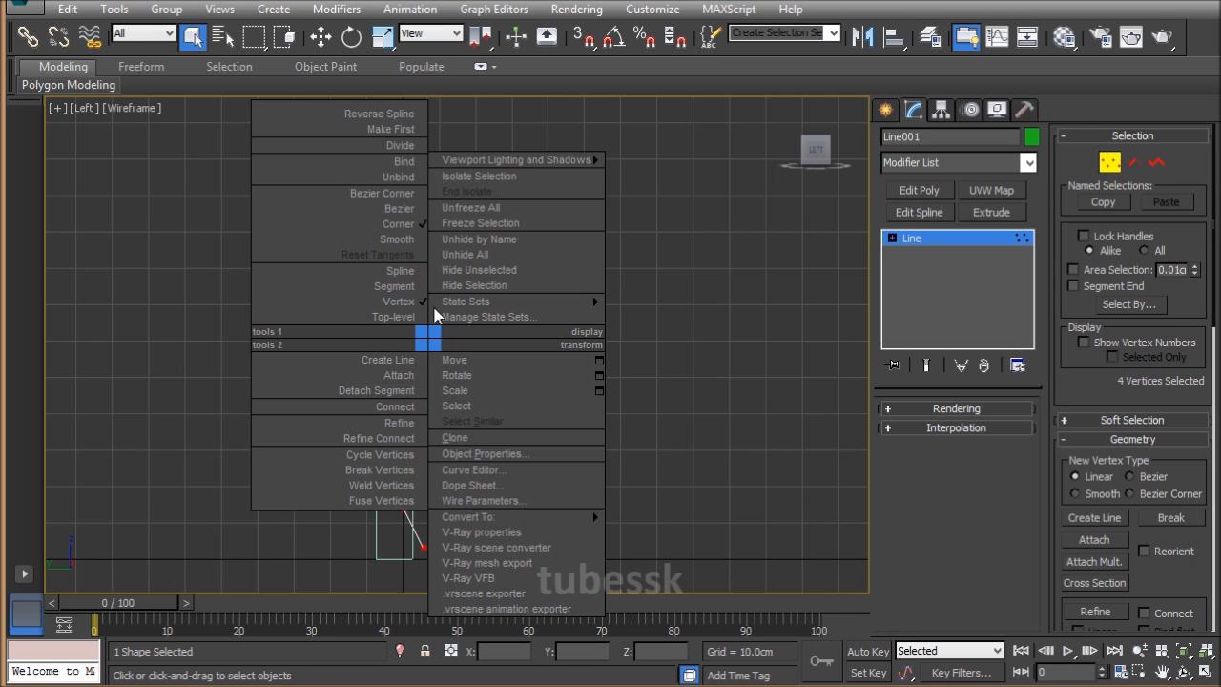
click(190, 230)
drag(323, 139, 417, 541)
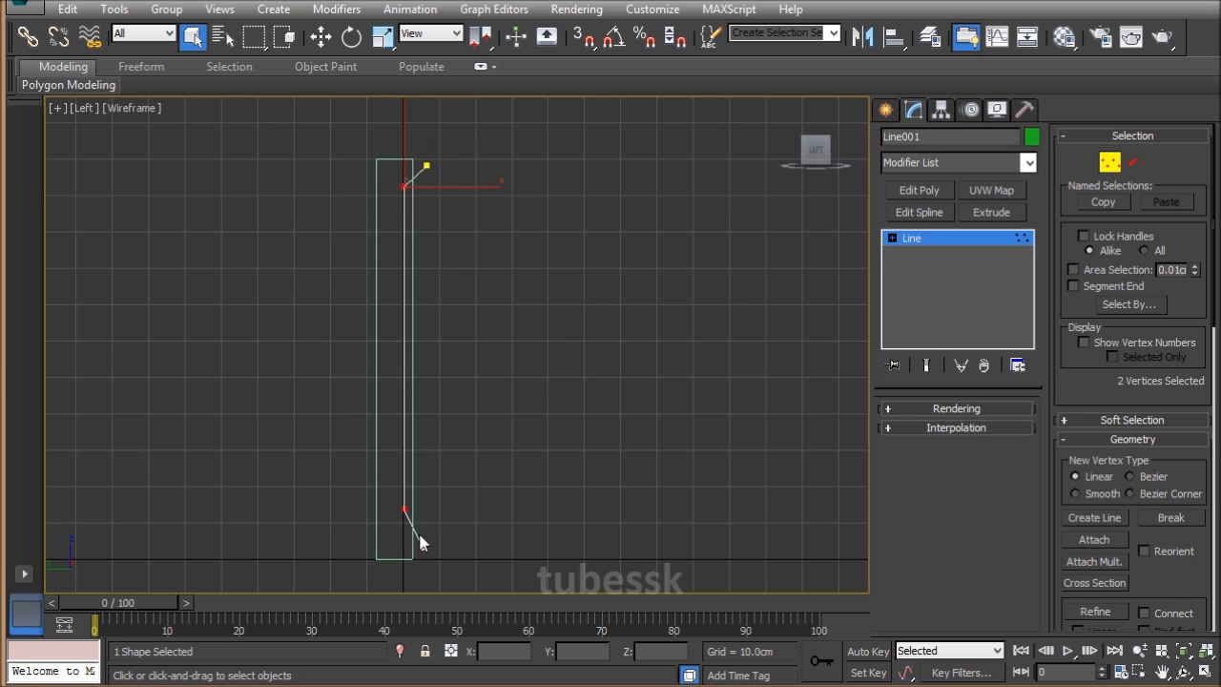
scroll(1097, 391, down, 5)
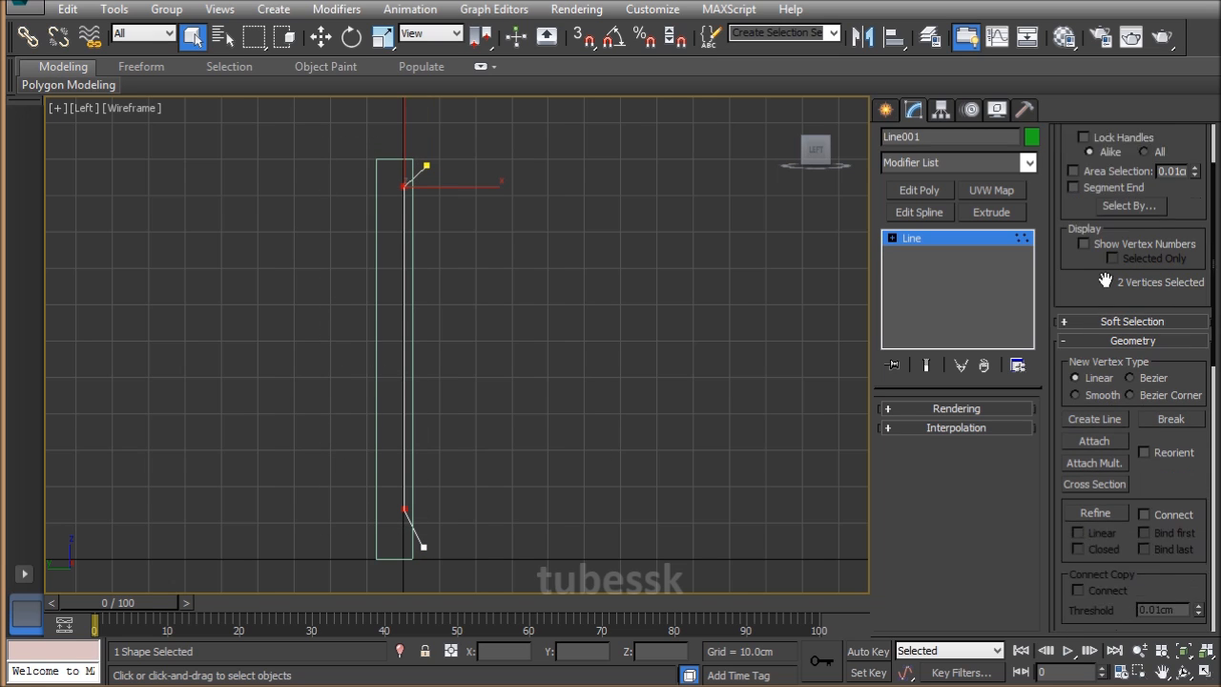
scroll(1154, 496, down, 5)
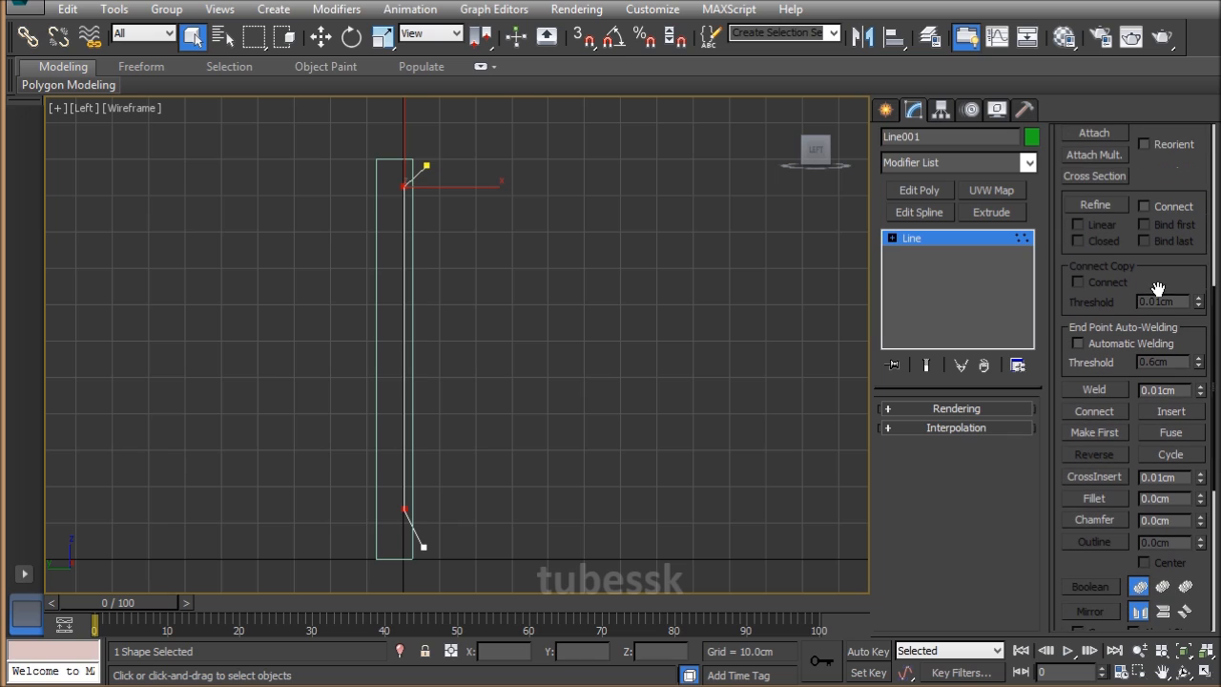
drag(1200, 498, 1206, 461)
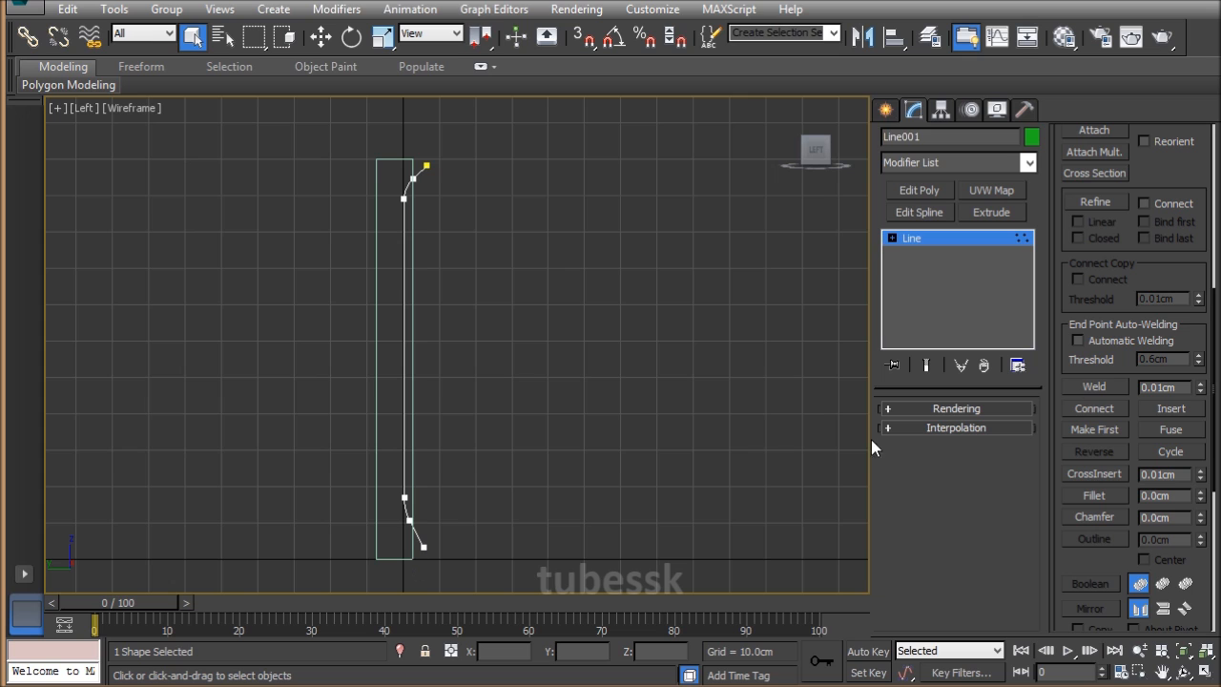
Close the profile by connecting the line's upper and lower end vertices with a segment.
scroll(1106, 264, up, 5)
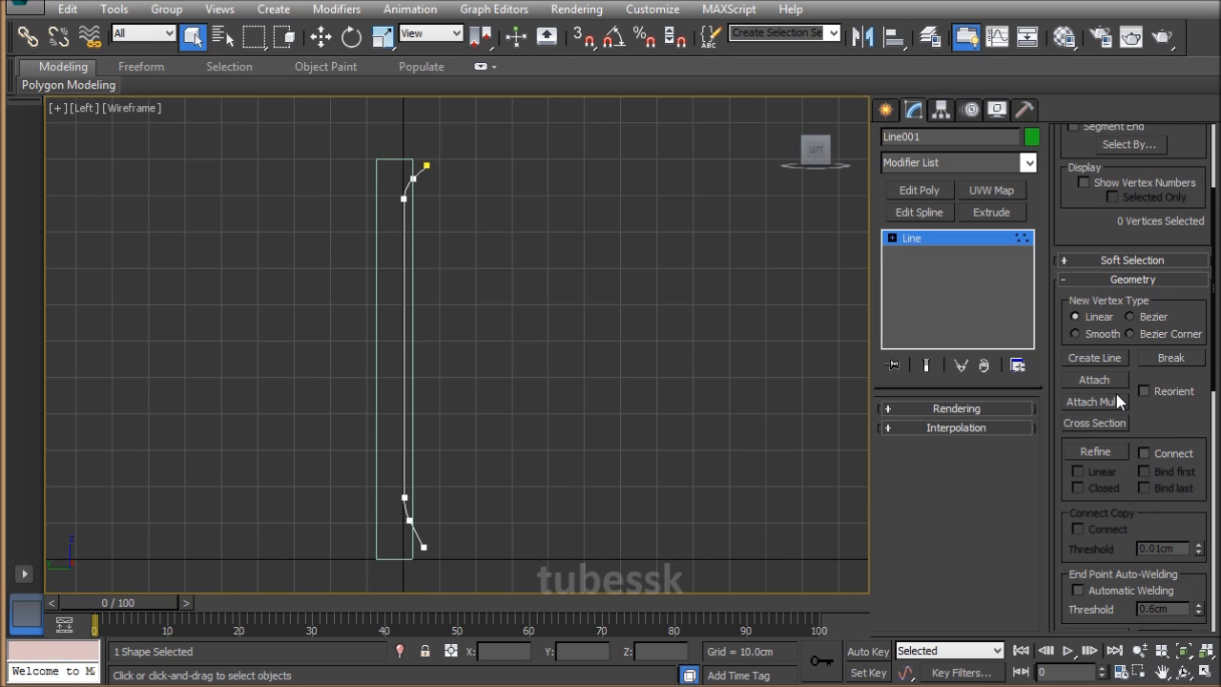
scroll(1163, 482, down, 5)
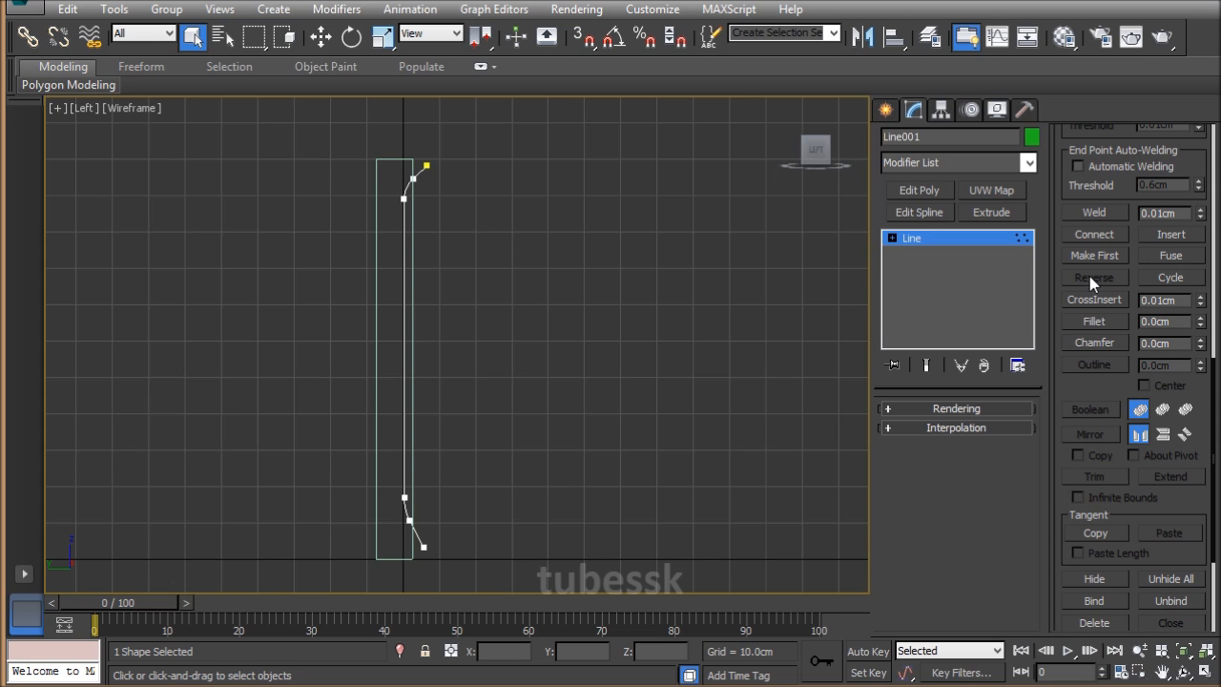
click(1104, 236)
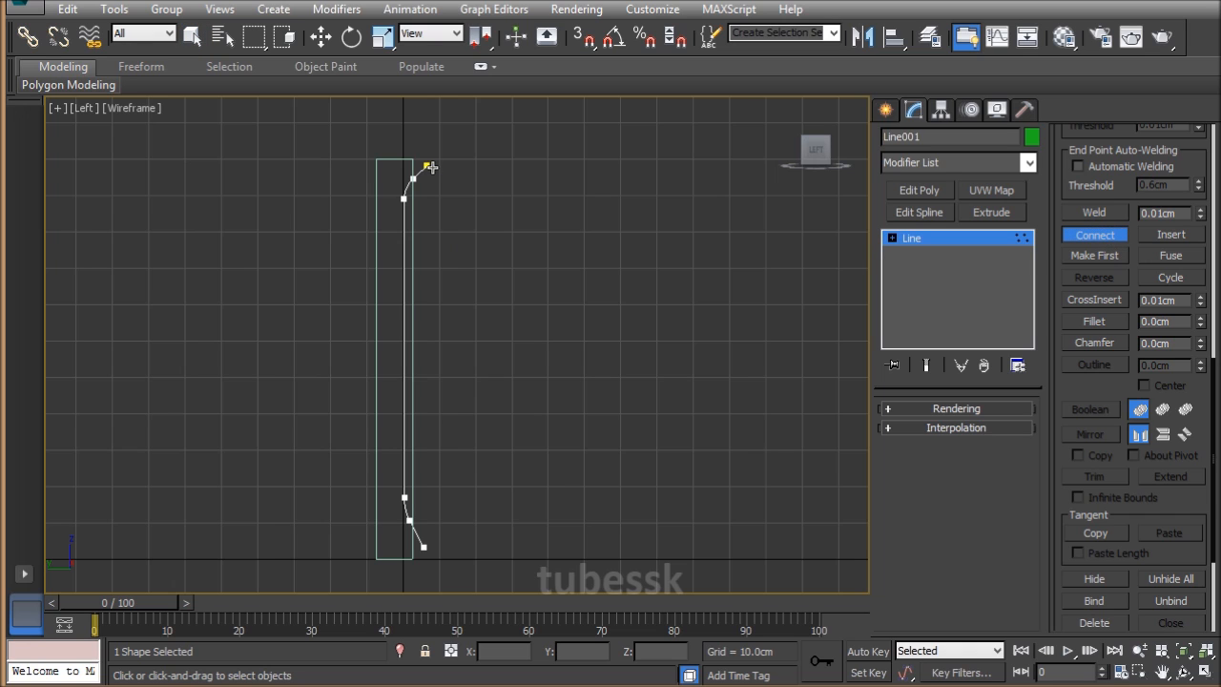
drag(428, 544, 425, 545)
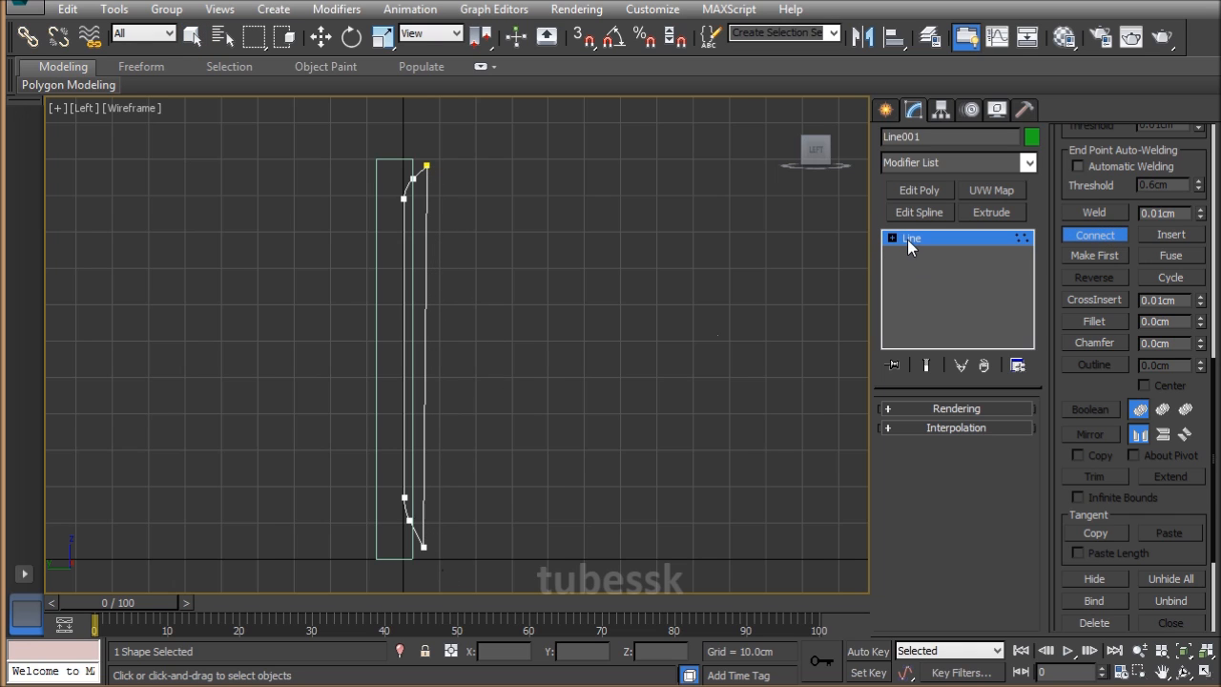
Convert the profile's lower outer vertex to a Corner vertex.
key(w)
key(1)
key(1)
drag(450, 516, 493, 546)
key(ctrl+z)
right_click(463, 484)
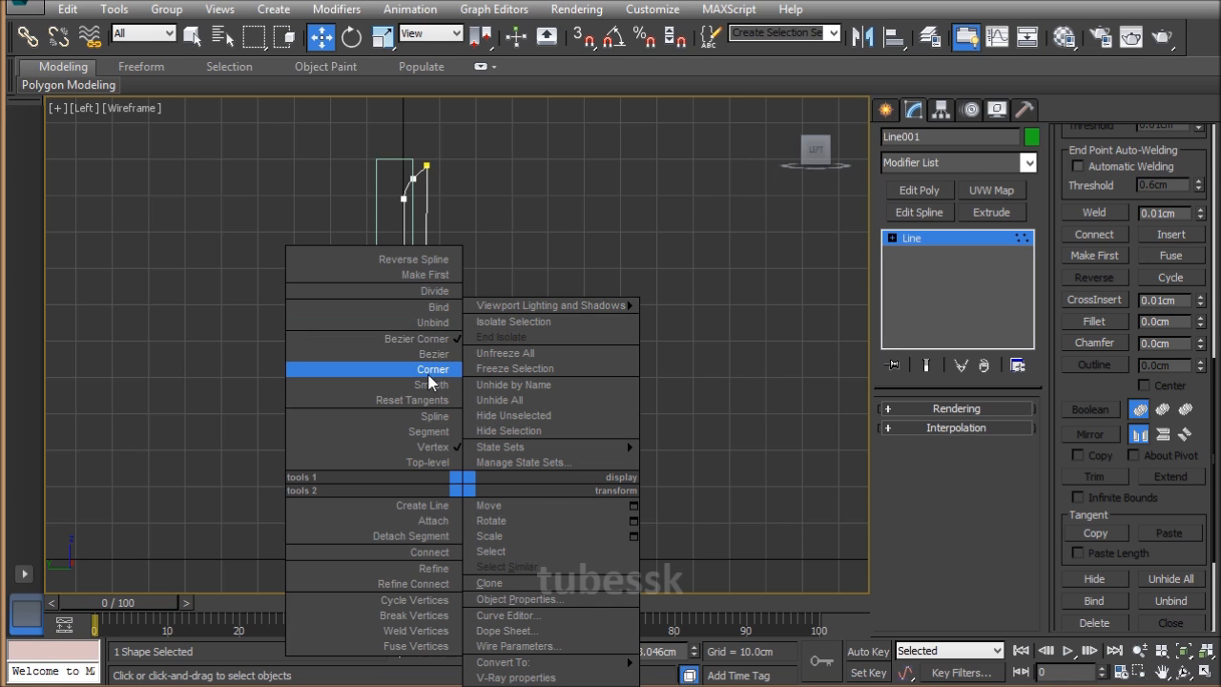
click(429, 382)
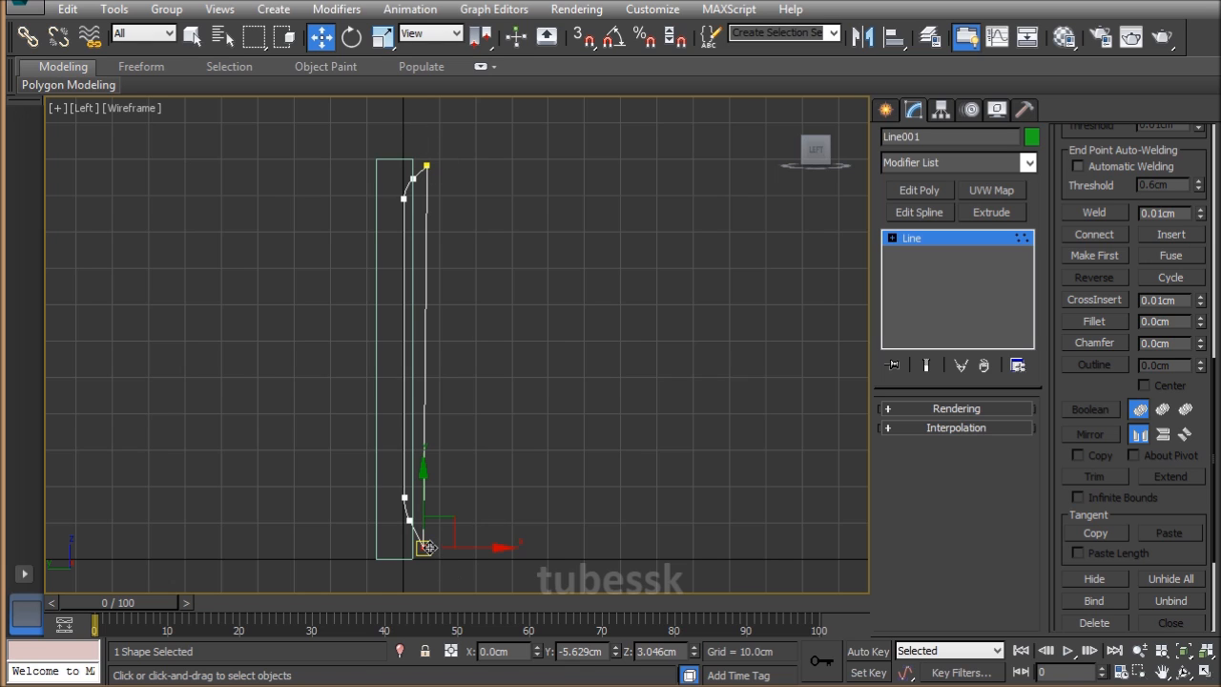
With snapping on, move the lower outer vertex horizontally into line with the upper outer vertex.
key(s)
drag(425, 545, 446, 155)
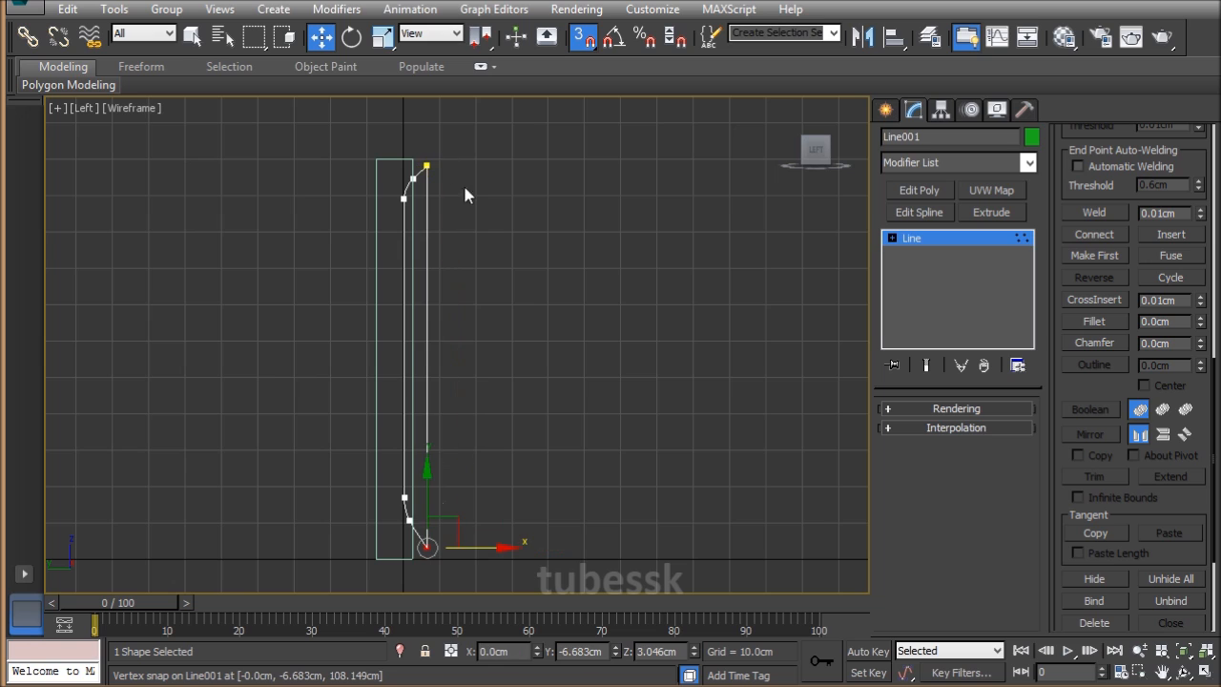
key(1)
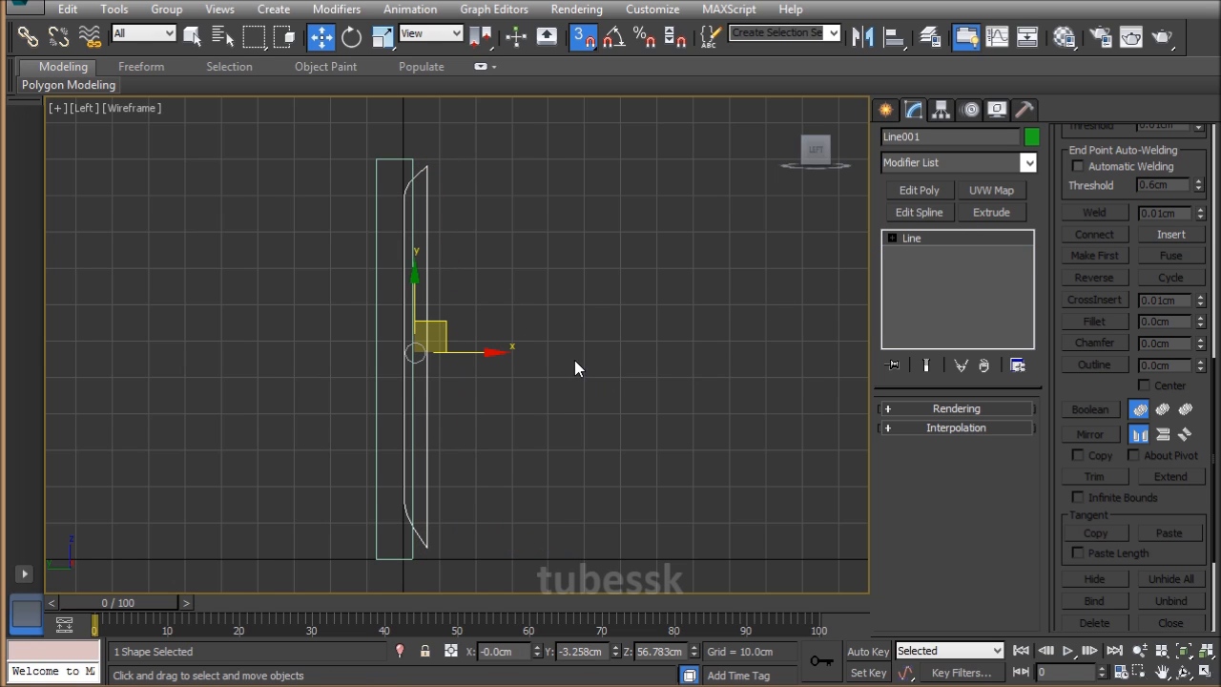
Extrude the closed line profile by 5 cm to form a thin vertical strip.
click(991, 212)
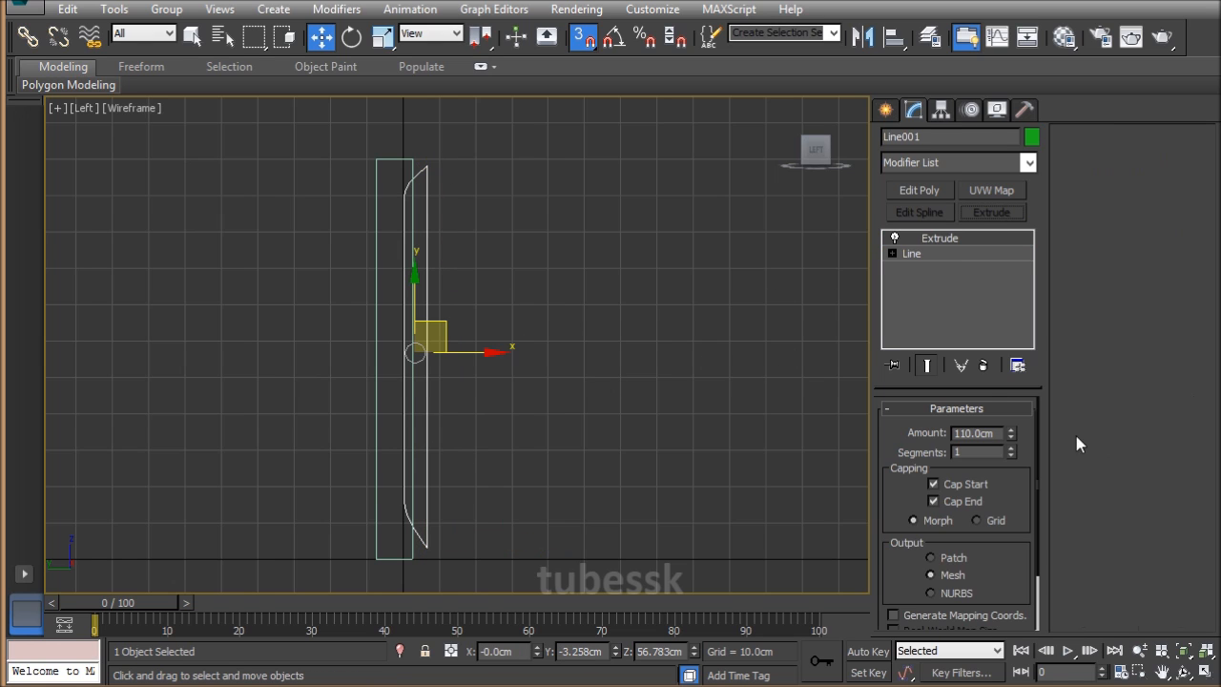
double_click(997, 432)
text(5)
key(Return)
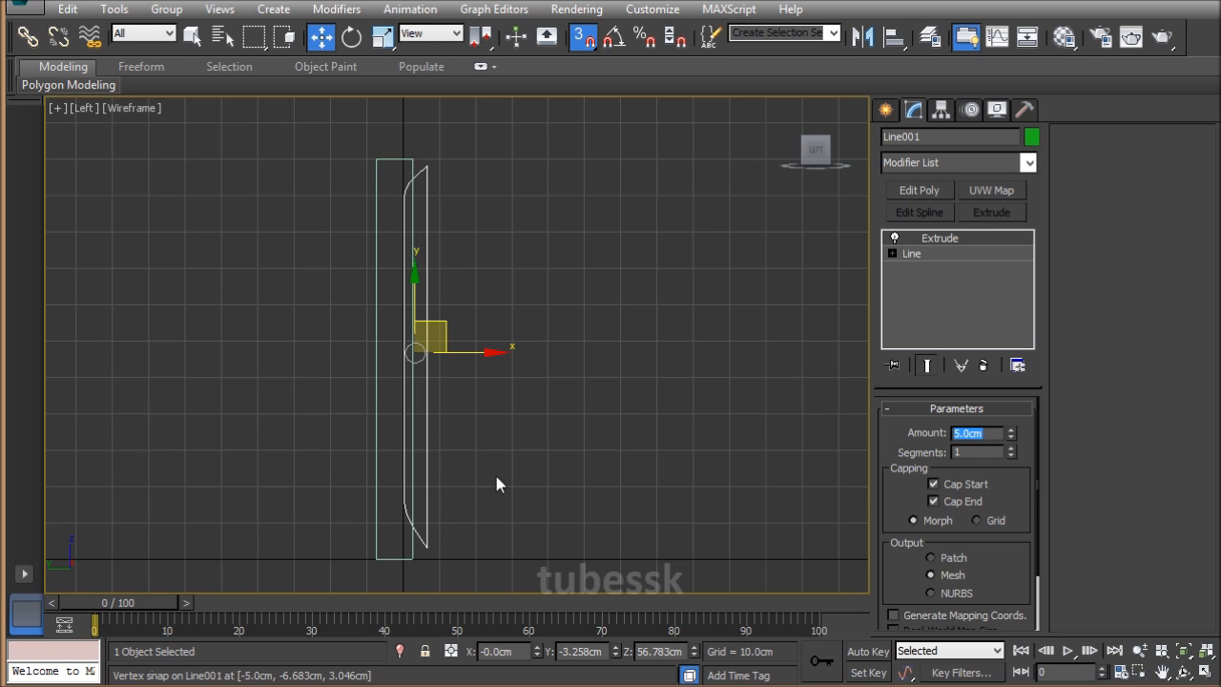
key(alt+w)
key(alt+w)
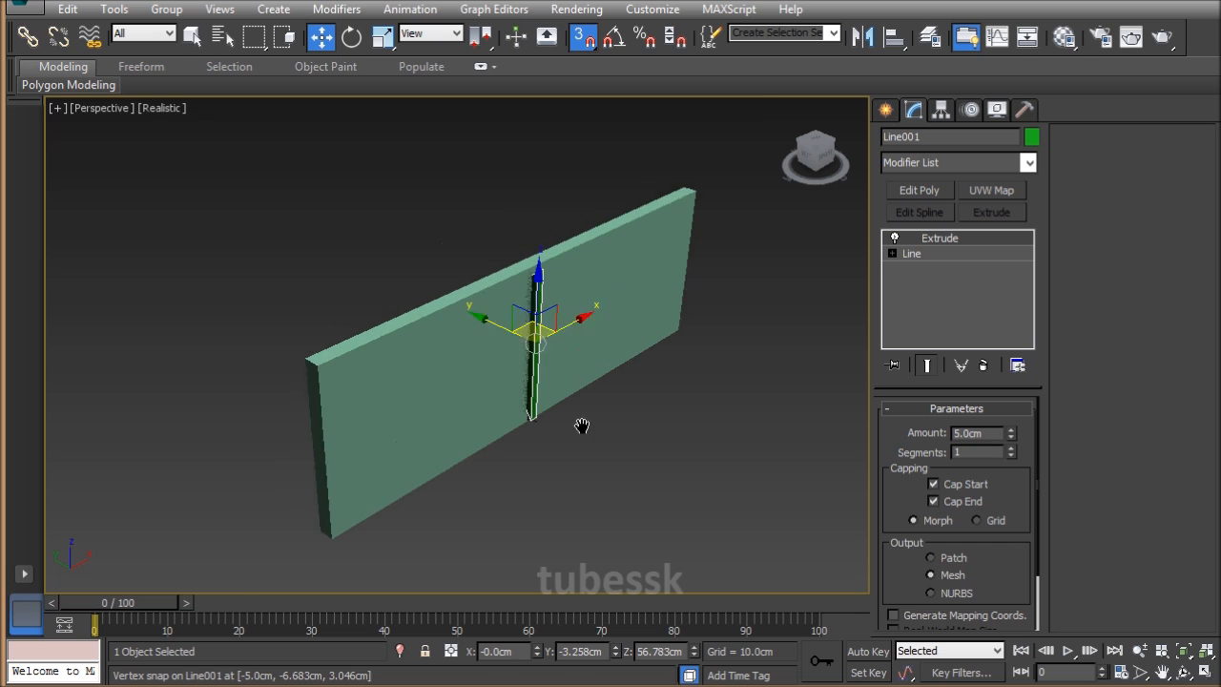
scroll(579, 422, up, 4)
alt+middle_drag(625, 398, 667, 379)
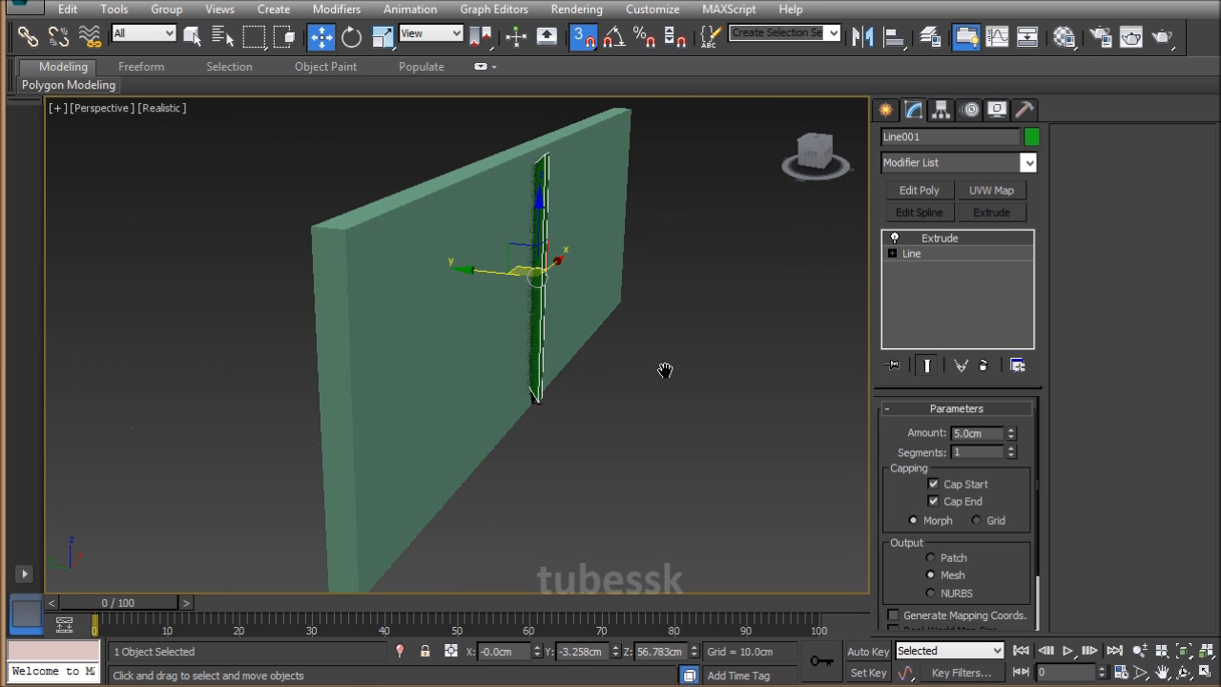
With snapping off, move the strip horizontally into the panel in the Left view, to about Y -0.61 cm, leaving a sliver protruding.
key(alt+w)
middle_click(400, 474)
key(alt+w)
middle_drag(674, 353, 780, 364)
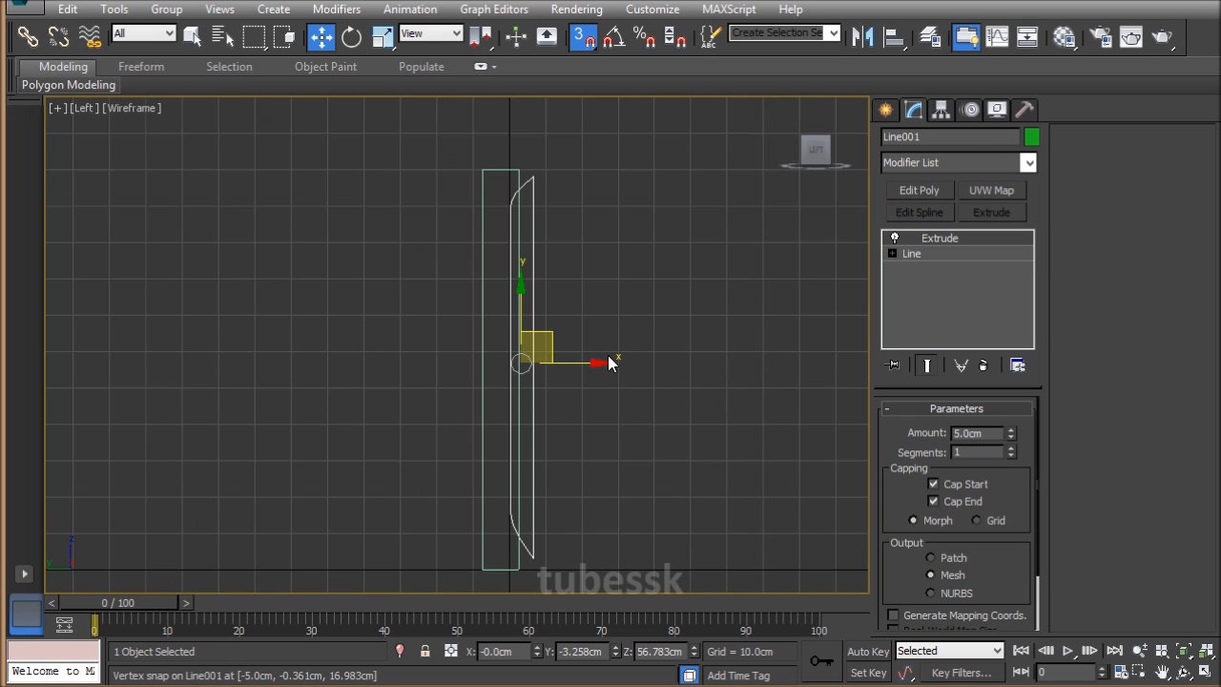
drag(520, 363, 580, 368)
right_click(562, 399)
key(s)
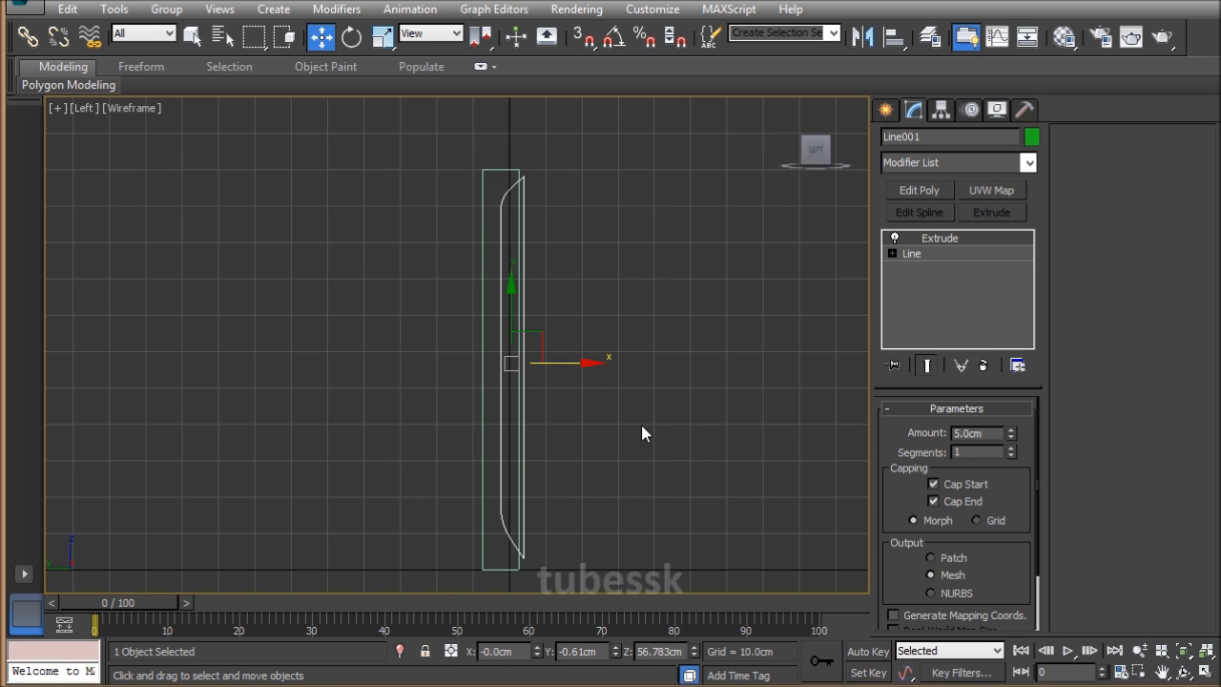
key(alt+w)
right_click(706, 470)
key(alt+w)
key(alt+w)
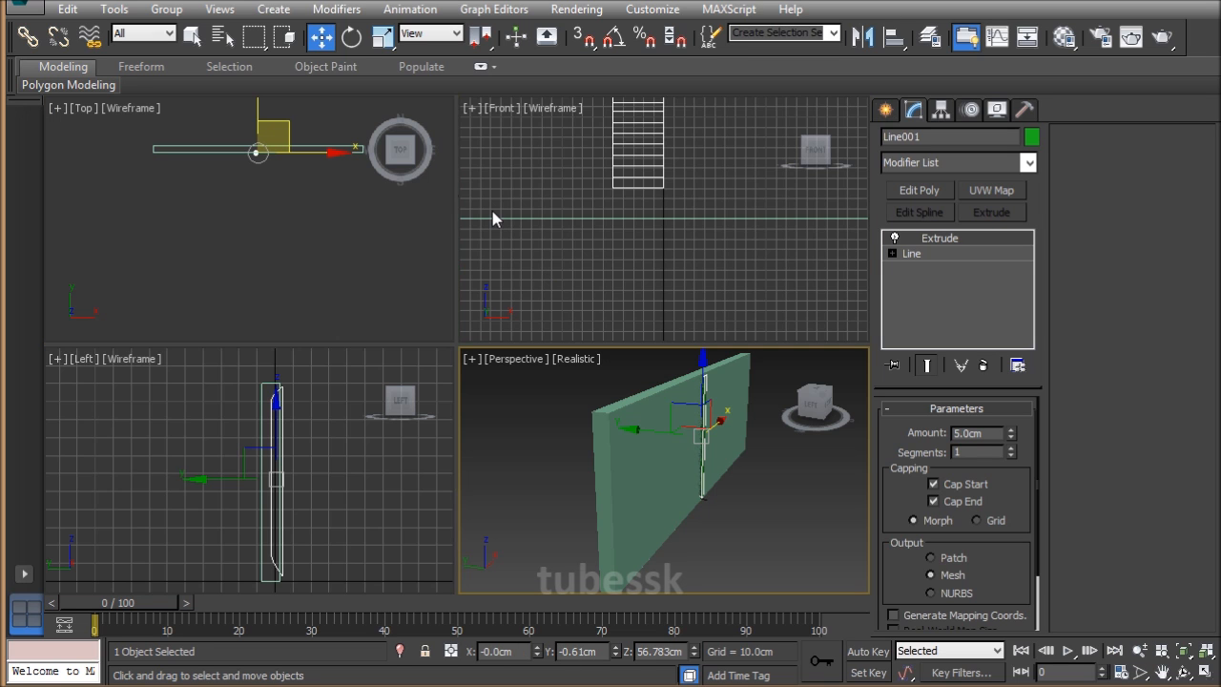
In the Top view, move the strip horizontally along X to just inside the panel's left end.
right_click(297, 232)
key(alt+w)
scroll(748, 505, up, 2)
scroll(749, 505, up, 1)
middle_drag(617, 260, 516, 410)
scroll(516, 410, down, 2)
middle_drag(617, 397, 651, 301)
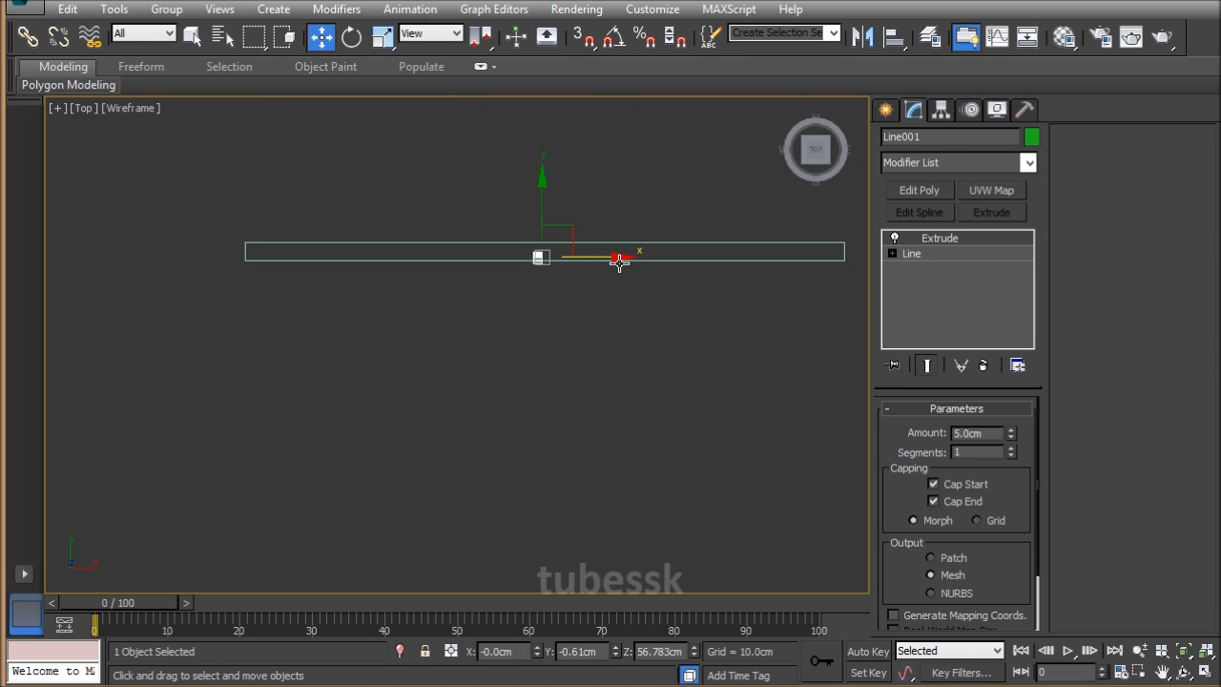
drag(619, 263, 602, 264)
key(ctrl+z)
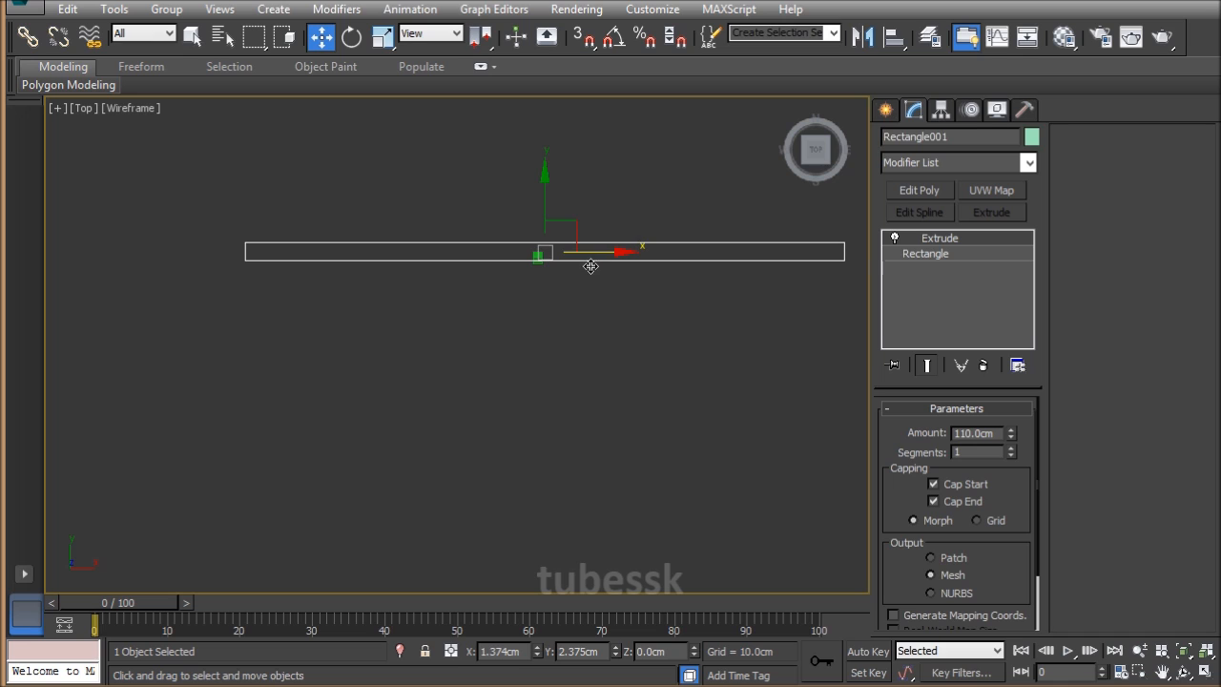
key(ctrl+z)
drag(582, 271, 327, 375)
Clone the strip along X towards the panel's right end as 62 independent copies, with gaps about one strip wide.
click(348, 265)
drag(348, 265, 341, 293)
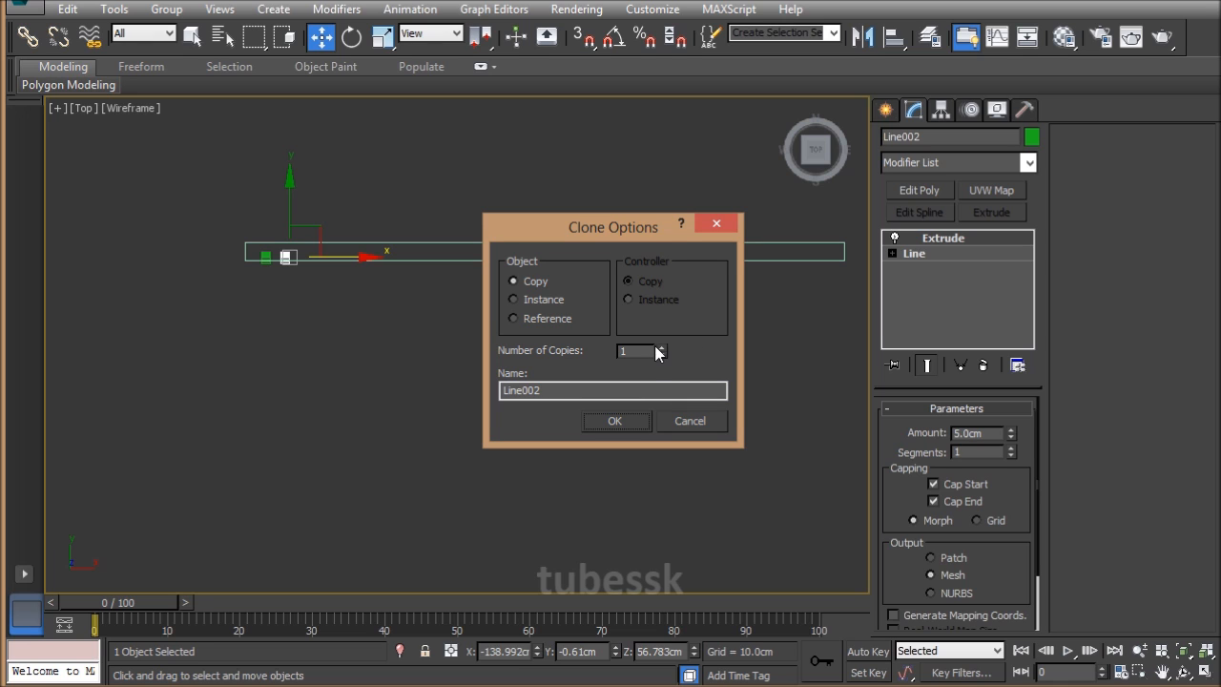
drag(660, 350, 664, 291)
click(617, 423)
Delete the surplus strip copies at and beyond the panel's right end, keeping 29 strips inside the panel.
middle_drag(678, 427, 521, 411)
scroll(518, 412, down, 3)
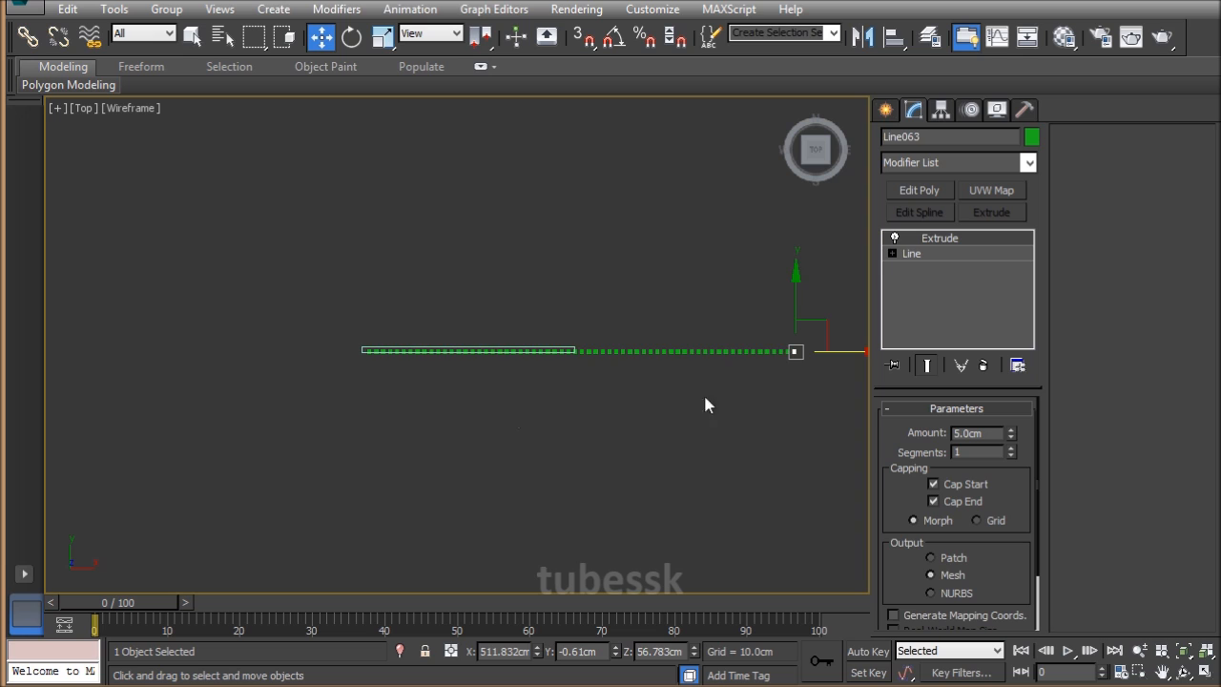
middle_drag(705, 396, 586, 390)
drag(764, 441, 463, 210)
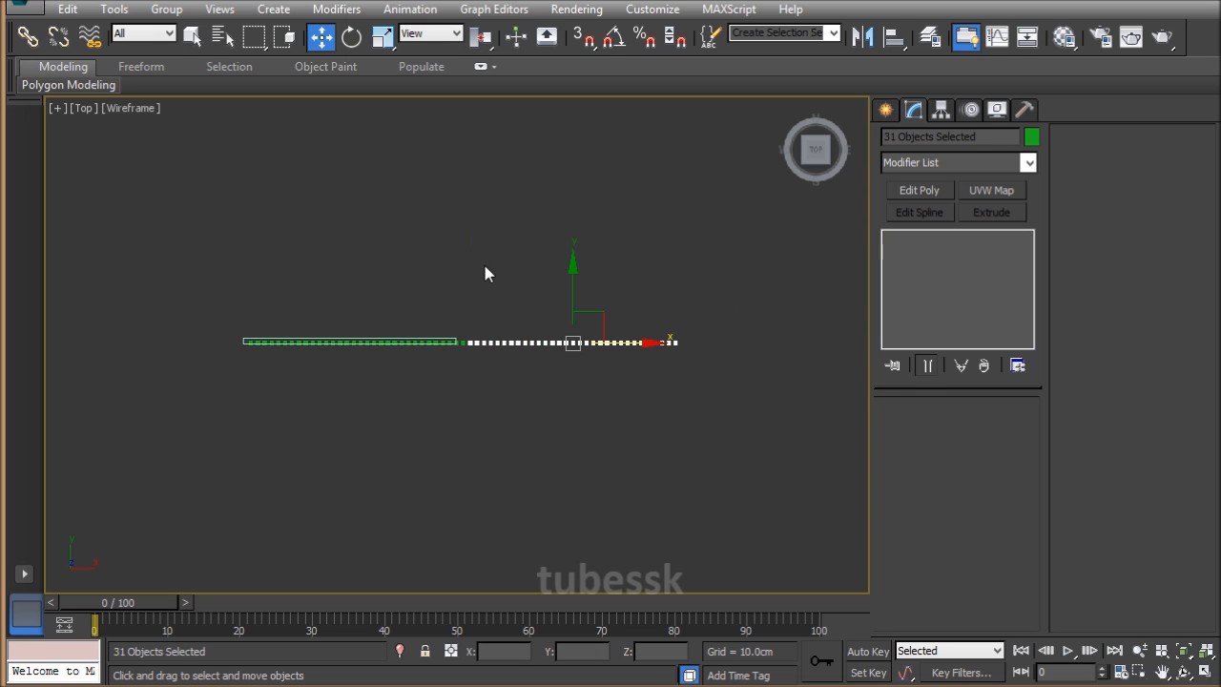
key(Delete)
scroll(621, 405, up, 3)
middle_drag(456, 412, 620, 468)
drag(692, 235, 622, 366)
key(Delete)
middle_drag(558, 403, 776, 349)
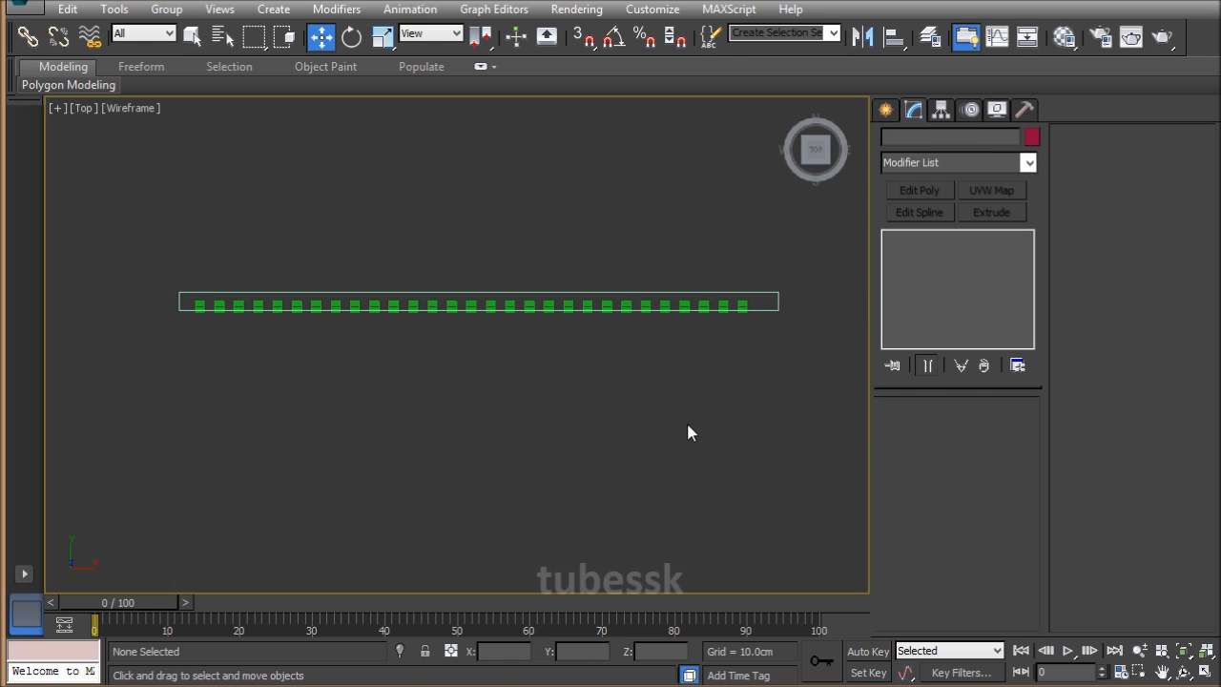
Select the 29 strips without the panel, shift them about 5.8 cm along X, and group them.
drag(191, 237, 762, 404)
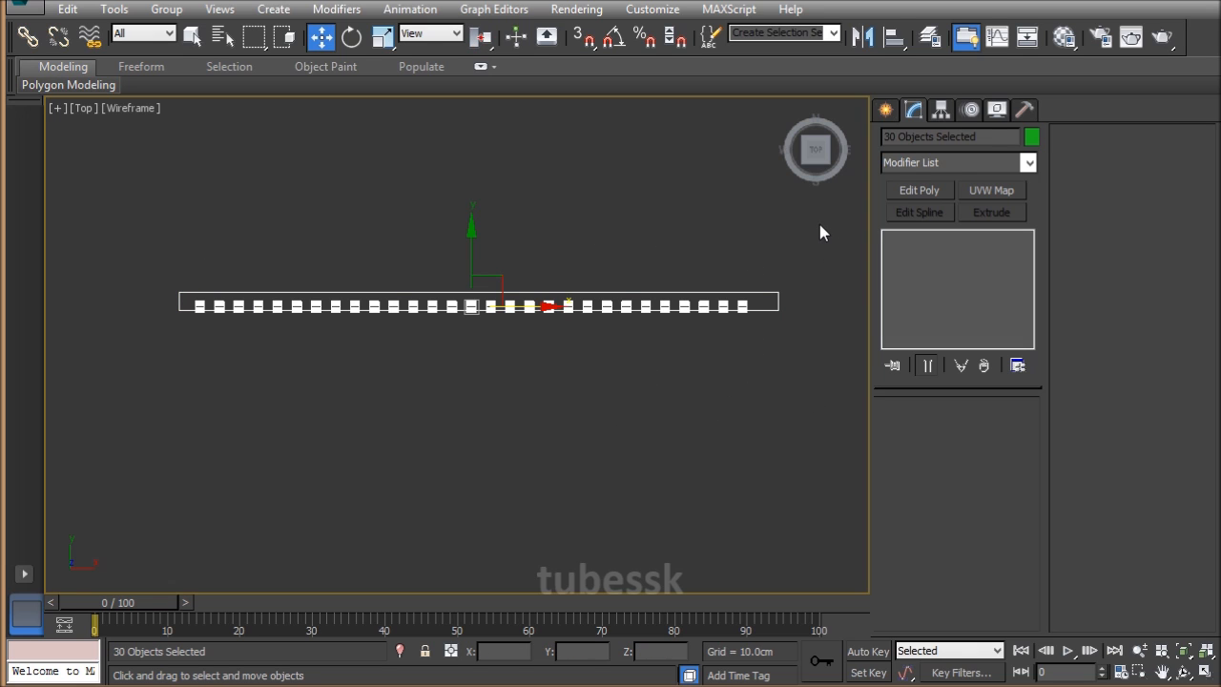
alt+drag(781, 267, 801, 373)
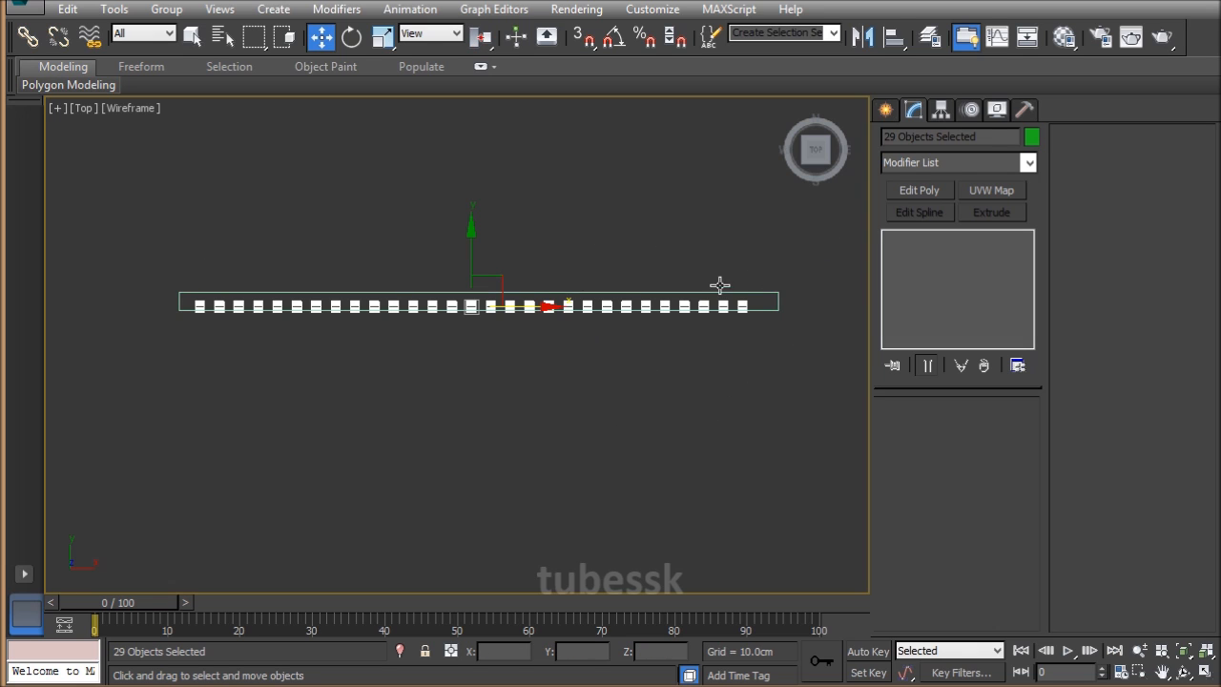
drag(549, 313, 549, 369)
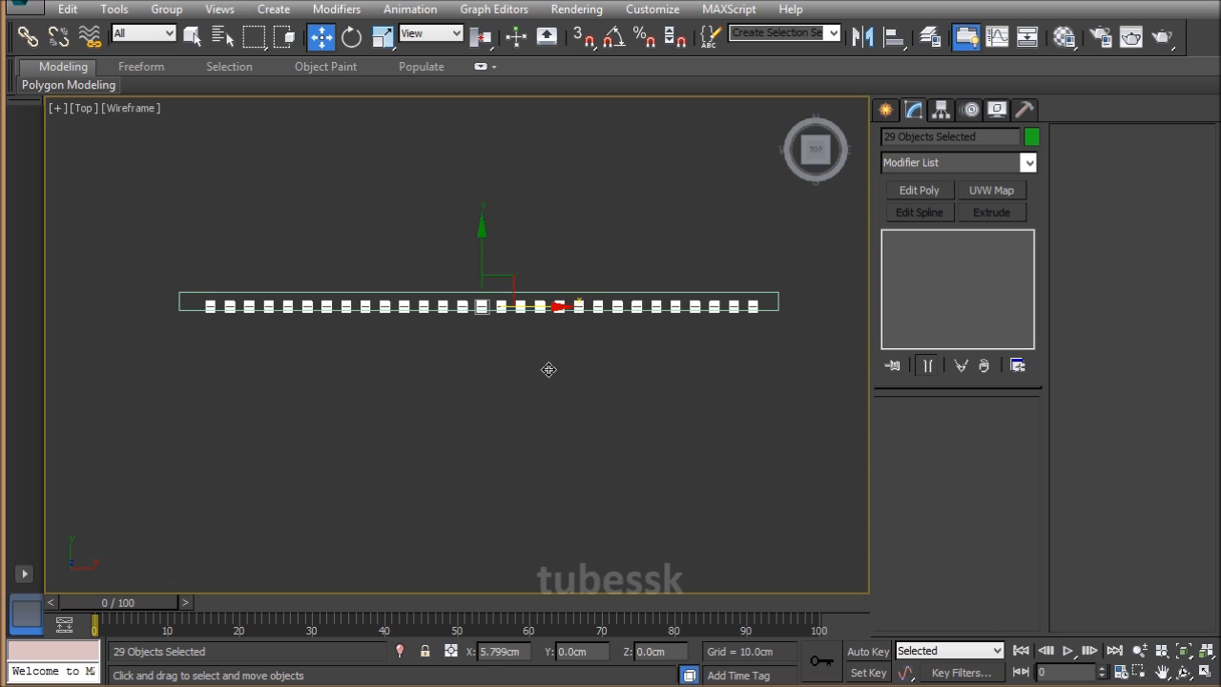
key(ctrl+g)
click(646, 373)
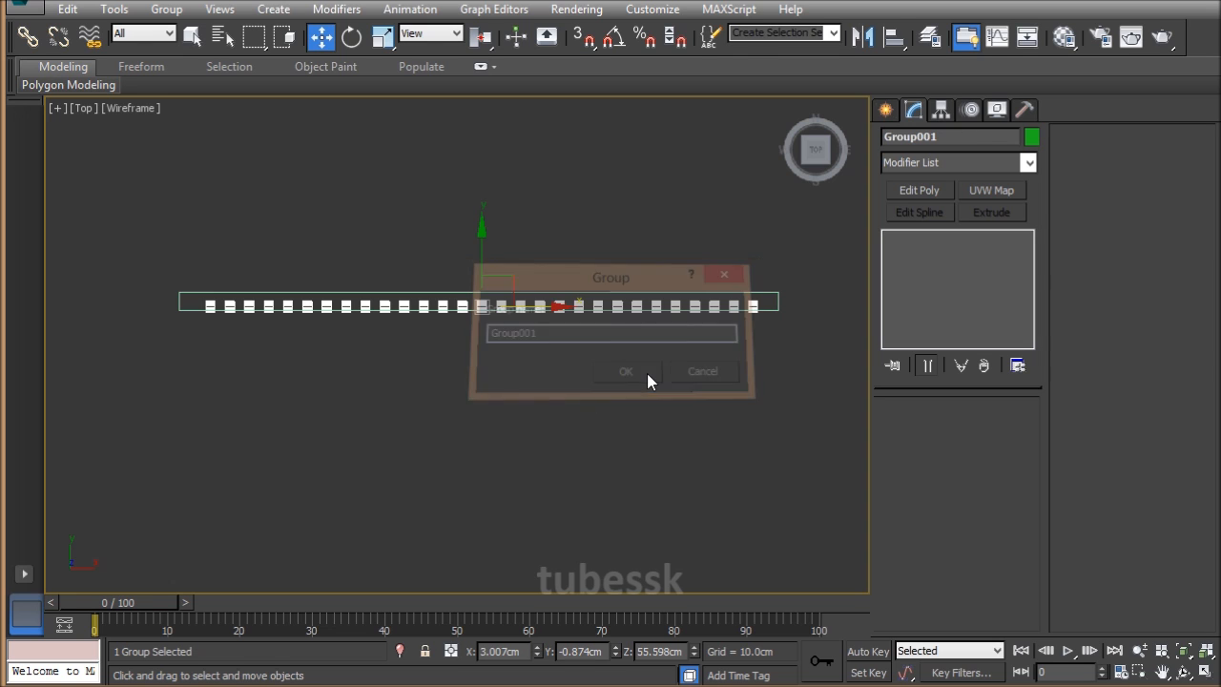
Align the strip group to the panel, center to center, on the X position only.
key(alt+a)
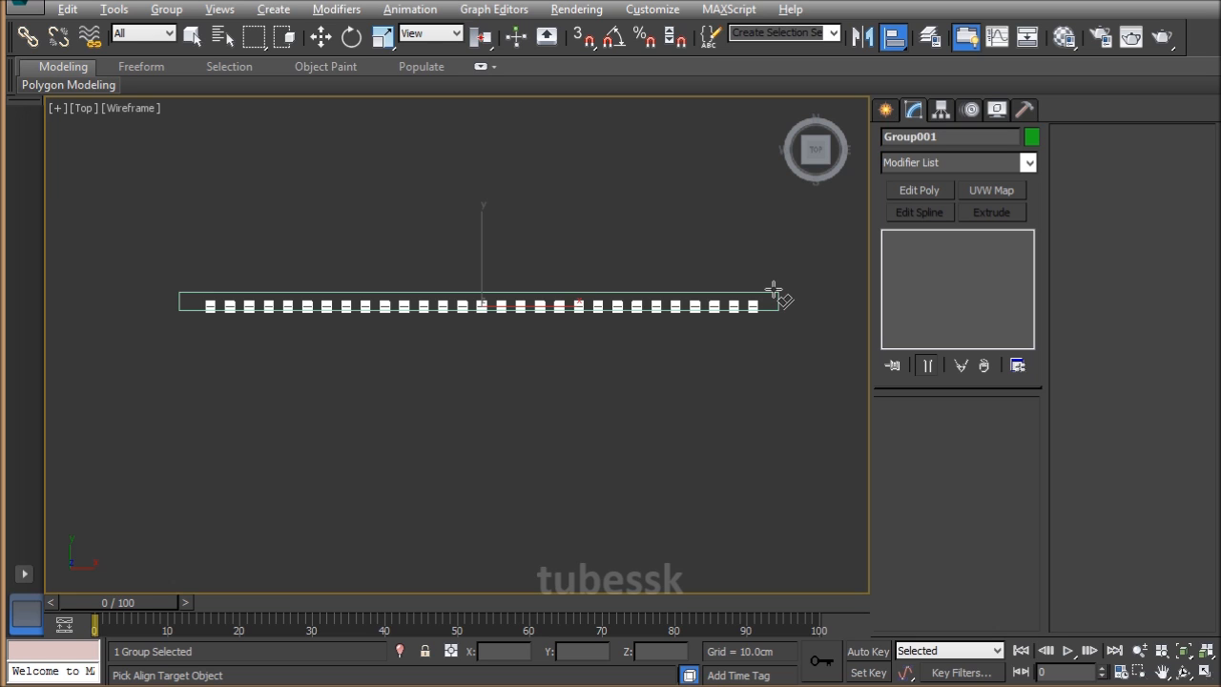
click(778, 296)
drag(618, 259, 715, 367)
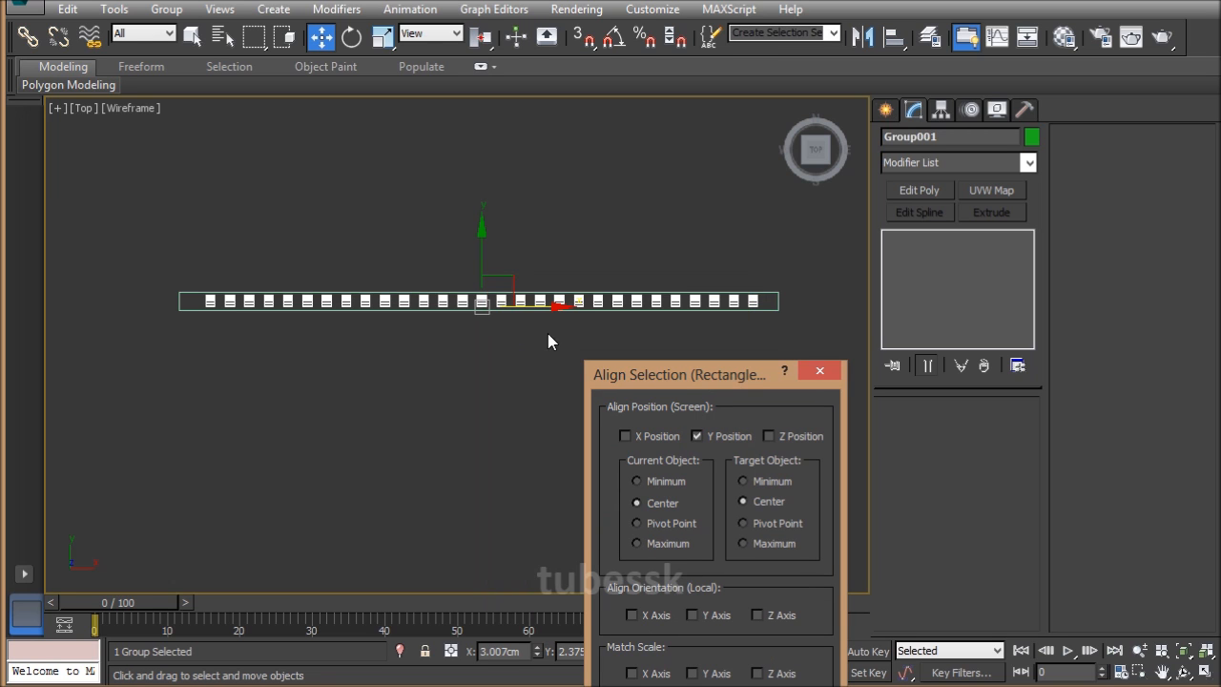
click(698, 435)
click(654, 434)
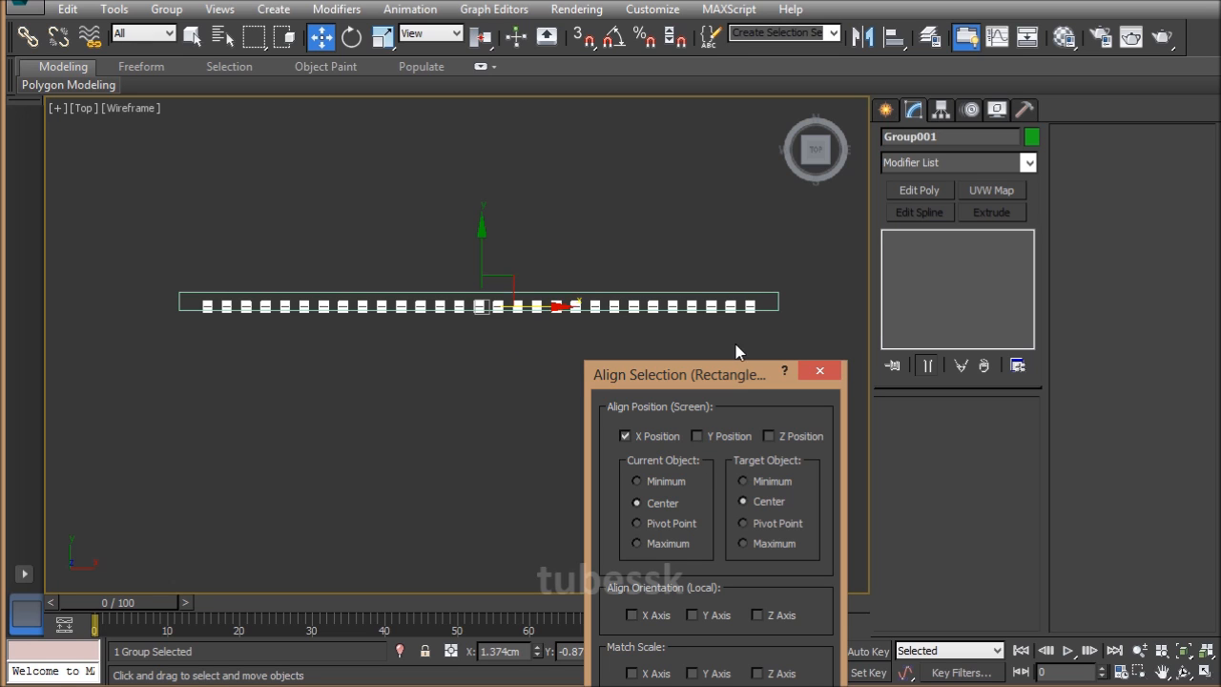
key(Return)
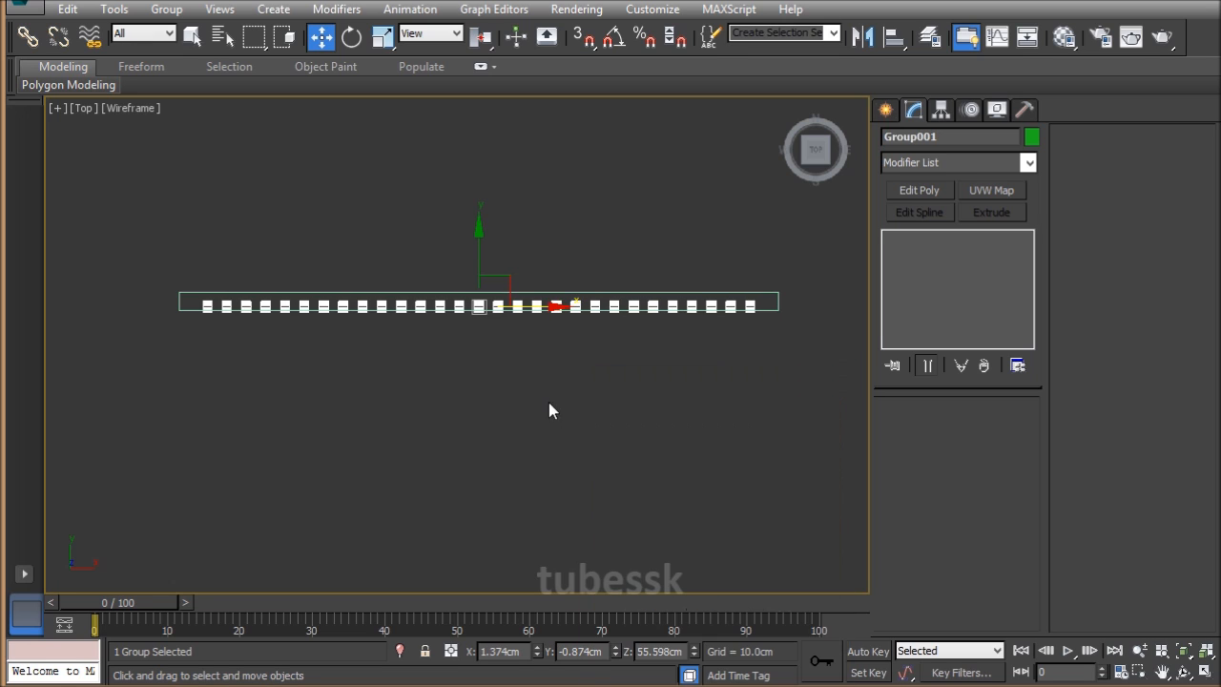
Ungroup the centered strips and clear the selection.
middle_drag(508, 393, 527, 387)
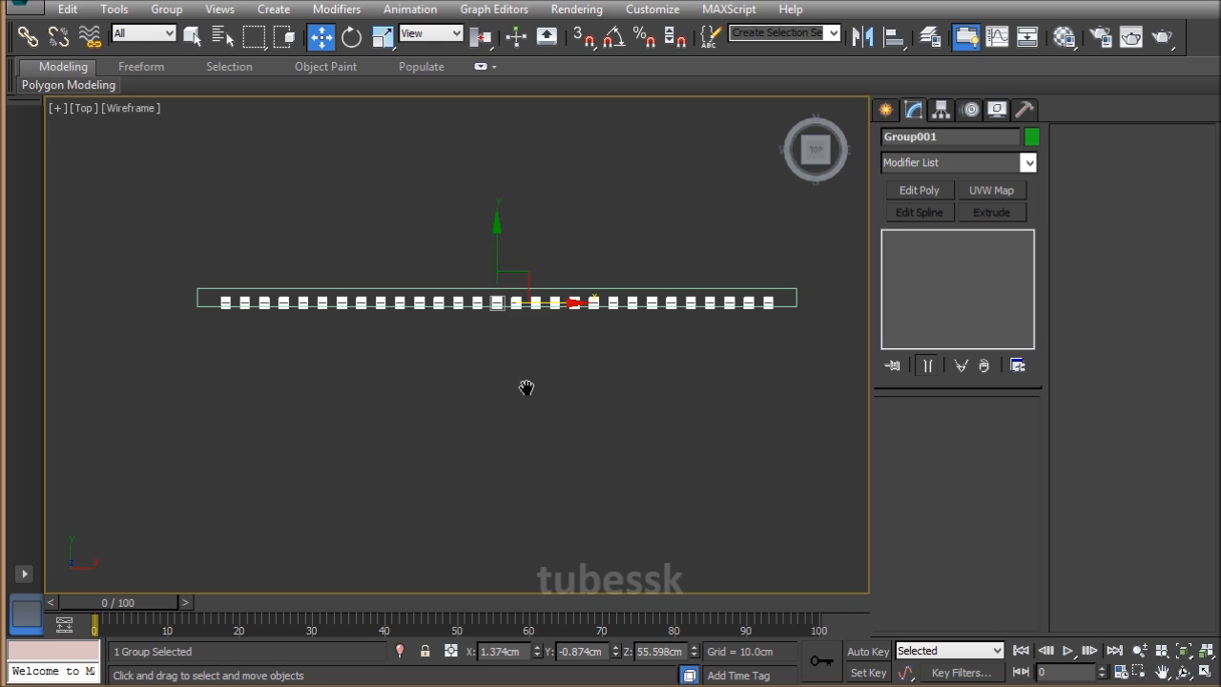
click(164, 8)
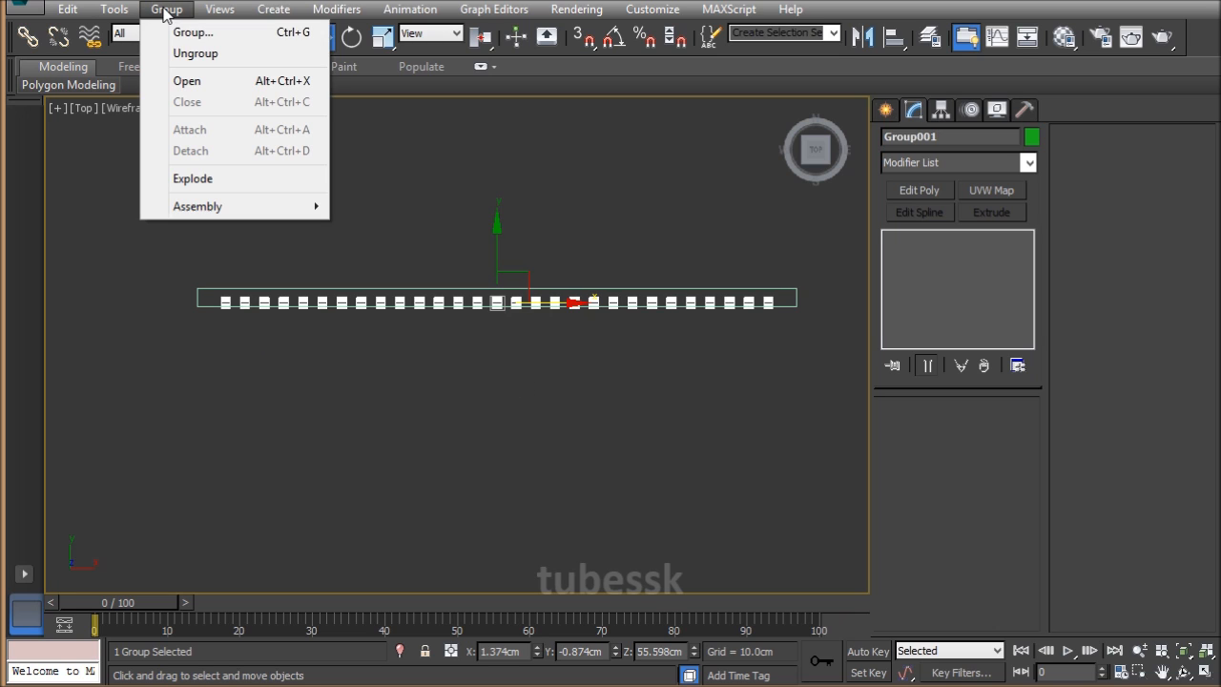
click(215, 59)
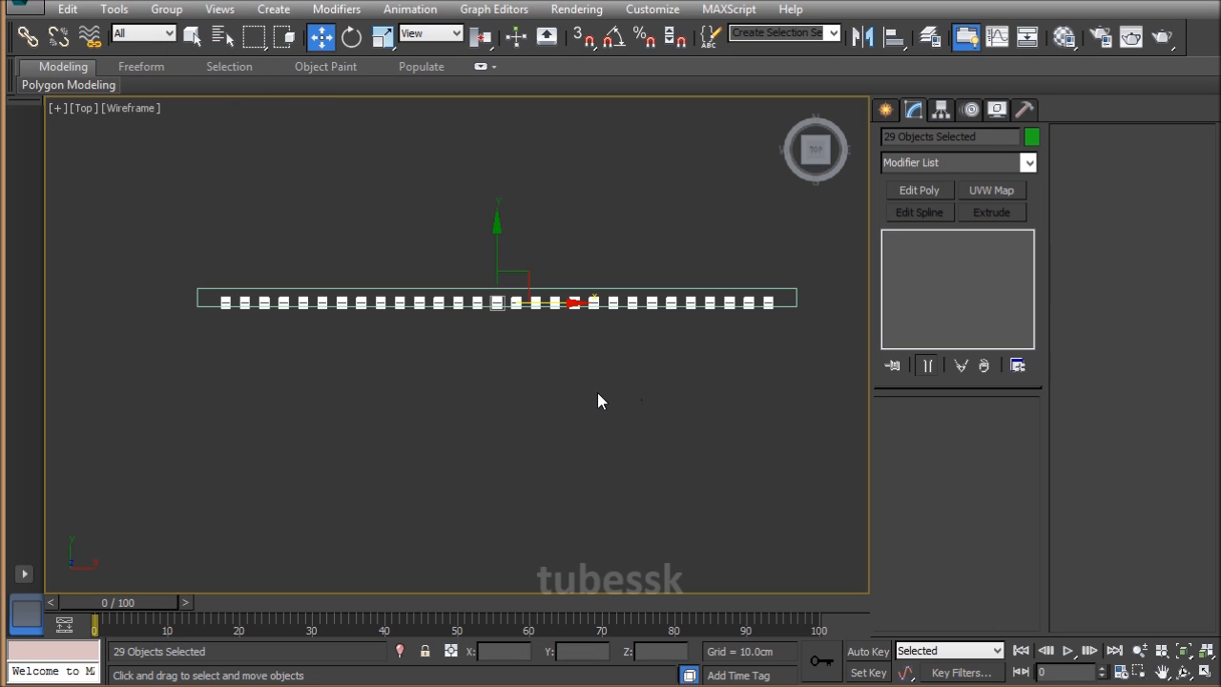
click(525, 391)
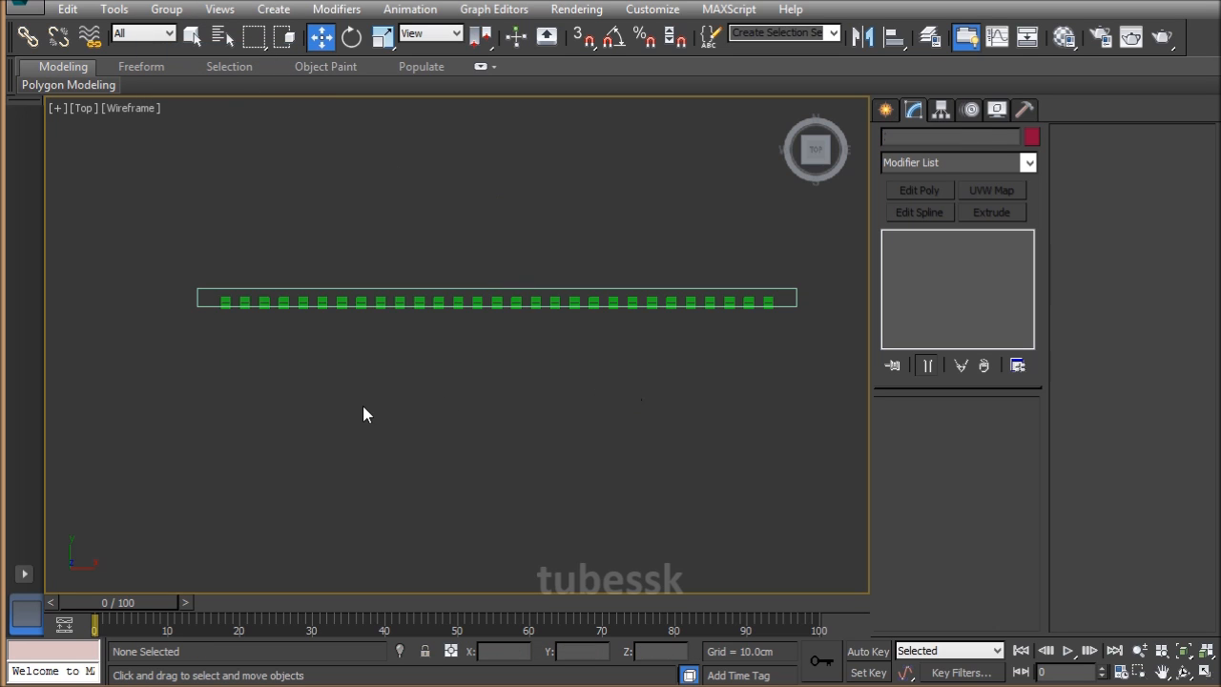
Collapse the leftmost strip's Extrude modifier and convert the strip to an Editable Poly.
click(225, 293)
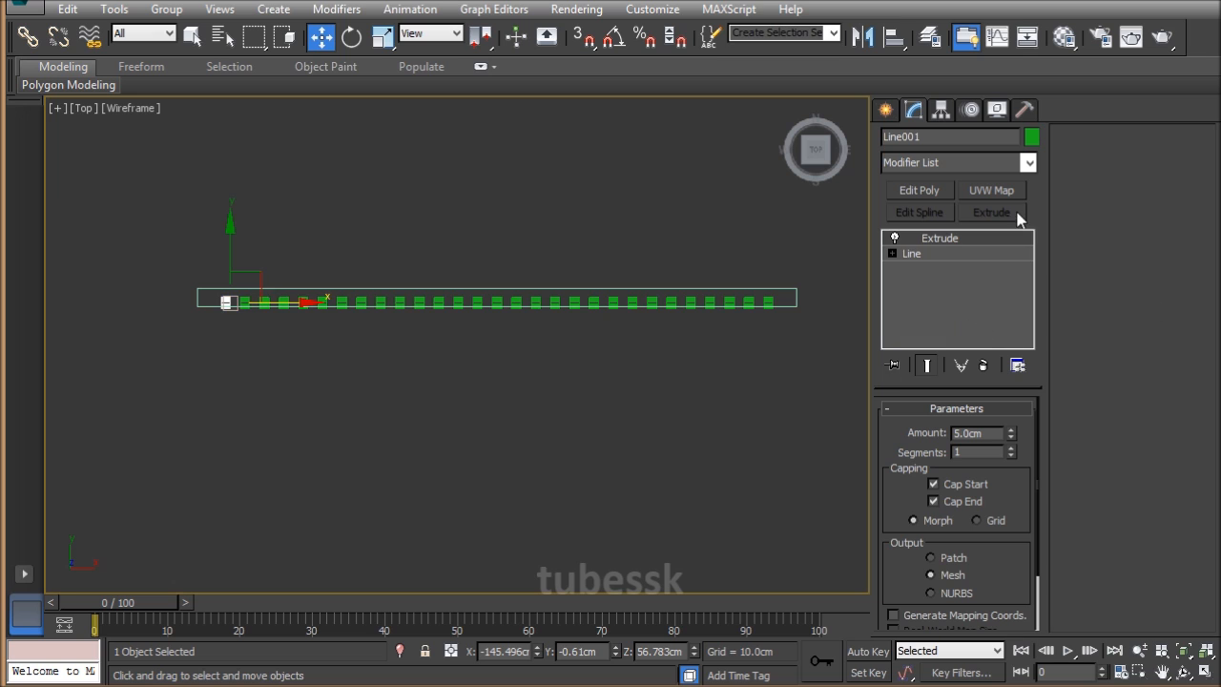
right_click(934, 238)
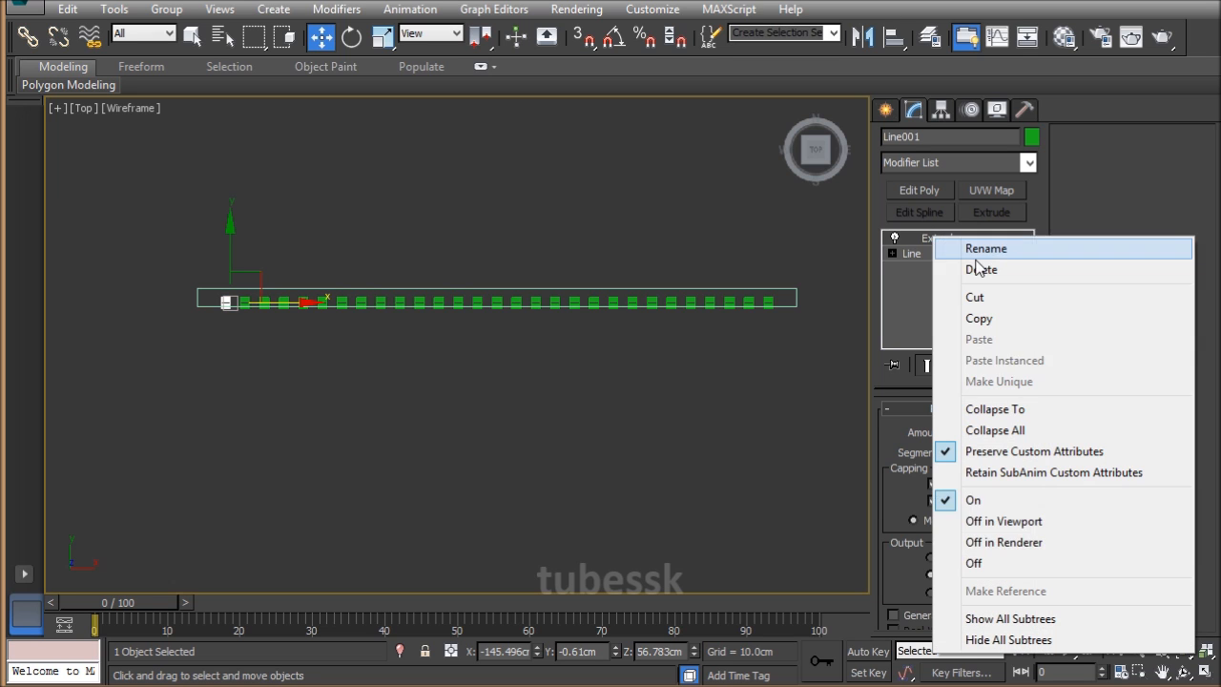
click(1008, 410)
right_click(946, 242)
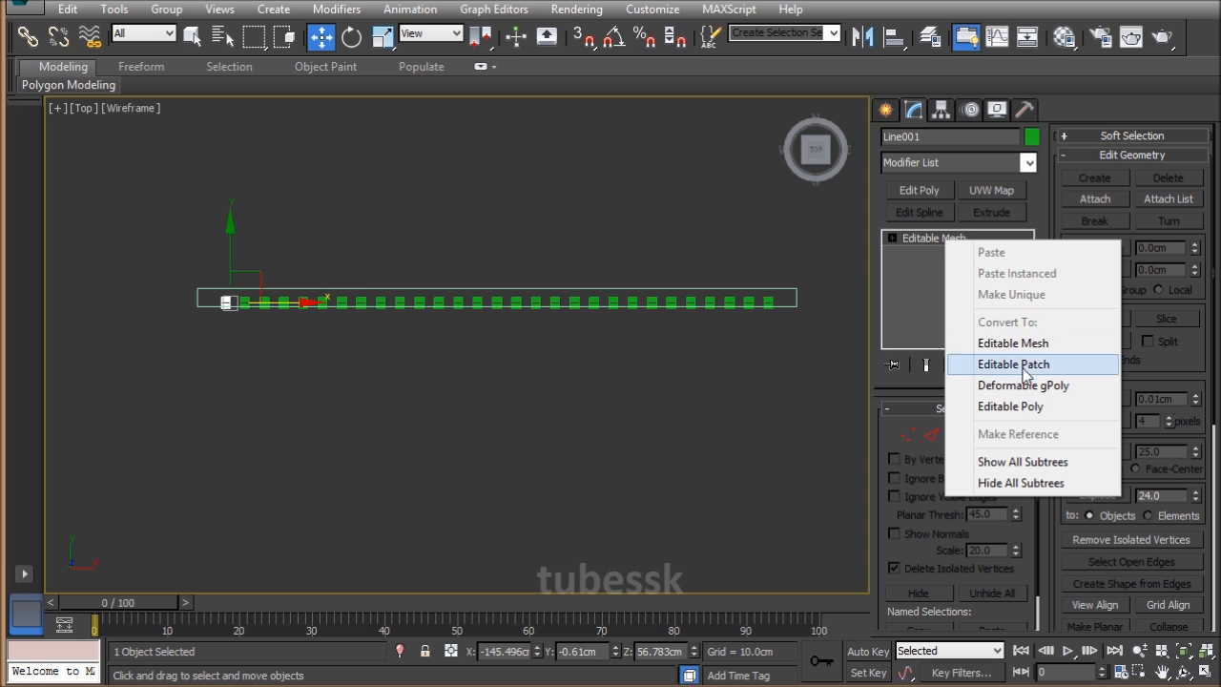
click(1025, 408)
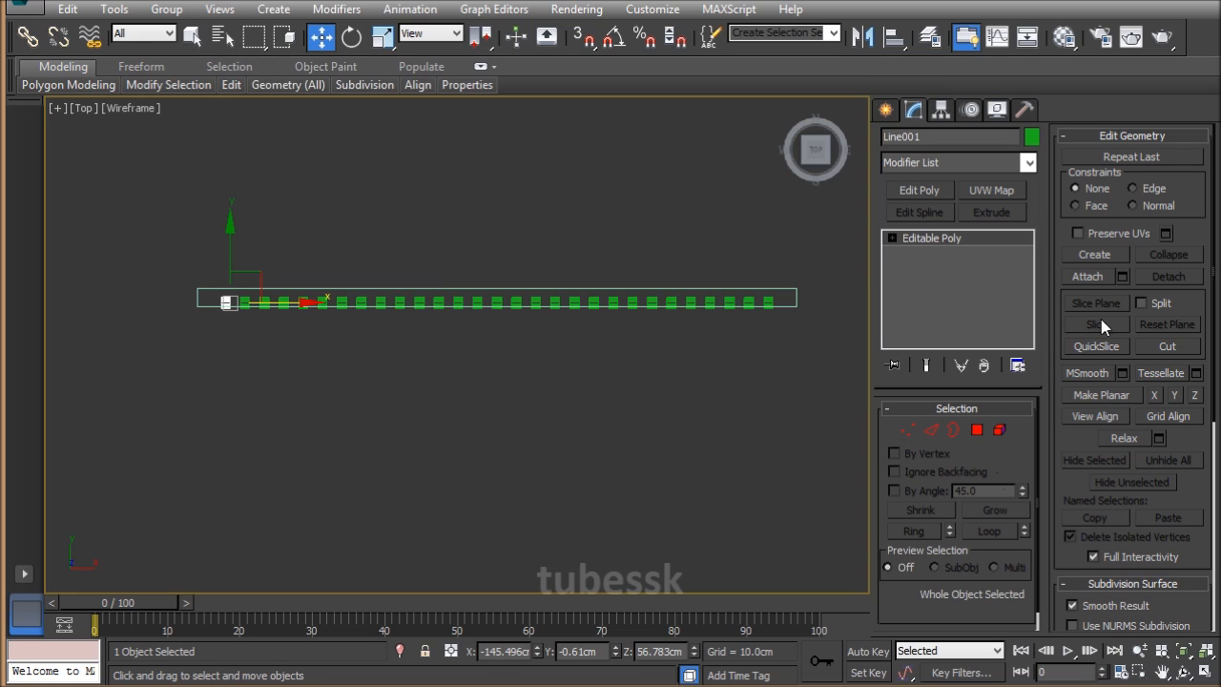
Attach the other strips, Line002 to Line029, to the leftmost strip, leaving out Rectangle001.
click(1122, 275)
click(1122, 276)
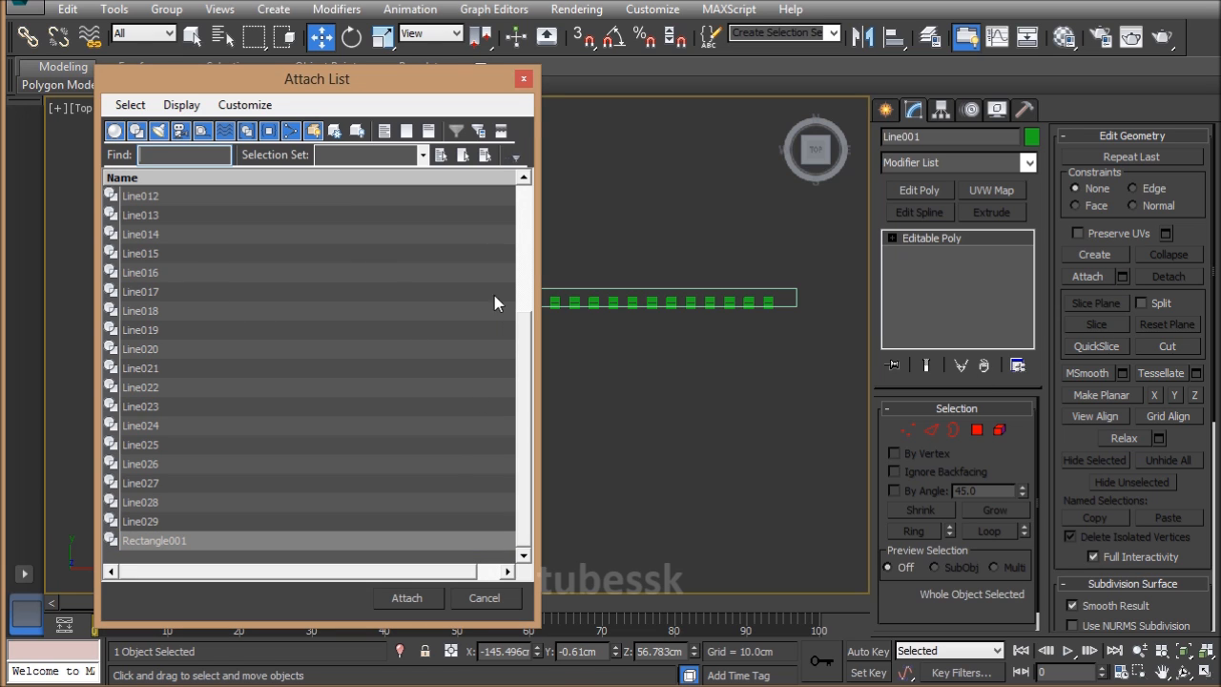
click(143, 522)
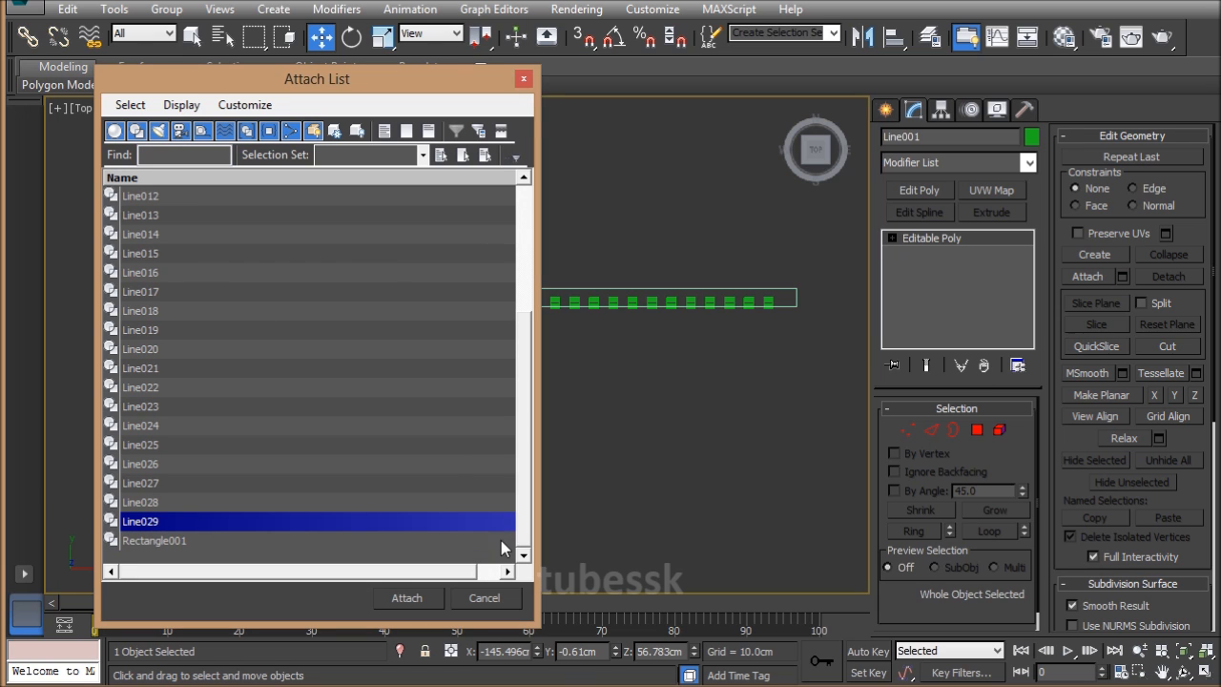
drag(526, 501, 542, 364)
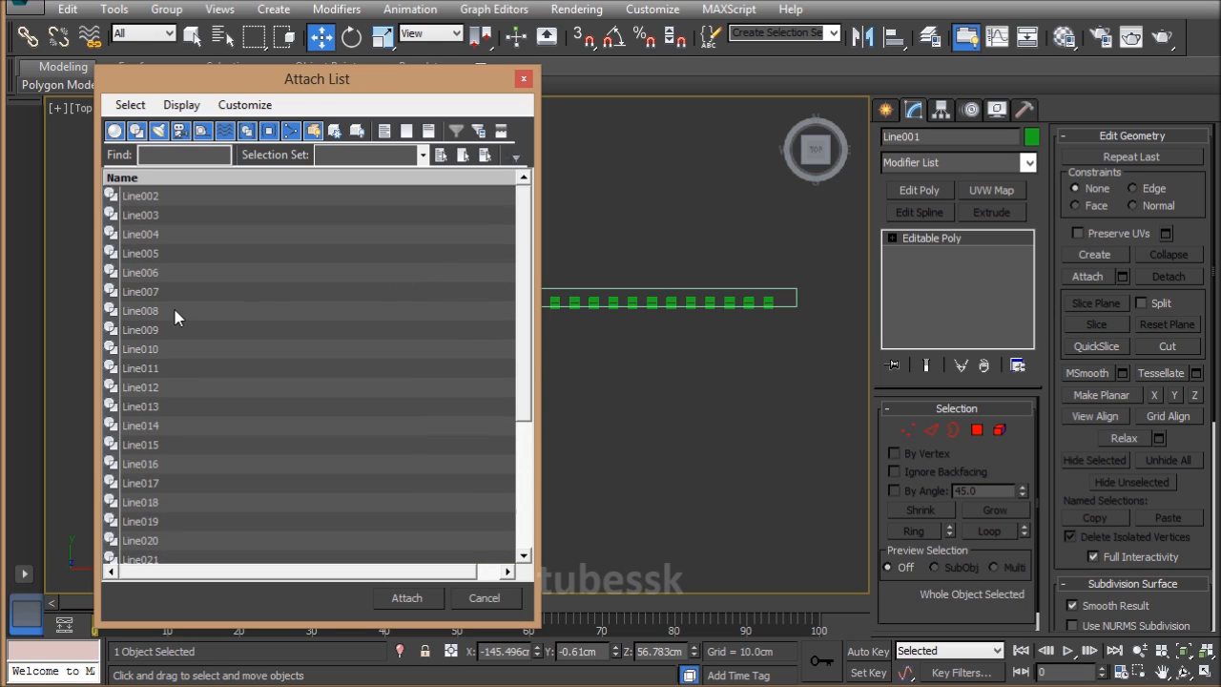
shift+click(156, 196)
click(417, 599)
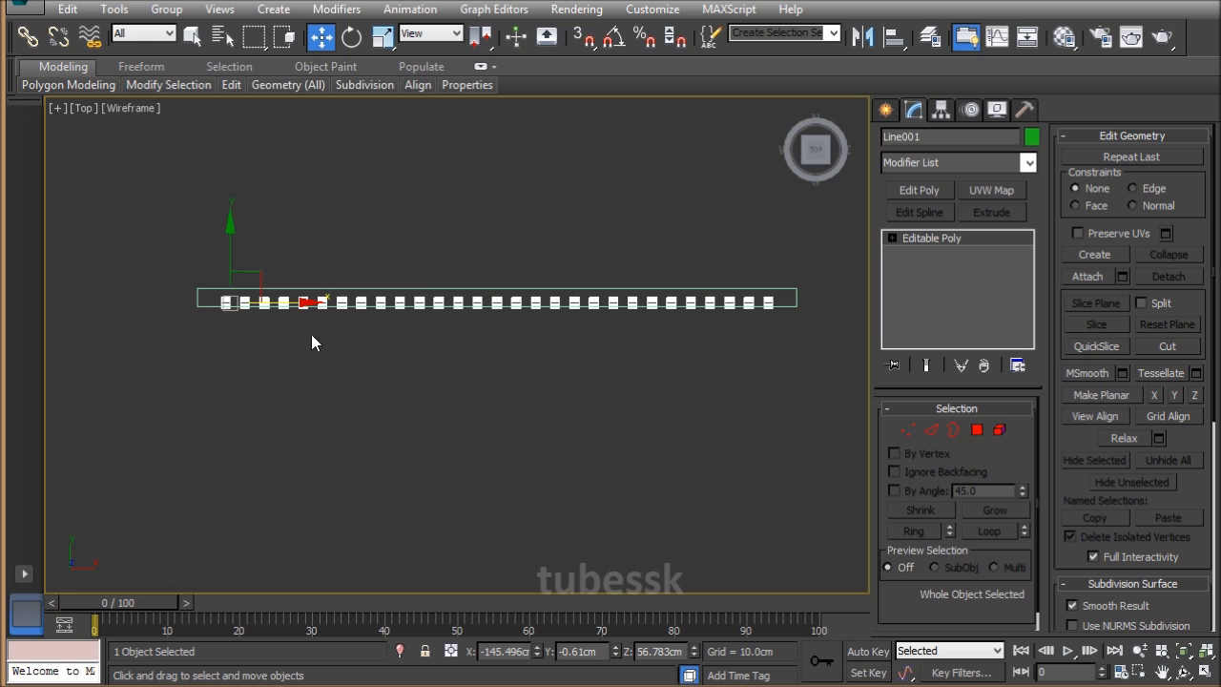
In the Perspective view, subtract the attached strips from the panel with a Boolean compound object set to Subtraction (A-B).
drag(230, 239, 308, 360)
right_click(308, 361)
key(alt+w)
right_click(766, 421)
key(alt+w)
mouse_move(594, 430)
alt+middle_down()
mouse_move(599, 409)
mouse_move(559, 414)
mouse_move(573, 464)
alt+middle_up()
click(573, 464)
click(155, 233)
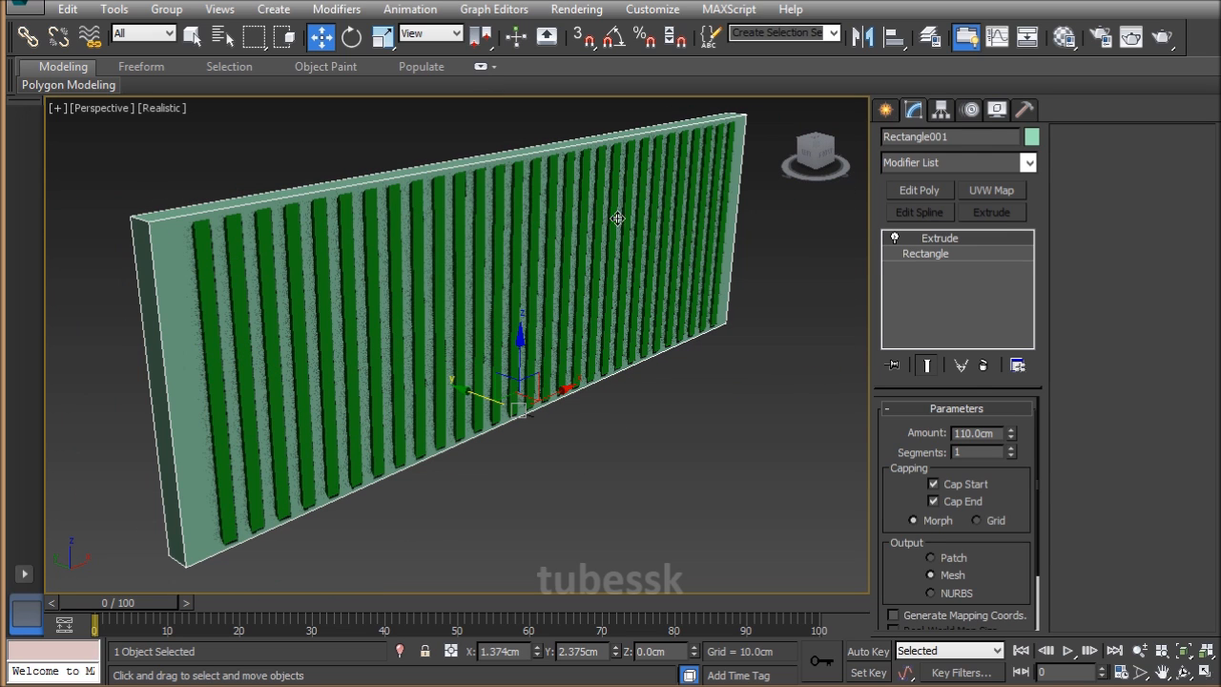
click(885, 108)
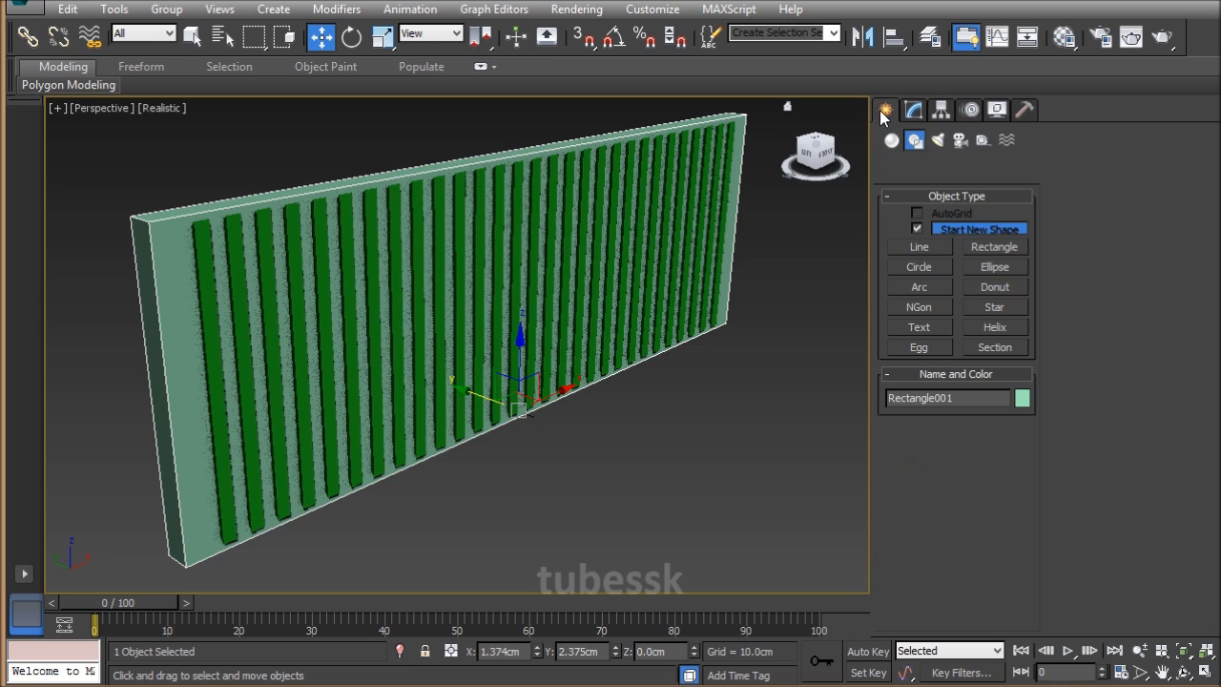
click(911, 169)
click(890, 140)
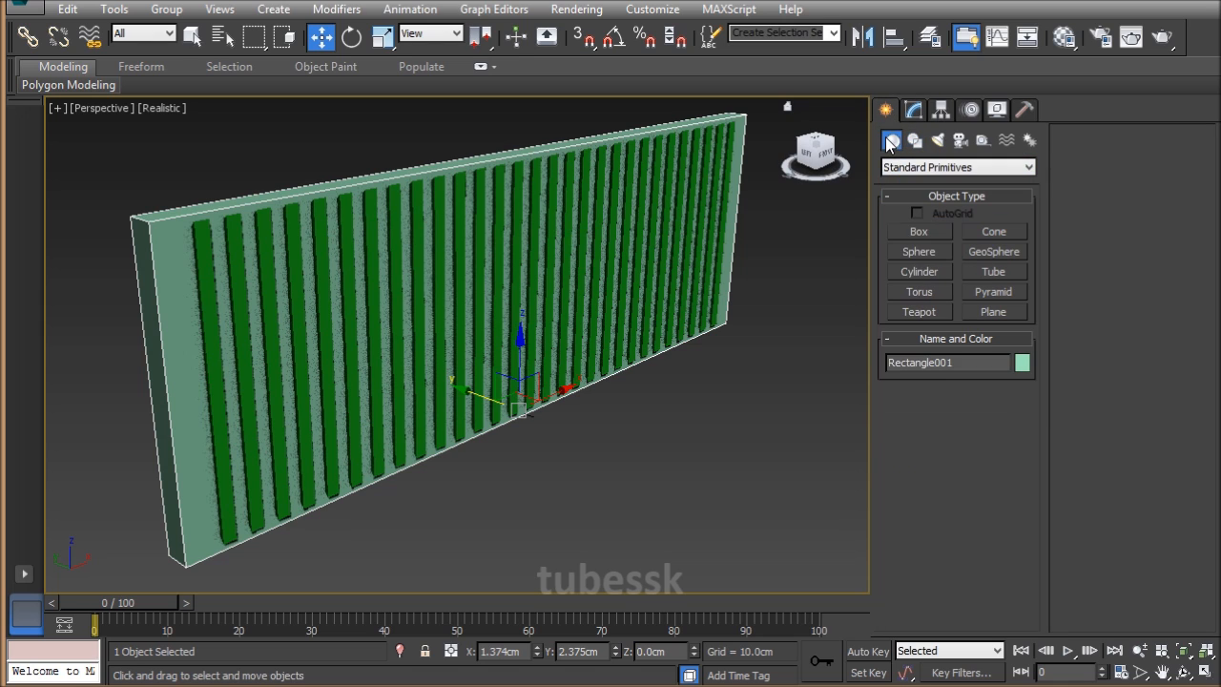
click(904, 168)
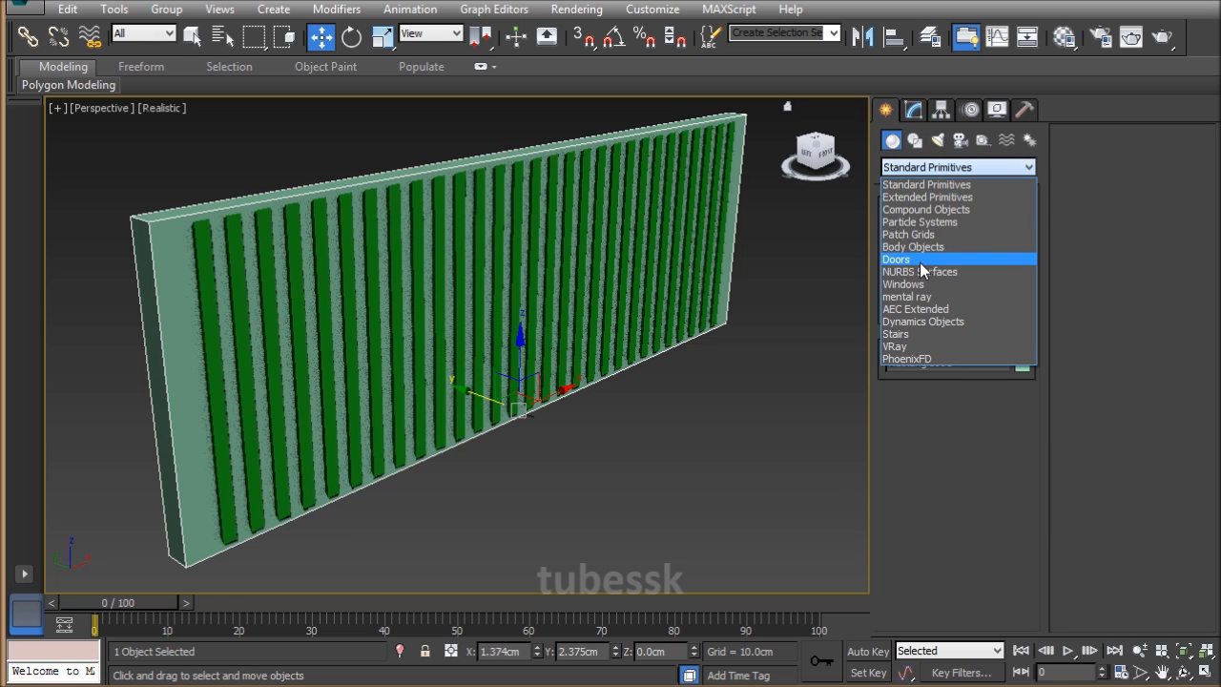
key(Return)
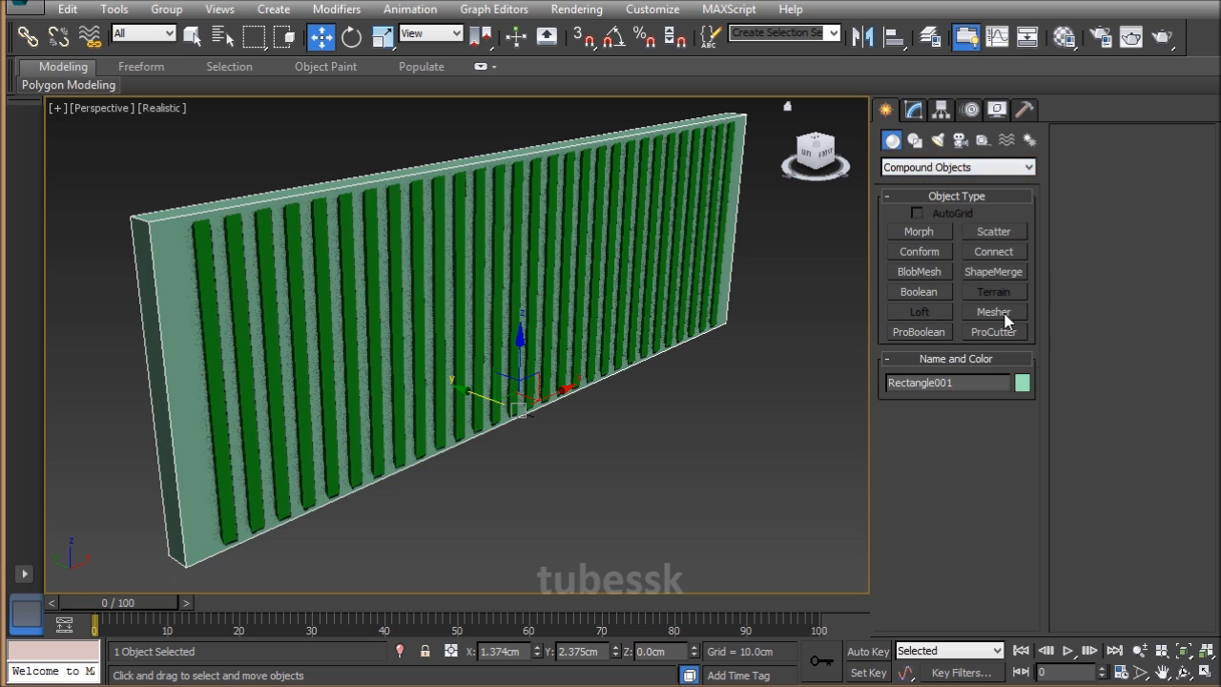
click(930, 293)
click(956, 439)
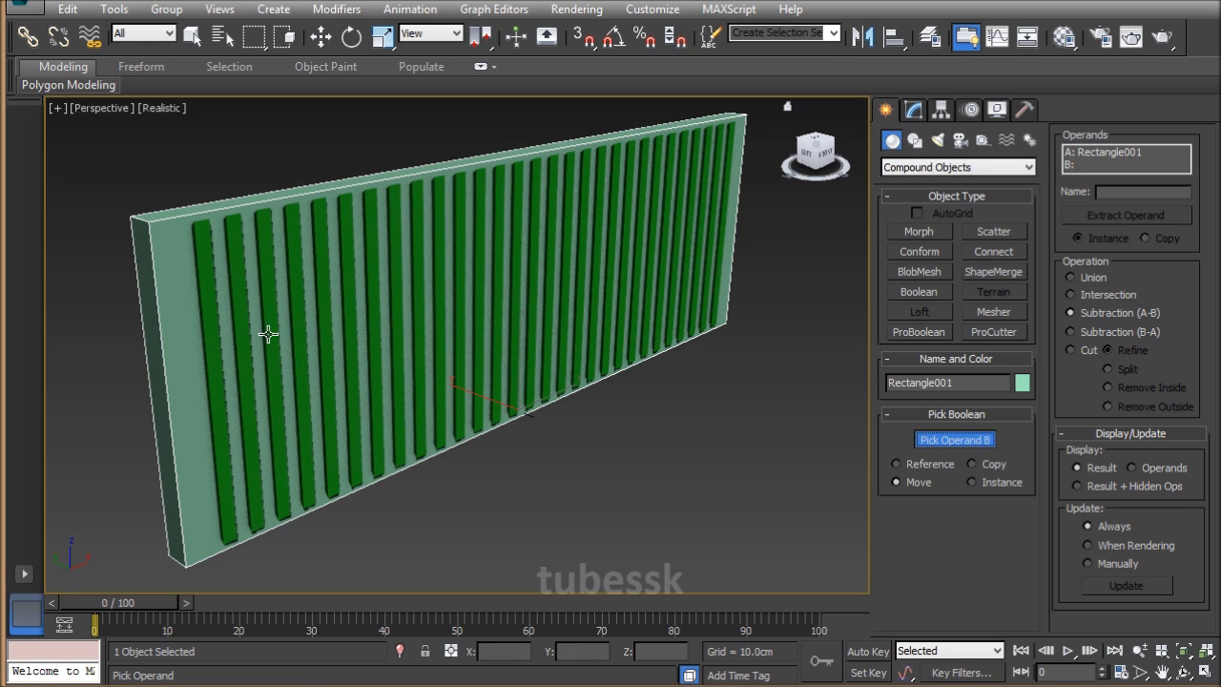
click(267, 376)
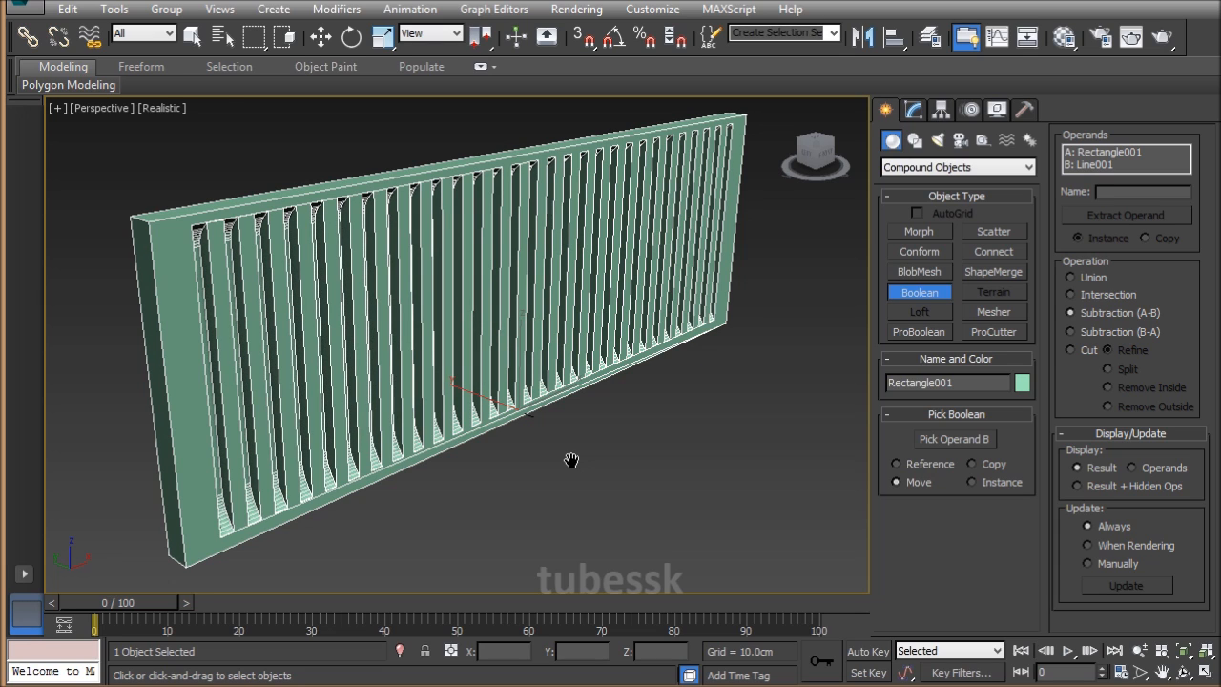
Show edged faces in the Perspective view and exit the Boolean command to the Move tool.
key(F4)
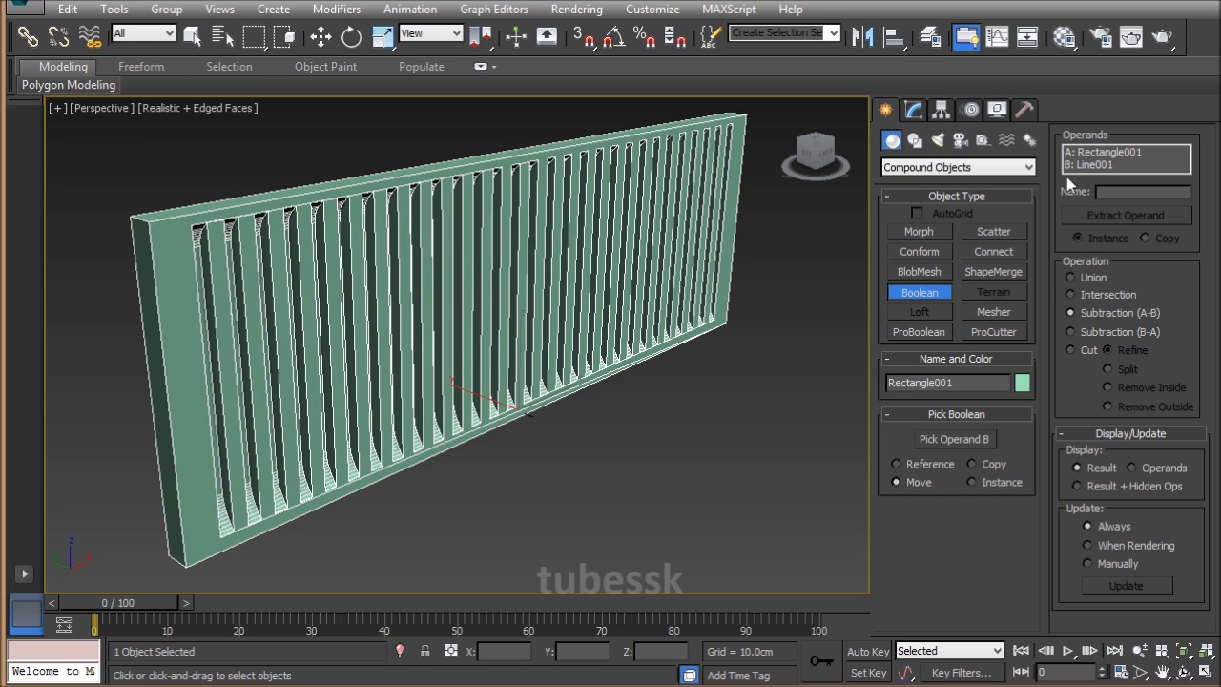
key(w)
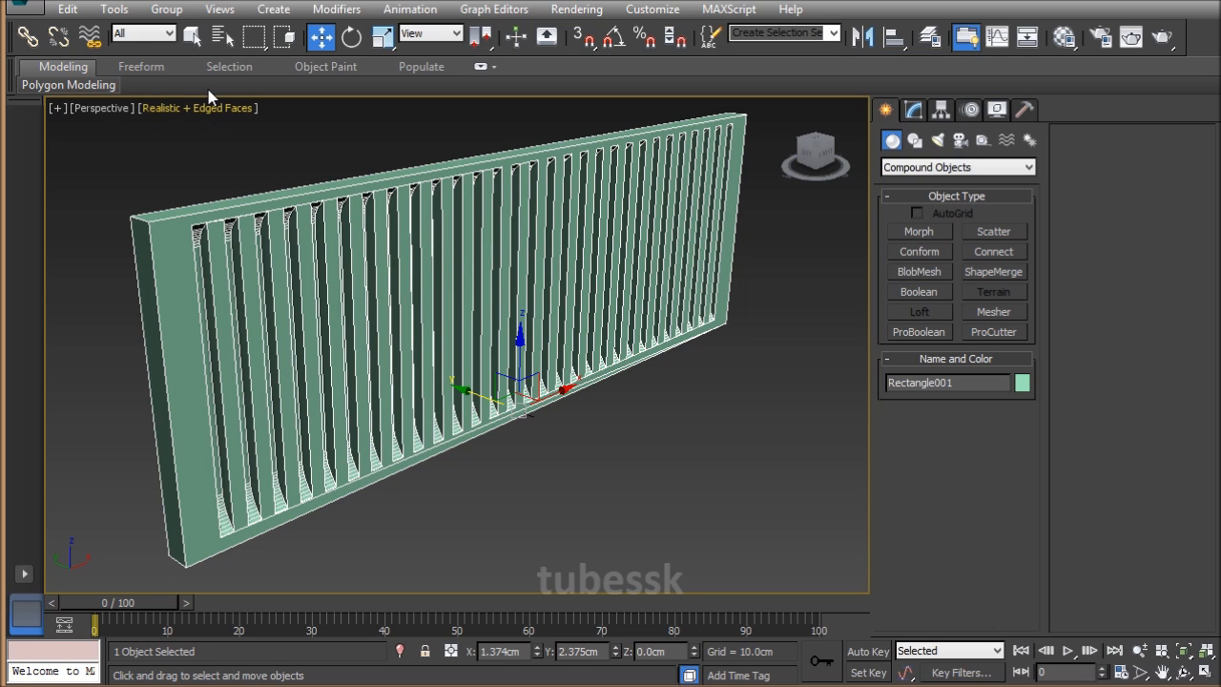
Turn off edged faces and switch the Perspective view's shading from Realistic to Shaded.
key(F4)
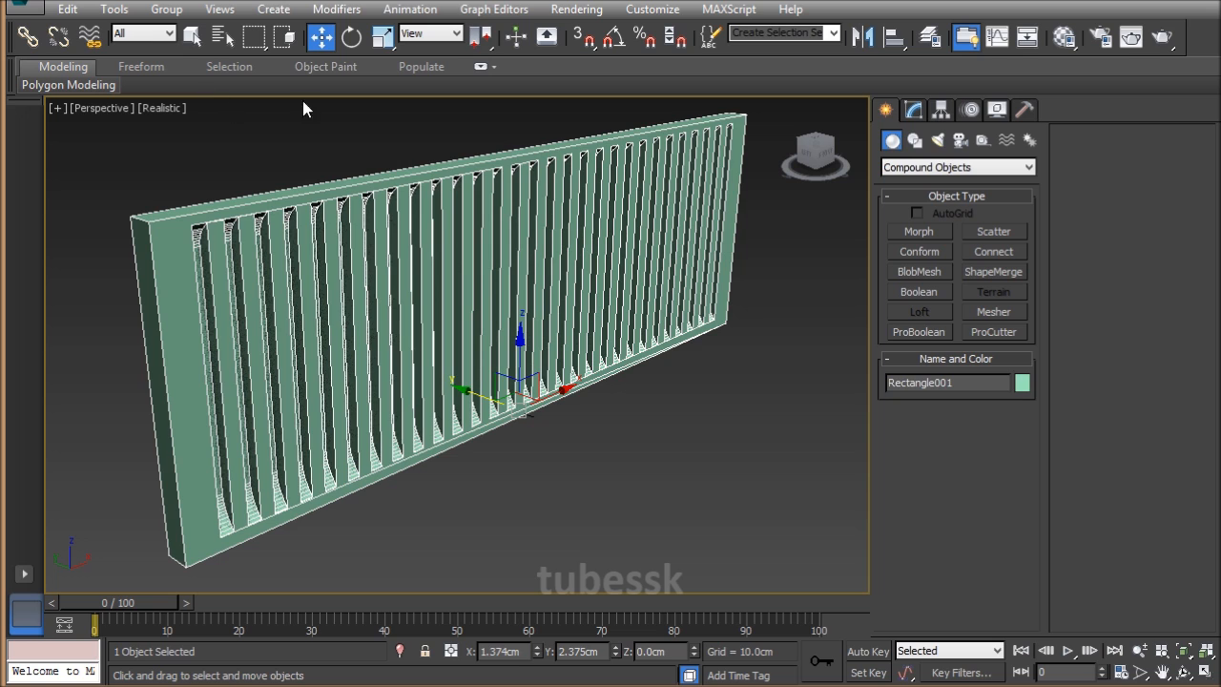
click(648, 427)
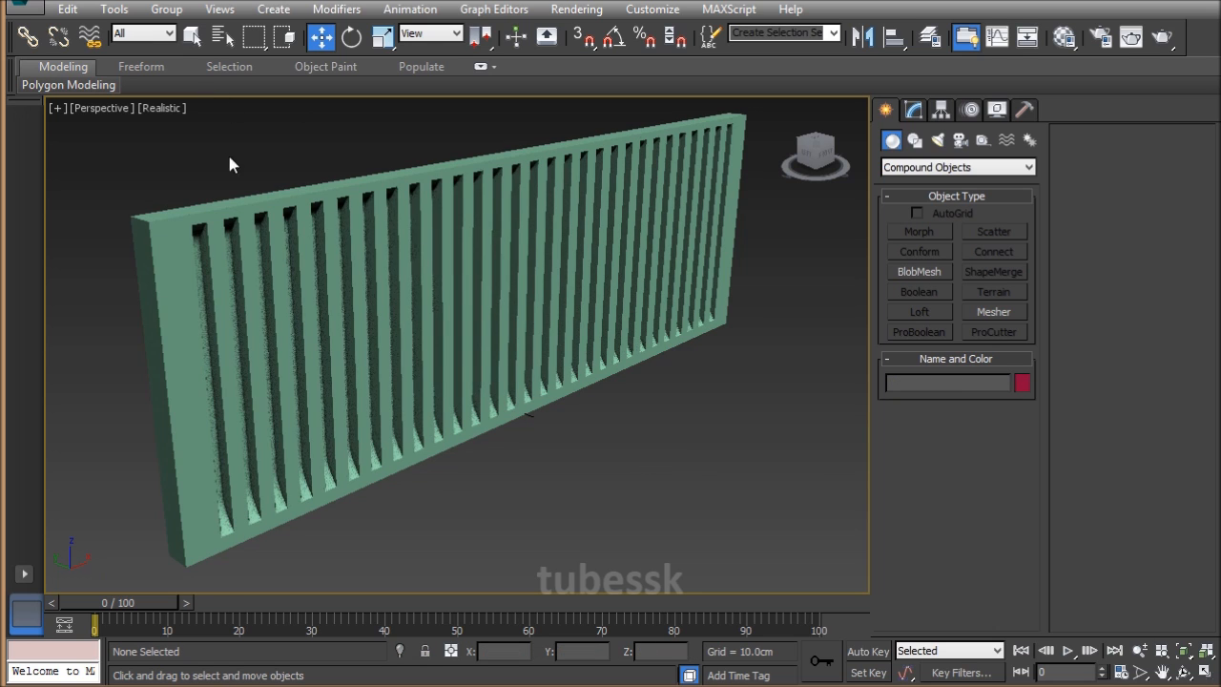
click(159, 108)
click(185, 152)
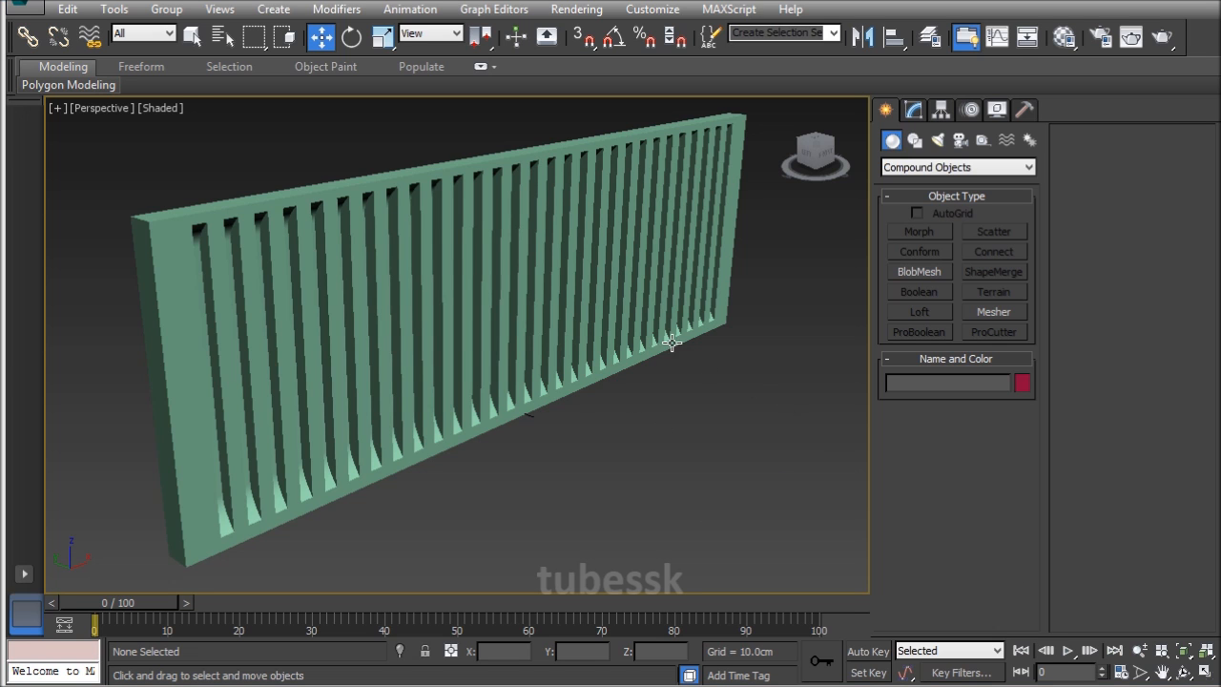
mouse_move(624, 340)
alt+middle_down()
mouse_move(458, 318)
mouse_move(490, 254)
mouse_move(595, 362)
mouse_move(518, 295)
mouse_move(645, 394)
mouse_move(622, 393)
mouse_move(608, 418)
mouse_move(623, 345)
alt+middle_up()
scroll(608, 419, down, 3)
In the Top view, draw a spline rectangle about 212 cm long and 231 cm wide in front of the slotted panel.
key(alt+w)
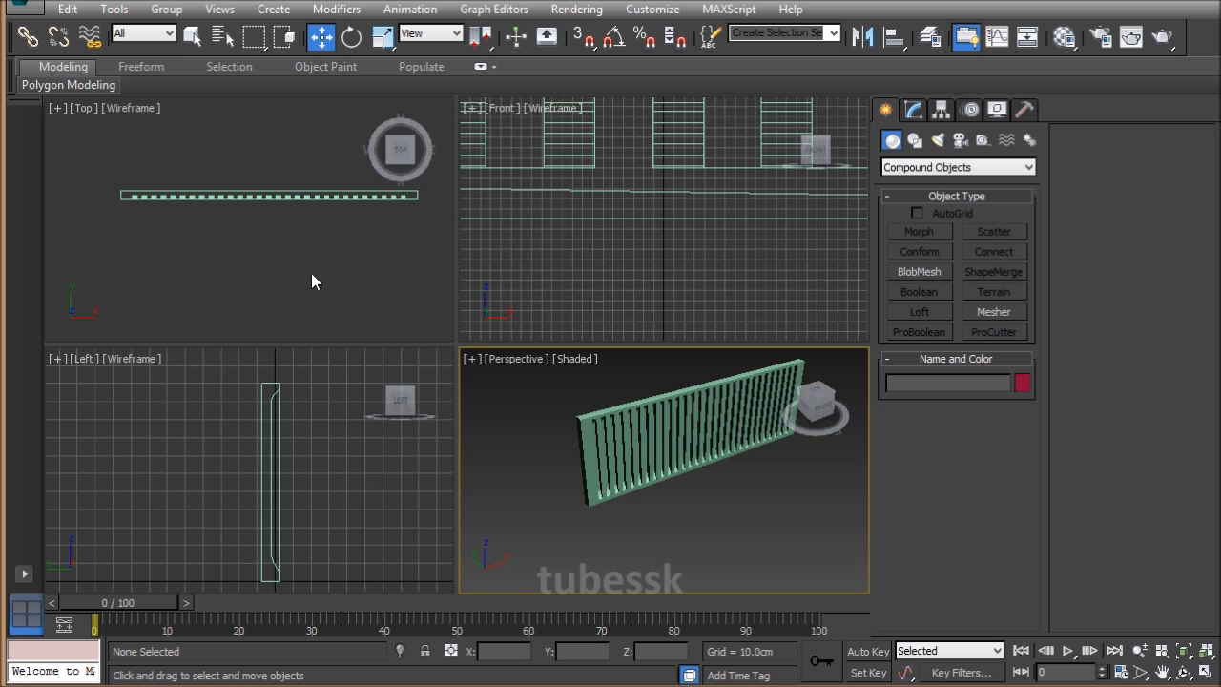
click(314, 278)
key(alt+w)
scroll(403, 333, down, 3)
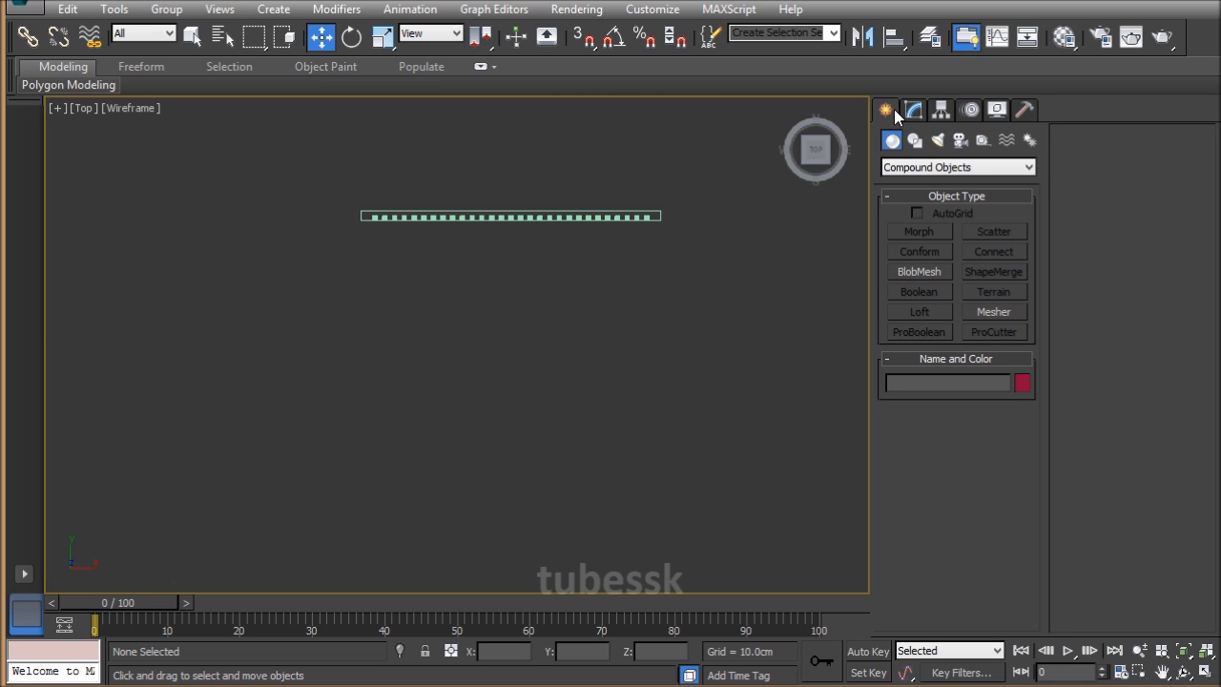
click(915, 140)
click(994, 247)
drag(403, 217, 615, 411)
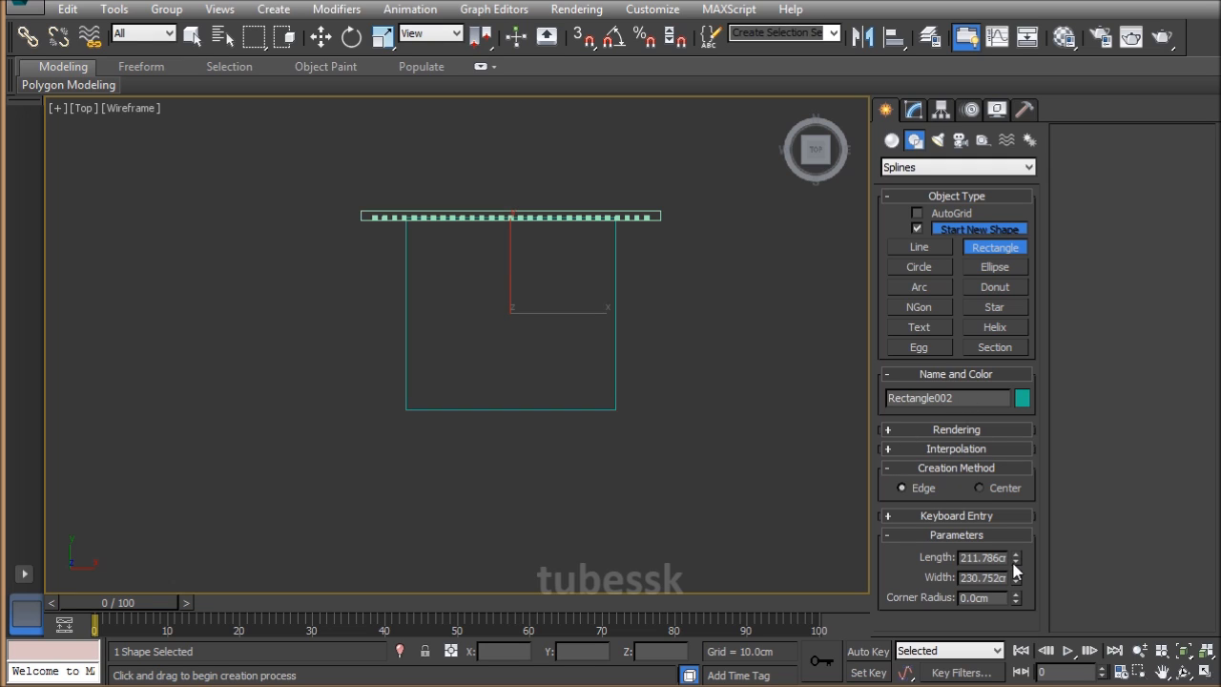
Set the new rectangle's length to 228 cm and its width to 260 cm.
double_click(987, 558)
text(228)
key(Return)
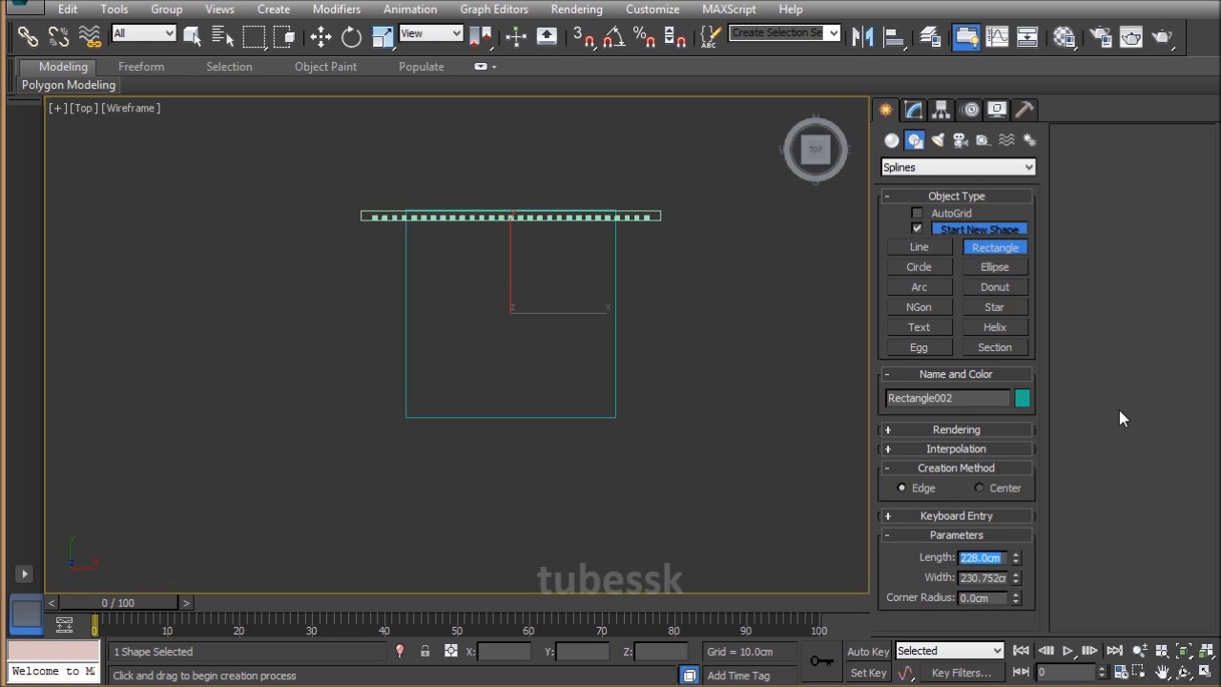
key(Tab)
text(2)
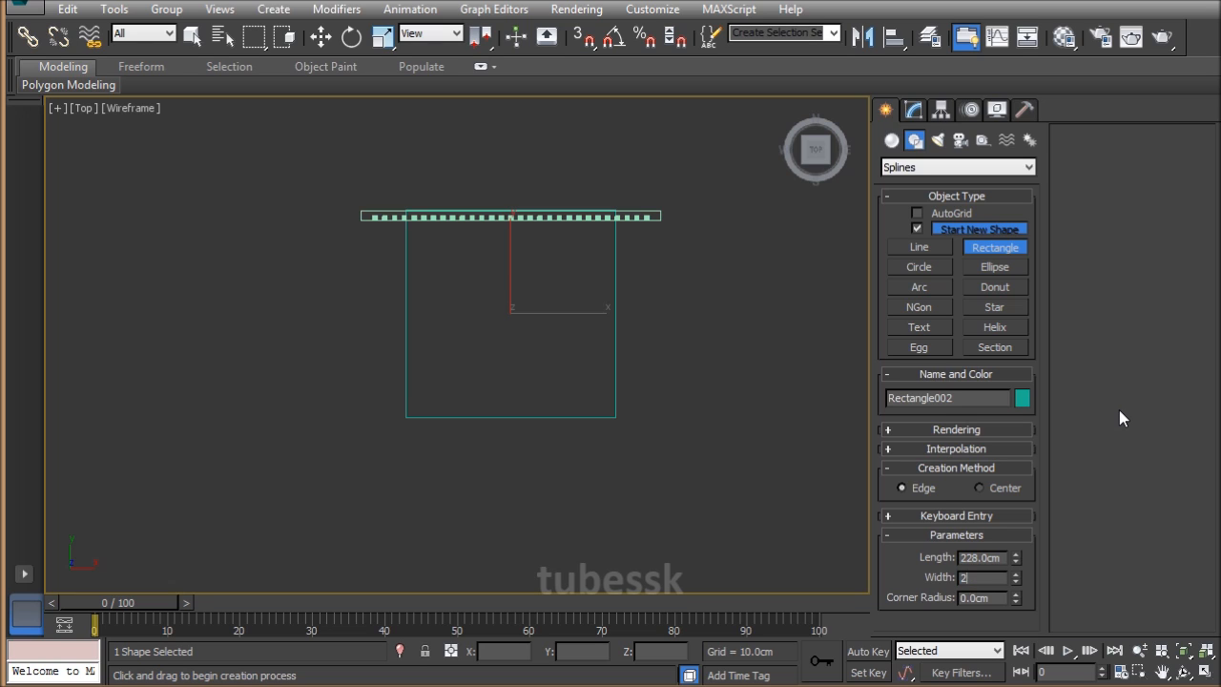
text(60)
key(Return)
right_click(676, 280)
Align the rectangle to the slotted panel on X Position only, center to center.
middle_drag(590, 391, 653, 423)
scroll(653, 422, up, 2)
middle_drag(659, 366, 628, 436)
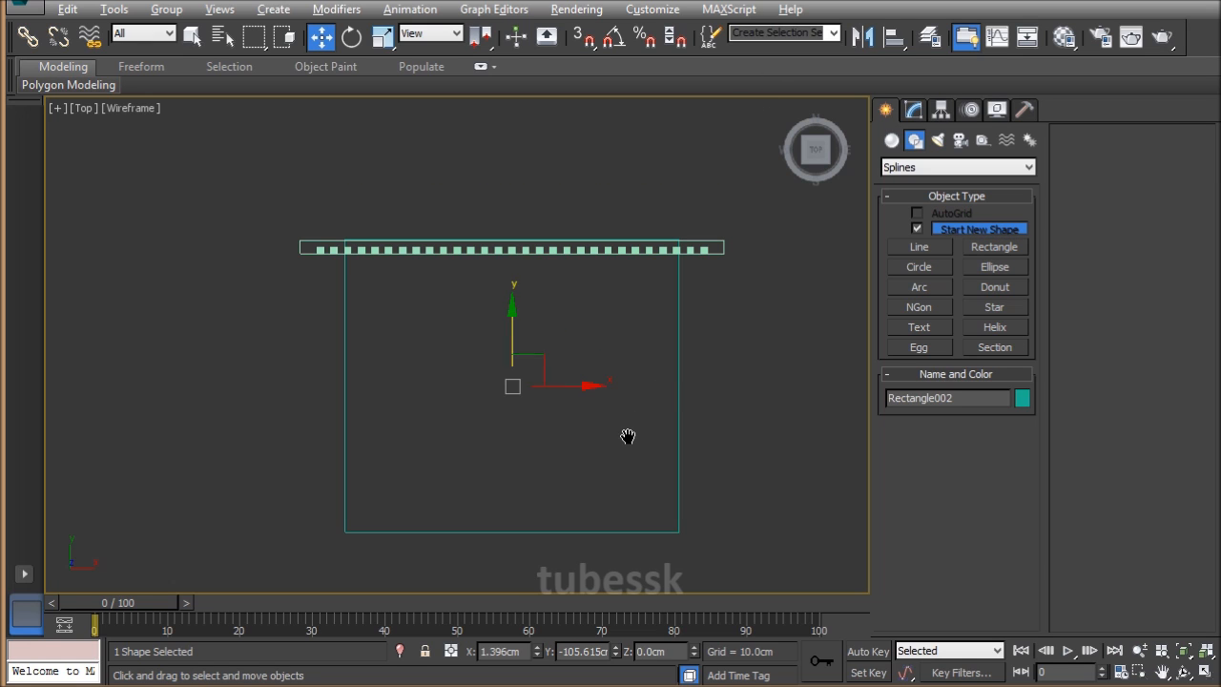
key(alt+a)
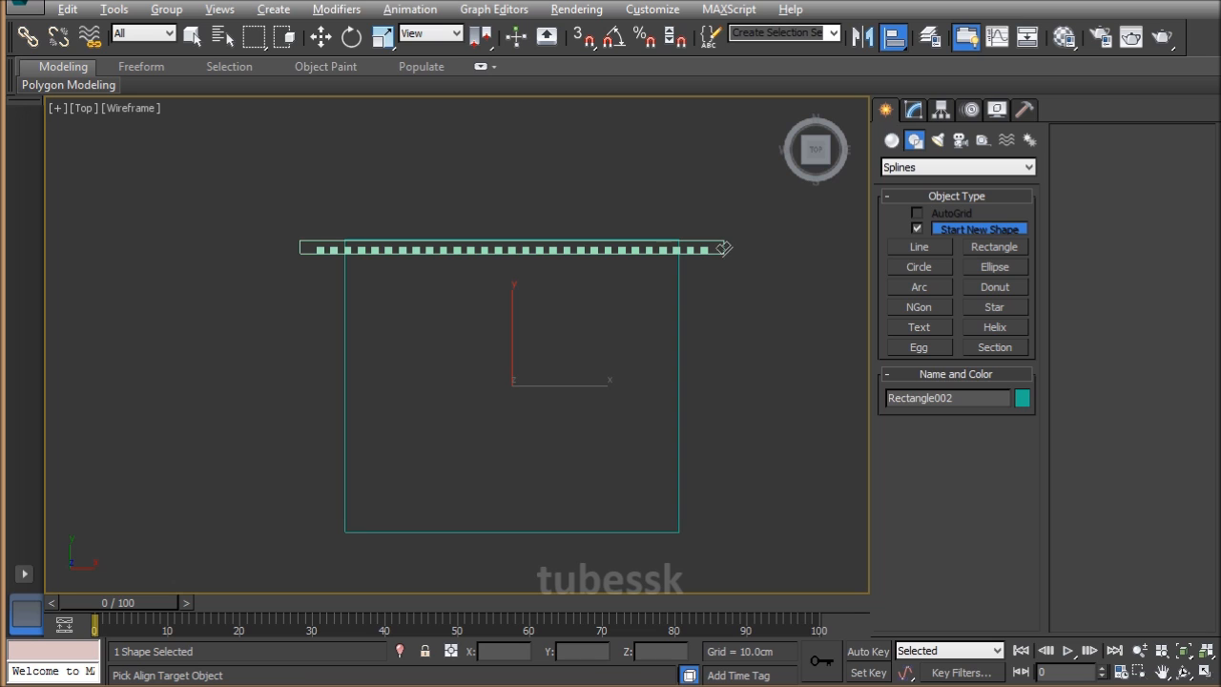
click(724, 250)
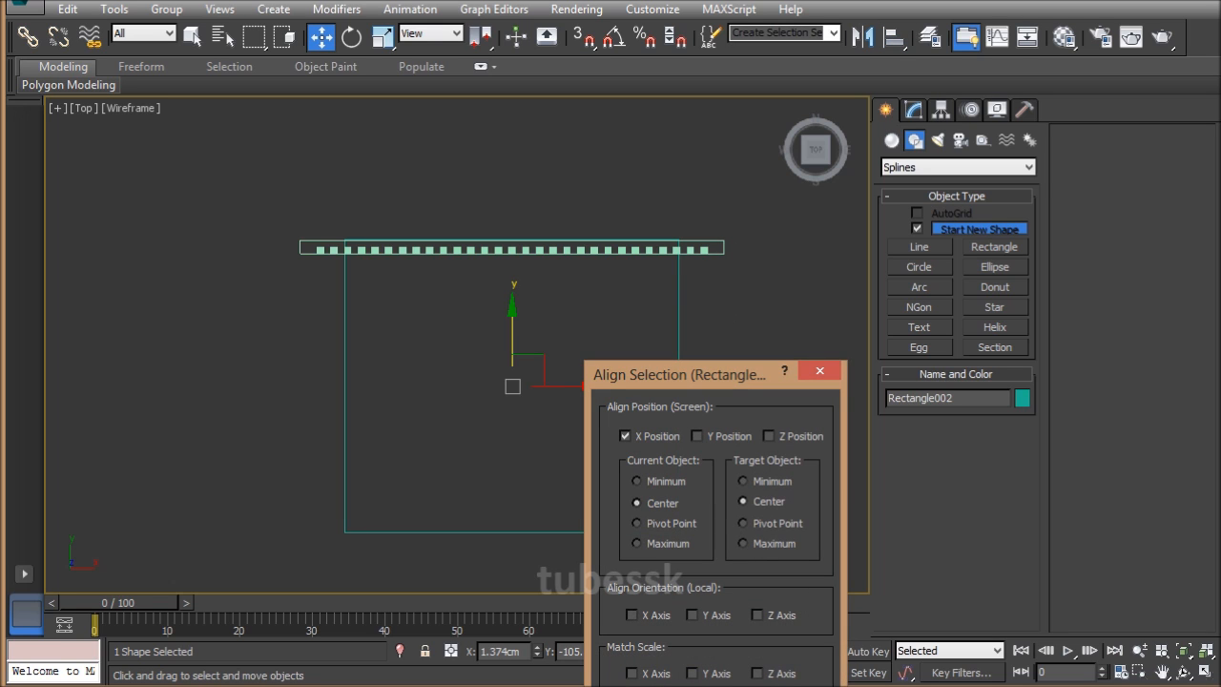
key(Return)
Move the rectangle along Y with 2.5D vertex snap so its back edge meets the panel's front face.
drag(512, 319, 512, 370)
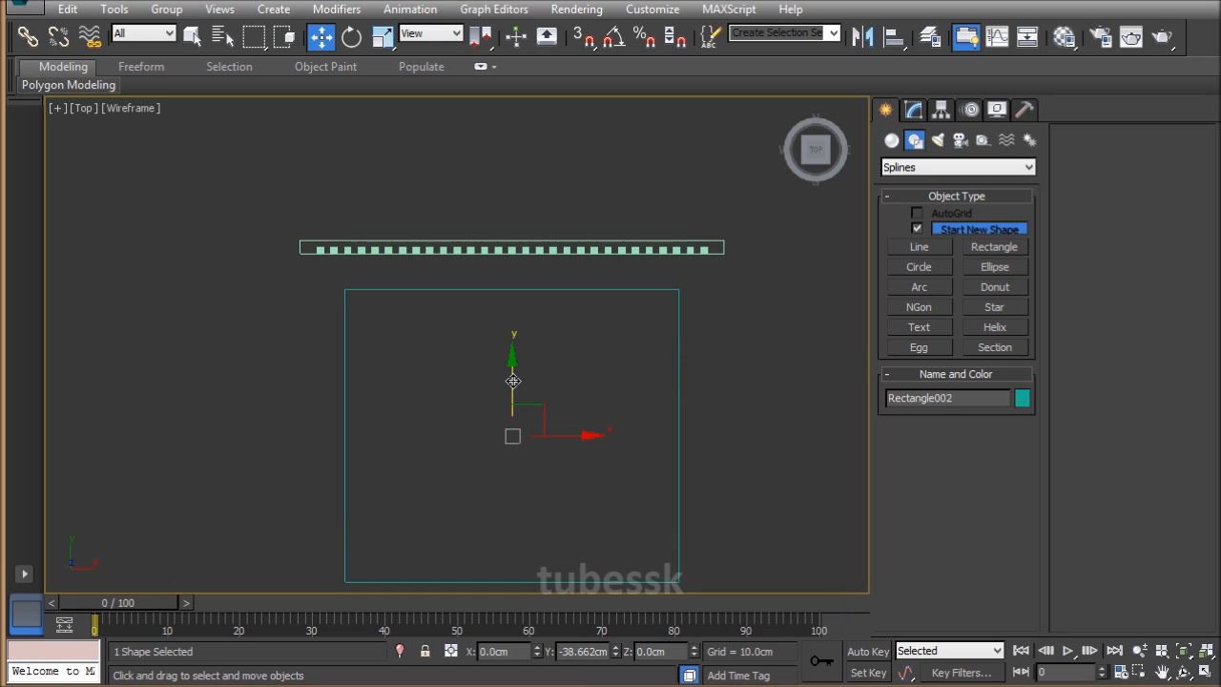
key(s)
drag(680, 291, 724, 253)
drag(590, 31, 583, 84)
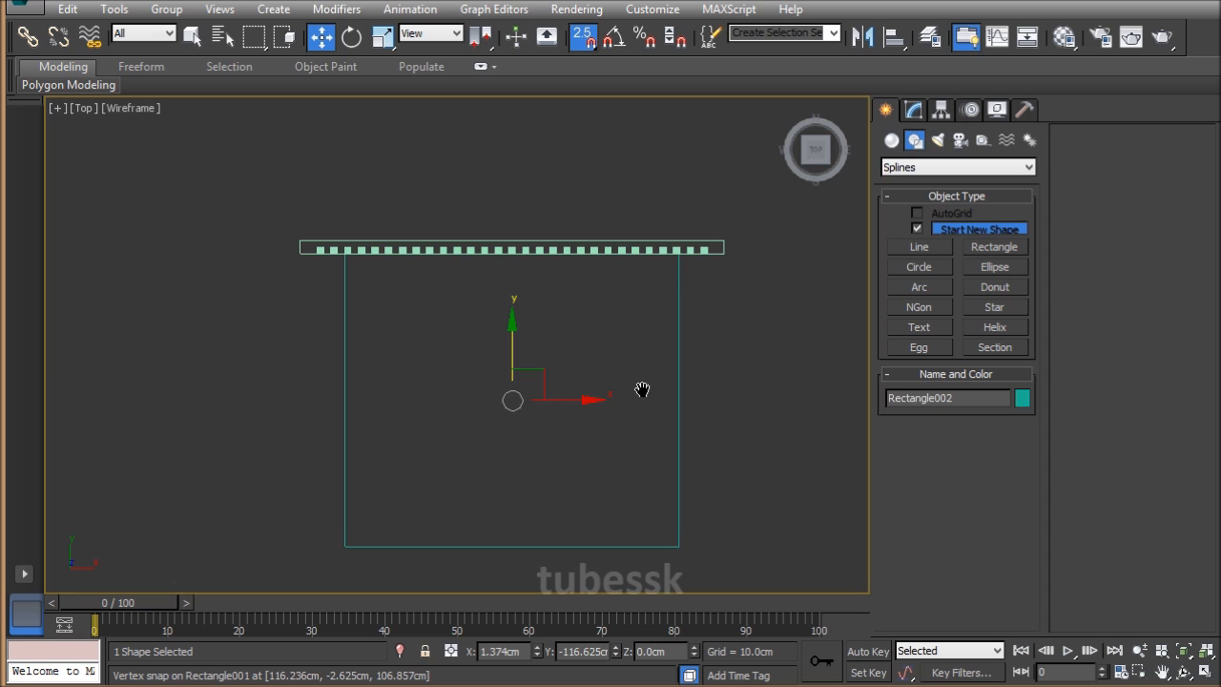
key(s)
click(730, 370)
mouse_move(729, 370)
middle_down()
mouse_move(744, 371)
mouse_move(724, 356)
middle_up()
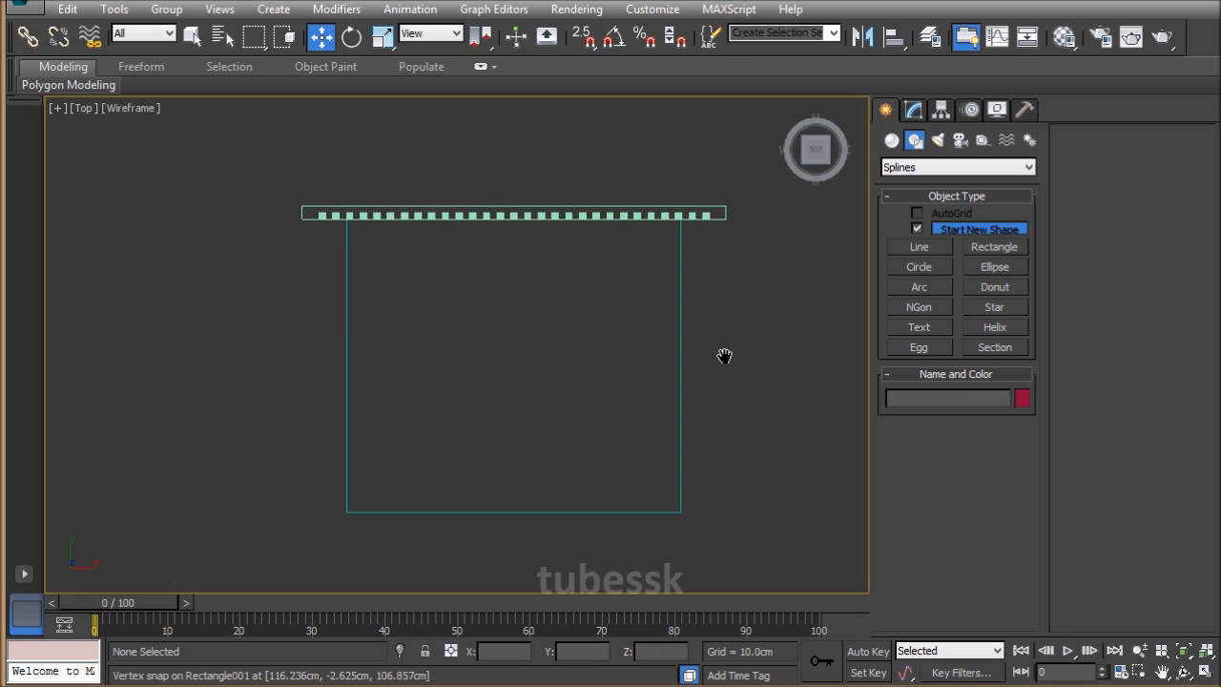
In the Perspective view, extrude the 260 x 228 cm rectangle by 7 cm.
key(alt+w)
click(765, 580)
key(alt+w)
alt+middle_drag(783, 505, 738, 371)
click(792, 398)
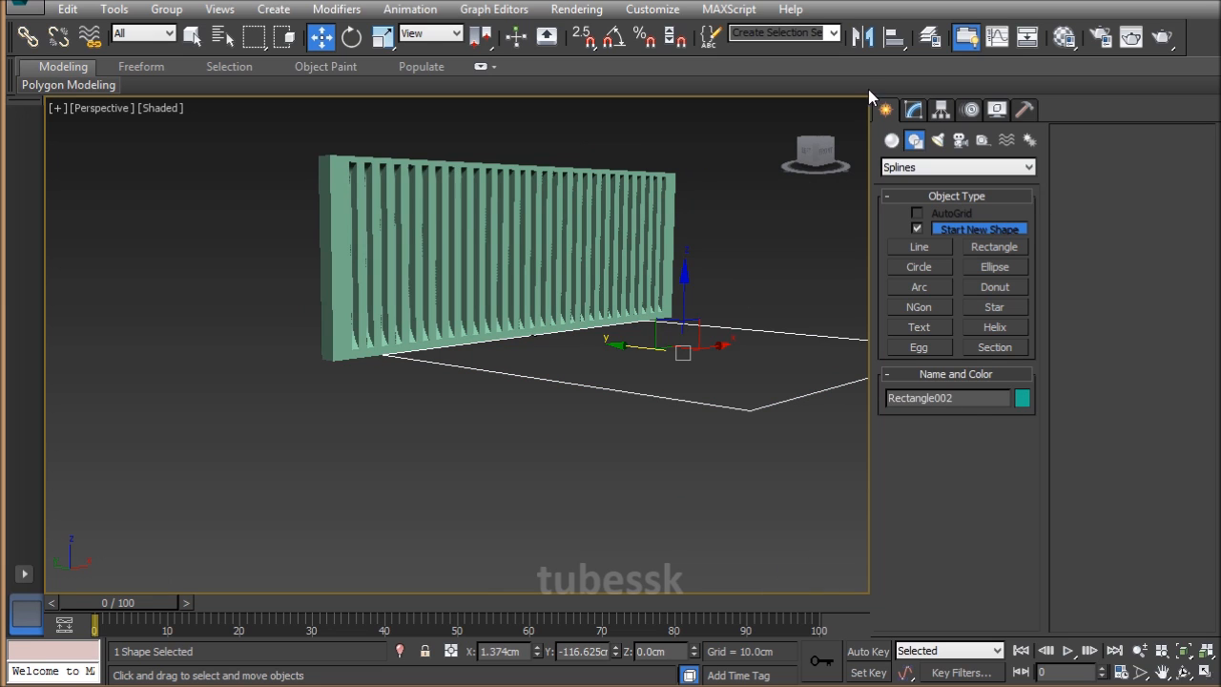
click(911, 110)
click(991, 212)
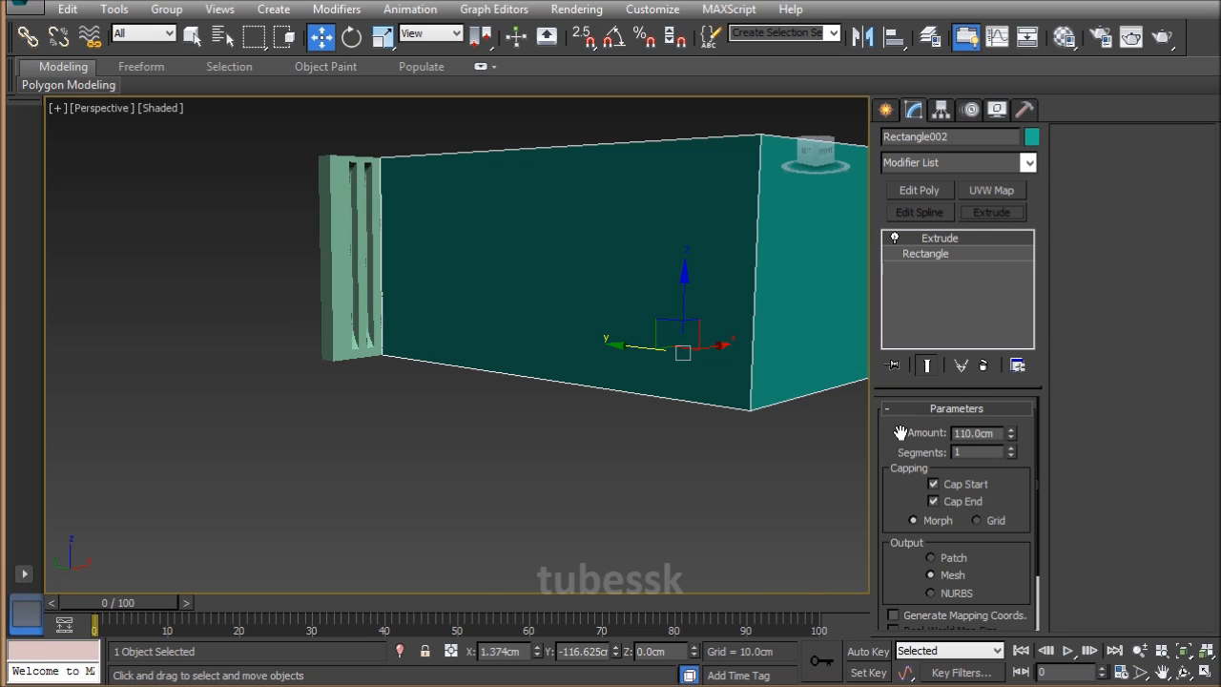
drag(996, 436, 856, 406)
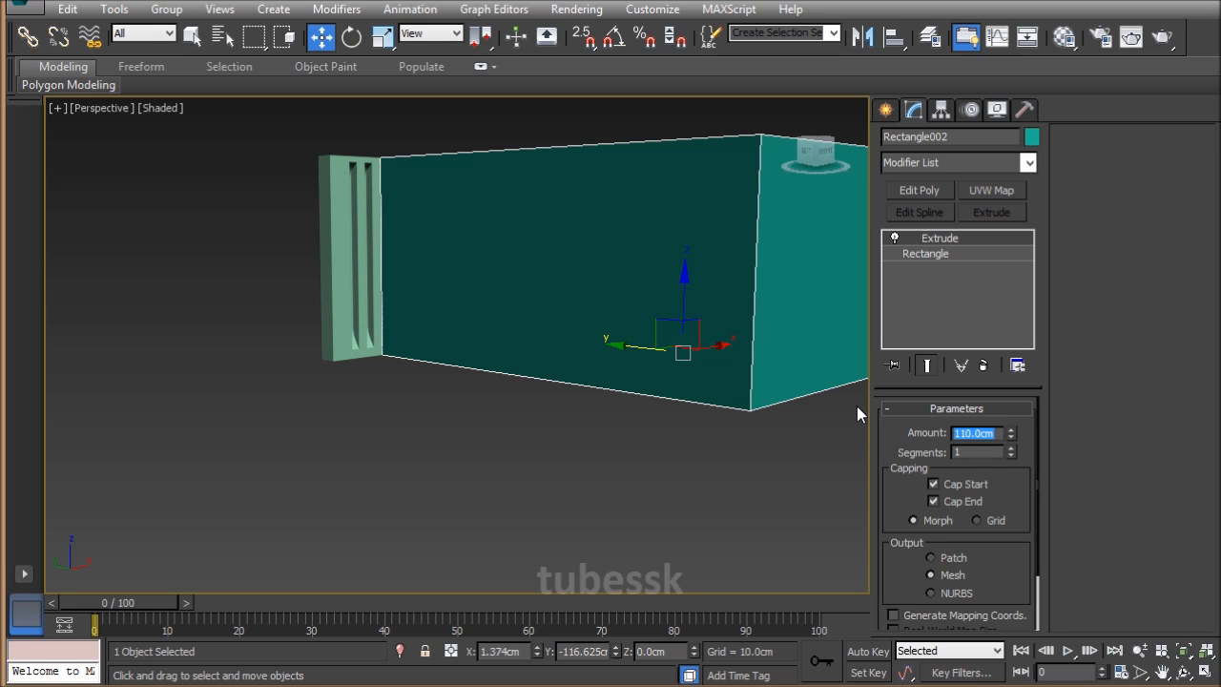
text(7)
key(Return)
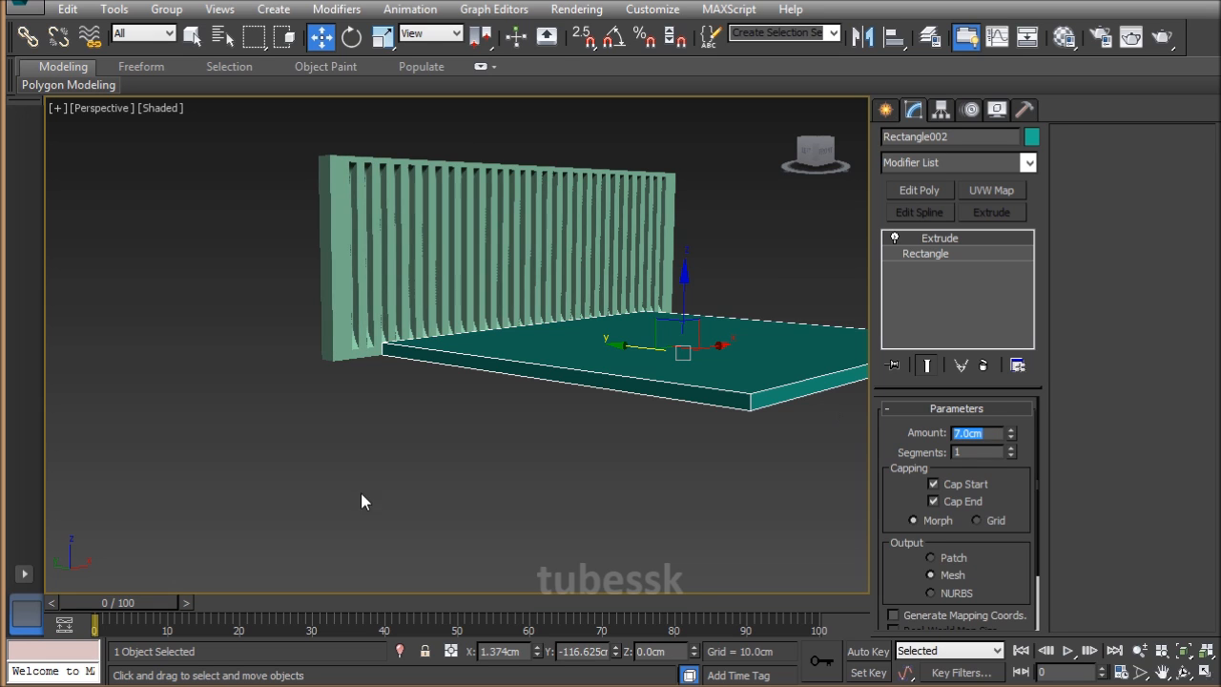
Raise the extruded slab to a Z position of 15 cm.
middle_drag(505, 487, 462, 489)
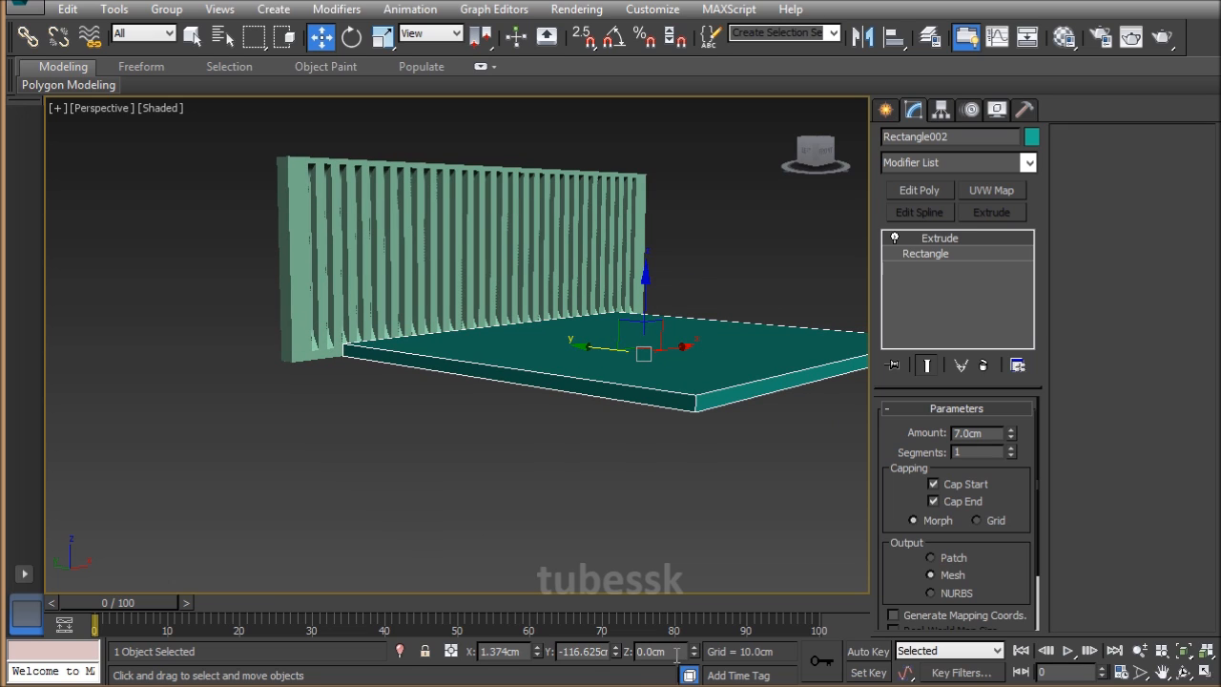
drag(664, 654, 639, 654)
text(15)
key(Return)
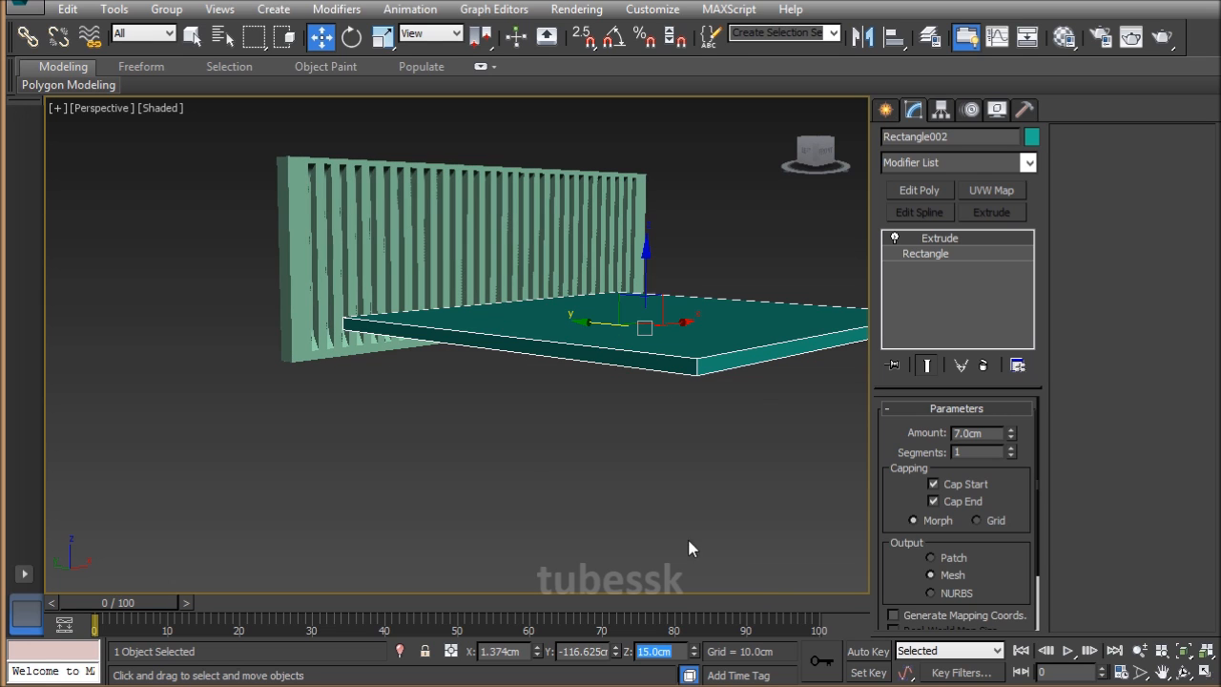
click(709, 412)
Make one copy of the slab raised to about 34 cm in Z, and set the copy's length to 216 cm.
click(683, 343)
shift+drag(647, 265, 645, 211)
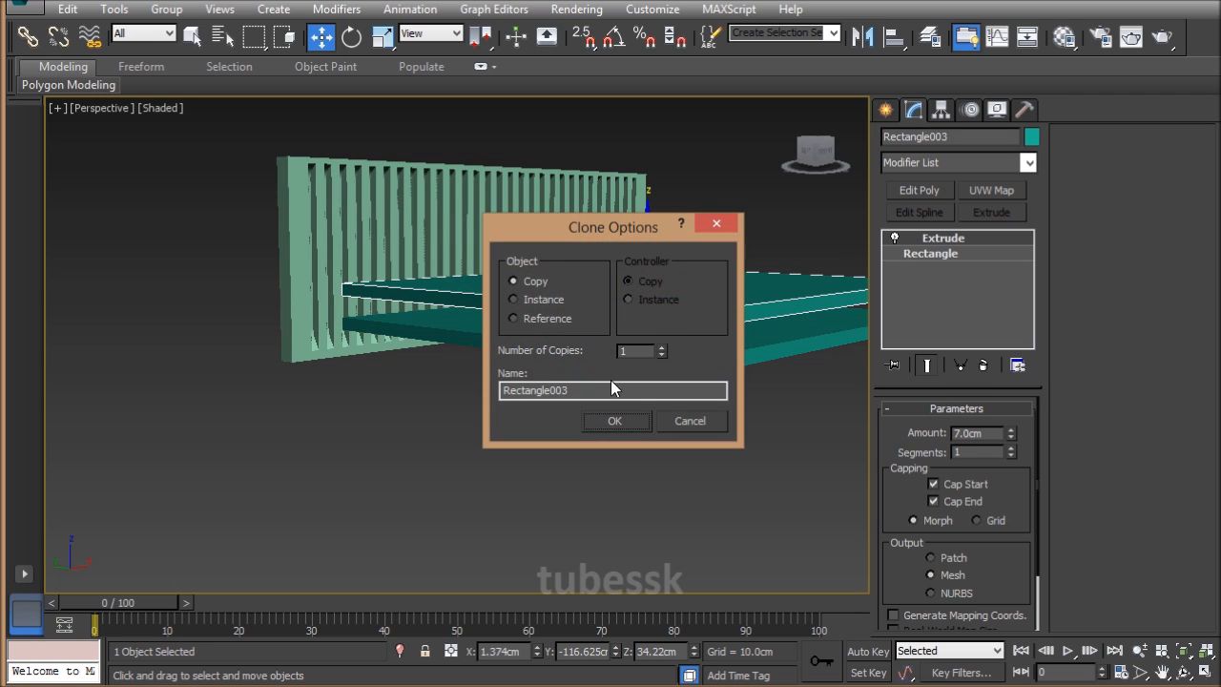
click(614, 421)
click(952, 254)
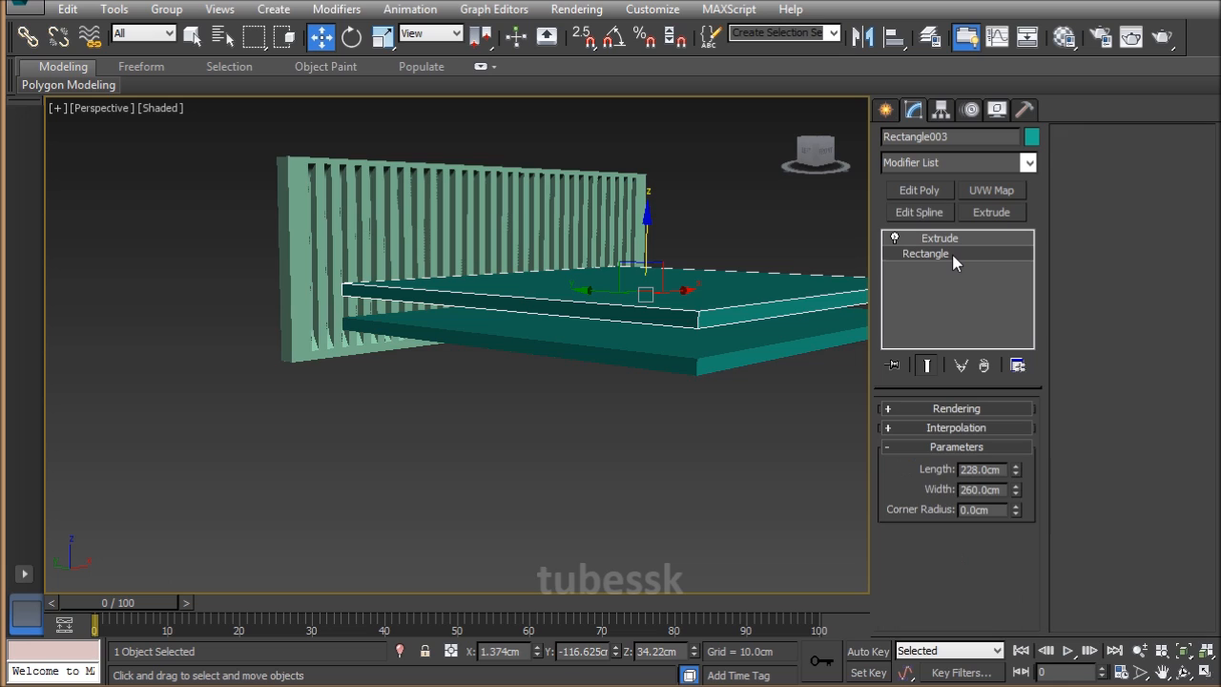
double_click(1001, 469)
text(216)
key(Return)
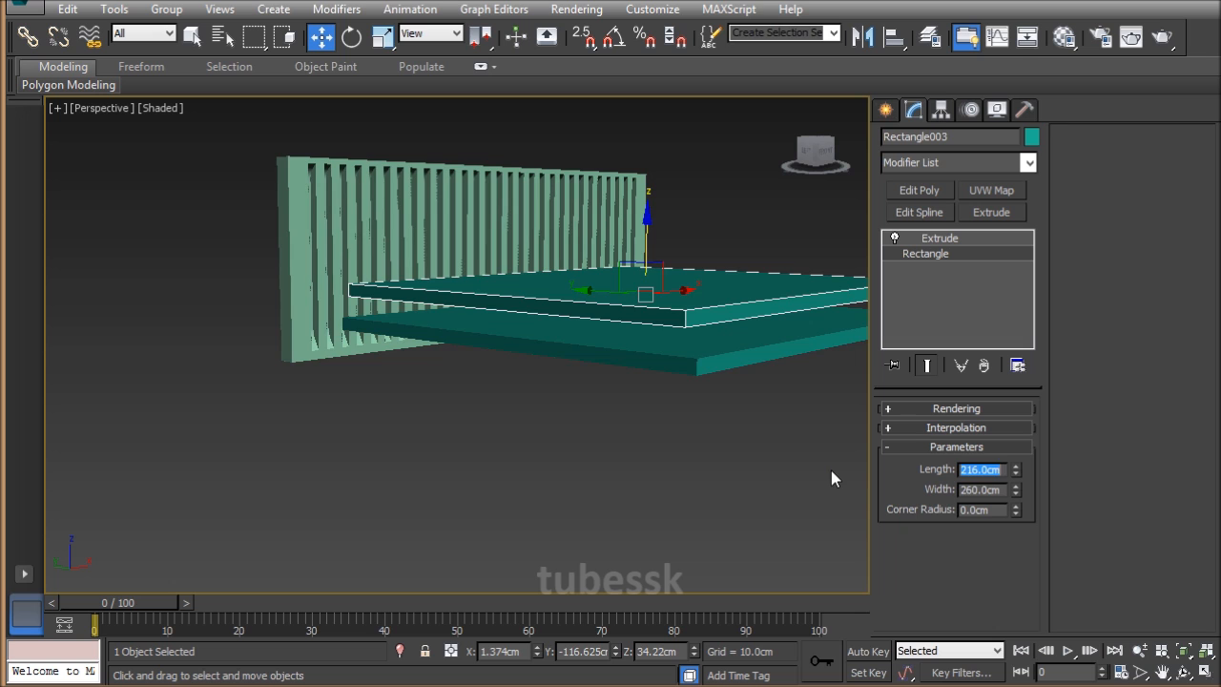
Give the upper slab a pale sand-yellow object color and set its width to 236 cm.
alt+middle_drag(709, 511, 741, 450)
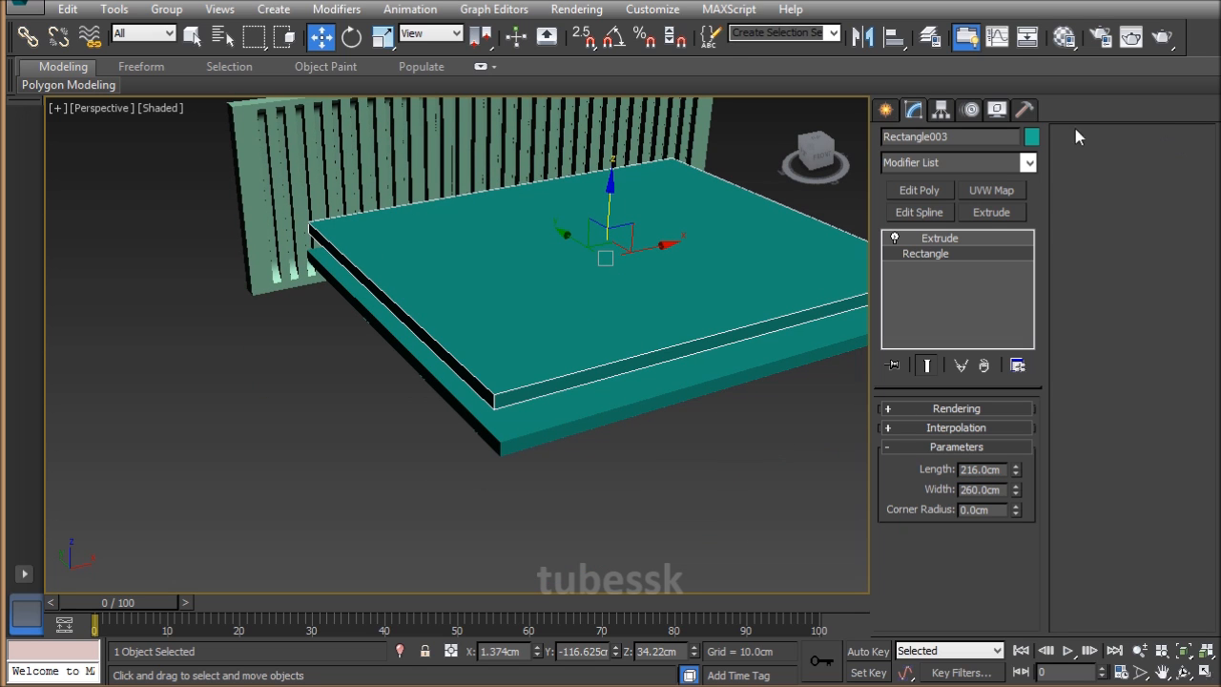
click(1031, 139)
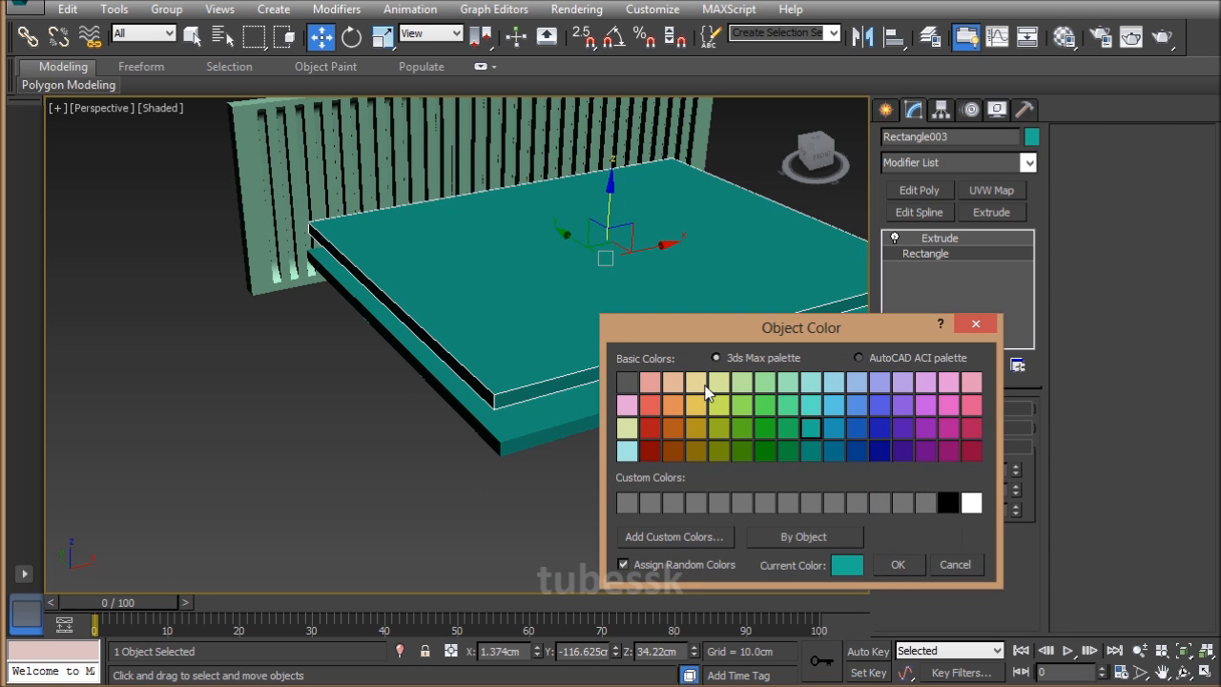
click(698, 386)
click(893, 565)
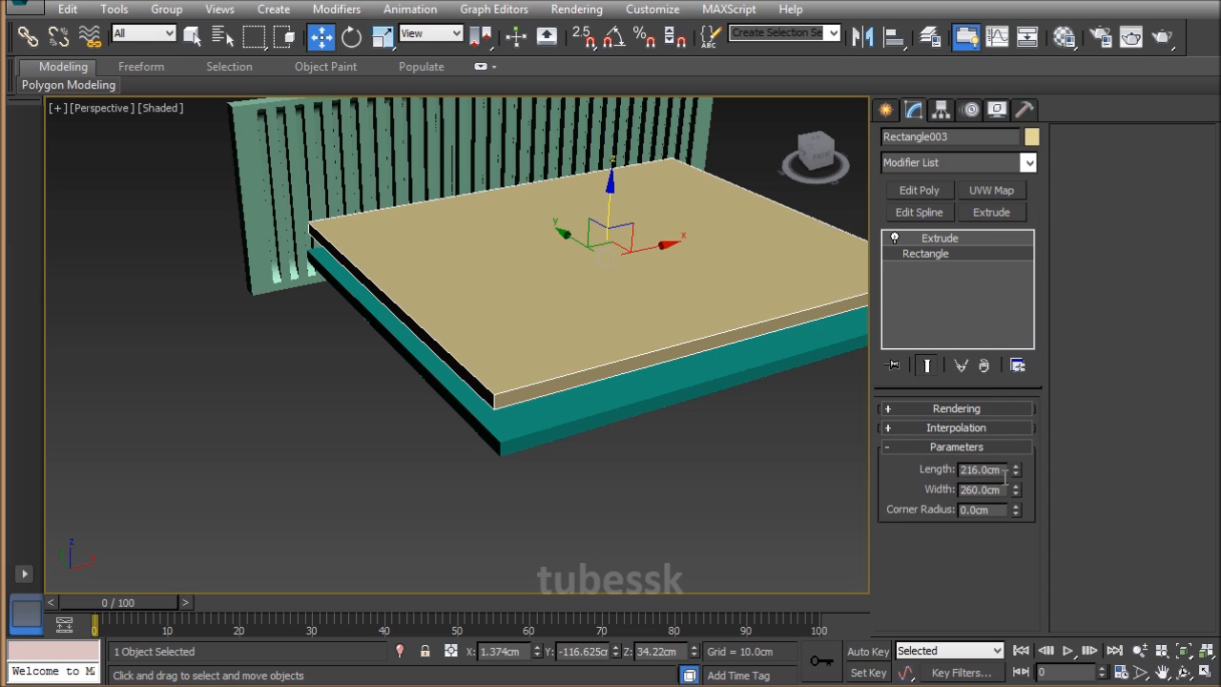
click(1000, 490)
text(236)
key(Return)
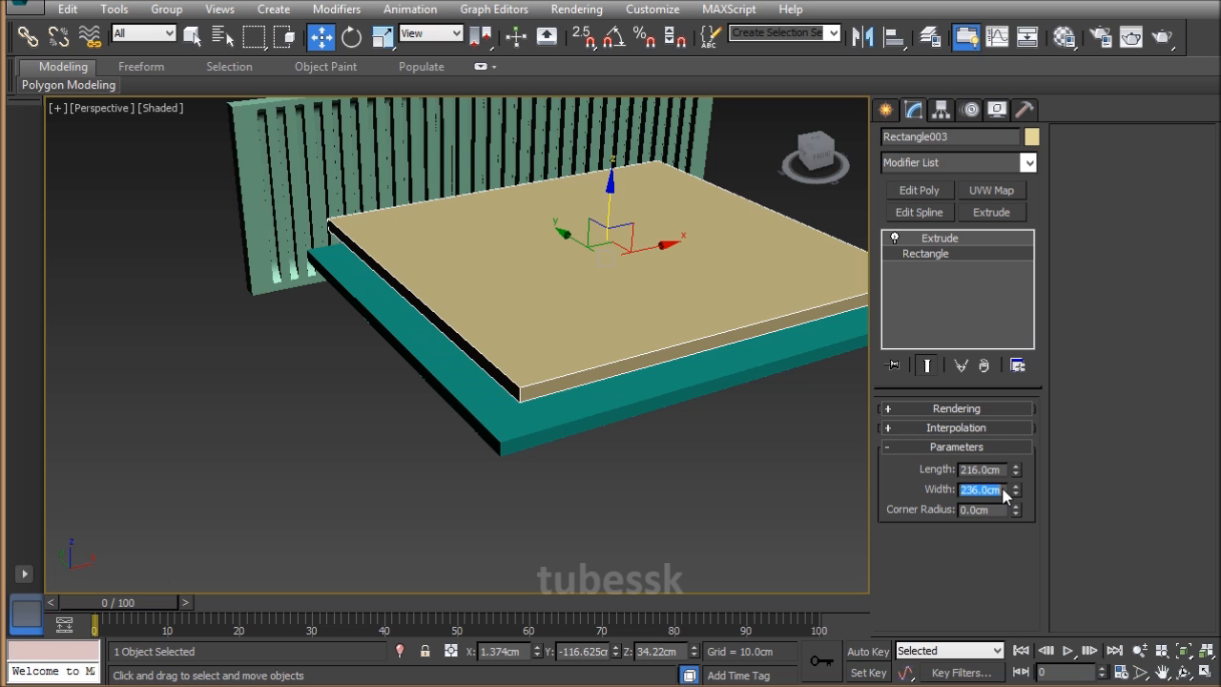
Set the upper slab's Extrude amount to 20 cm.
alt+middle_drag(605, 486, 679, 354)
click(953, 237)
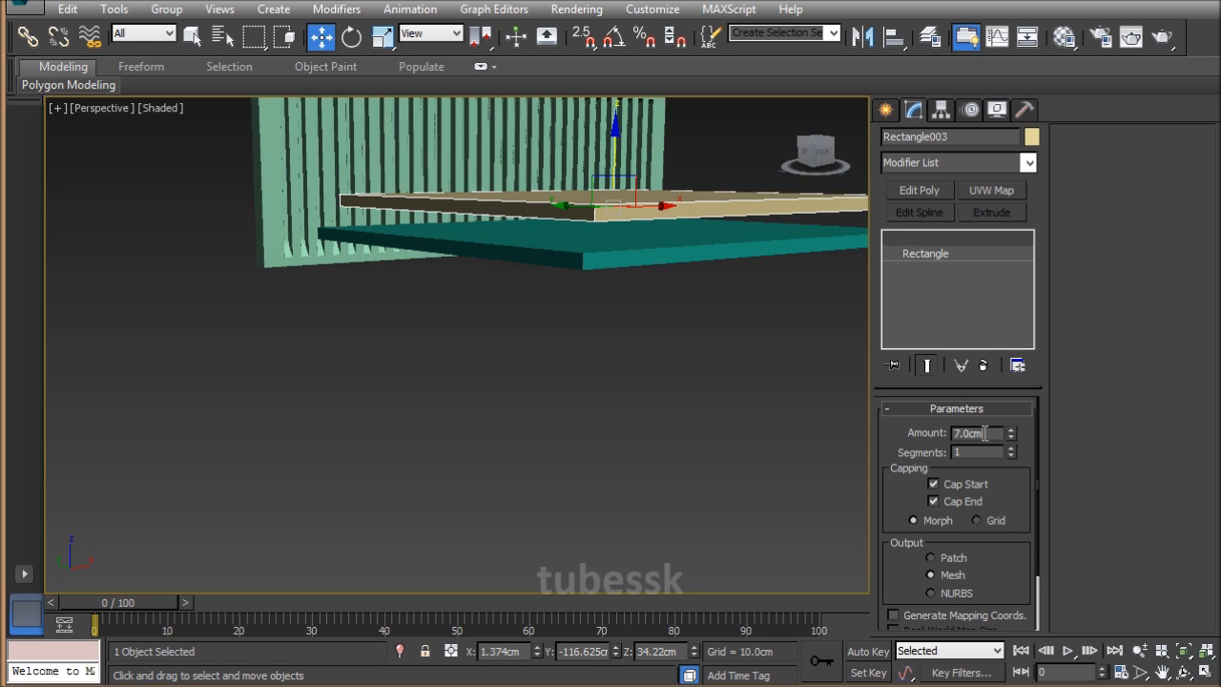
middle_drag(624, 314, 585, 393)
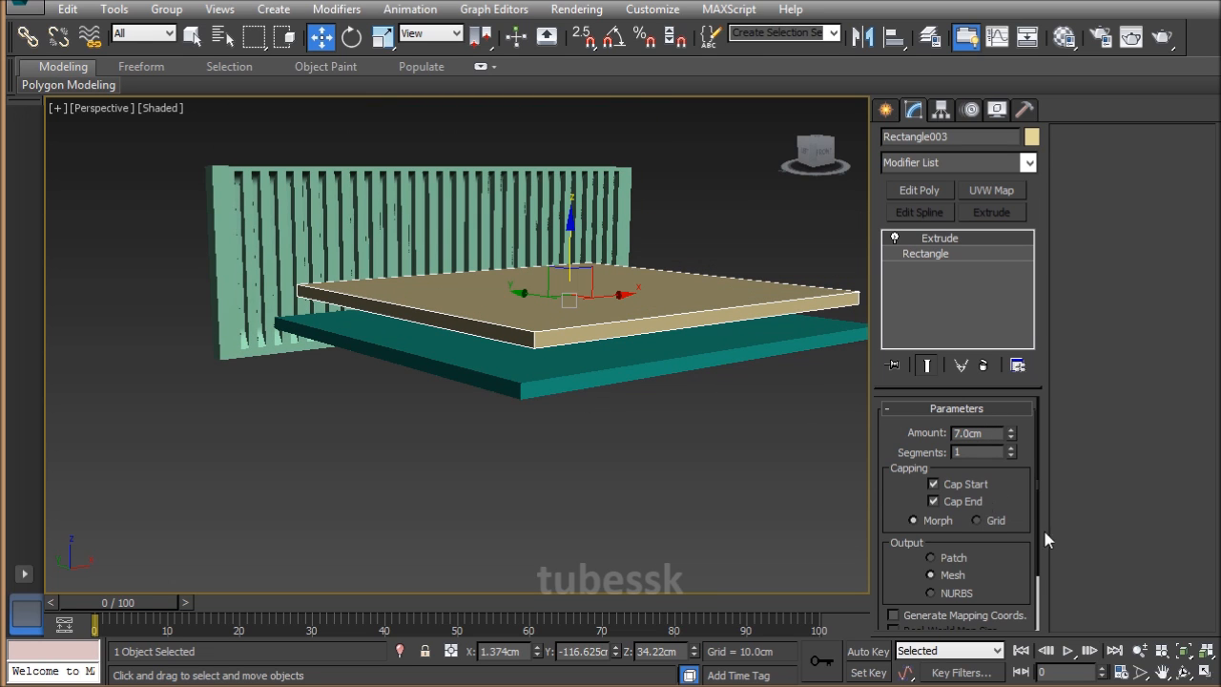
drag(988, 432, 896, 417)
text(20)
key(Return)
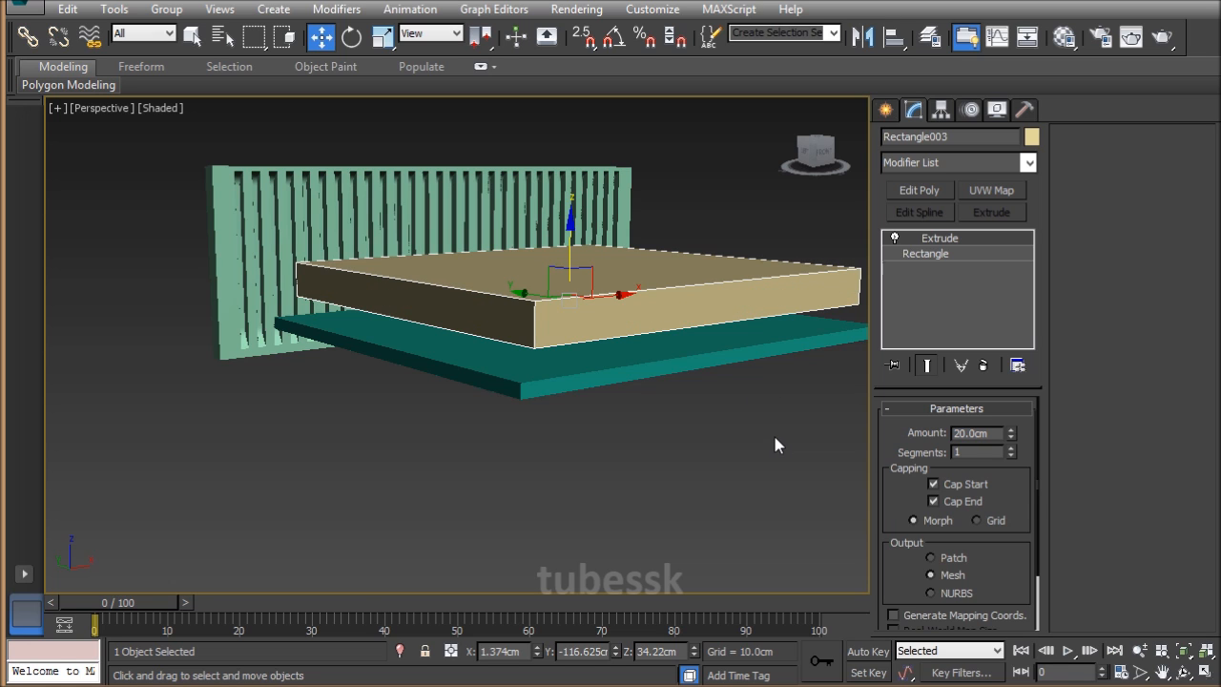
In the Left view, lower the upper block with vertex snap onto the base slab's top face.
key(alt+w)
key(alt+w)
middle_drag(571, 460, 292, 386)
drag(655, 307, 653, 240)
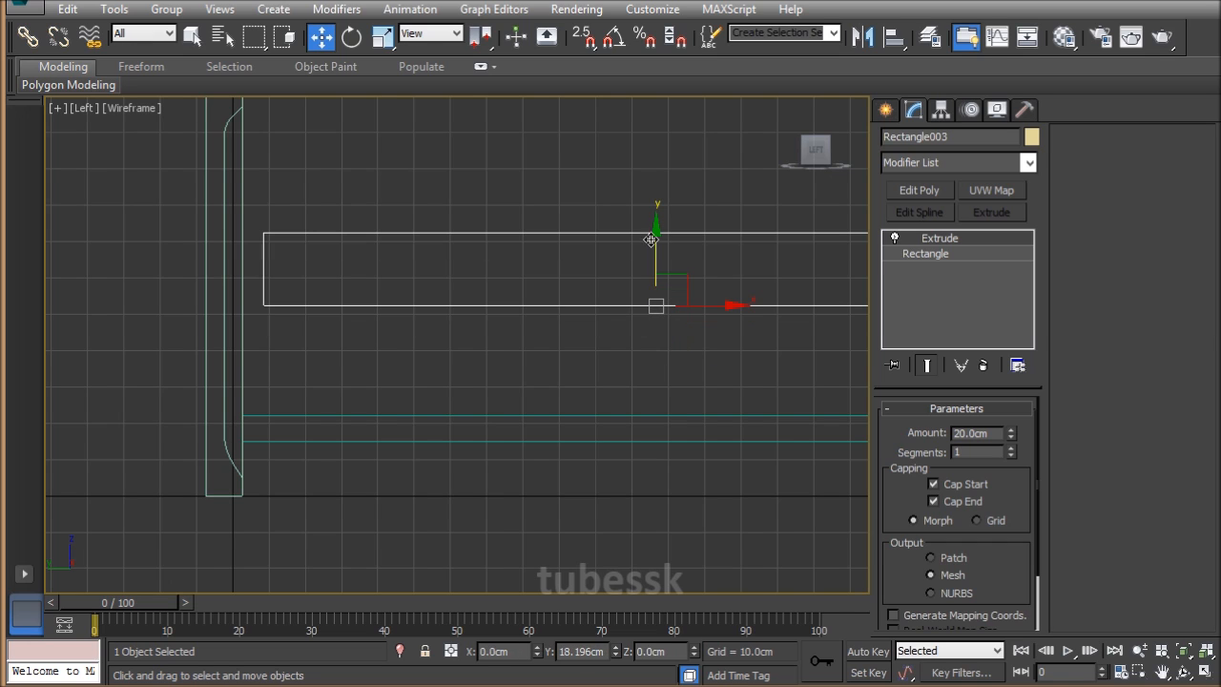
key(s)
drag(259, 307, 243, 413)
Snap the upper block horizontally so its back face sits flush against the panel's front.
middle_drag(627, 452, 552, 429)
scroll(426, 459, down, 3)
scroll(551, 431, up, 2)
drag(597, 403, 621, 396)
drag(330, 392, 267, 182)
key(alt+w)
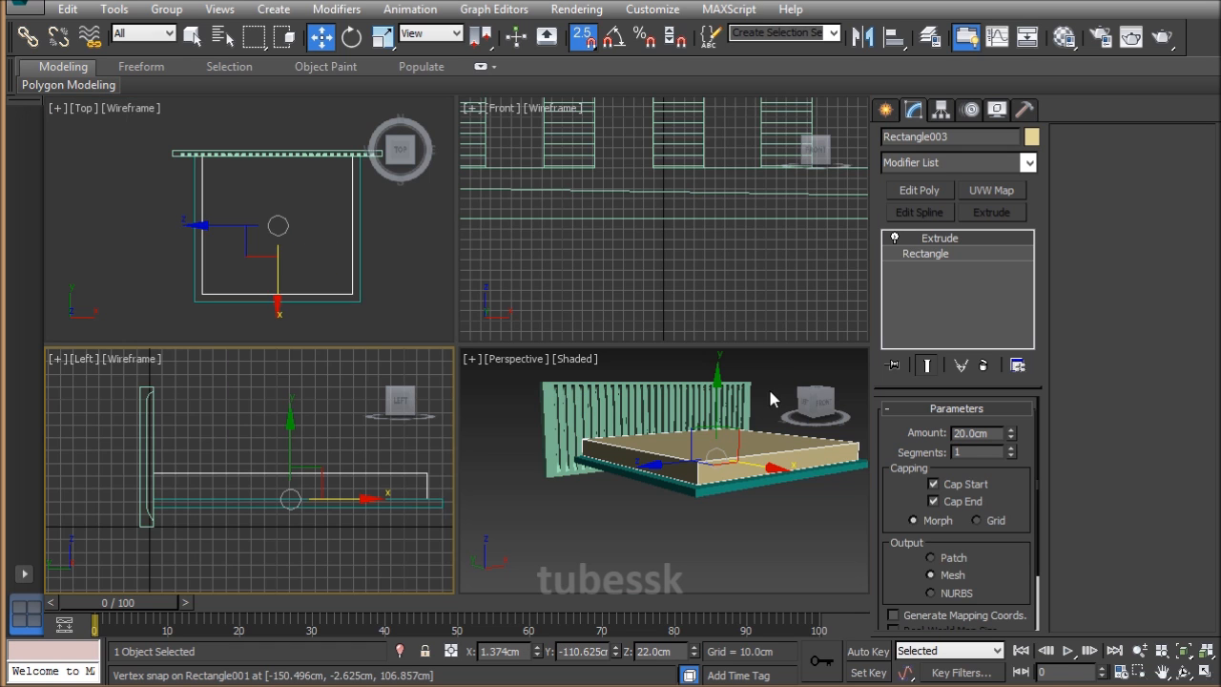
In the Perspective view, apply an Edit Poly modifier to the lower base slab.
middle_click(760, 430)
key(alt+w)
click(648, 447)
mouse_move(647, 447)
alt+middle_down()
mouse_move(591, 435)
mouse_move(428, 441)
mouse_move(654, 449)
alt+middle_up()
click(613, 297)
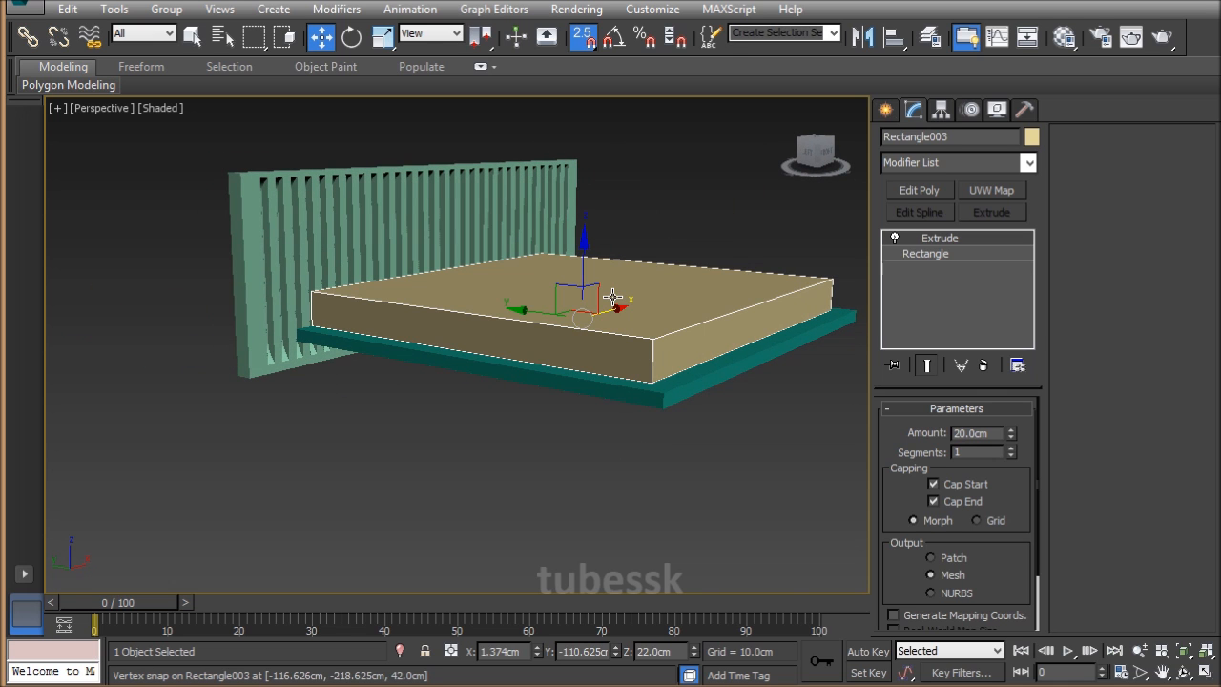
alt+middle_drag(618, 320, 700, 428)
scroll(686, 397, up, 3)
click(705, 413)
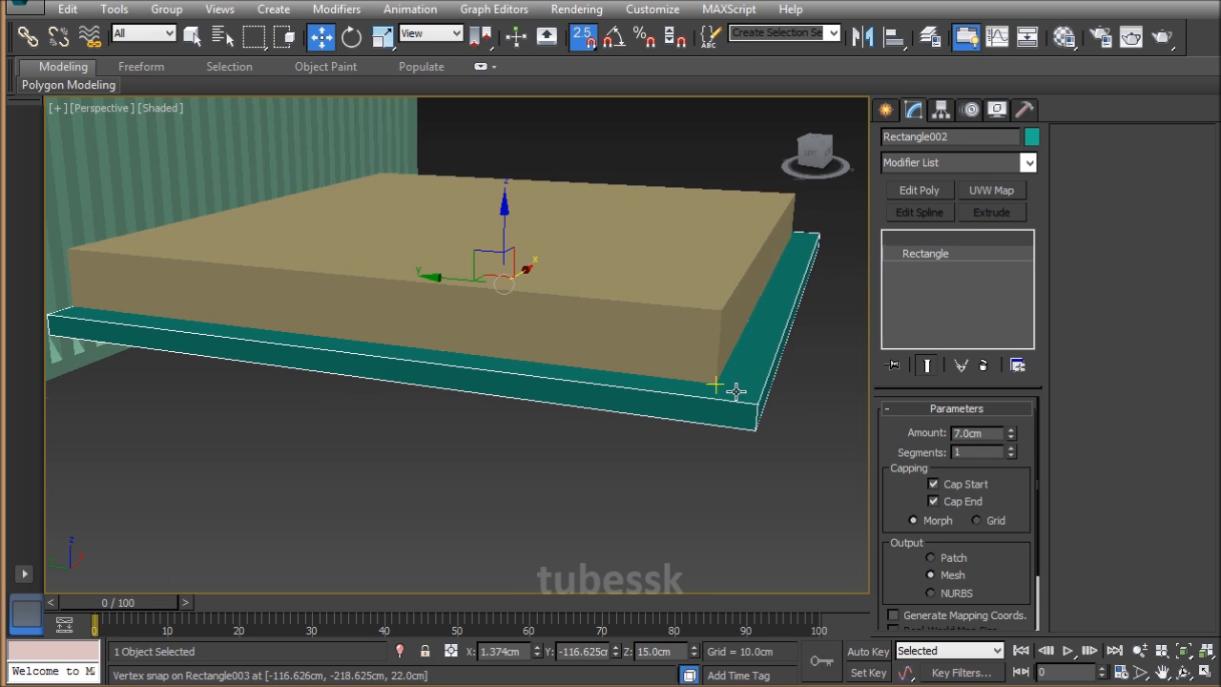
click(939, 190)
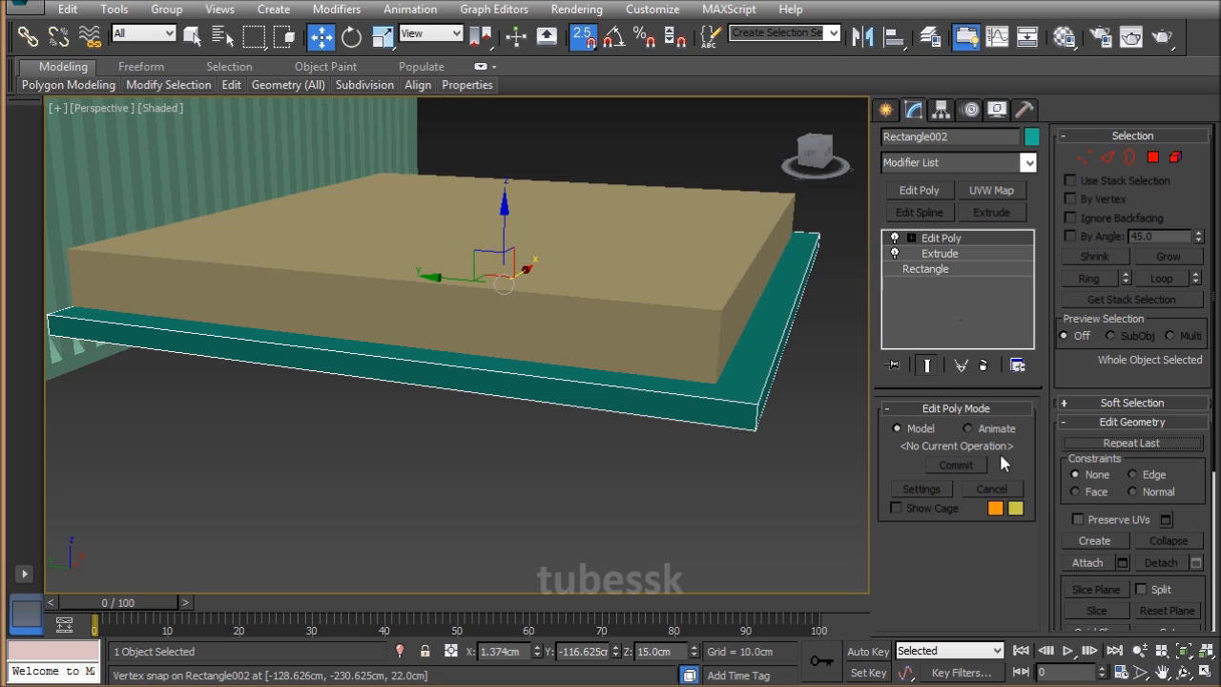
Chamfer all edges of the base slab by 0.505 cm with one segment, and deselect the slab.
click(1107, 159)
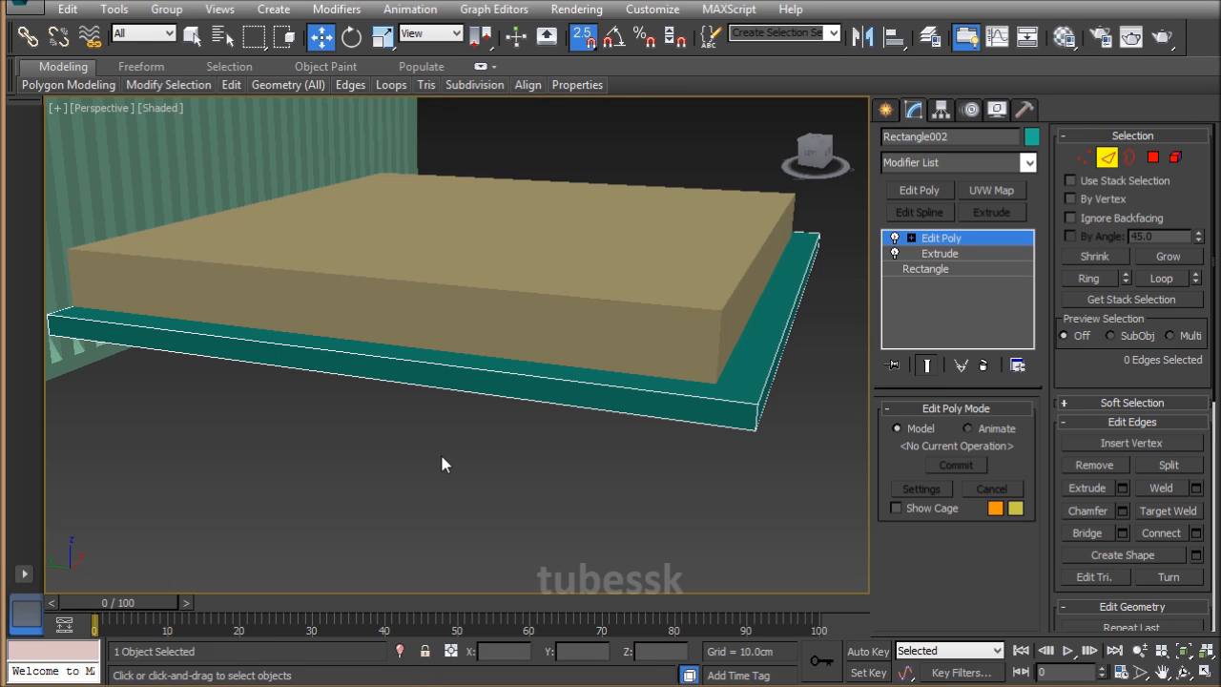
key(ctrl+a)
right_click(620, 412)
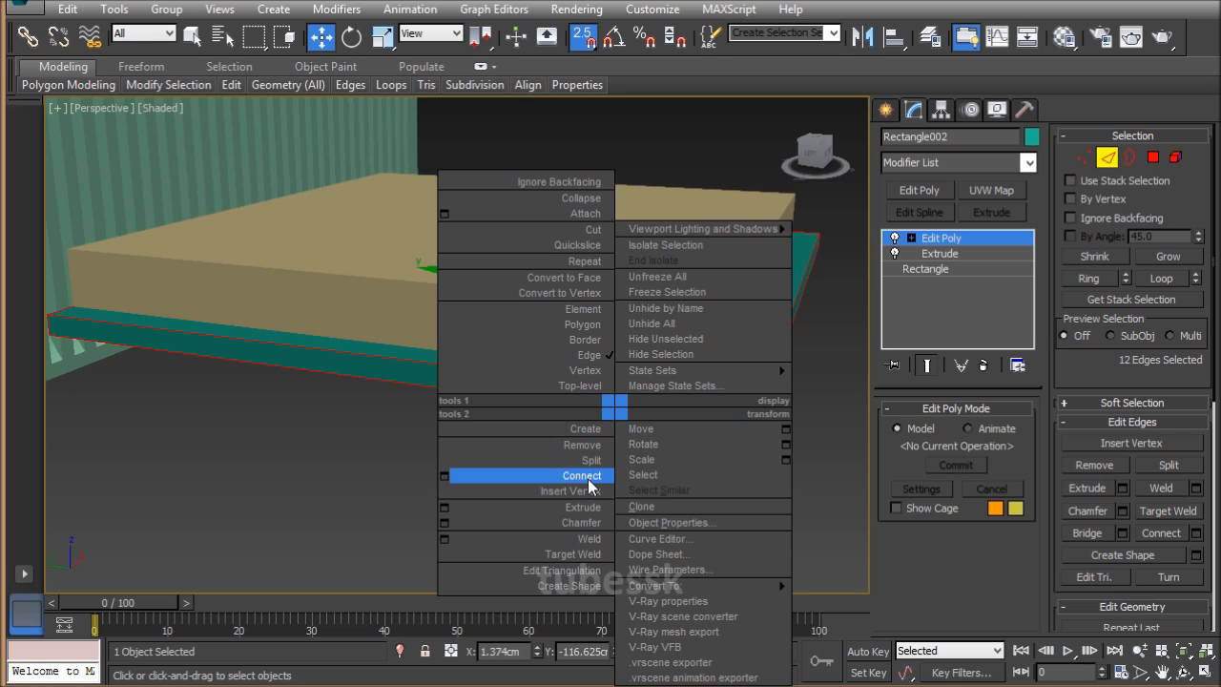
click(444, 523)
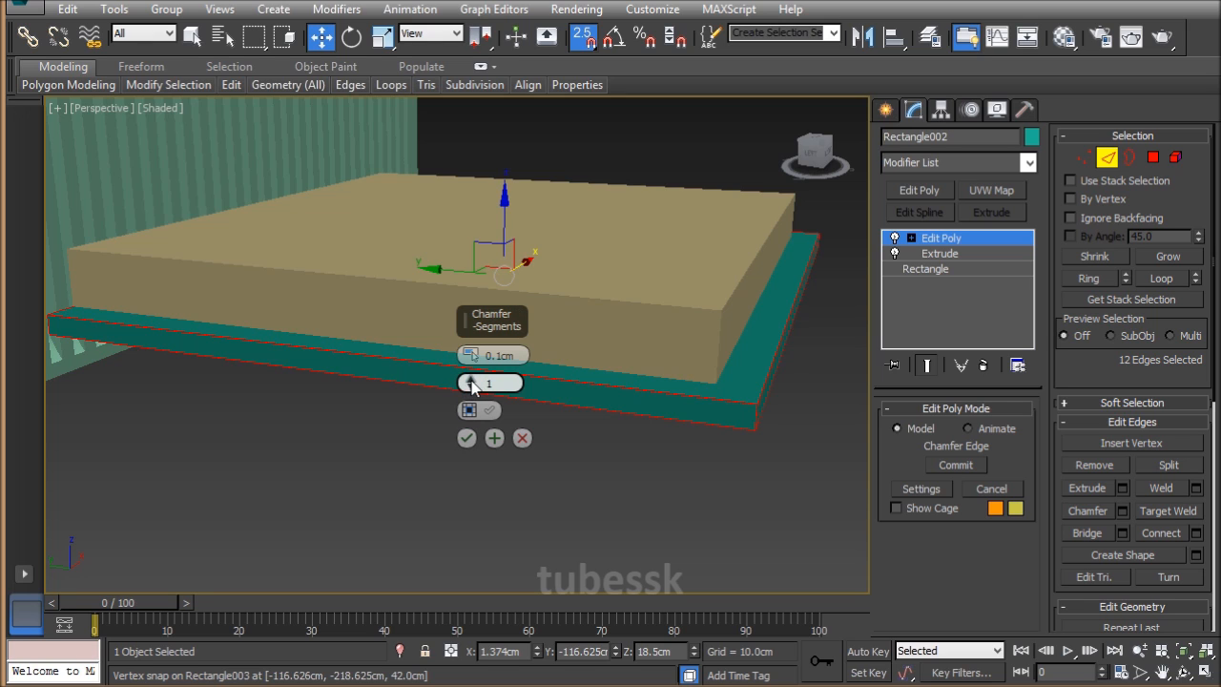
drag(472, 355, 480, 329)
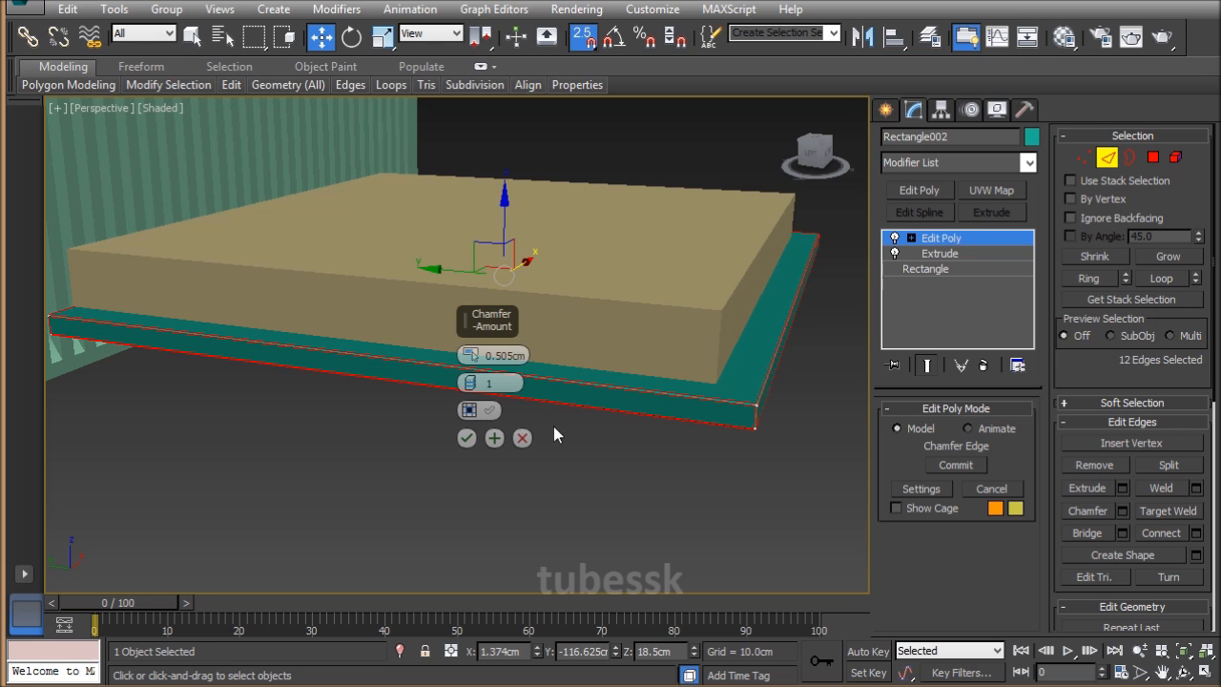
click(467, 437)
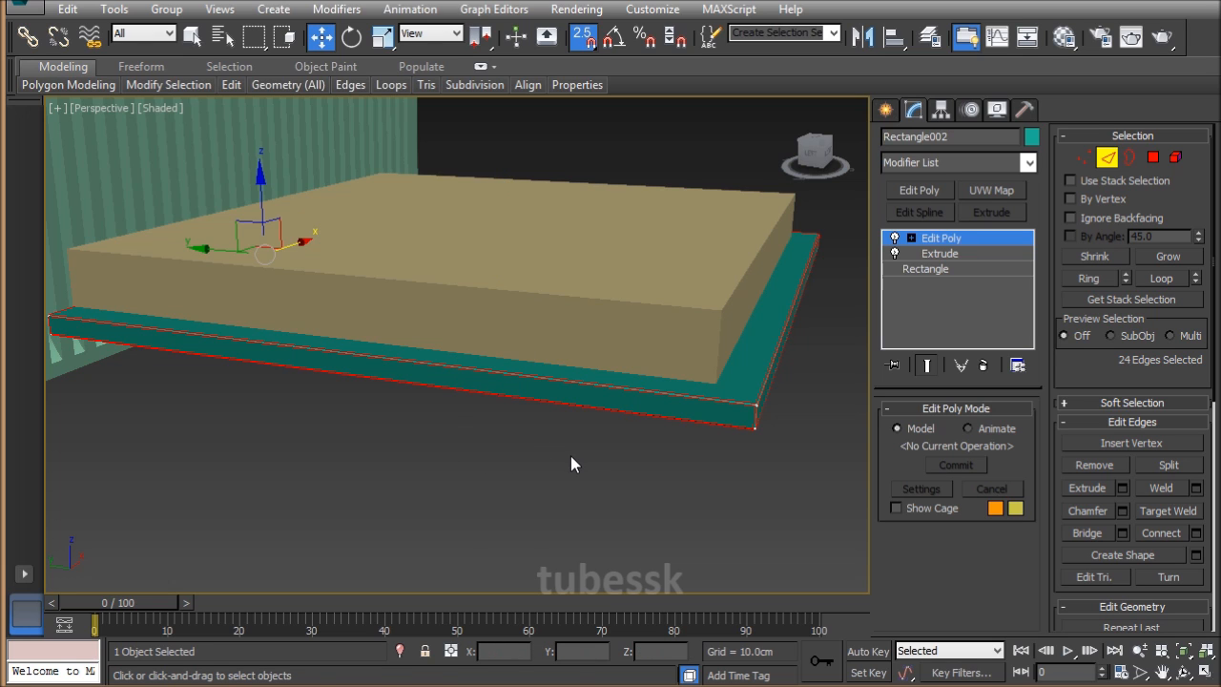
click(697, 493)
Turn off snapping and apply an Edit Poly modifier to the mattress block on top.
alt+middle_drag(709, 390, 578, 436)
key(s)
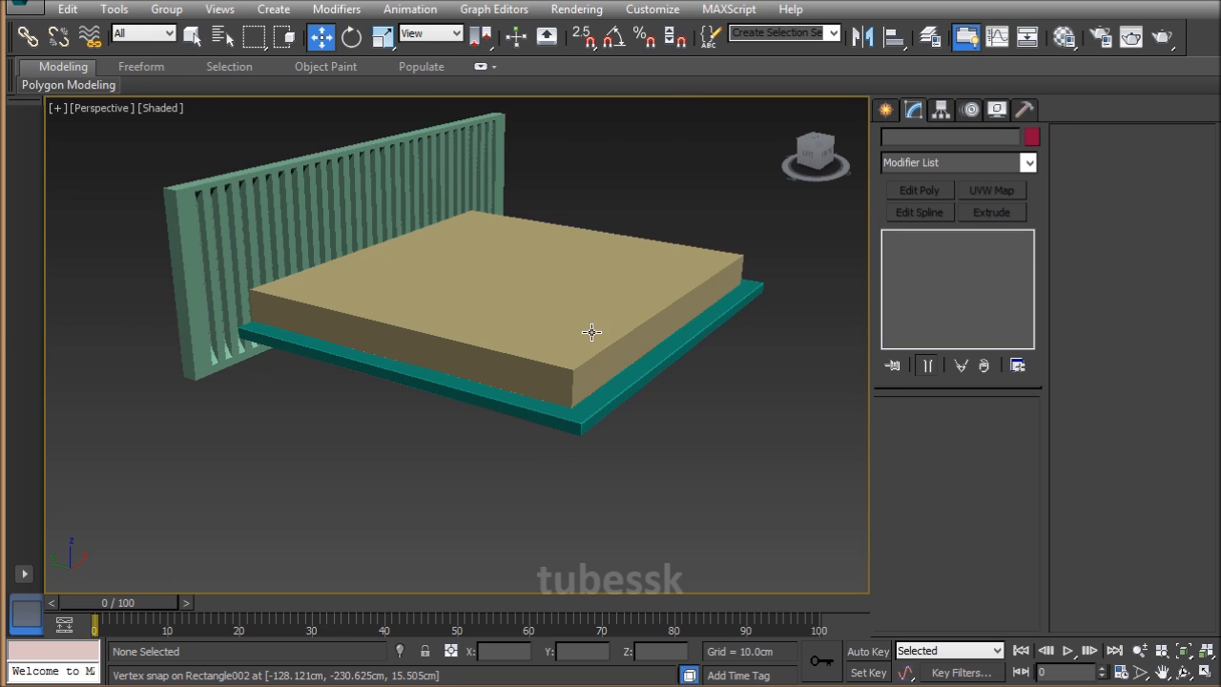
click(615, 271)
alt+middle_drag(645, 430, 657, 414)
scroll(656, 415, up, 5)
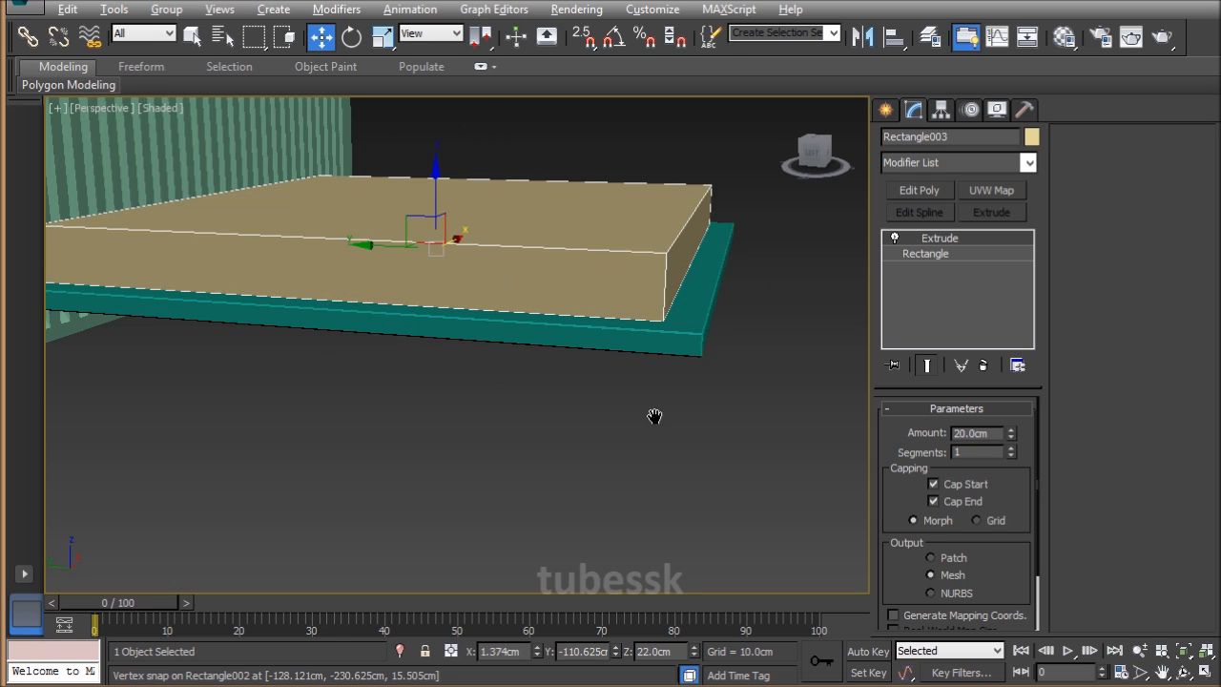
click(919, 191)
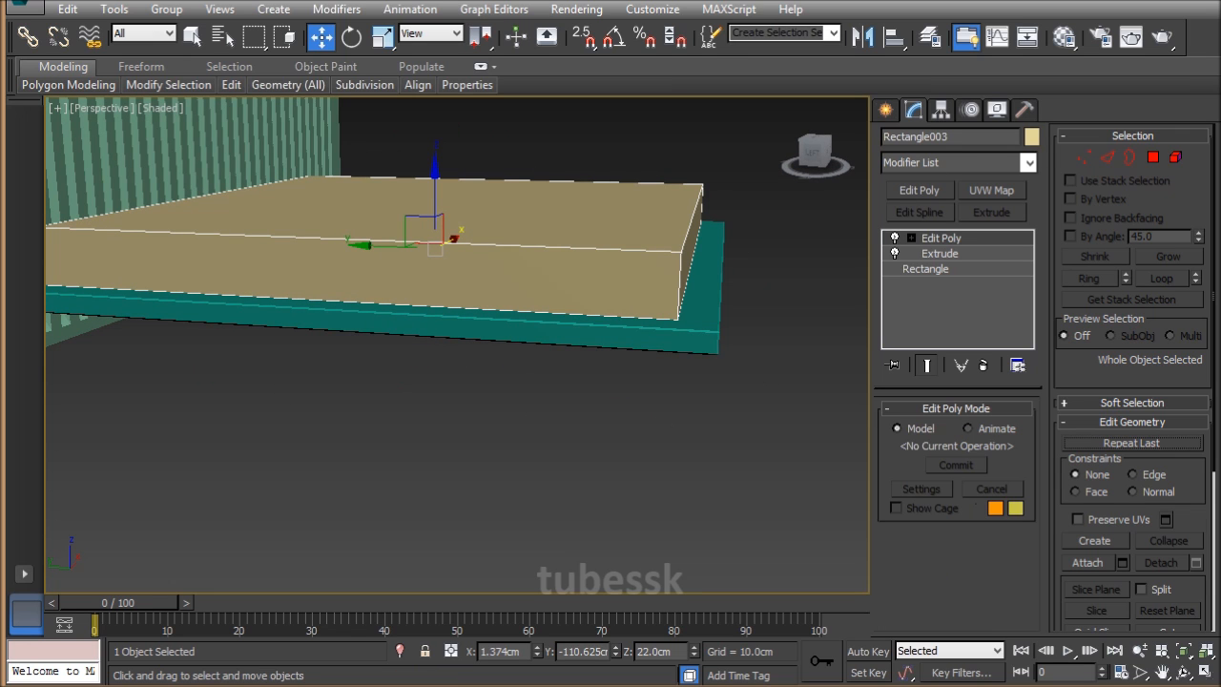
Connect the mattress's four lengthwise edges with 2 segments, pinch 82 and slide 0.
click(1109, 159)
drag(477, 482, 477, 482)
right_click(558, 241)
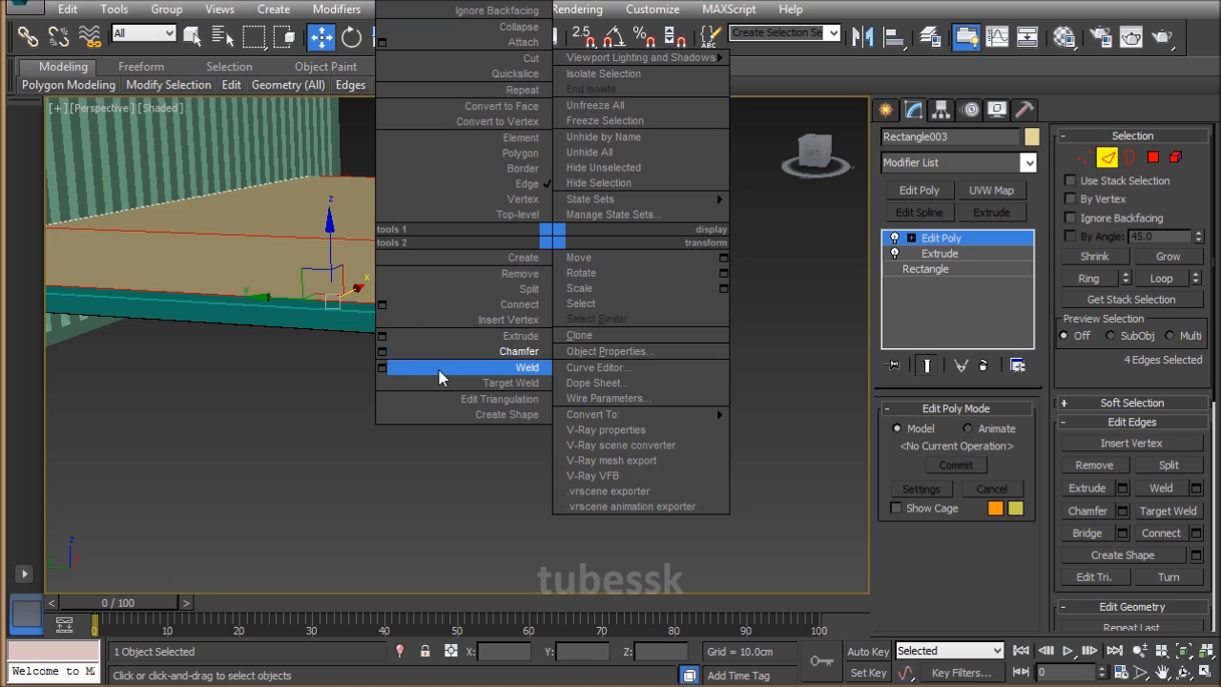
click(381, 305)
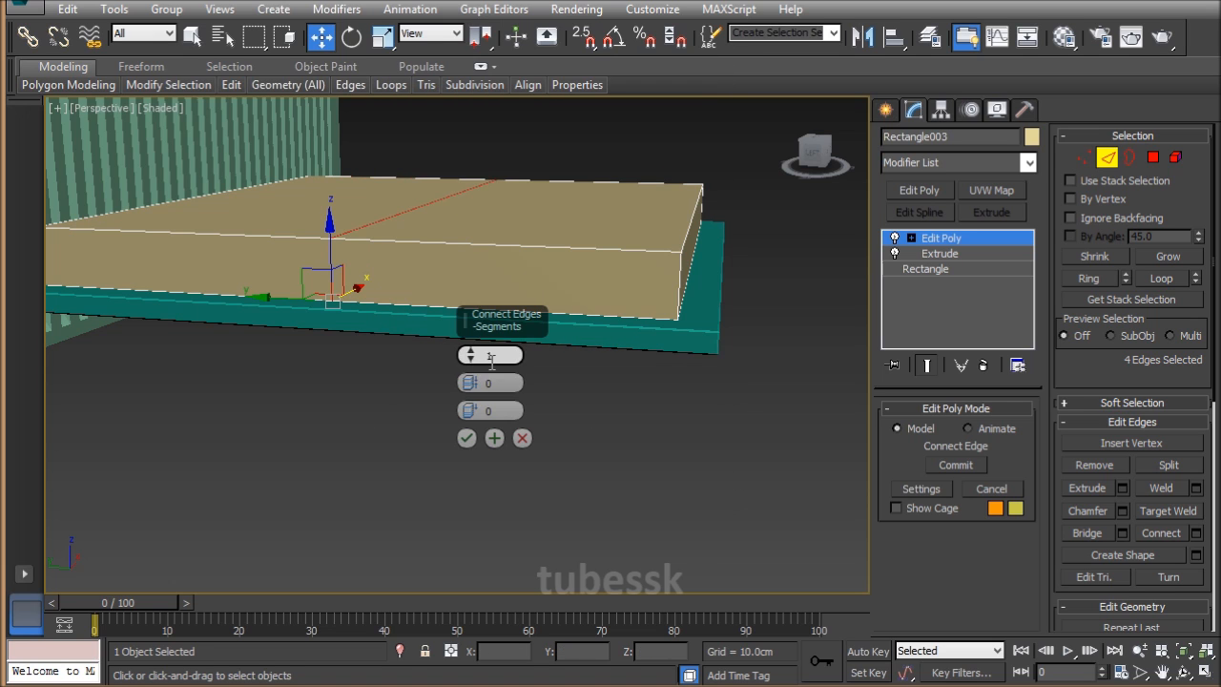
drag(468, 357, 468, 351)
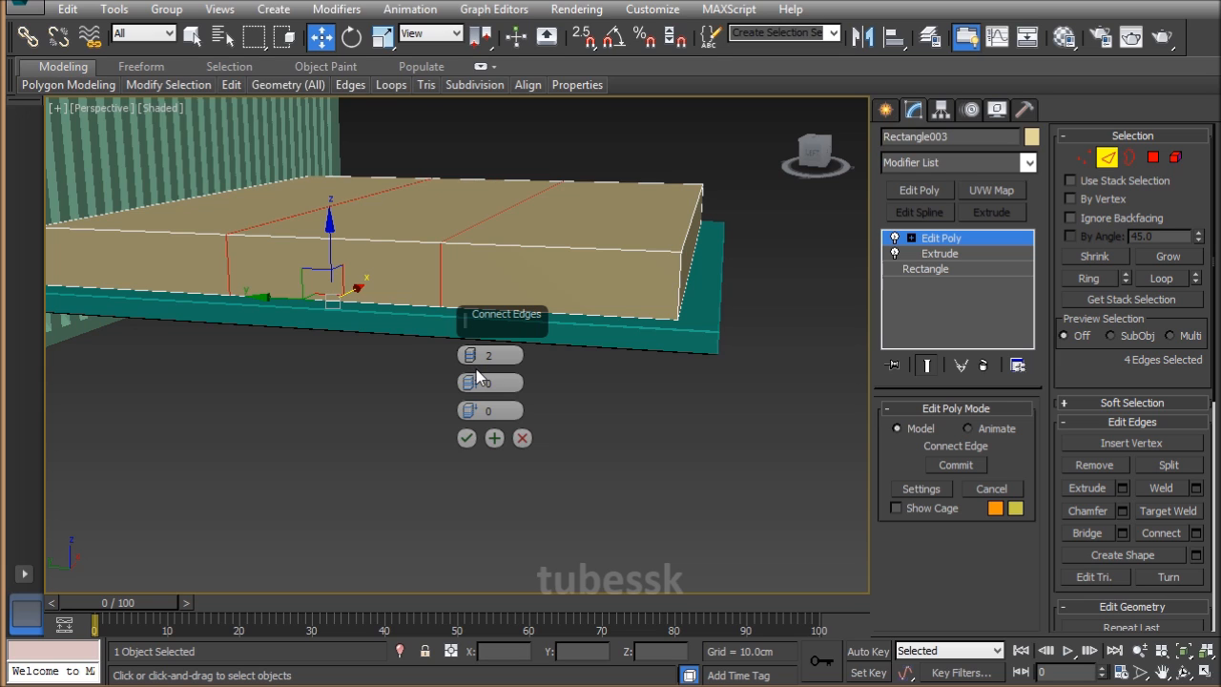
drag(473, 413, 475, 146)
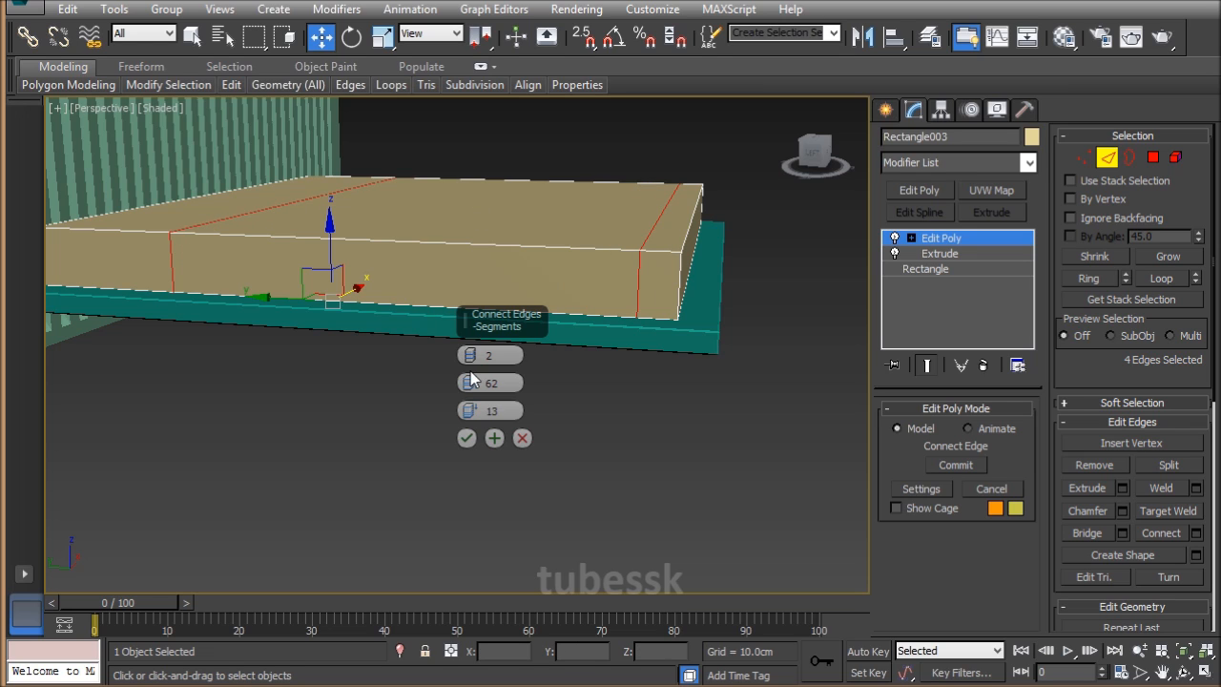
right_click(467, 413)
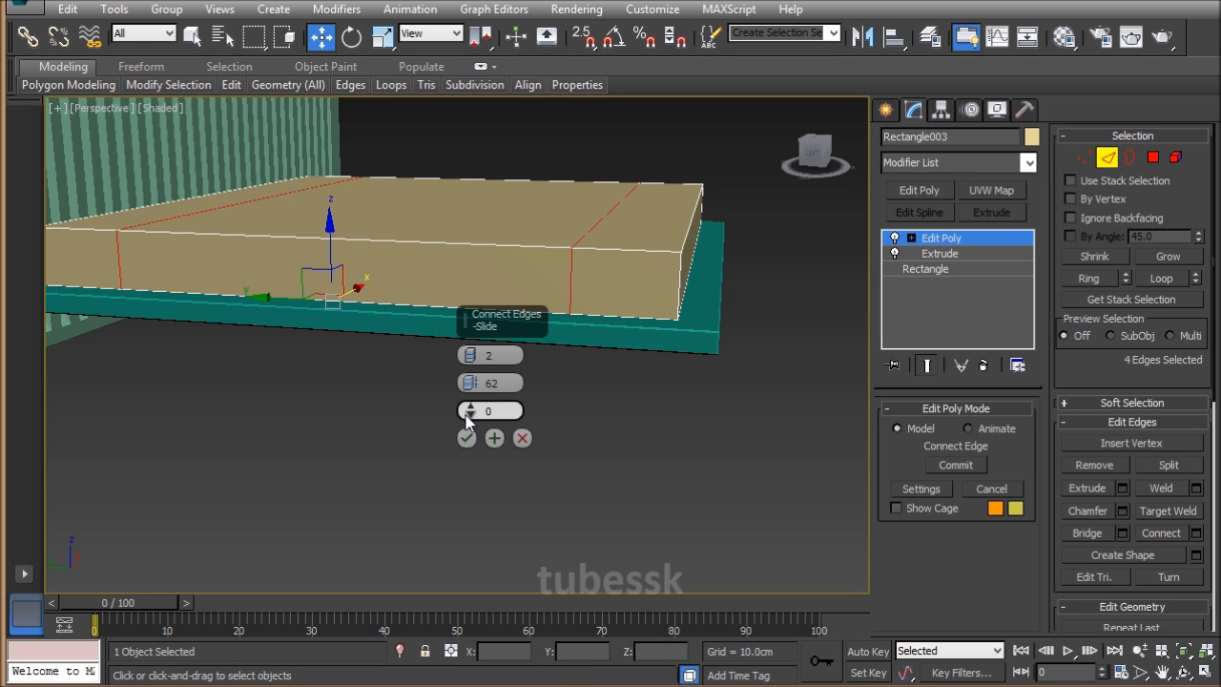
drag(475, 384, 475, 310)
alt+middle_drag(283, 455, 343, 485)
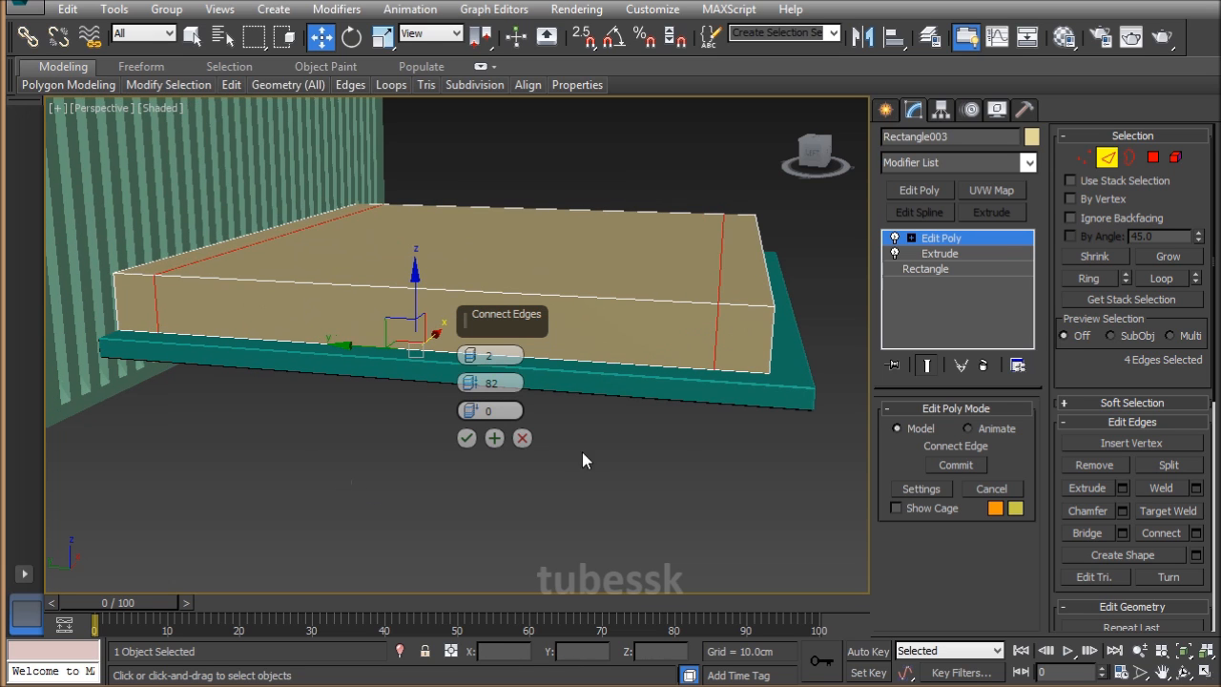
click(469, 440)
Connect the selected crosswise edges with 2 segments at the same pinch, adding perpendicular loops near the mattress's sides.
alt+middle_drag(674, 418, 545, 428)
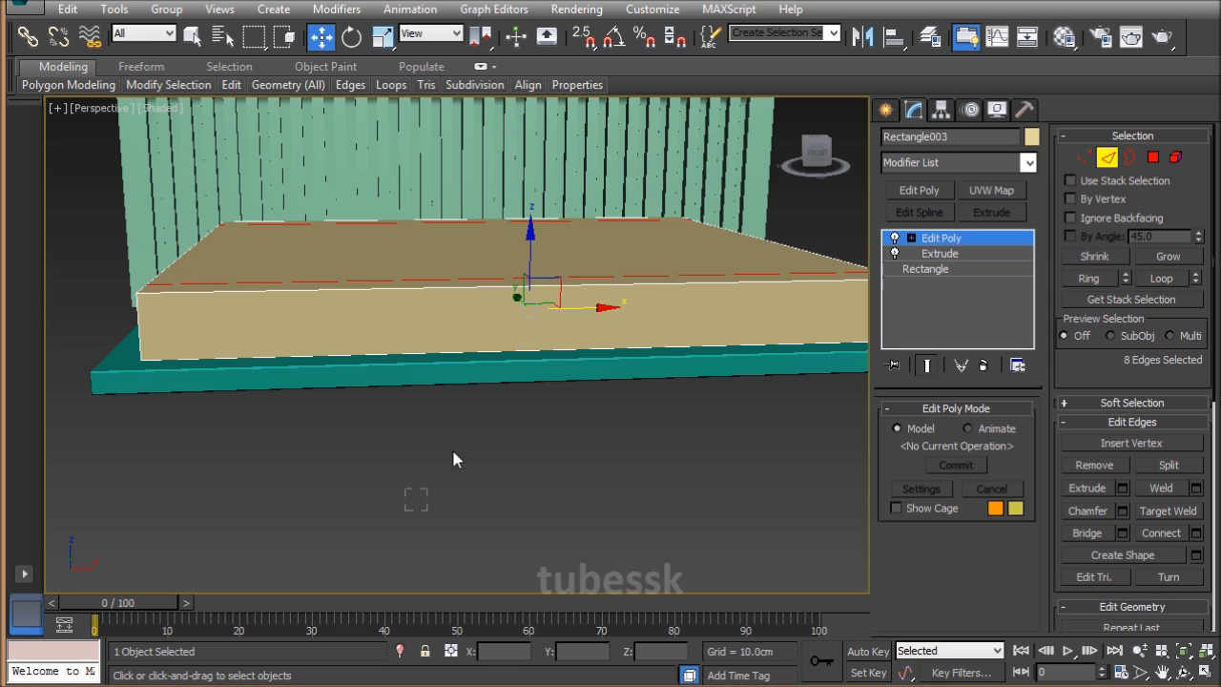
right_click(499, 259)
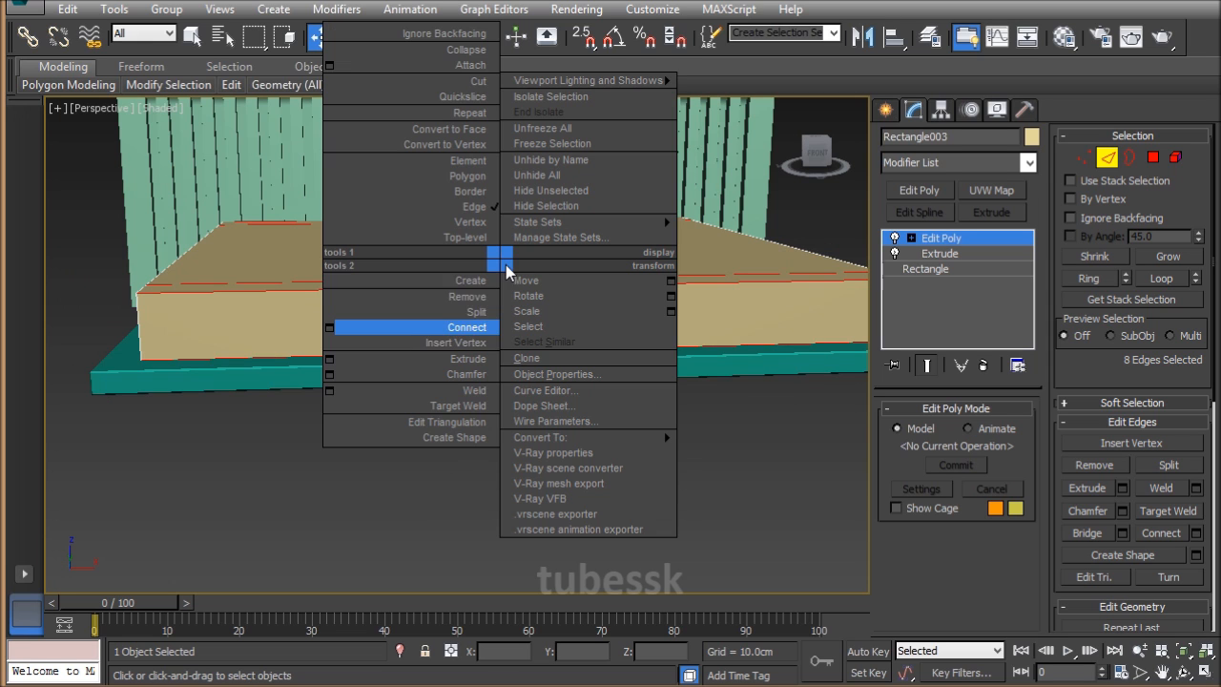
click(330, 327)
alt+middle_drag(691, 379, 676, 333)
click(466, 438)
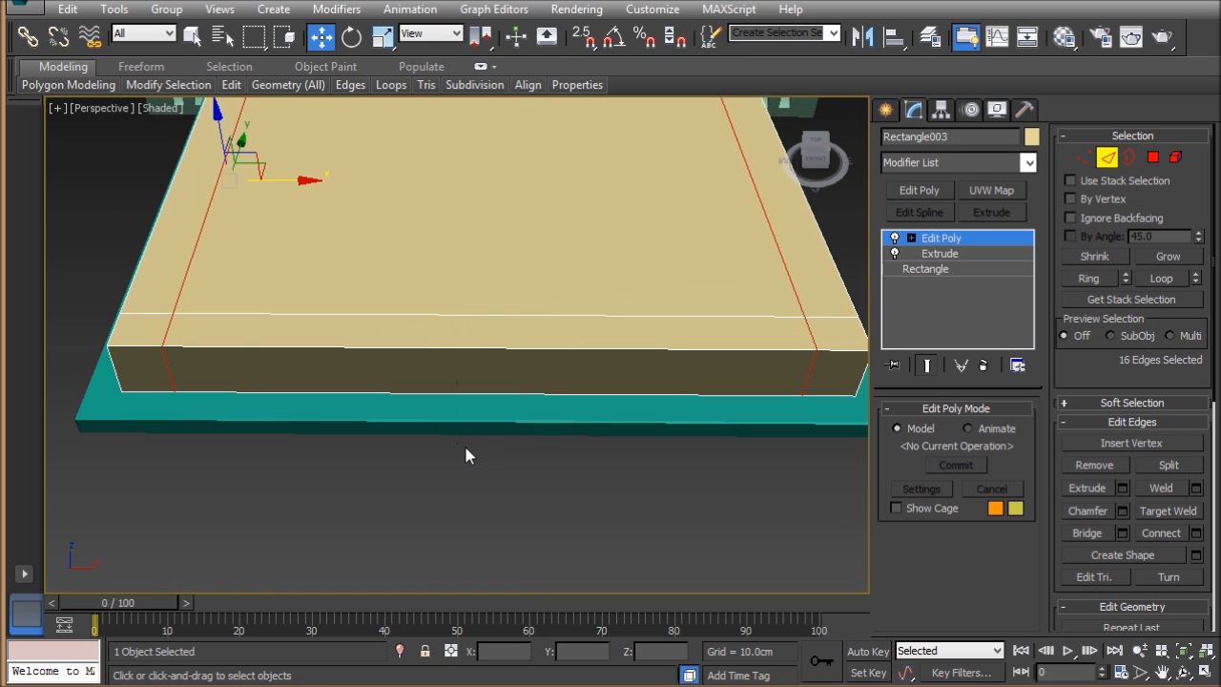
Select the ring of vertical edges around the mattress and connect them with 1 segment, pinch 82 and slide -57.
alt+middle_drag(474, 531, 534, 452)
click(341, 378)
click(313, 229)
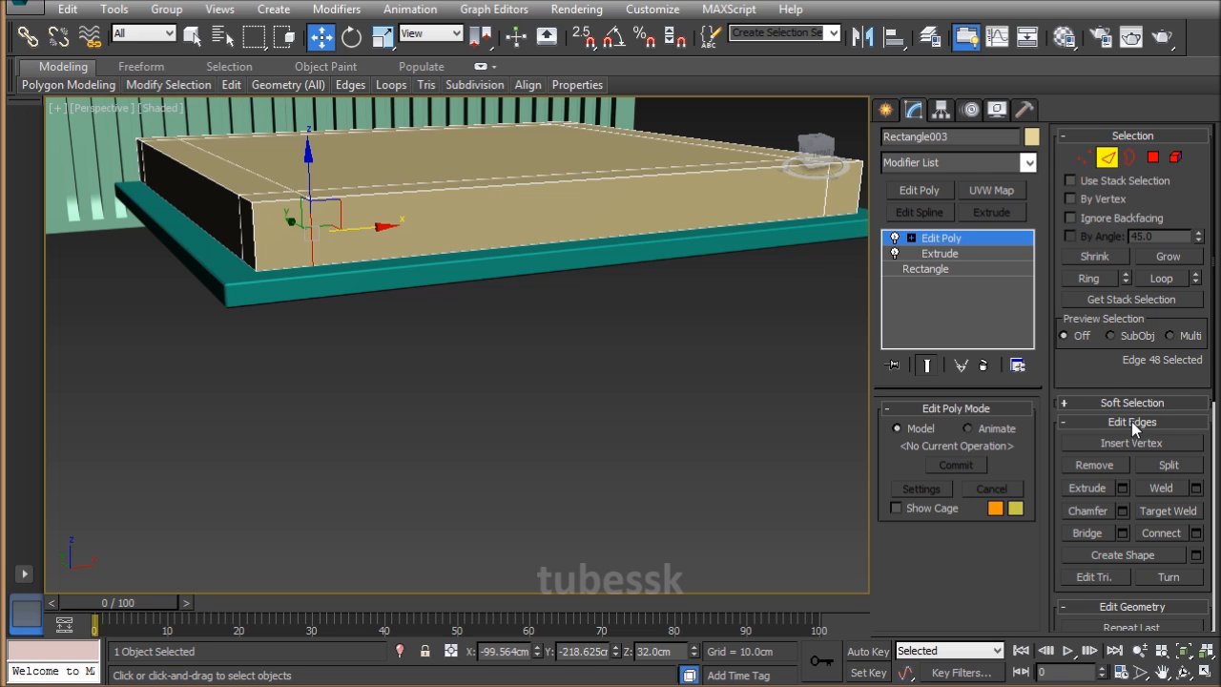
click(1092, 277)
alt+middle_drag(428, 258, 511, 293)
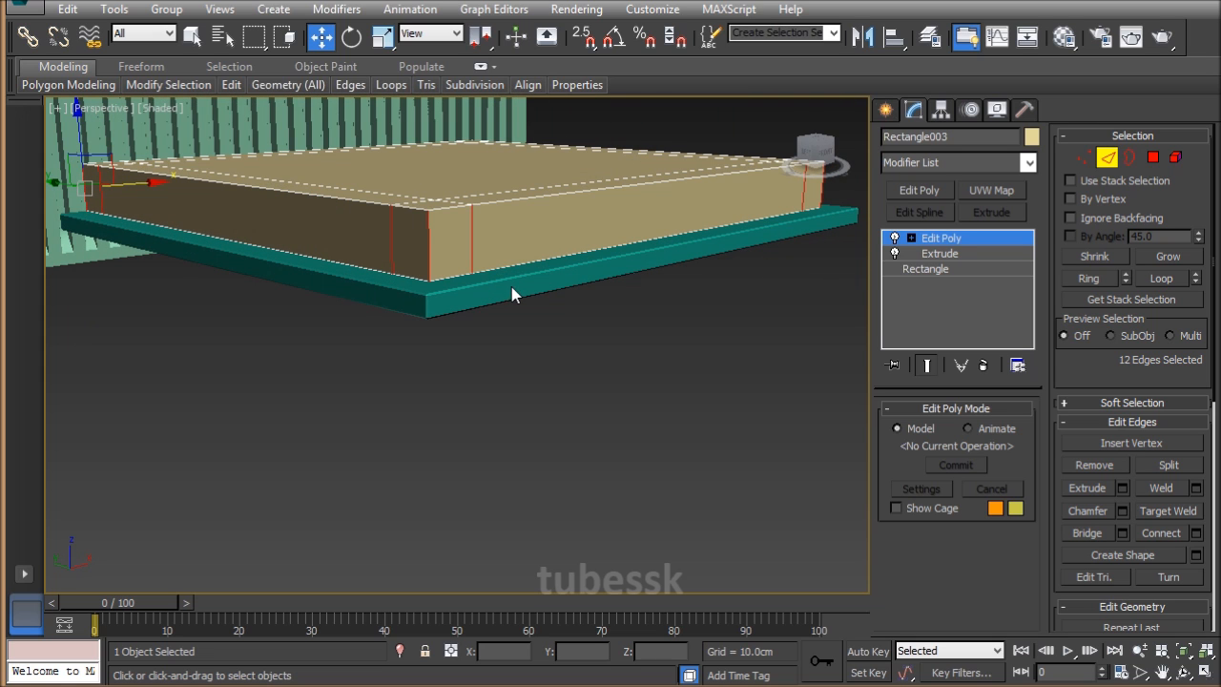
click(471, 239)
click(392, 239)
alt+middle_drag(548, 276, 522, 271)
middle_drag(522, 271, 533, 351)
right_click(530, 346)
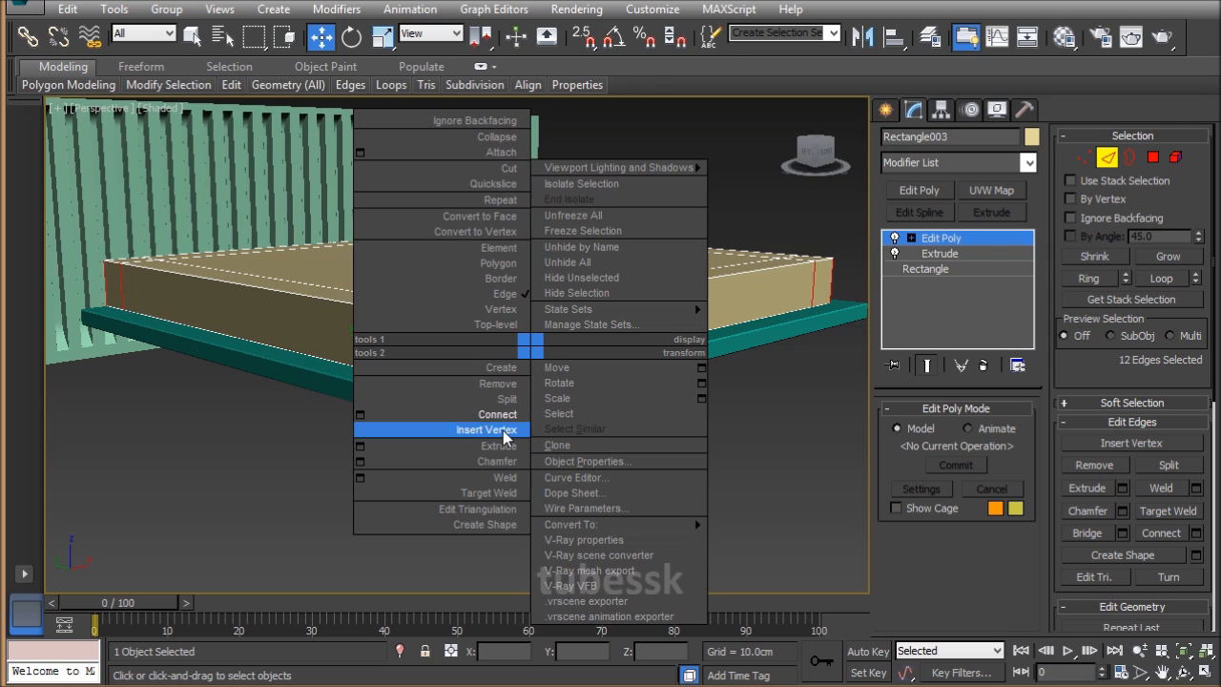
click(359, 413)
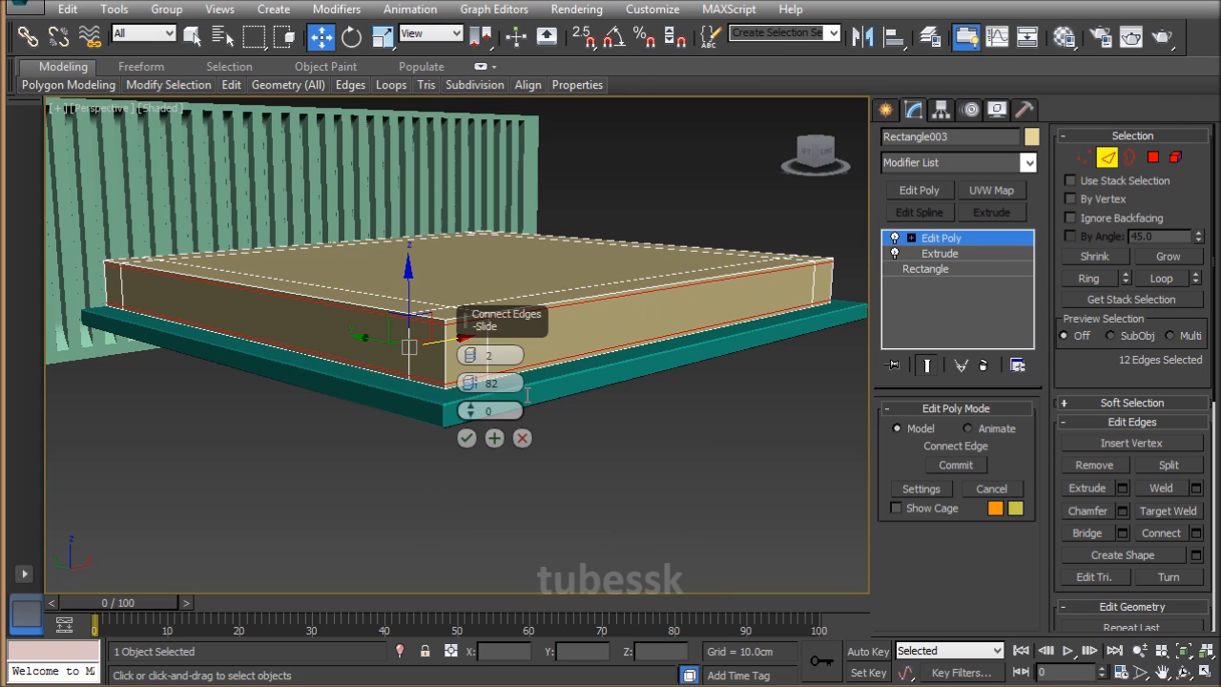
click(470, 358)
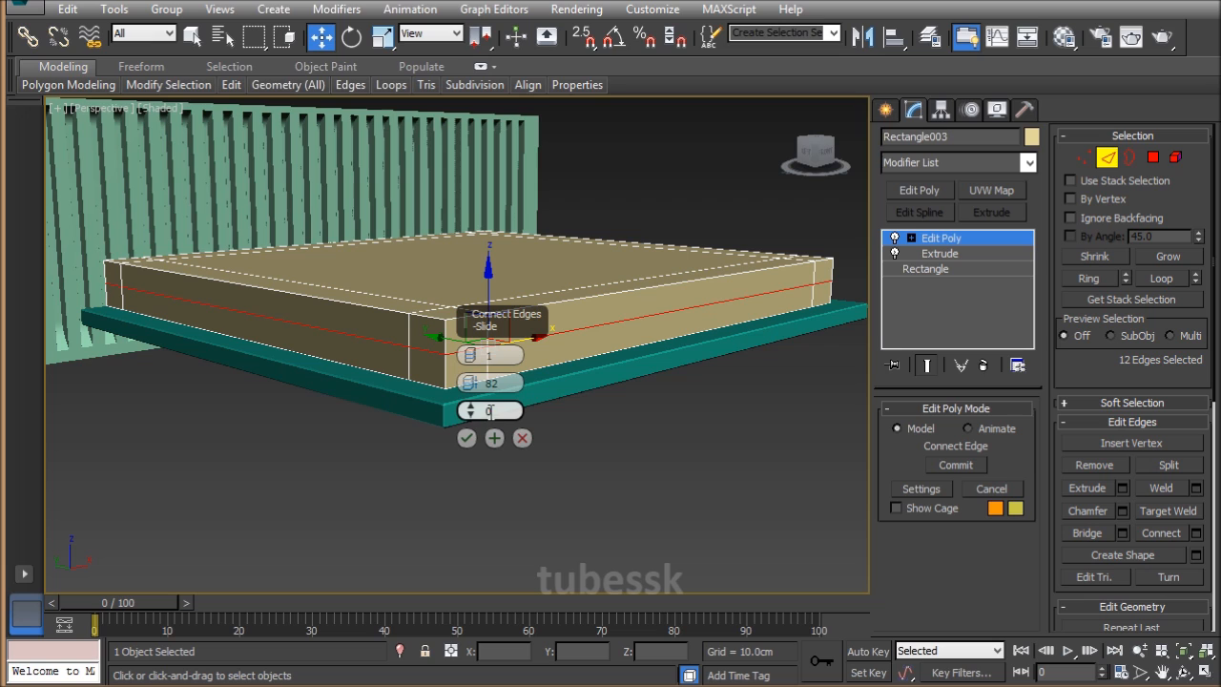
drag(467, 419, 501, 635)
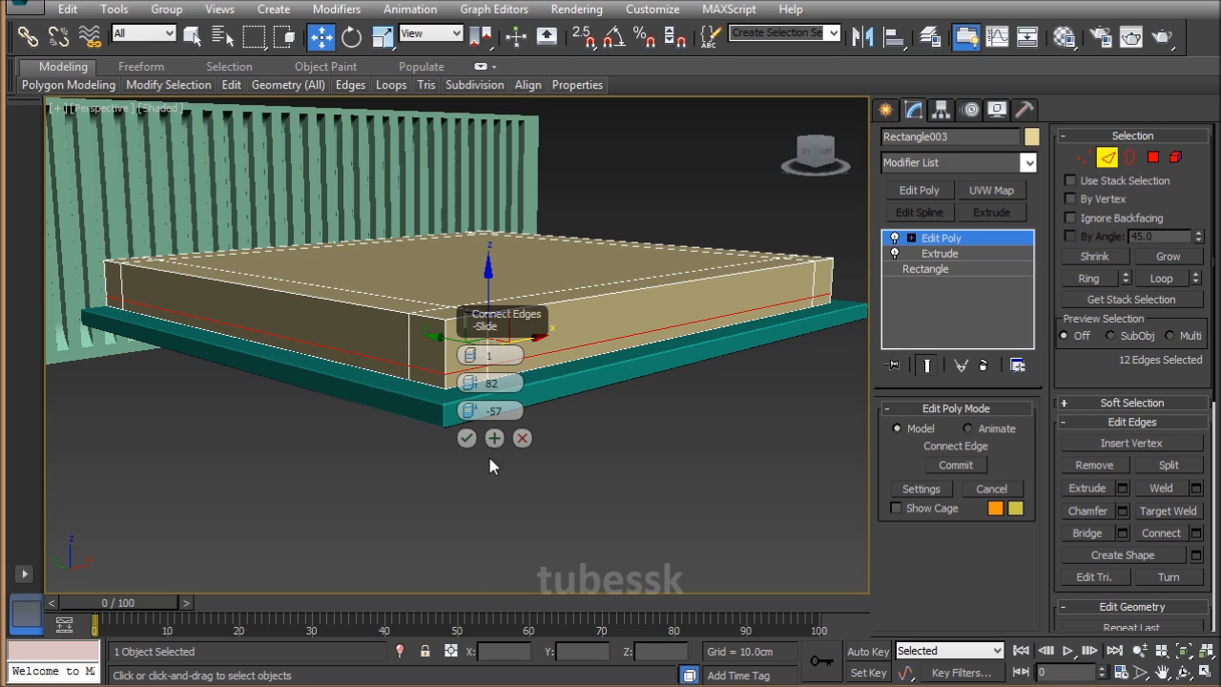
click(466, 438)
Leave edge editing and apply a MeshSmooth modifier to the whole mattress.
click(939, 239)
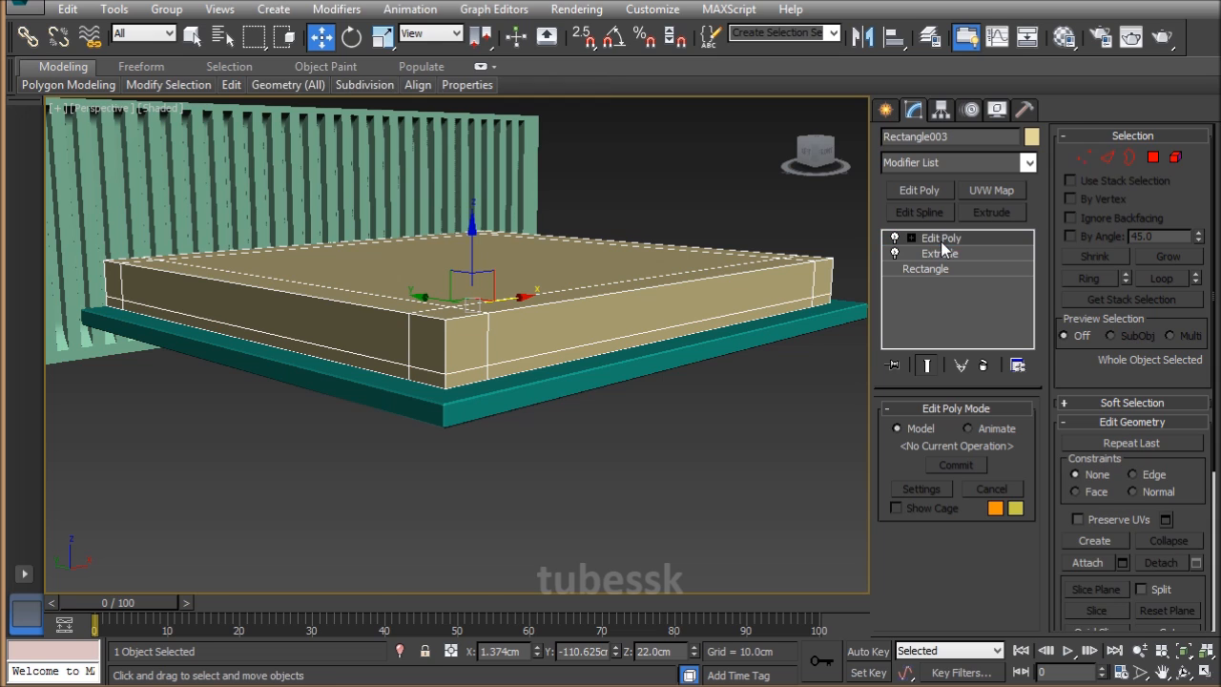
click(361, 11)
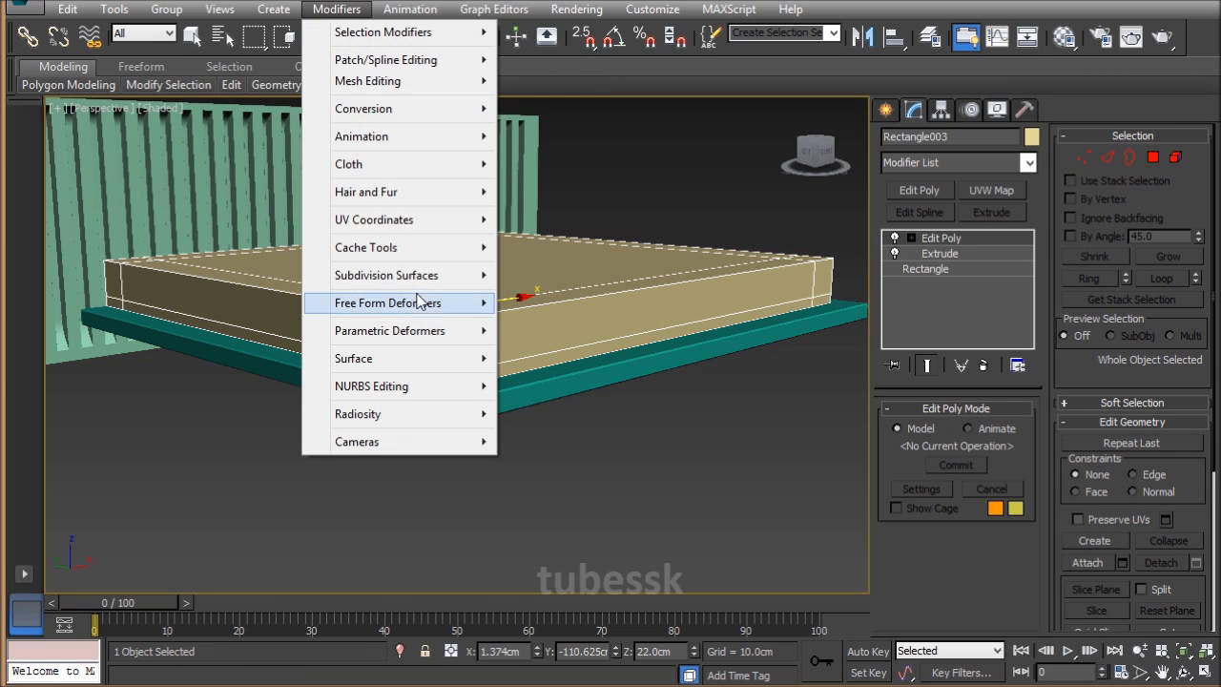
mouse_move(438, 277)
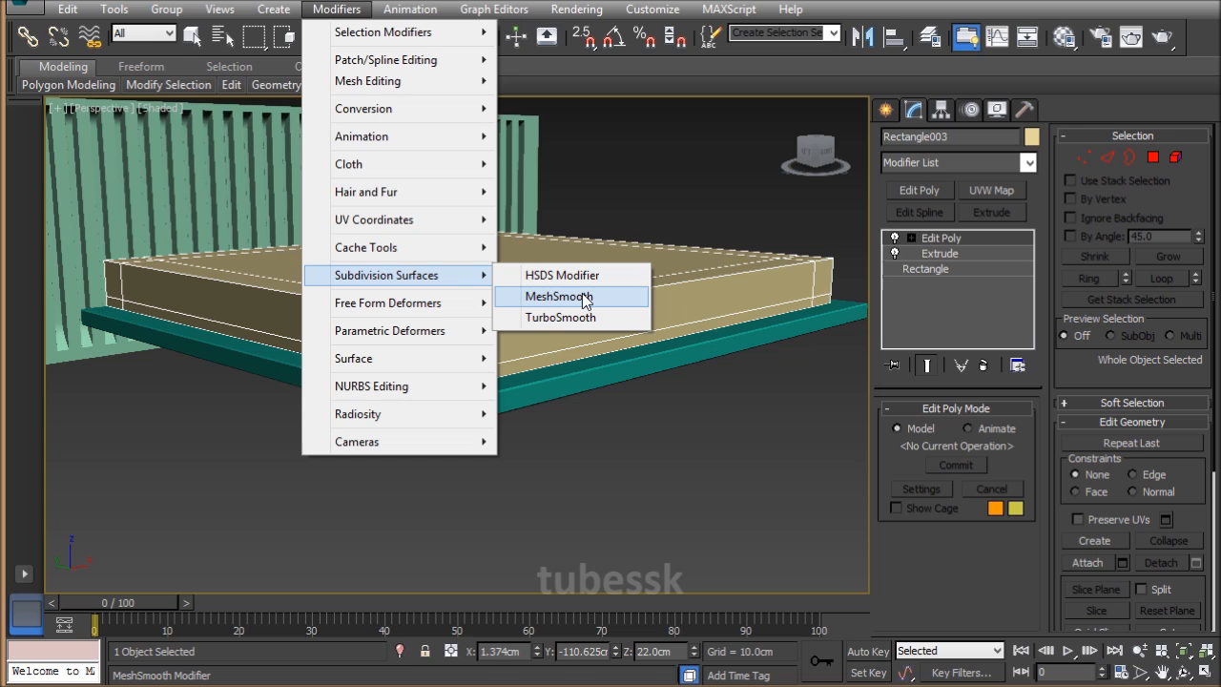
click(585, 299)
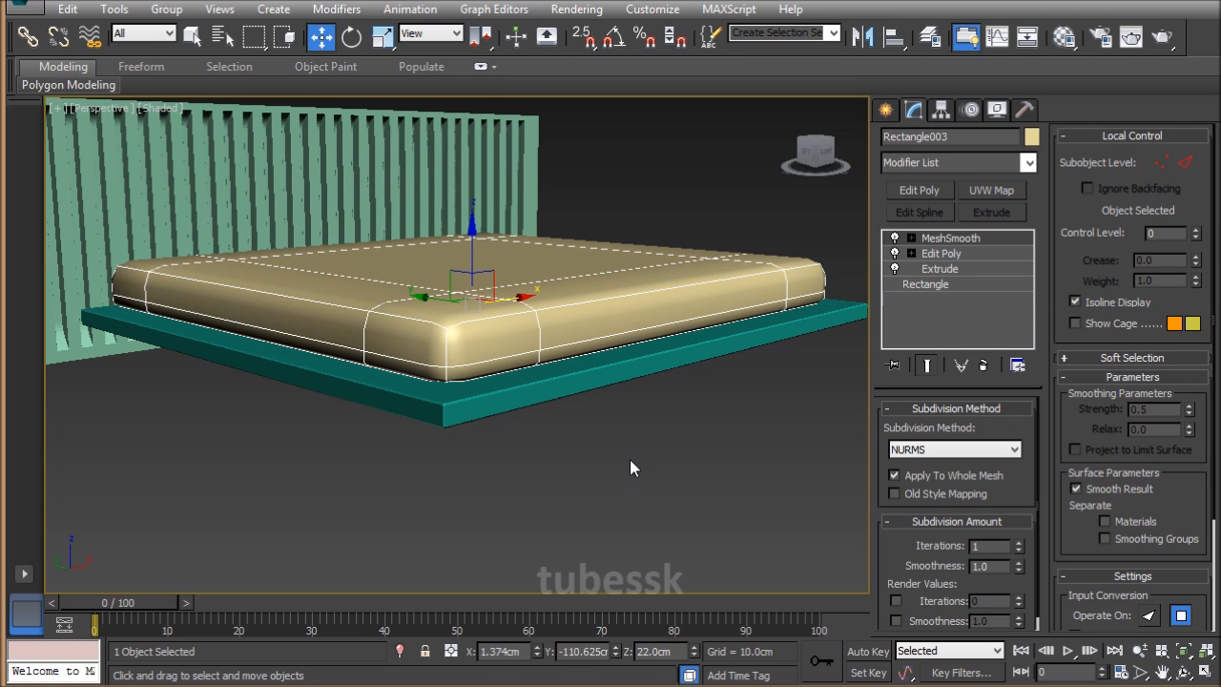
alt+middle_drag(638, 459, 756, 515)
click(757, 516)
alt+middle_drag(608, 495, 701, 356)
click(624, 343)
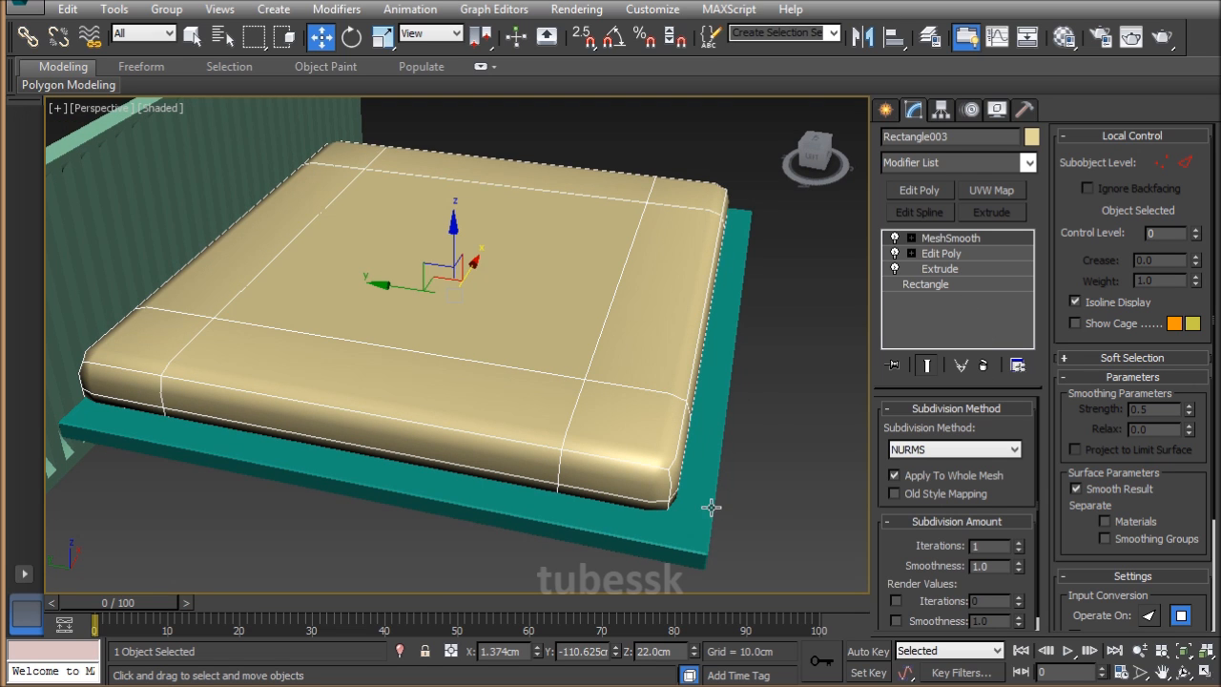
alt+middle_drag(815, 473, 845, 419)
Select all of the mattress's Edit Poly vertices in the Top view and scale them slightly wider along X.
click(939, 242)
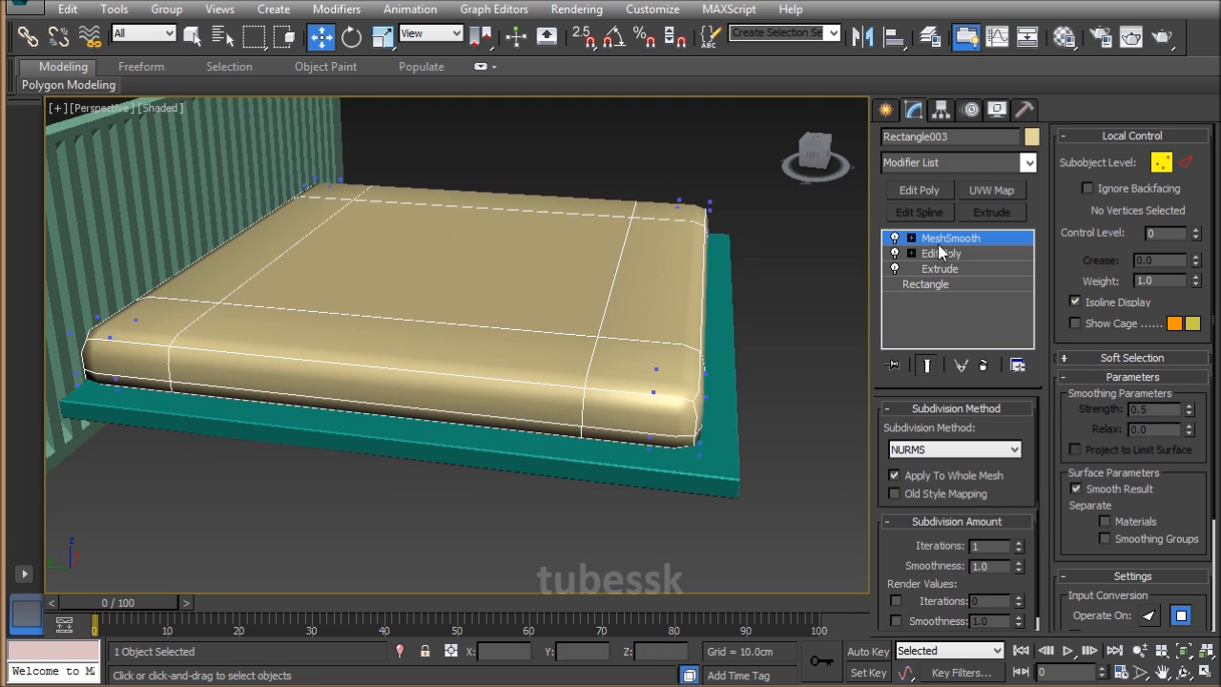
click(941, 253)
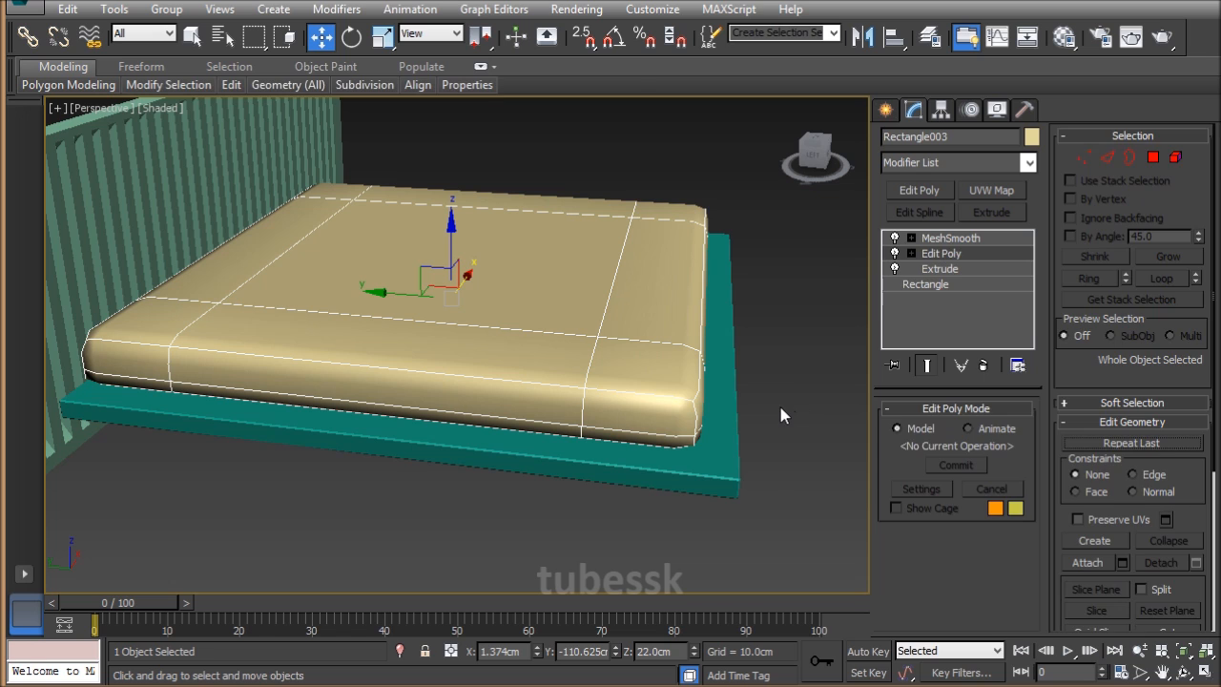
key(1)
alt+middle_drag(724, 448, 727, 377)
drag(544, 153, 799, 535)
alt+middle_drag(724, 436, 519, 310)
drag(618, 292, 629, 299)
alt+middle_drag(860, 490, 570, 350)
key(alt+w)
key(alt+w)
ctrl+drag(346, 187, 695, 438)
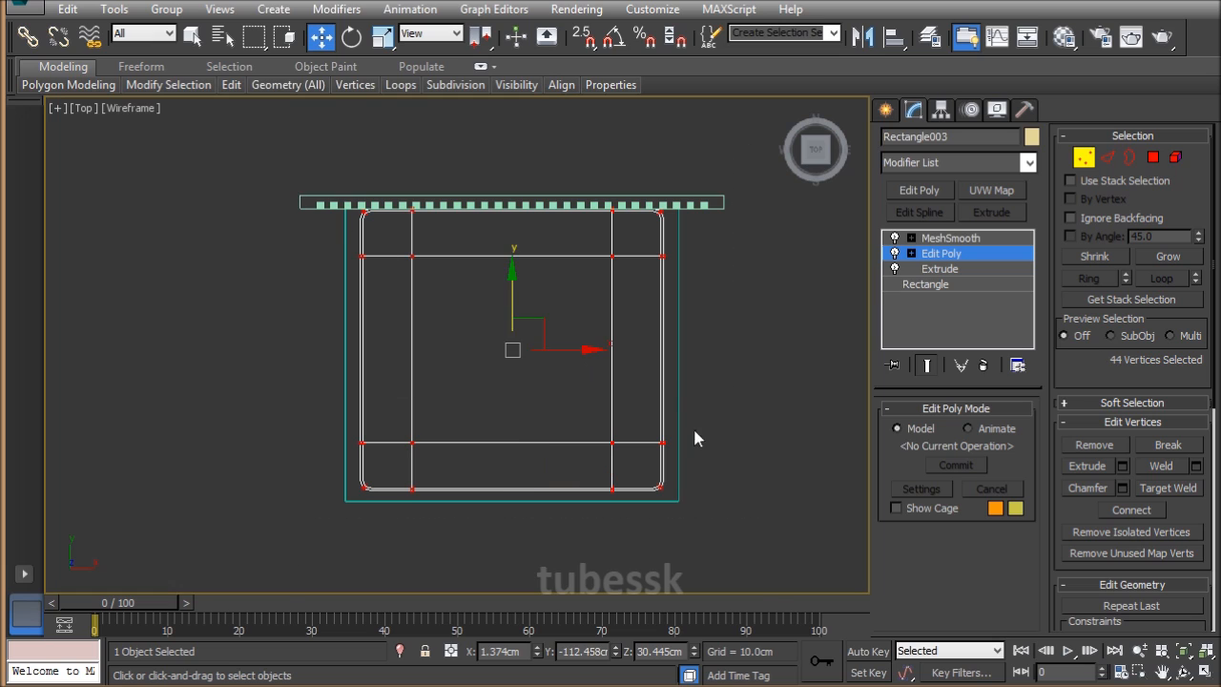
key(r)
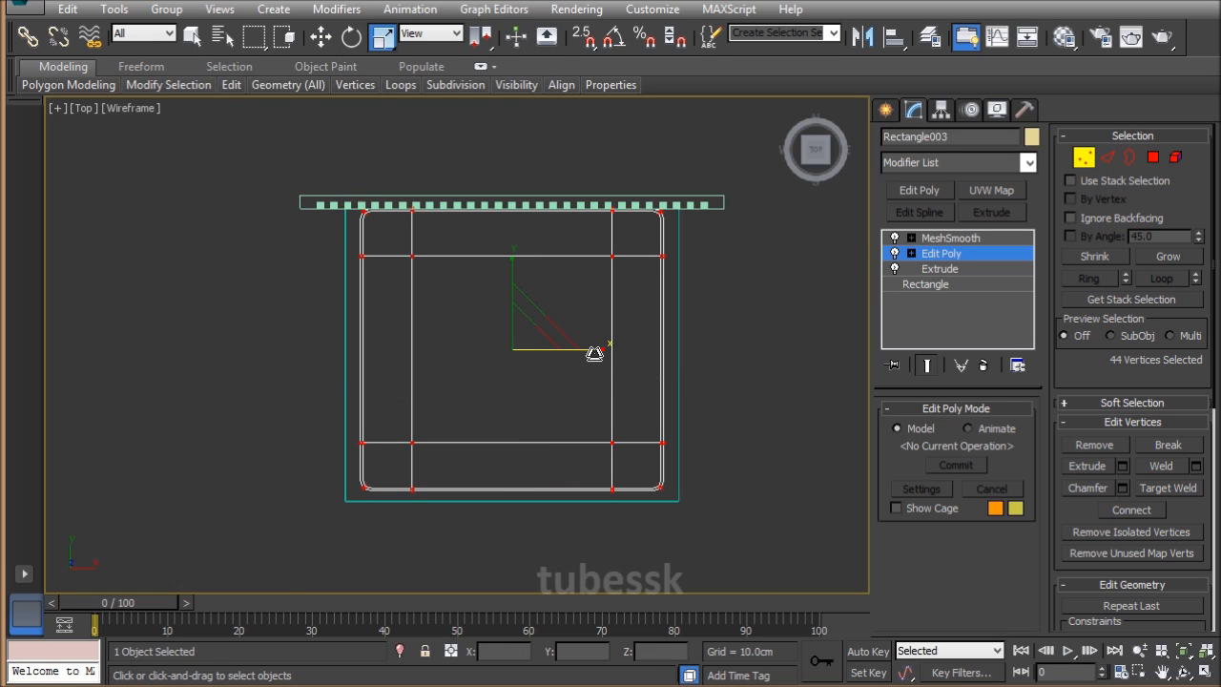
drag(593, 353, 597, 370)
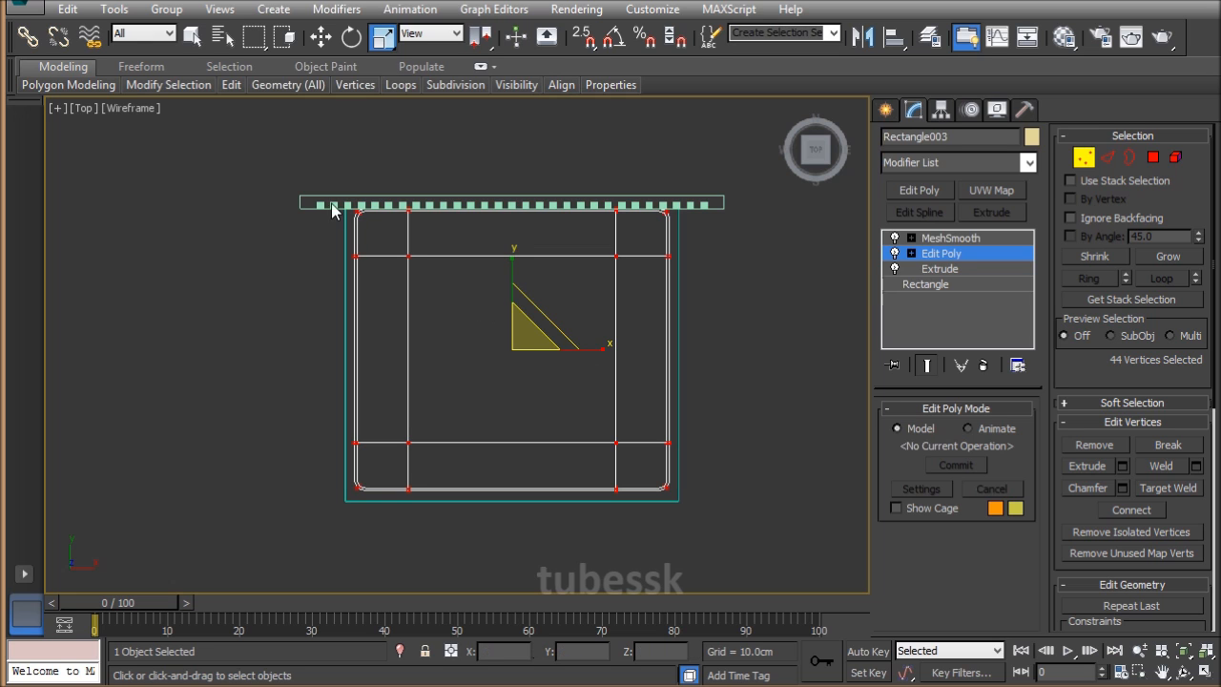
Return to the MeshSmooth level of the mattress, switch to the Move tool and show all four viewports.
click(948, 240)
click(946, 253)
click(959, 239)
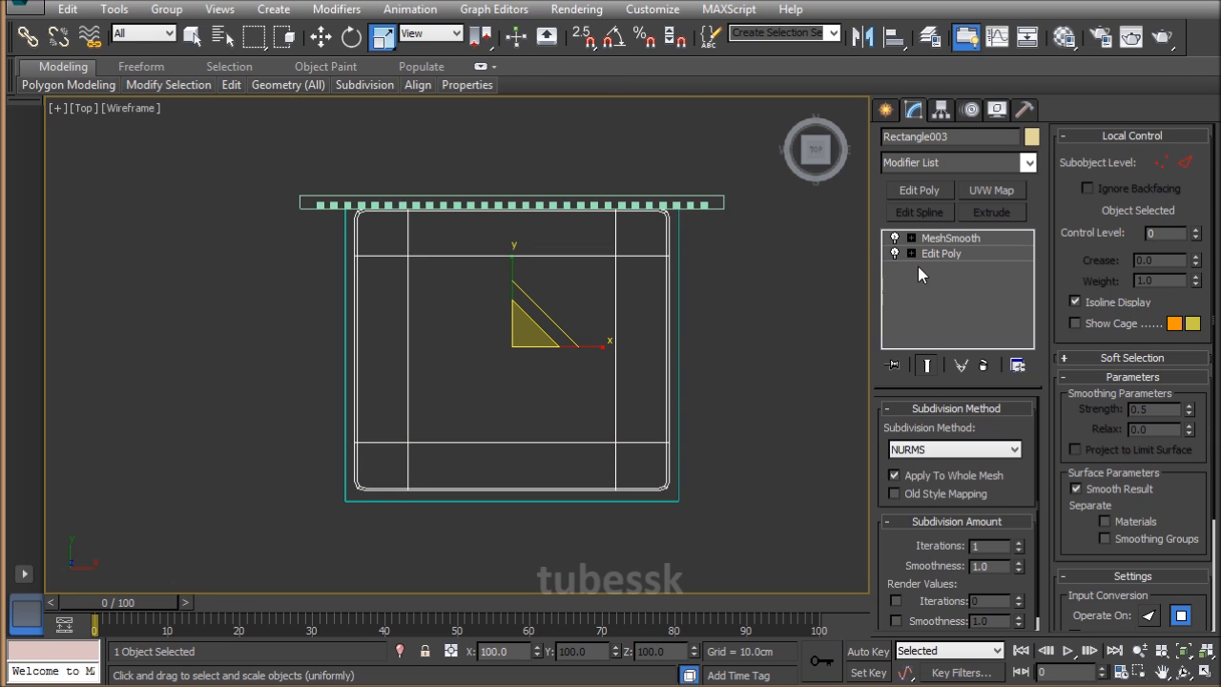
key(w)
key(alt+w)
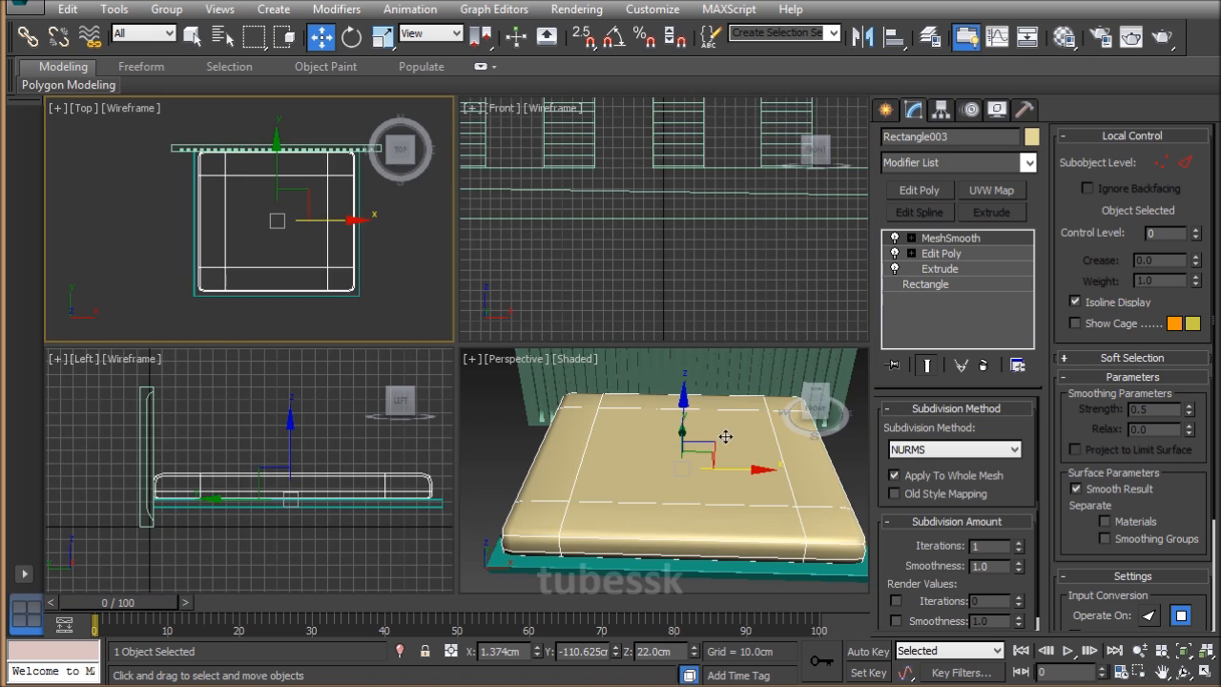
Maximize the Perspective view, select the mattress and add a new Edit Poly modifier above its MeshSmooth.
key(alt+w)
alt+middle_drag(577, 430, 655, 432)
click(658, 482)
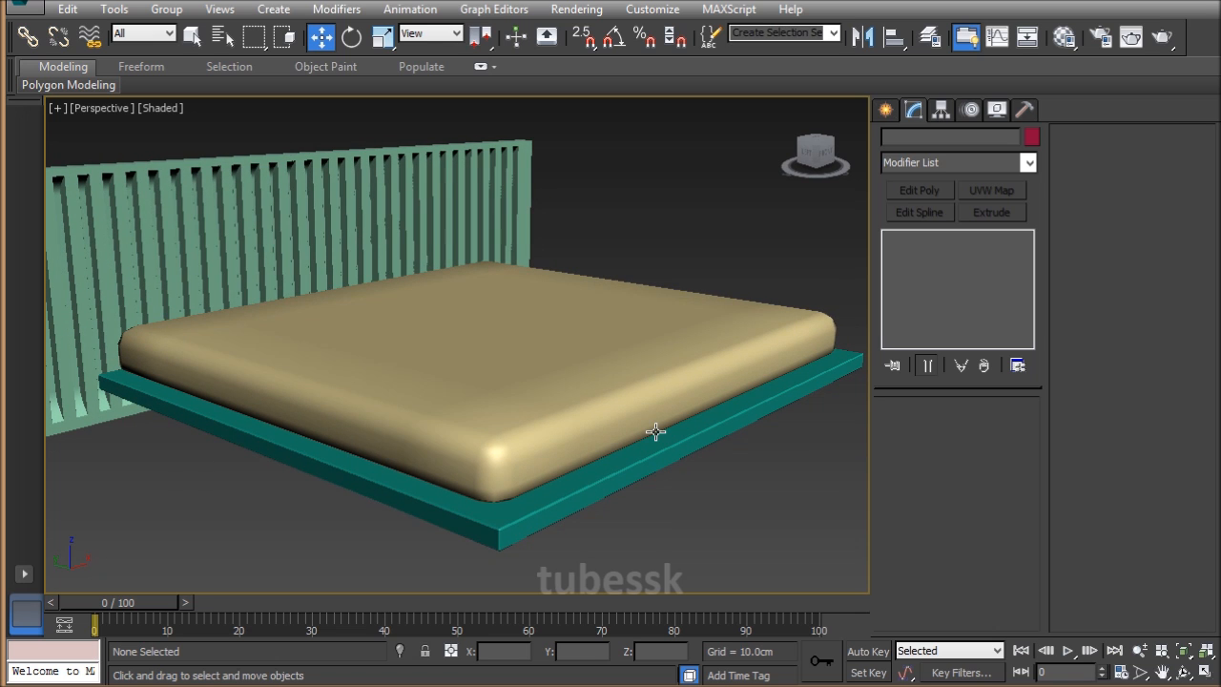
alt+middle_drag(648, 415, 606, 412)
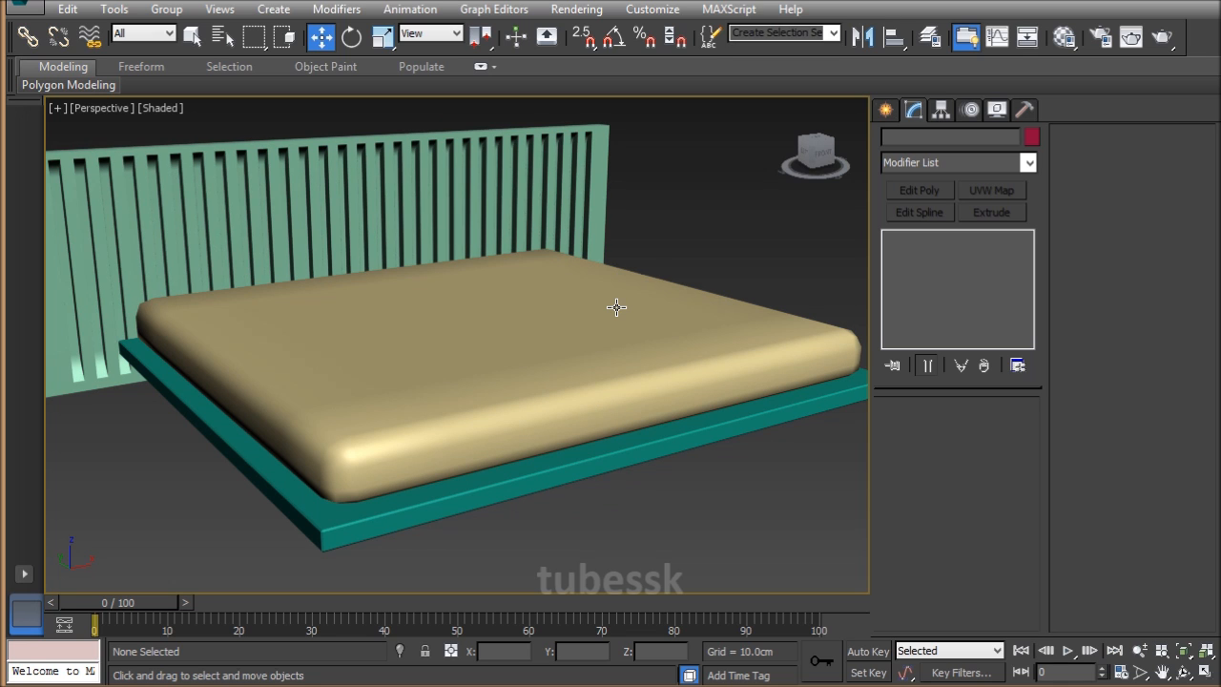
click(486, 439)
alt+middle_drag(525, 379, 563, 431)
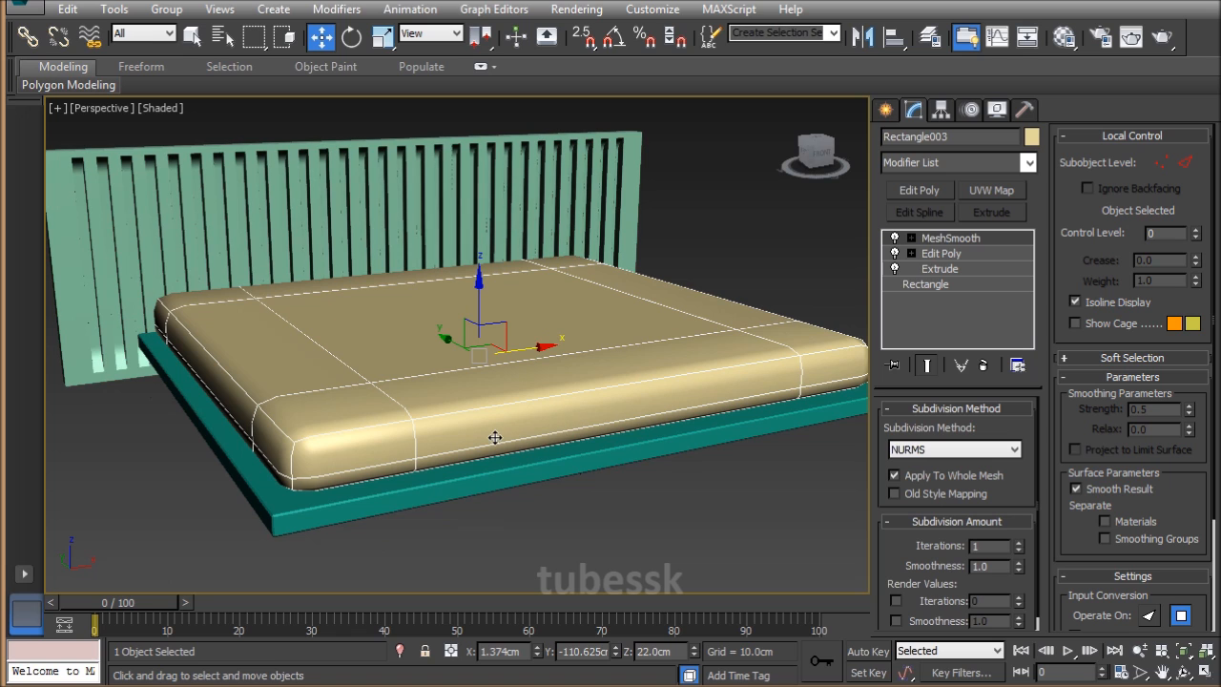
alt+middle_drag(611, 411, 650, 404)
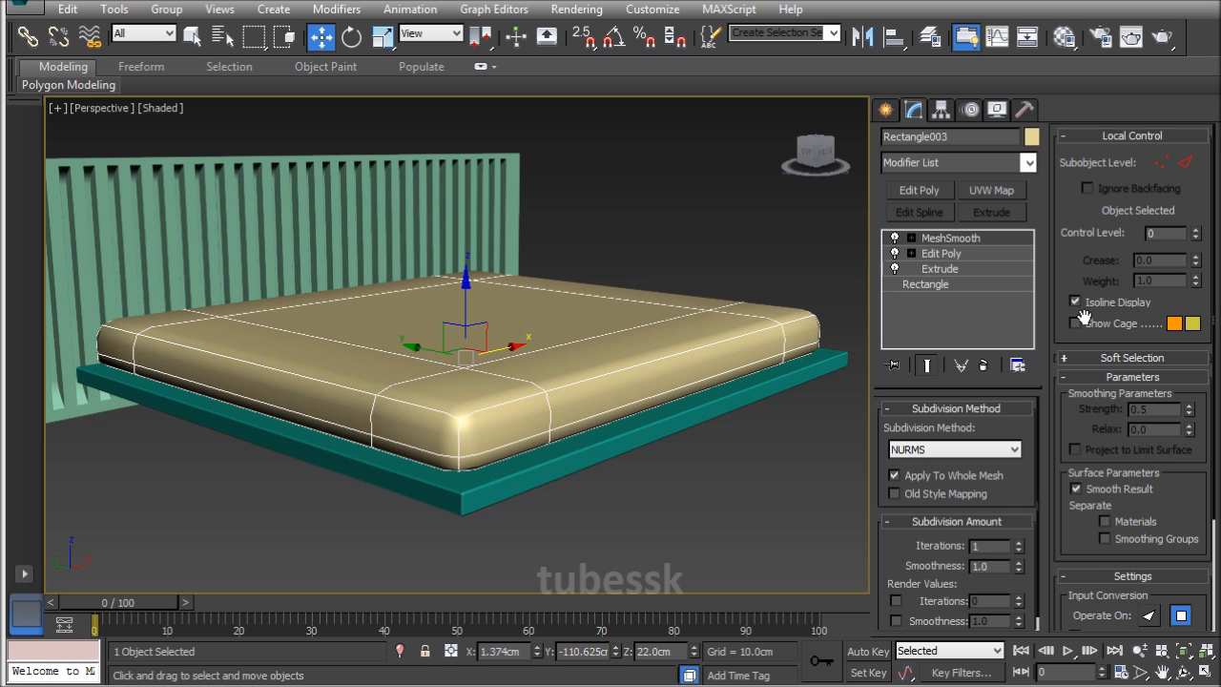
click(917, 191)
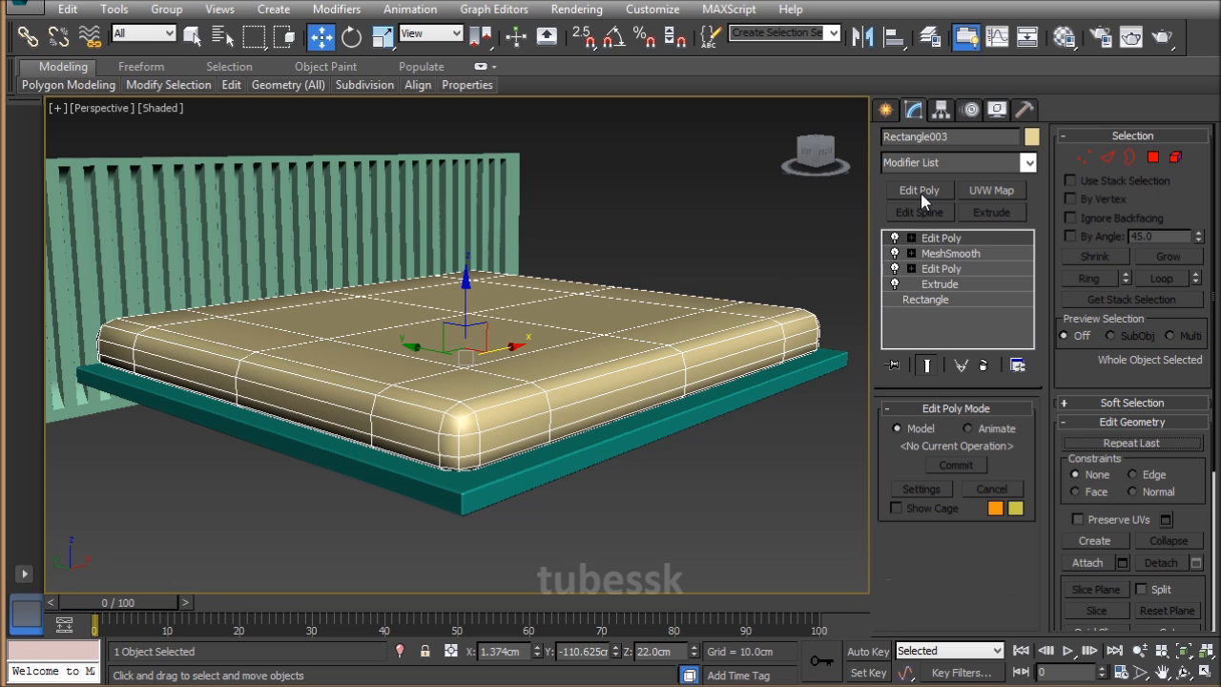
At vertex level of the new Edit Poly, select two vertices beside the mattress's front corner and move them slightly.
scroll(493, 501, up, 4)
middle_drag(493, 501, 572, 498)
scroll(642, 471, up, 3)
middle_drag(676, 309, 648, 380)
key(alt+z)
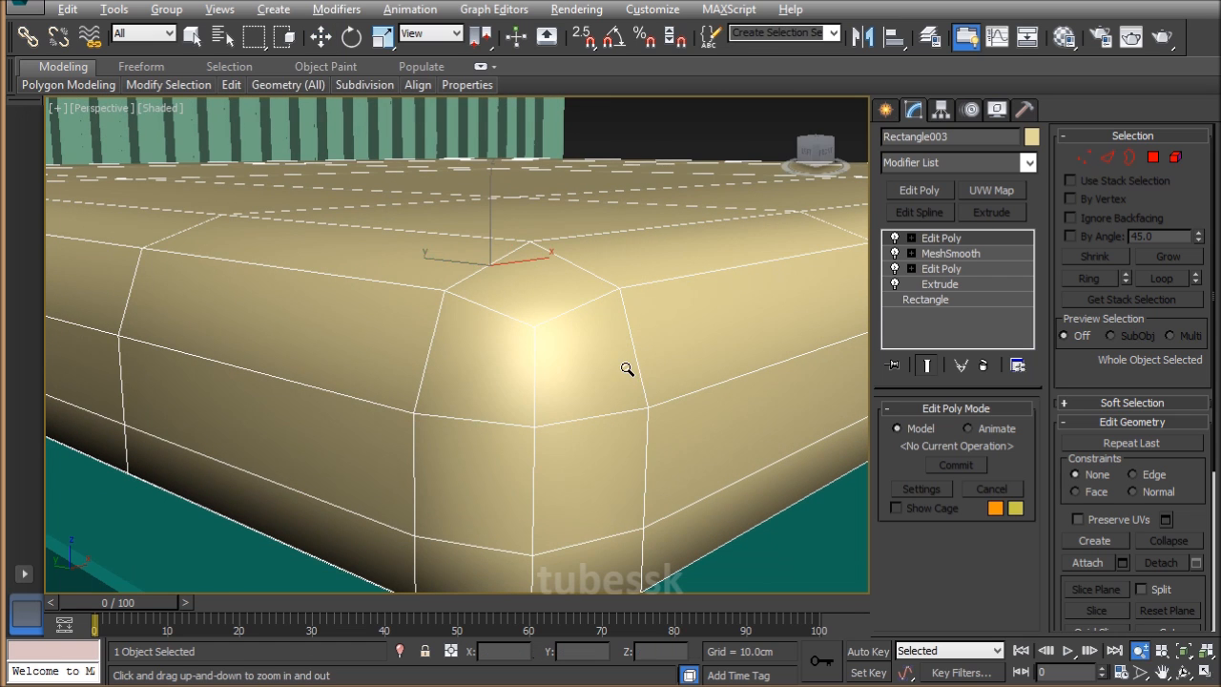
drag(624, 368, 629, 393)
key(w)
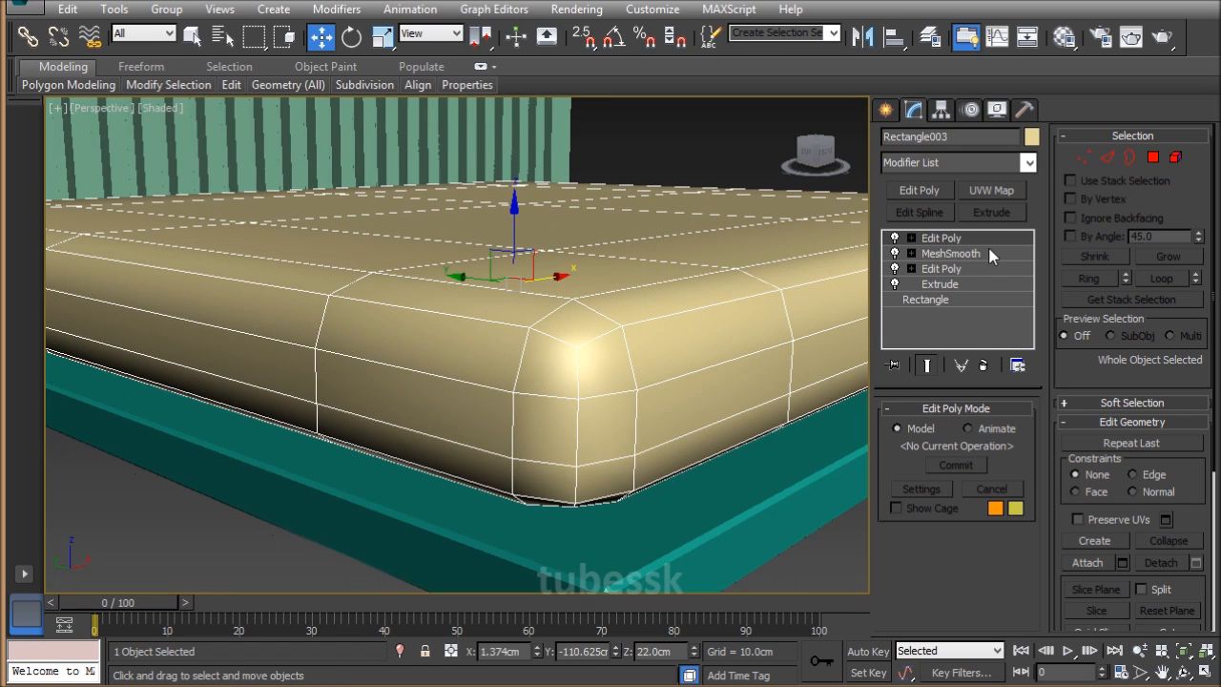
click(1084, 158)
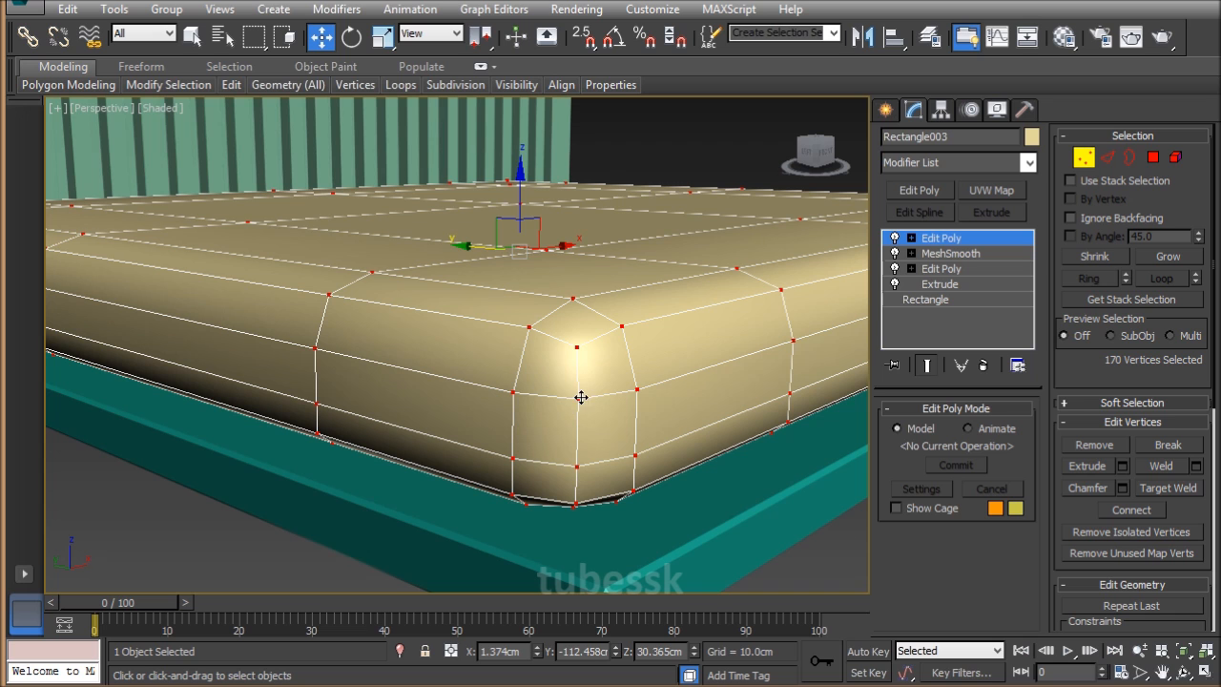
alt+middle_drag(637, 458, 627, 358)
scroll(628, 367, down, 5)
alt+middle_drag(579, 389, 558, 357)
click(544, 268)
ctrl+click(539, 314)
drag(508, 270, 535, 294)
click(668, 388)
Select the two middle vertices on the mattress's front corner edge and move them inward along Y to about -217.4 cm.
click(600, 285)
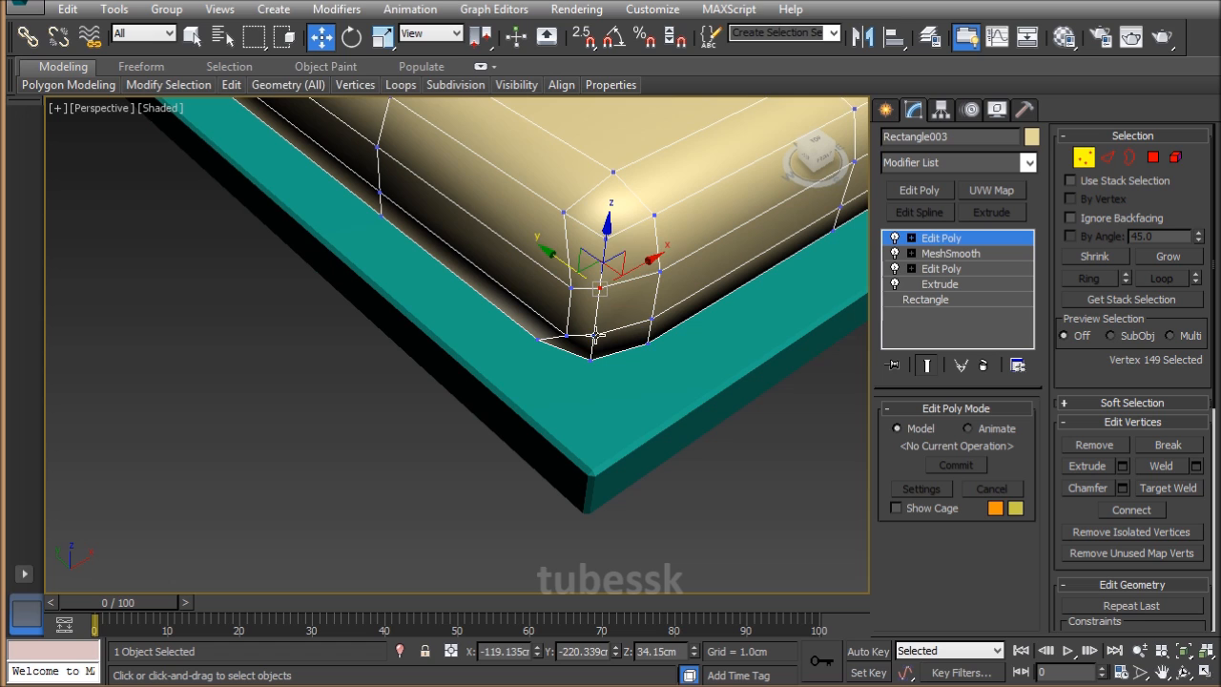
ctrl+click(593, 334)
drag(559, 291, 535, 278)
alt+middle_drag(669, 342, 284, 303)
drag(312, 309, 306, 327)
alt+middle_drag(306, 327, 685, 344)
drag(685, 343, 675, 341)
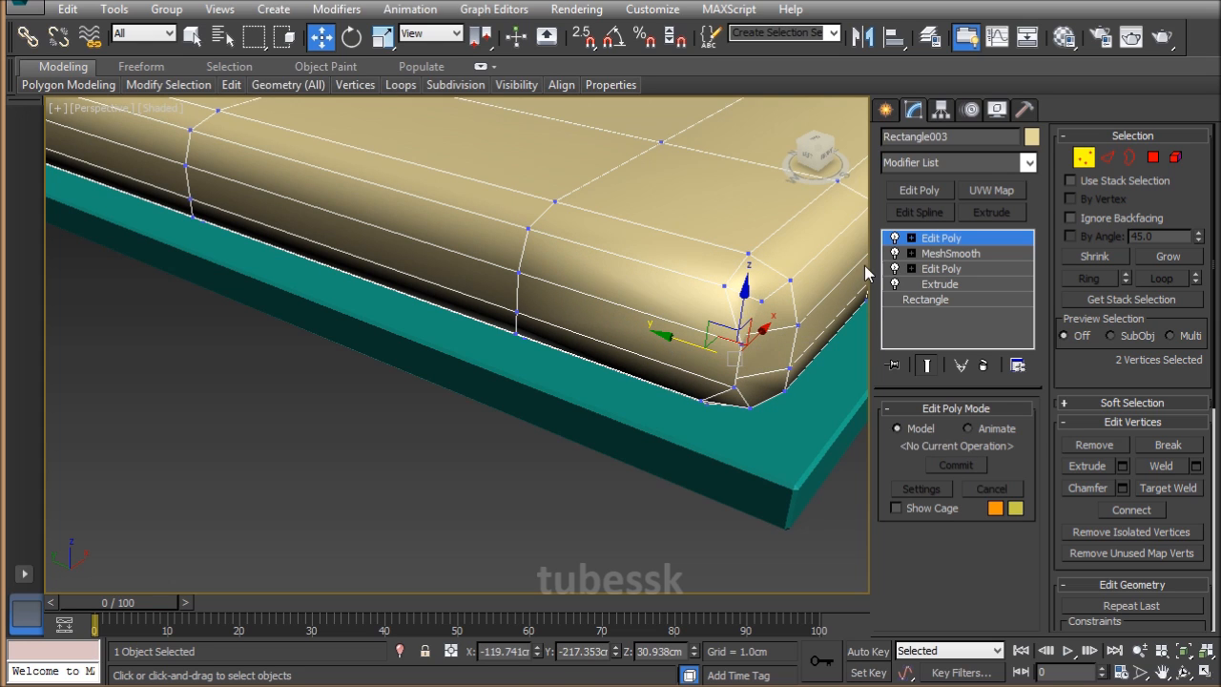
Leave vertex editing and apply a second MeshSmooth modifier on top of the mattress's stack.
click(966, 239)
alt+middle_drag(779, 324, 750, 350)
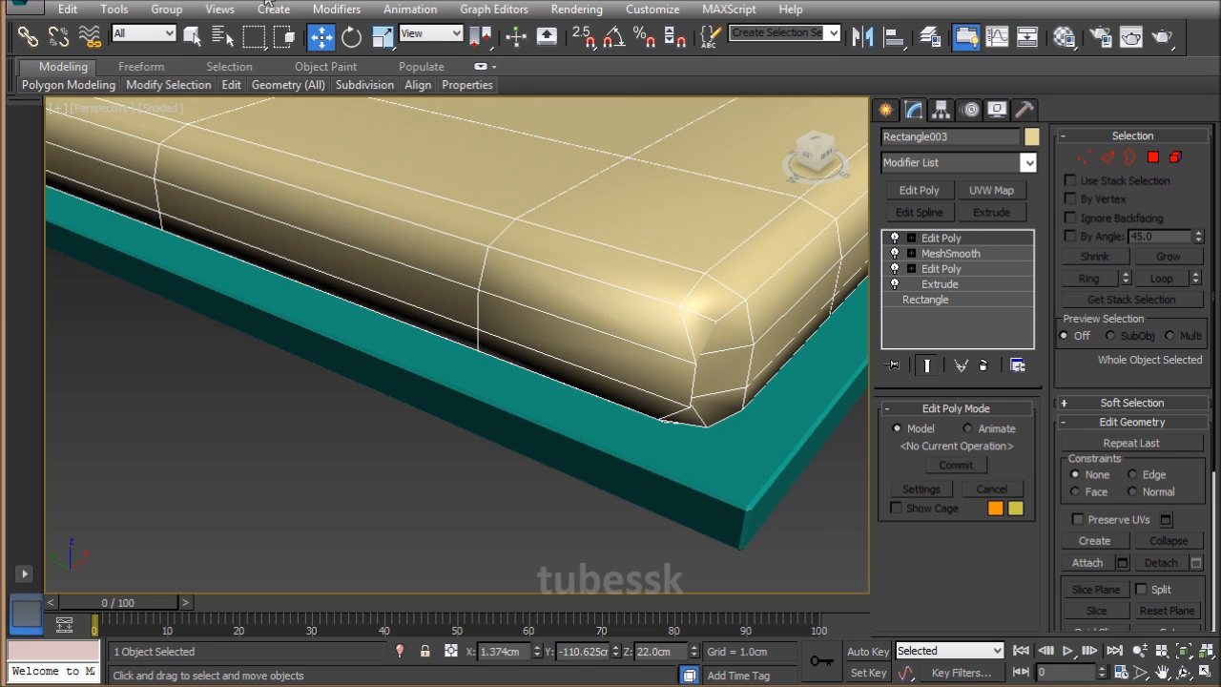
click(337, 9)
mouse_move(439, 274)
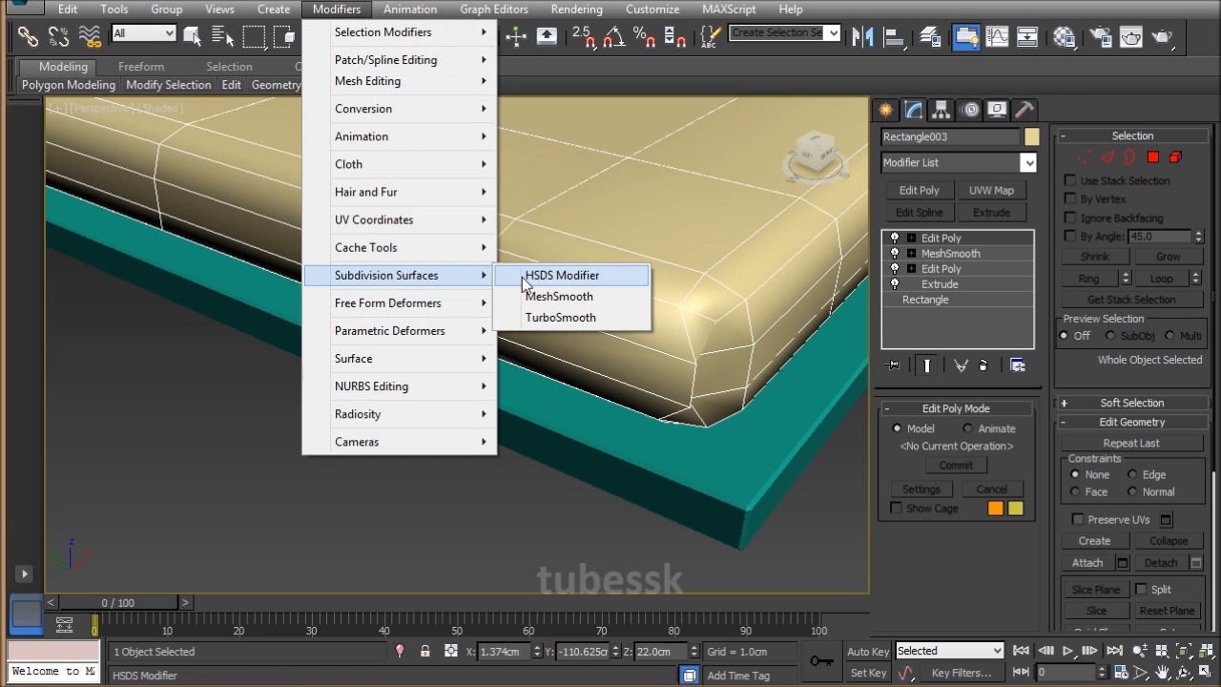
click(556, 295)
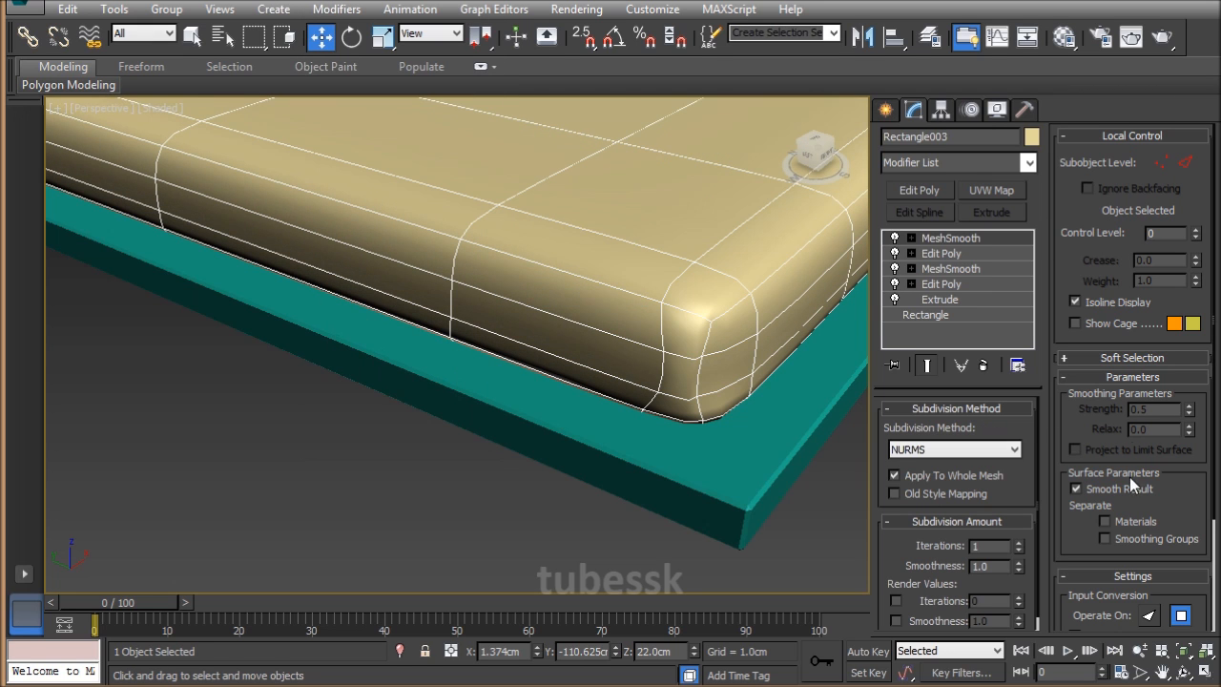
alt+middle_drag(581, 381, 609, 379)
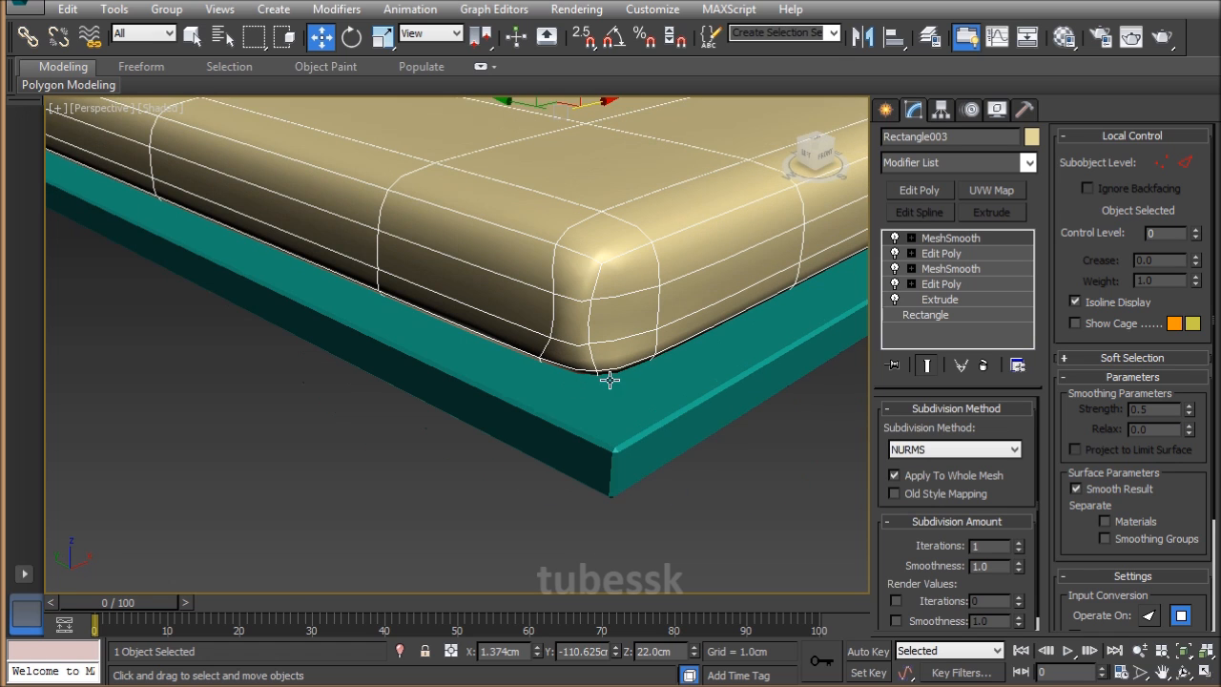
Return to vertex level of the upper Edit Poly and move the two selected corner vertices along Y to about -214 cm.
click(943, 253)
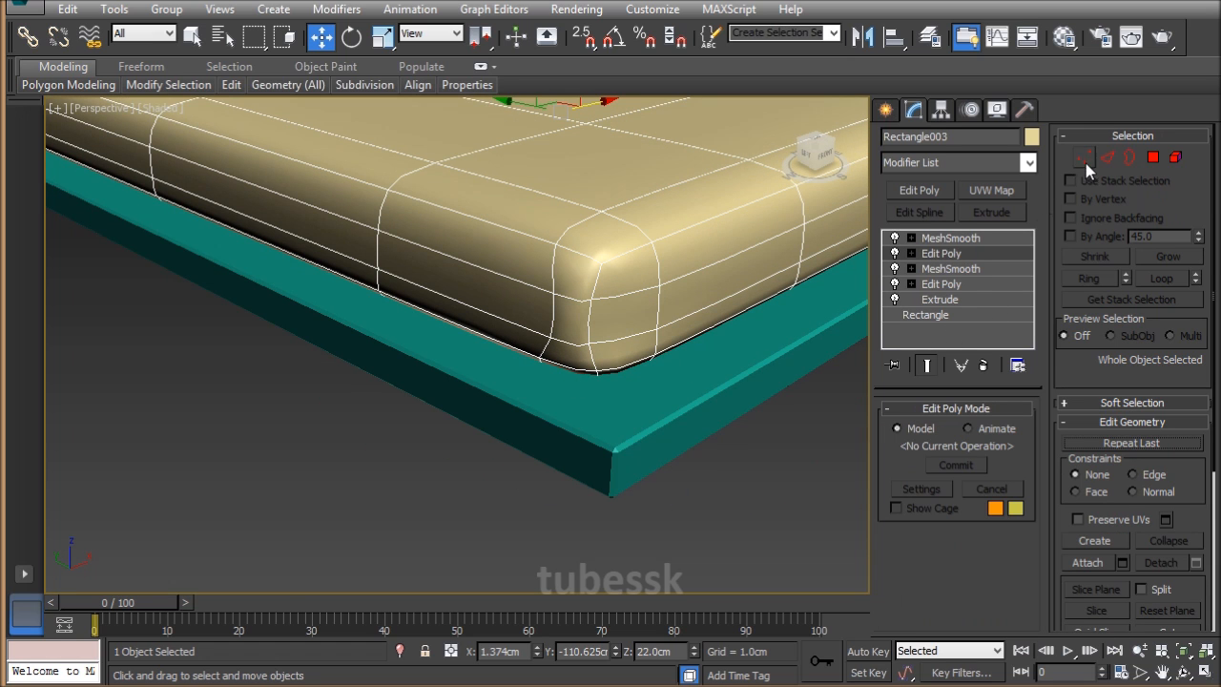
click(1083, 160)
mouse_move(536, 307)
mouse_down()
mouse_move(515, 309)
mouse_move(530, 328)
mouse_up()
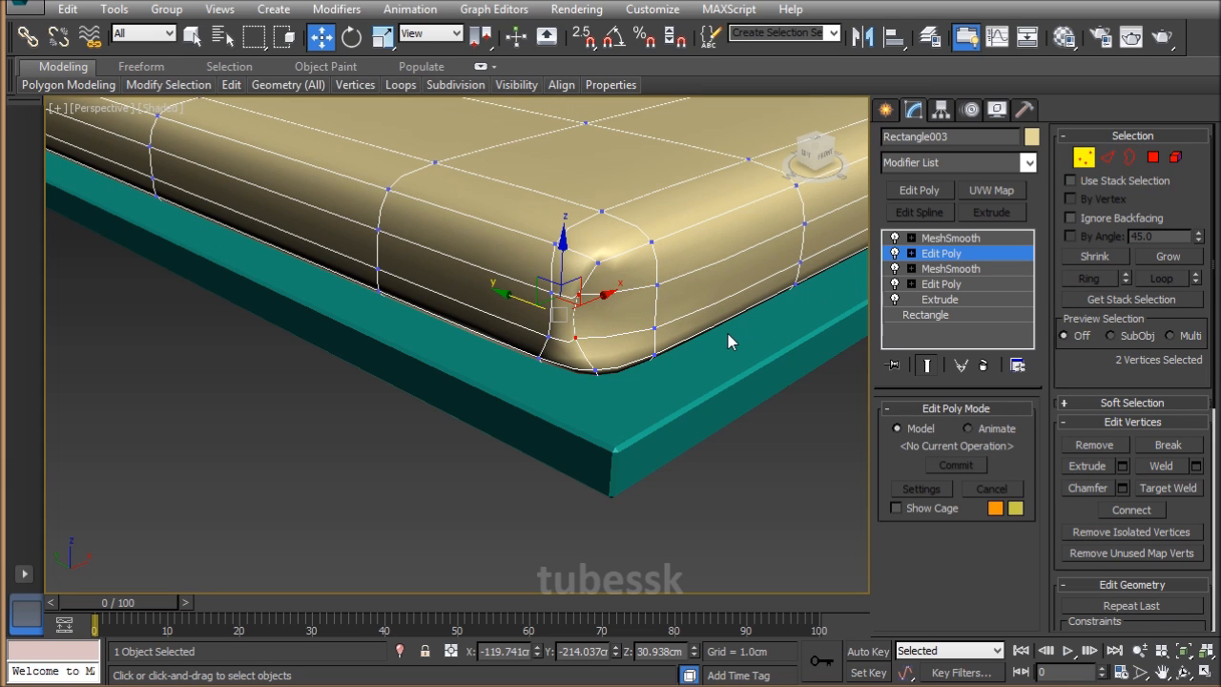
With the end result hidden, select the two vertices beside the corner edge, then show smoothing and move them along Y to about -222.2 cm.
click(894, 366)
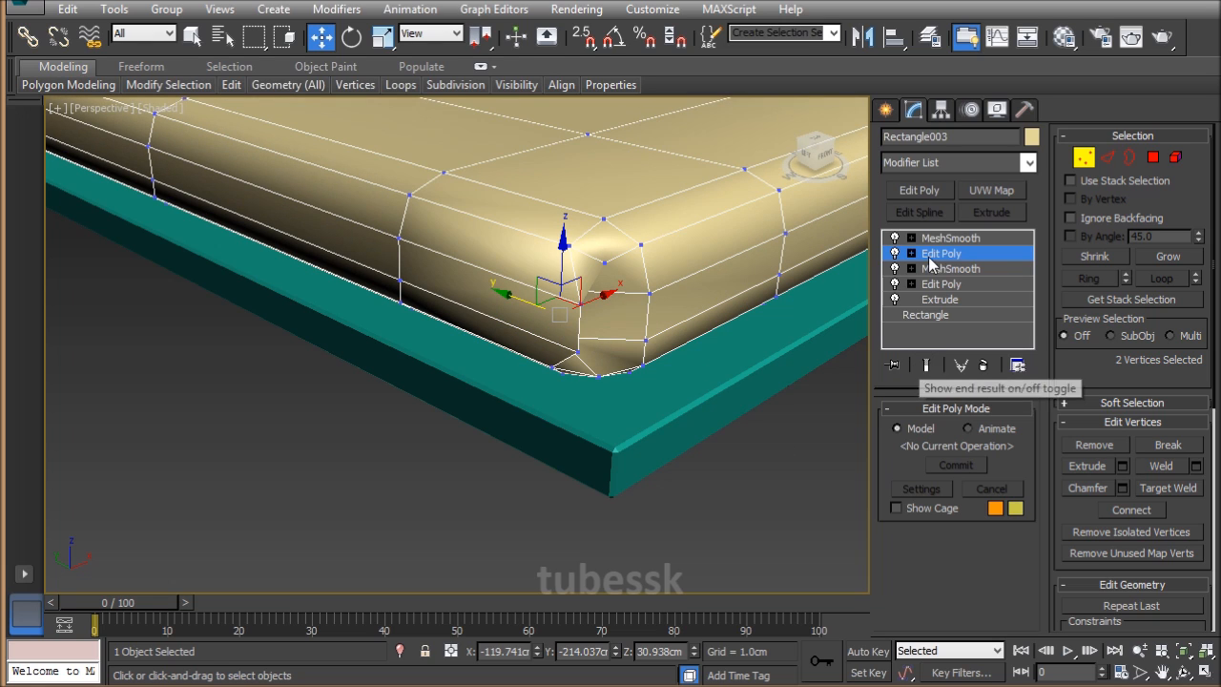
click(931, 367)
click(930, 367)
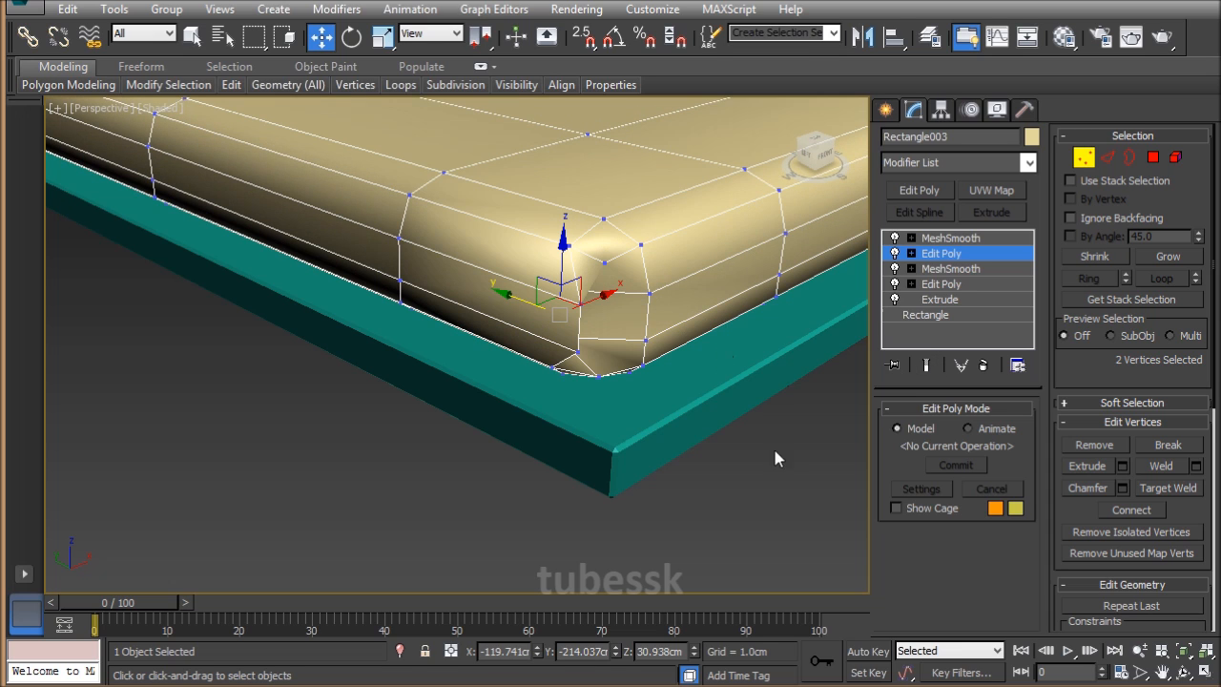
click(581, 324)
click(577, 305)
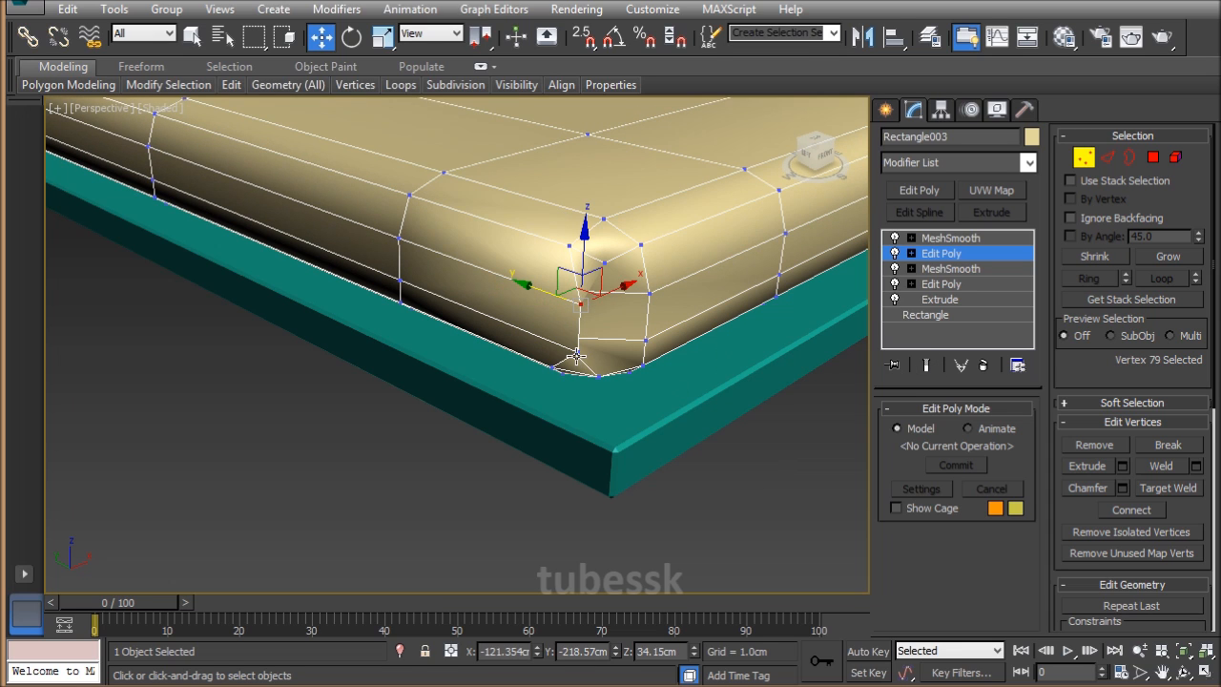
ctrl+click(576, 356)
click(926, 364)
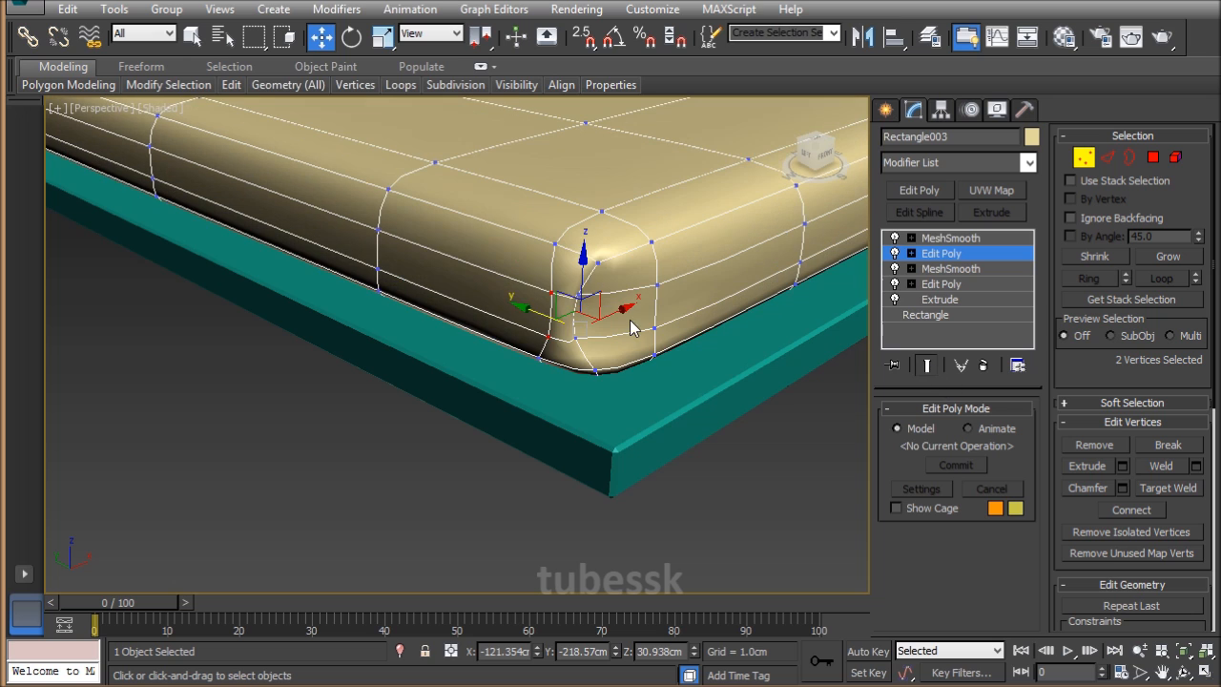
drag(533, 309, 546, 313)
alt+middle_drag(546, 313, 596, 330)
middle_drag(467, 373, 652, 426)
scroll(652, 426, up, 5)
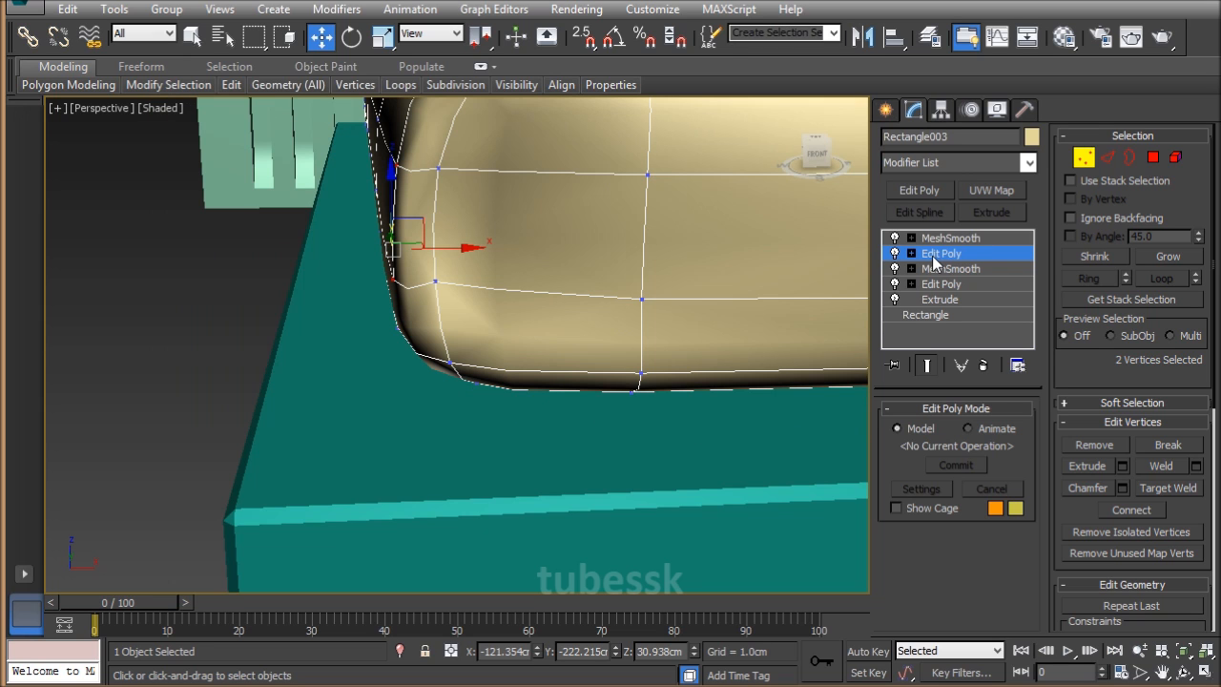
Add the two adjacent front vertices to the selection and move all four along X to about -118.9 cm.
click(925, 364)
alt+middle_drag(477, 178, 504, 290)
ctrl+click(301, 265)
ctrl+click(301, 377)
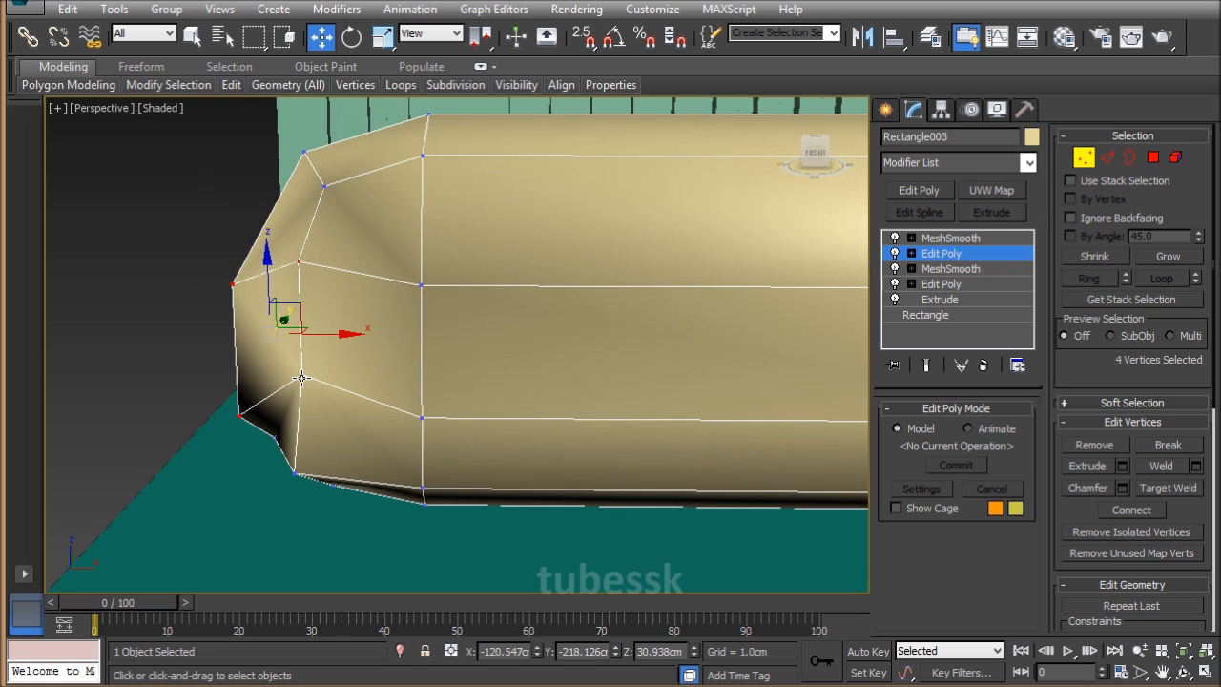
click(924, 365)
alt+middle_drag(493, 280, 601, 320)
drag(601, 323, 635, 354)
alt+middle_drag(635, 354, 692, 341)
scroll(693, 341, up, 3)
alt+middle_drag(639, 417, 660, 429)
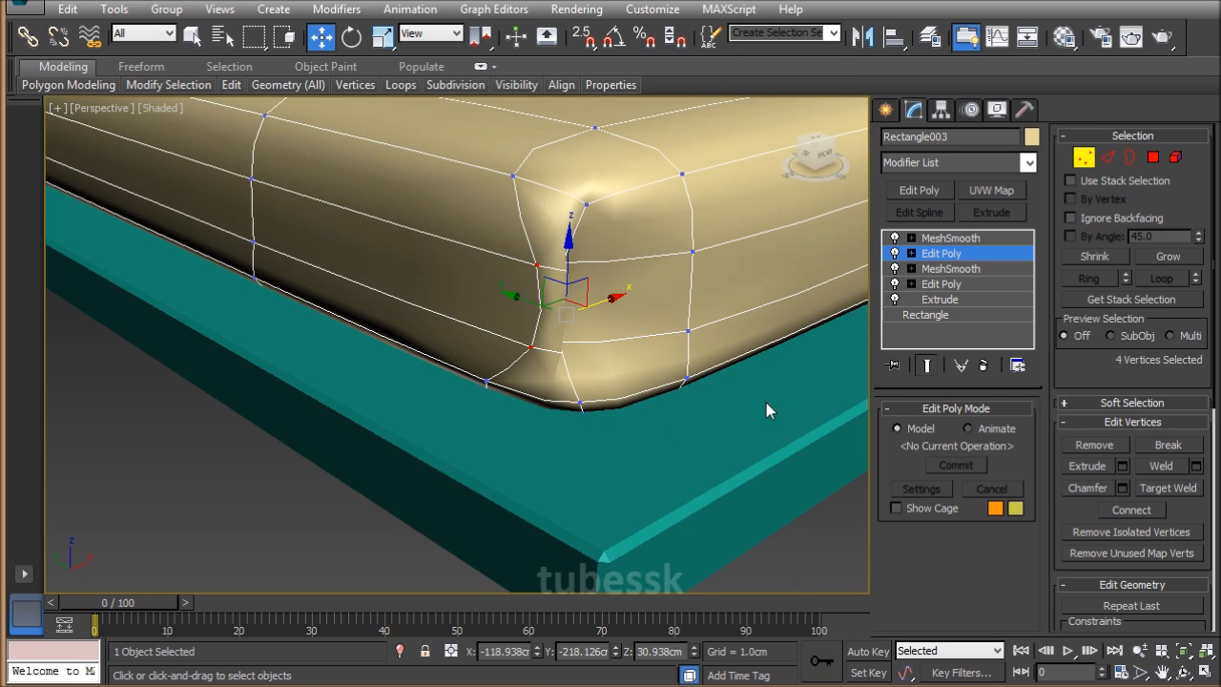
Select the lowest vertex of the mattress corner, move it along Y to about -215 cm and show the smoothed end result.
click(923, 363)
click(580, 415)
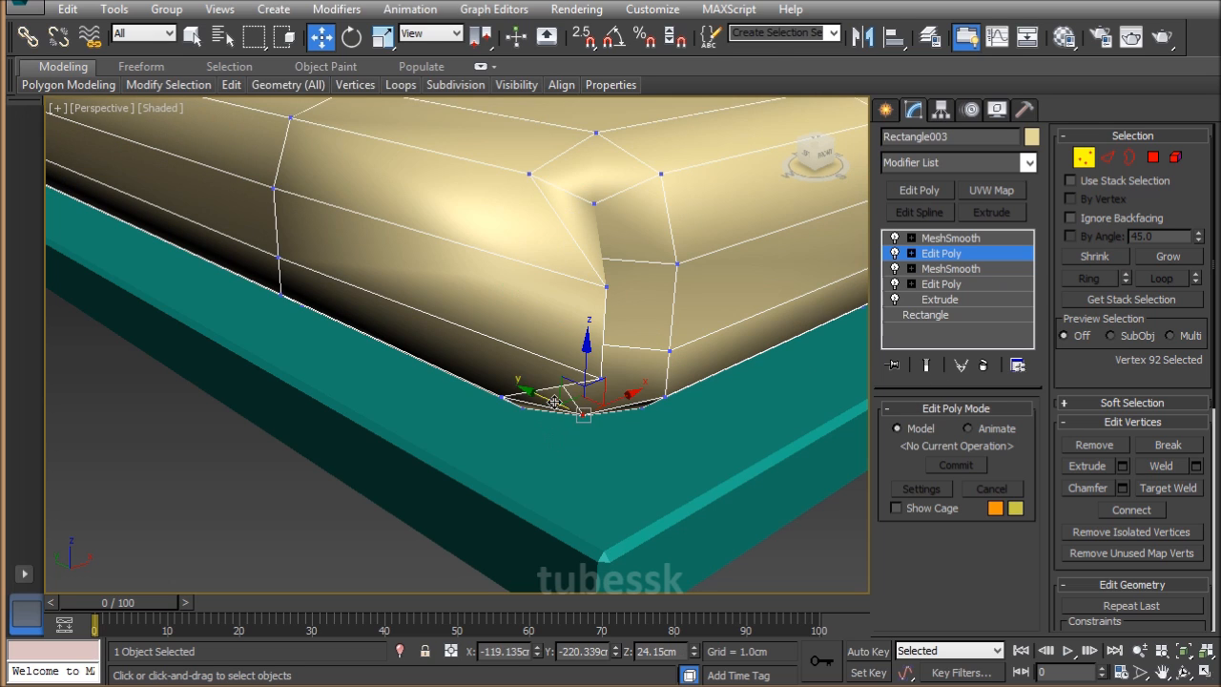
drag(535, 395, 481, 372)
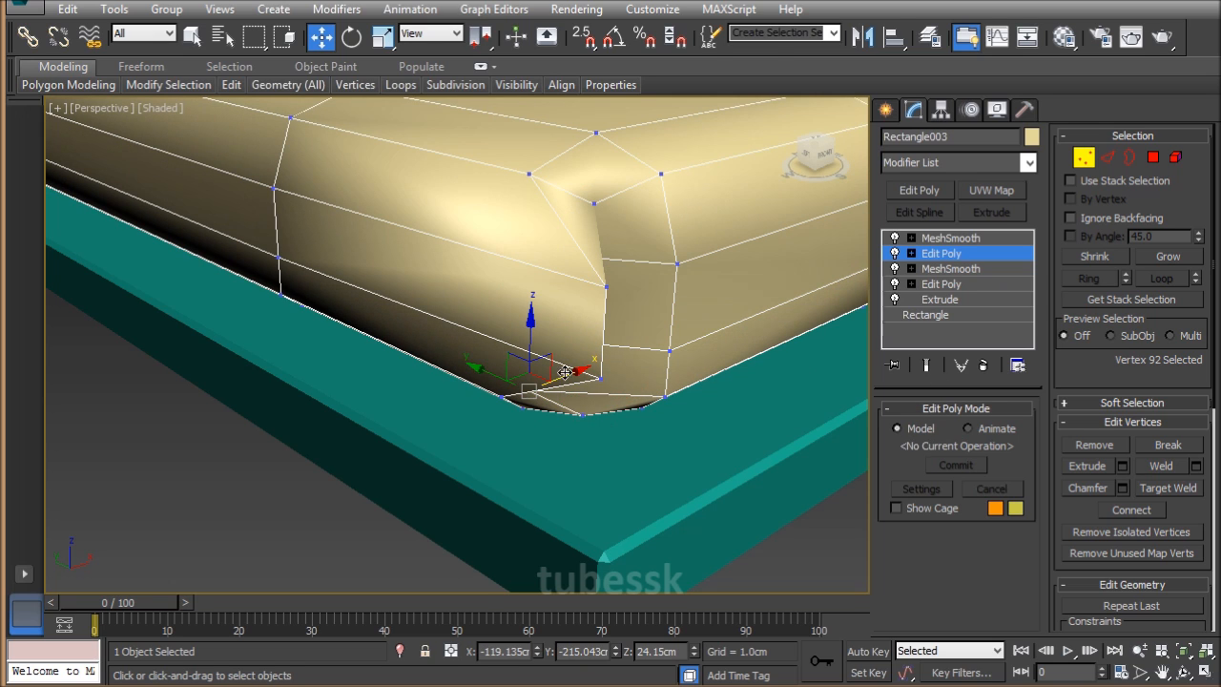
click(922, 365)
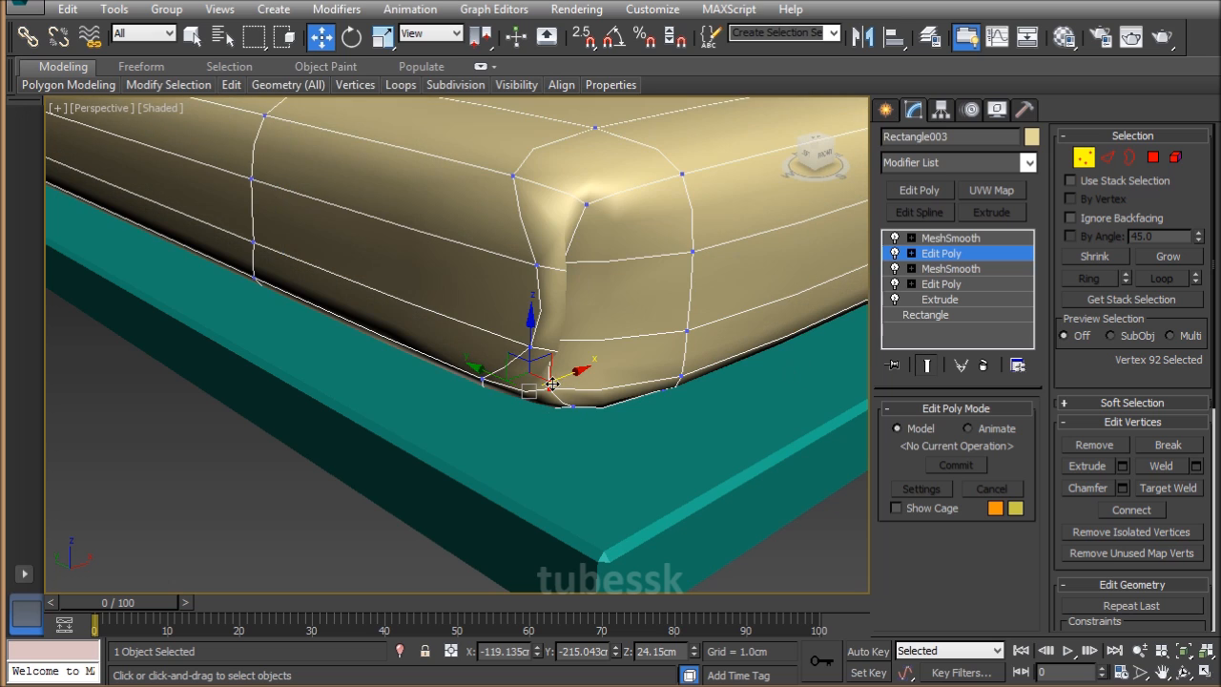
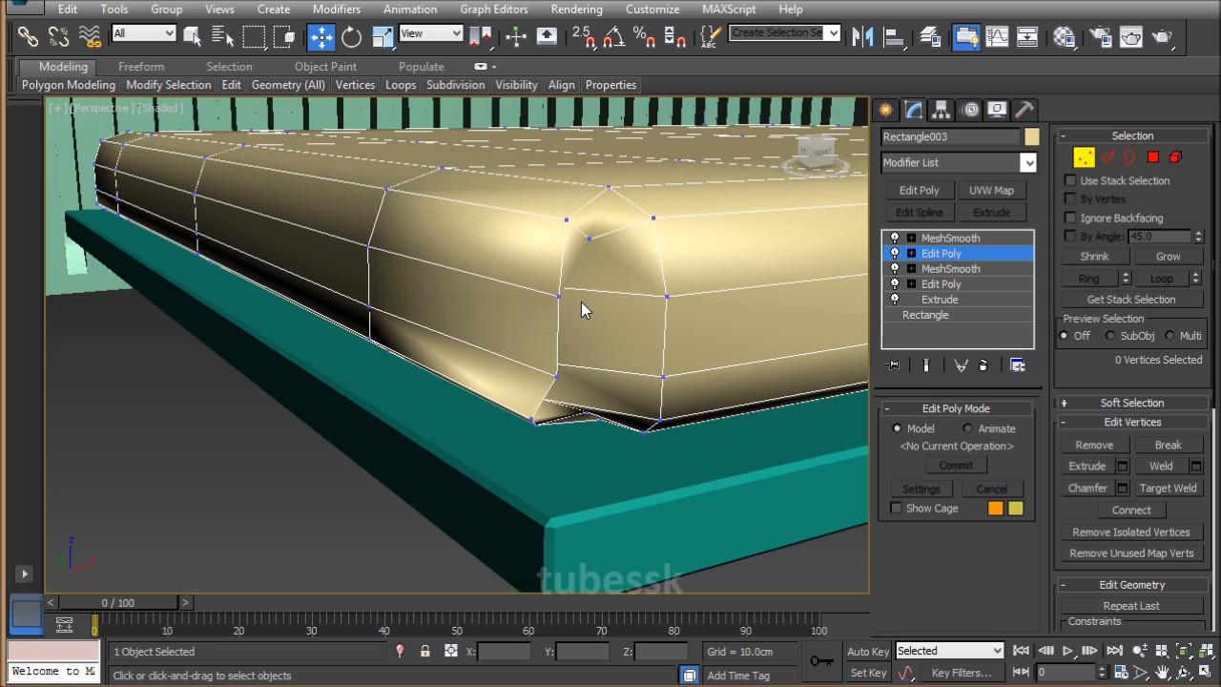
Select the protruding bottom vertex on the corner's side, move it inward along X to about -119.6 cm and show the smoothed result.
alt+middle_drag(682, 378, 642, 371)
alt+middle_drag(117, 347, 286, 372)
alt+middle_drag(562, 445, 546, 446)
click(926, 365)
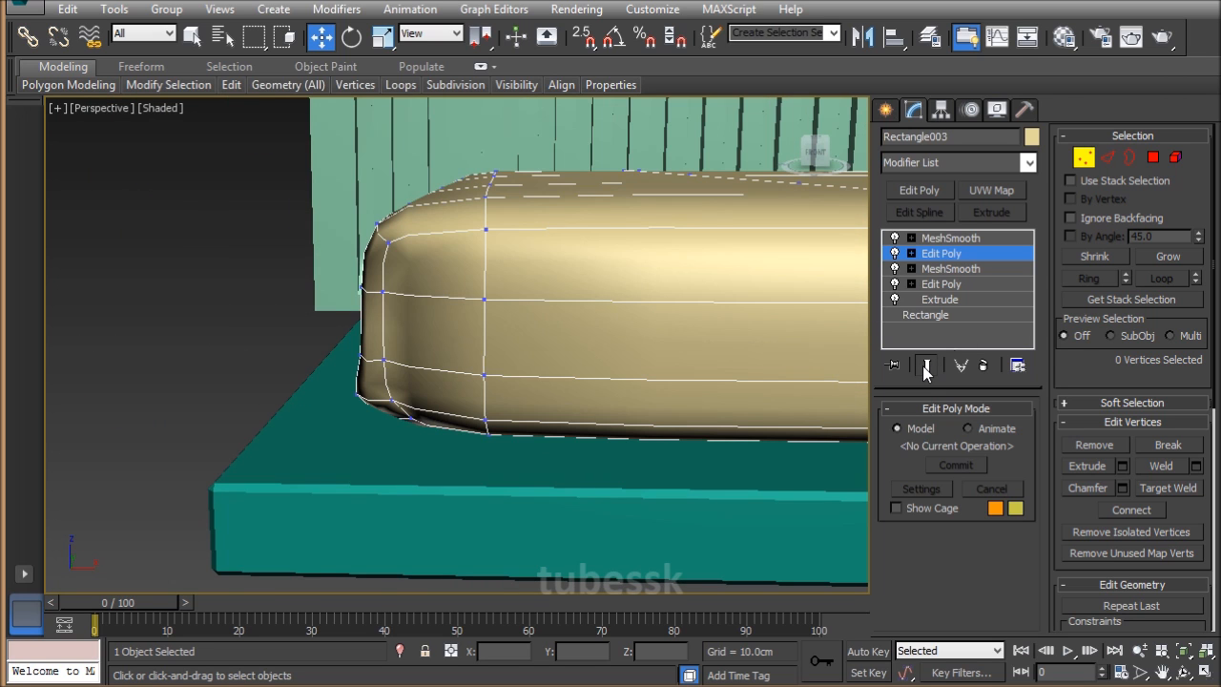
click(926, 367)
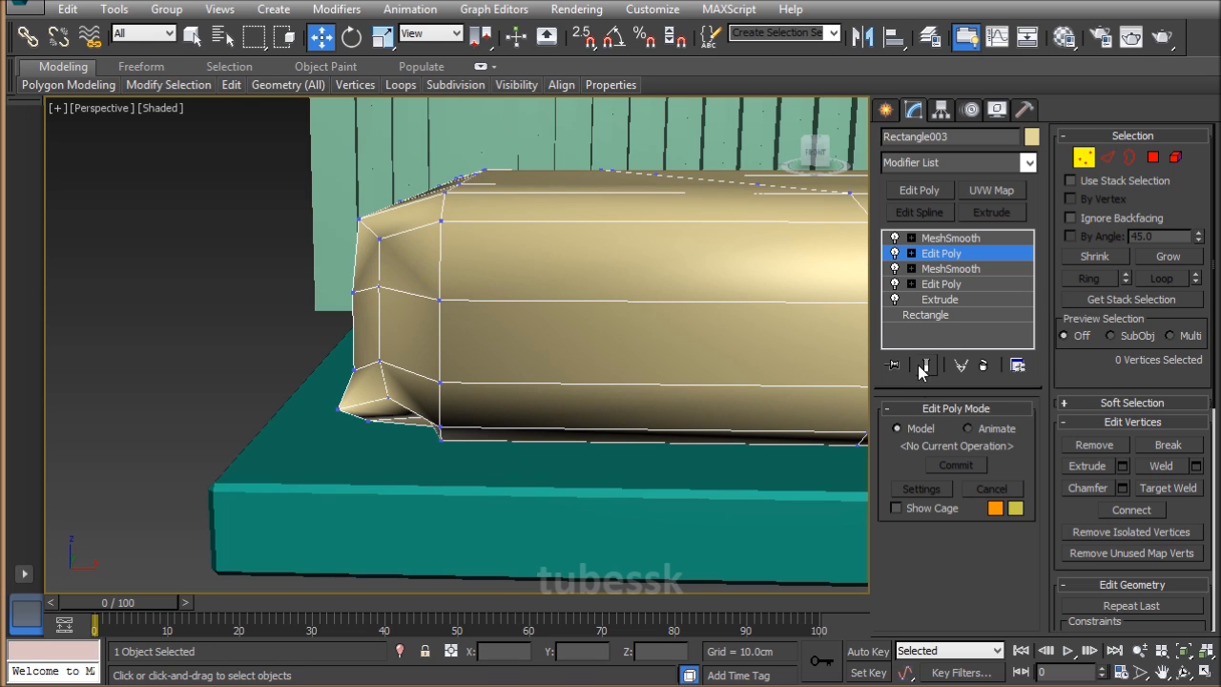
click(338, 407)
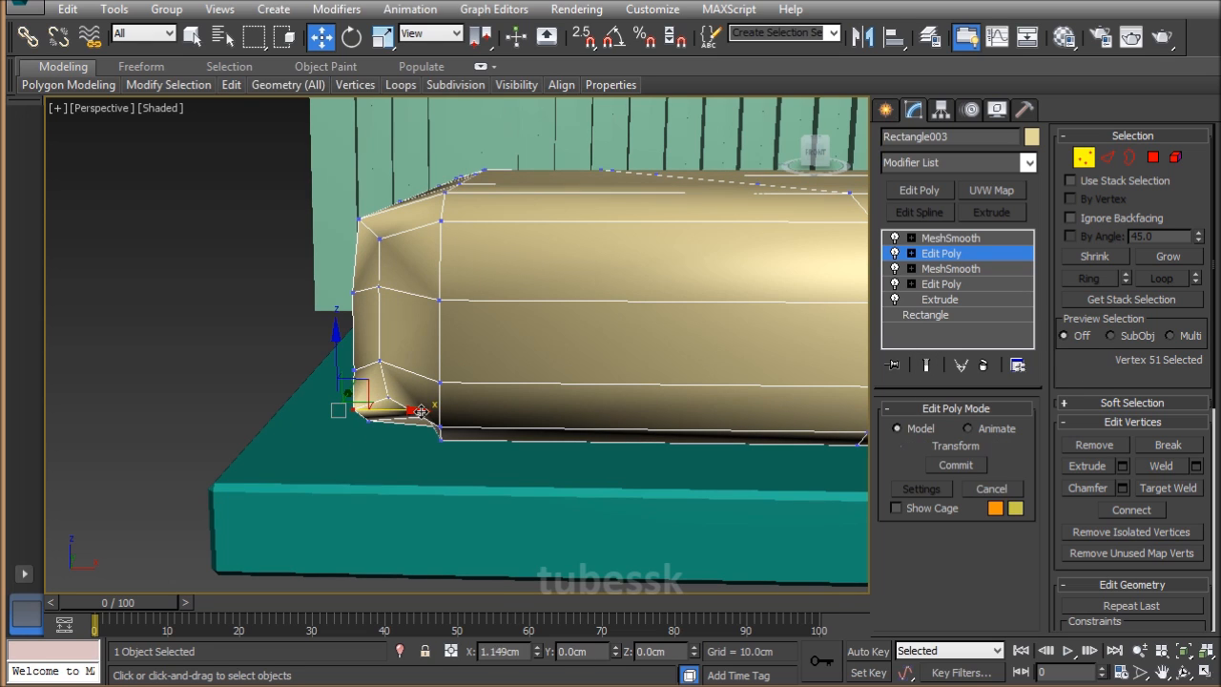
drag(337, 407, 353, 411)
click(927, 367)
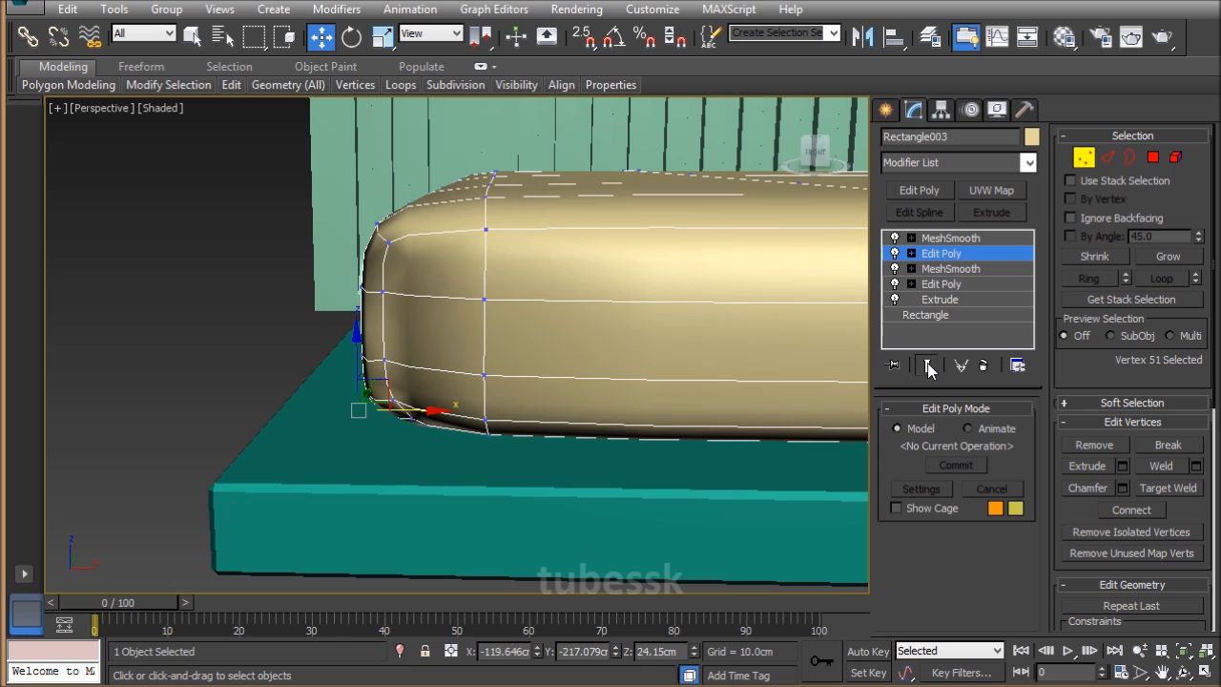
Switch the upper Edit Poly to edge editing, hide the end result and select the three stacked vertical edges at the mattress's front corner.
alt+middle_drag(547, 403, 852, 373)
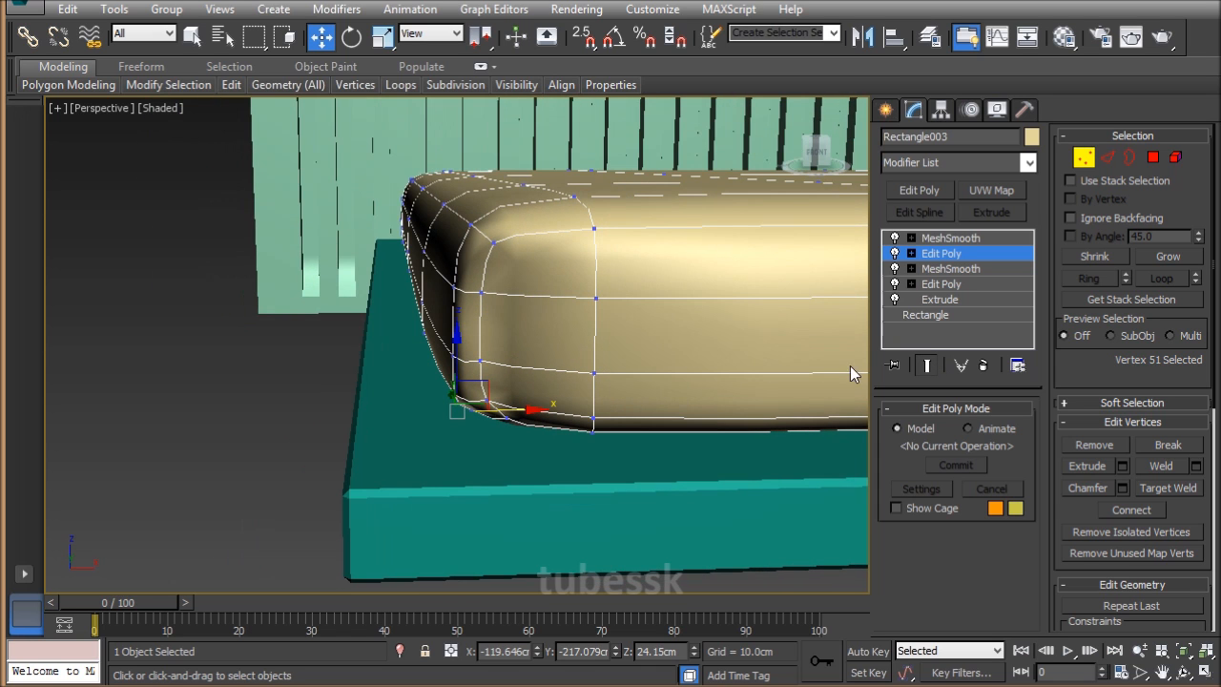
click(911, 253)
click(942, 284)
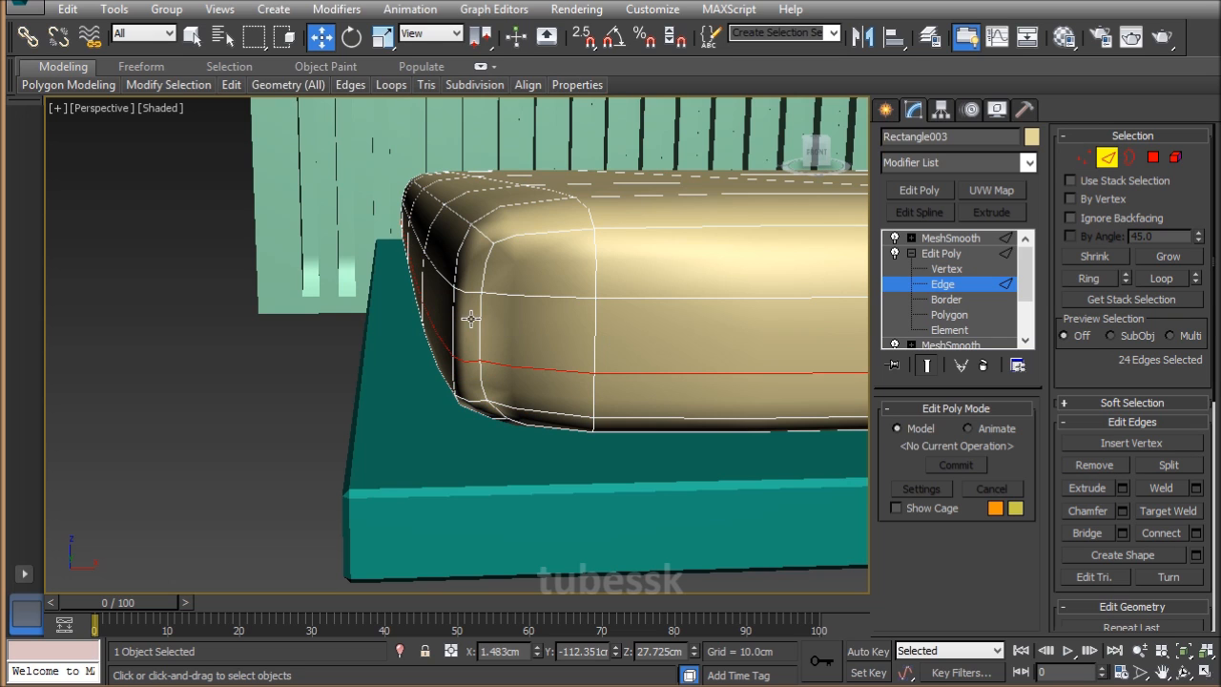
click(923, 366)
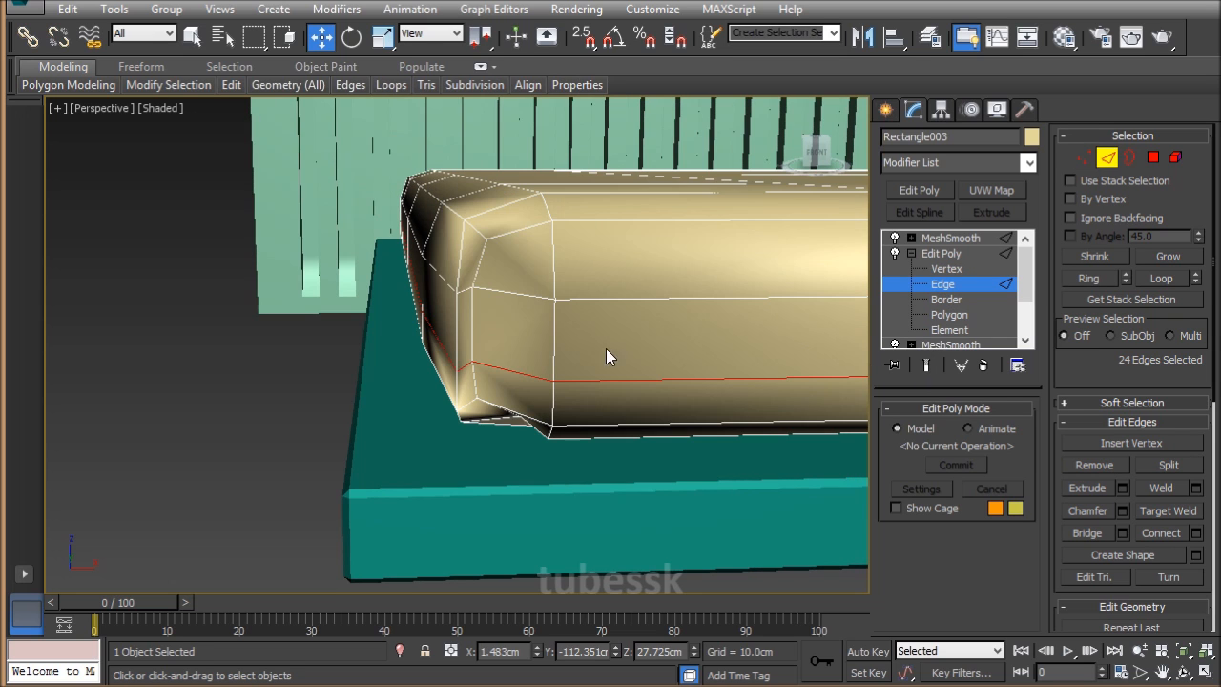
click(472, 318)
ctrl+click(475, 259)
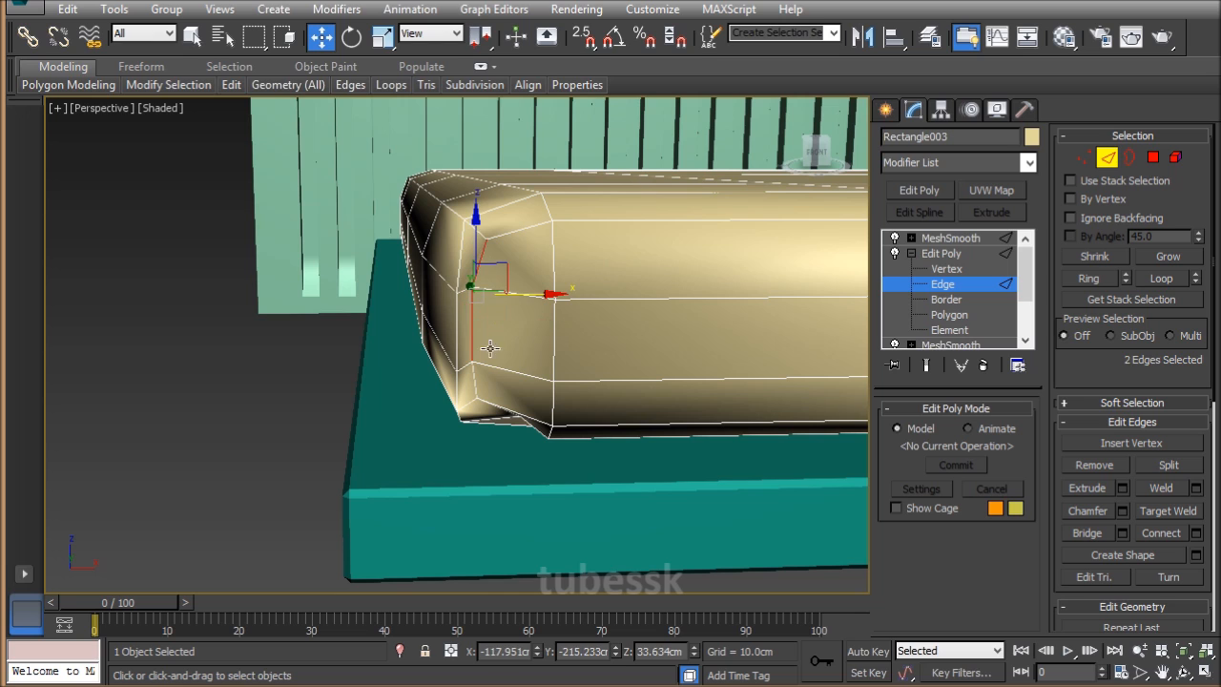
ctrl+click(474, 381)
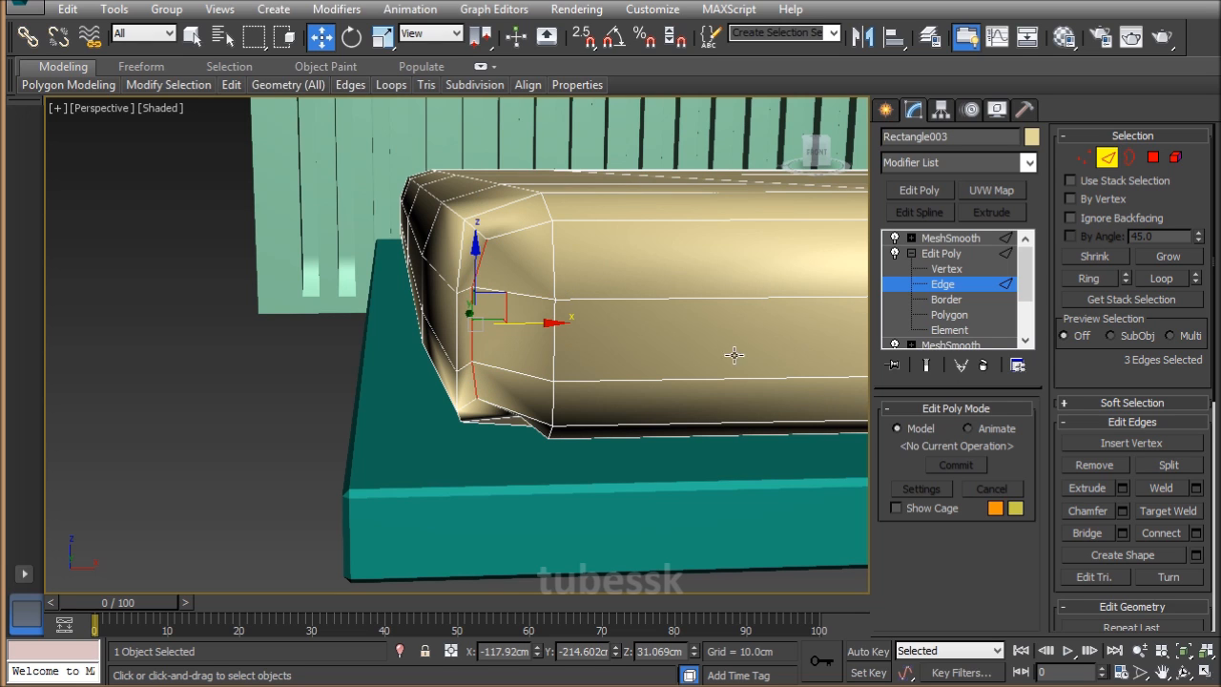
Show the smoothed end result and chamfer the selected corner edges by 0.1 cm with 1 segment.
right_click(550, 352)
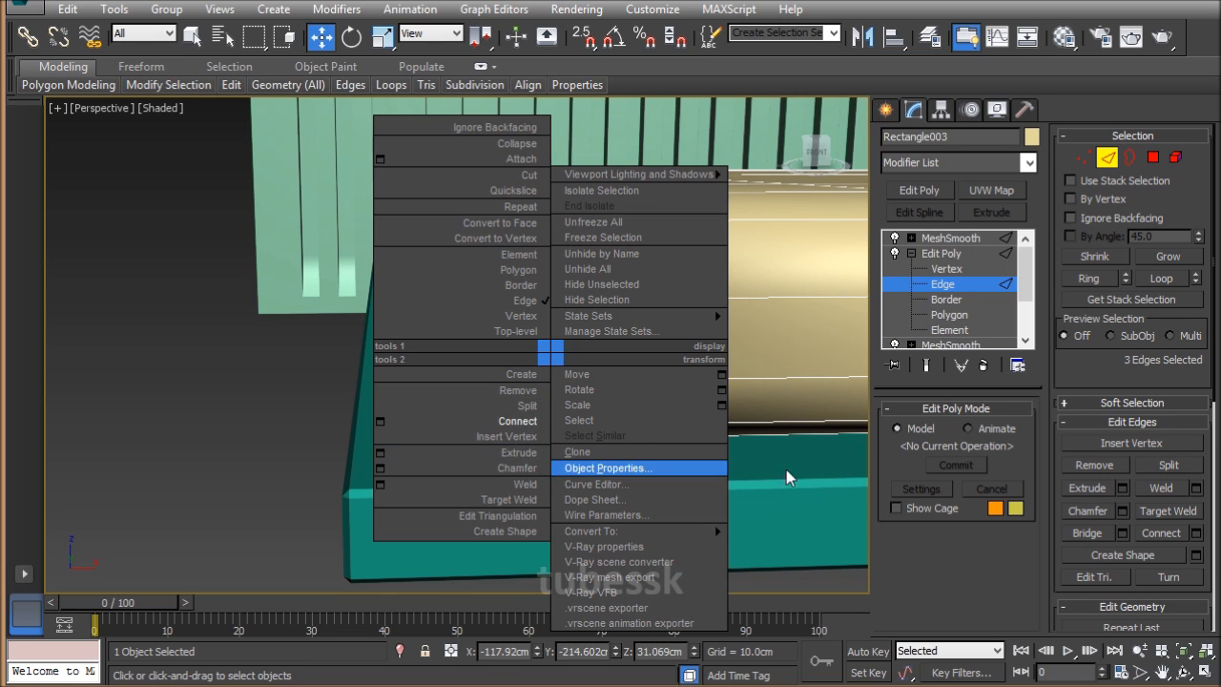
key(Escape)
scroll(674, 373, up, 3)
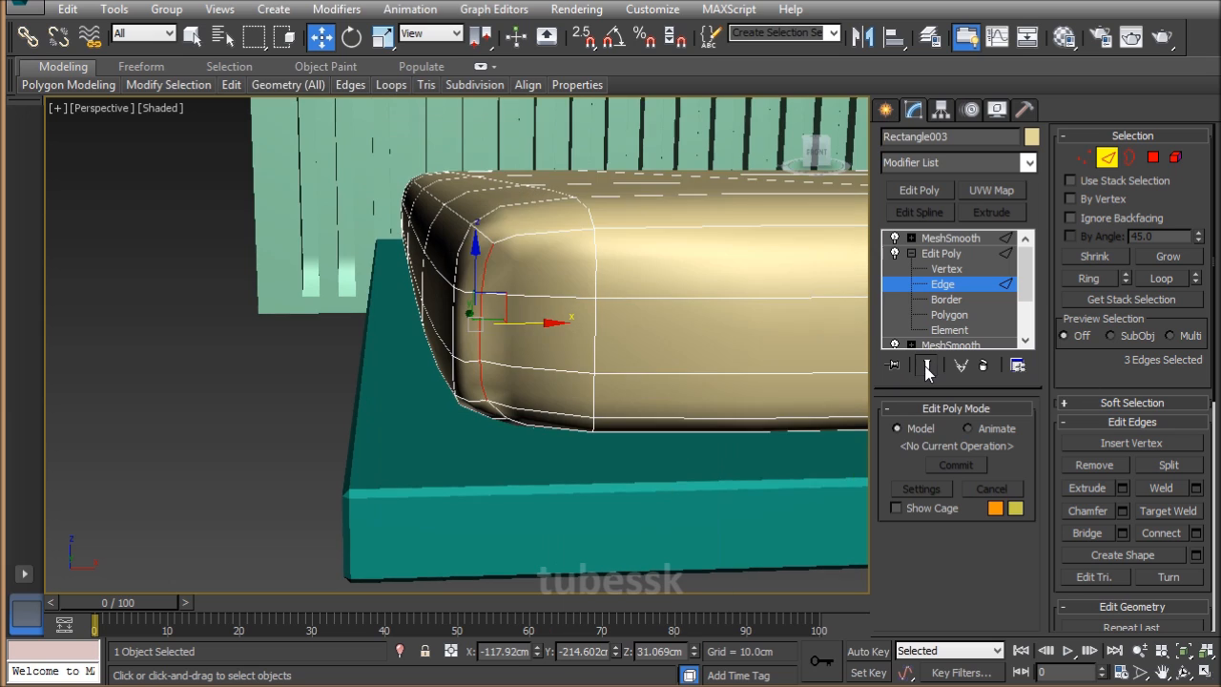
right_click(675, 367)
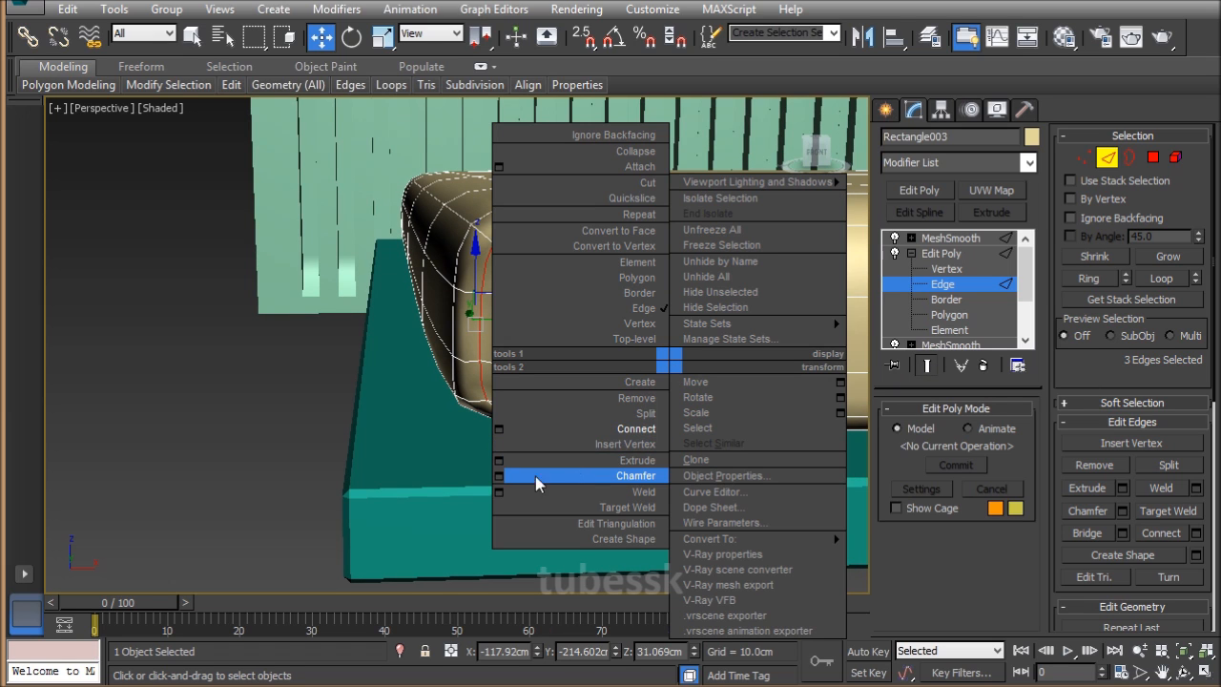
click(506, 479)
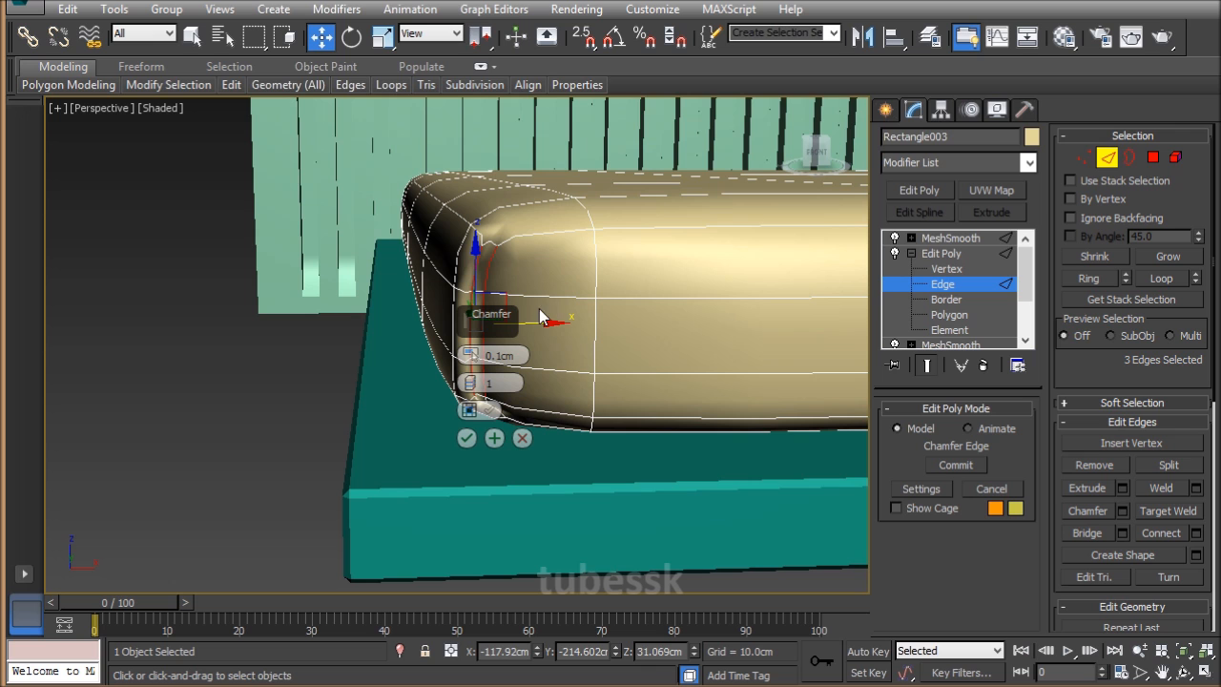
alt+middle_drag(663, 367, 637, 423)
click(466, 440)
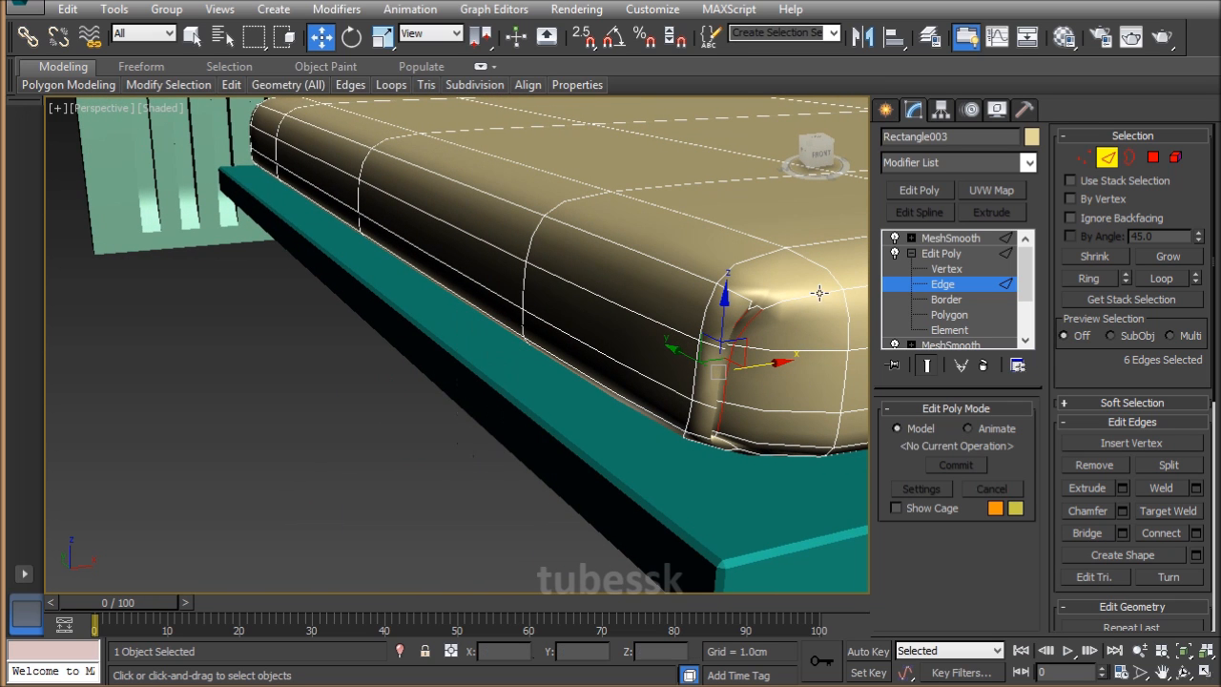
Hide the end result and examine the chamfered corner edges on the unsmoothed mattress mesh.
click(926, 366)
alt+middle_drag(763, 389, 710, 363)
scroll(693, 370, down, 2)
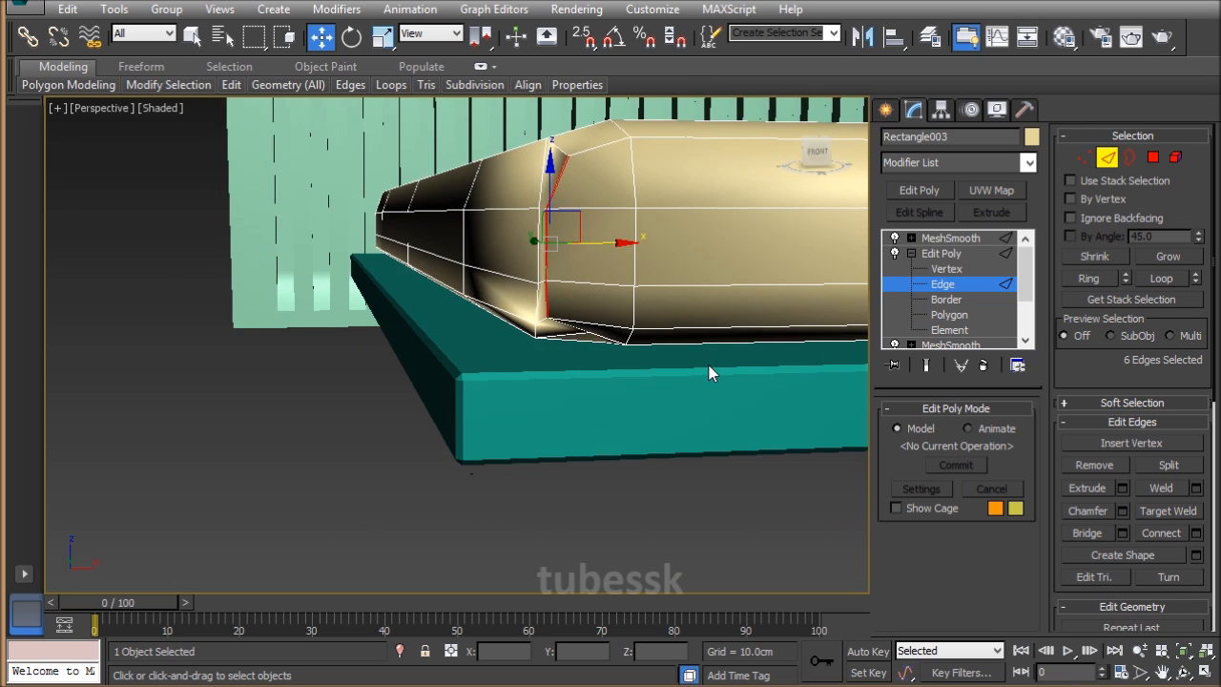
scroll(606, 269, up, 5)
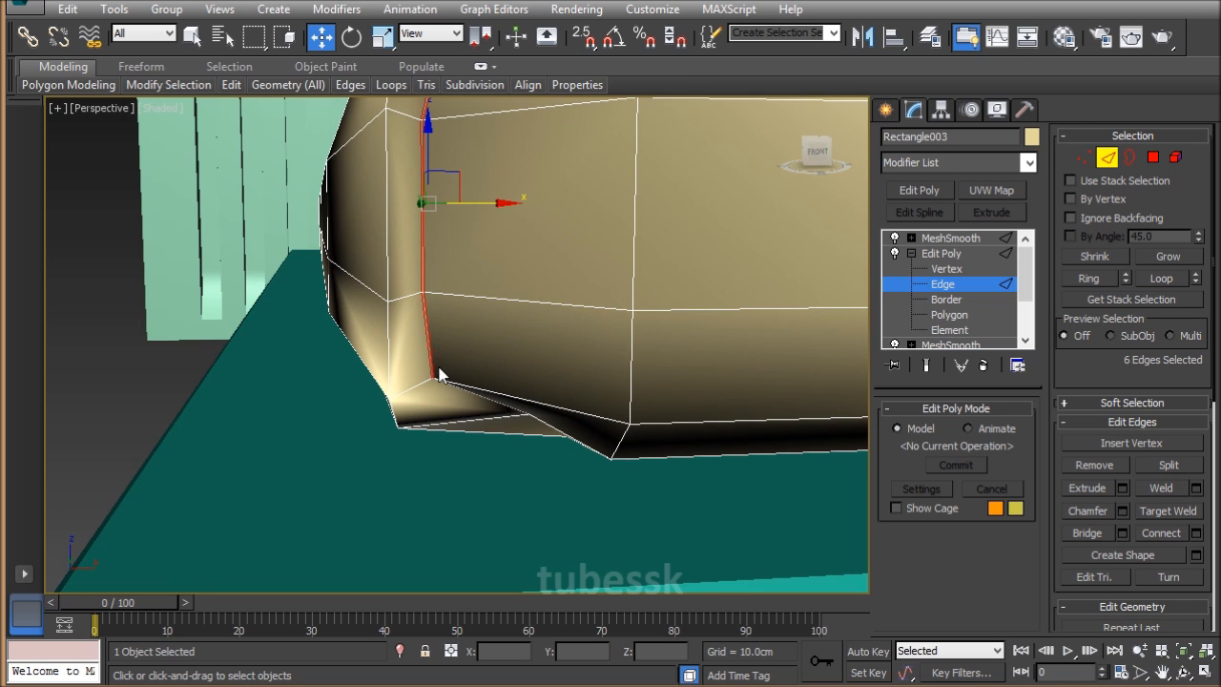
middle_drag(495, 285, 479, 353)
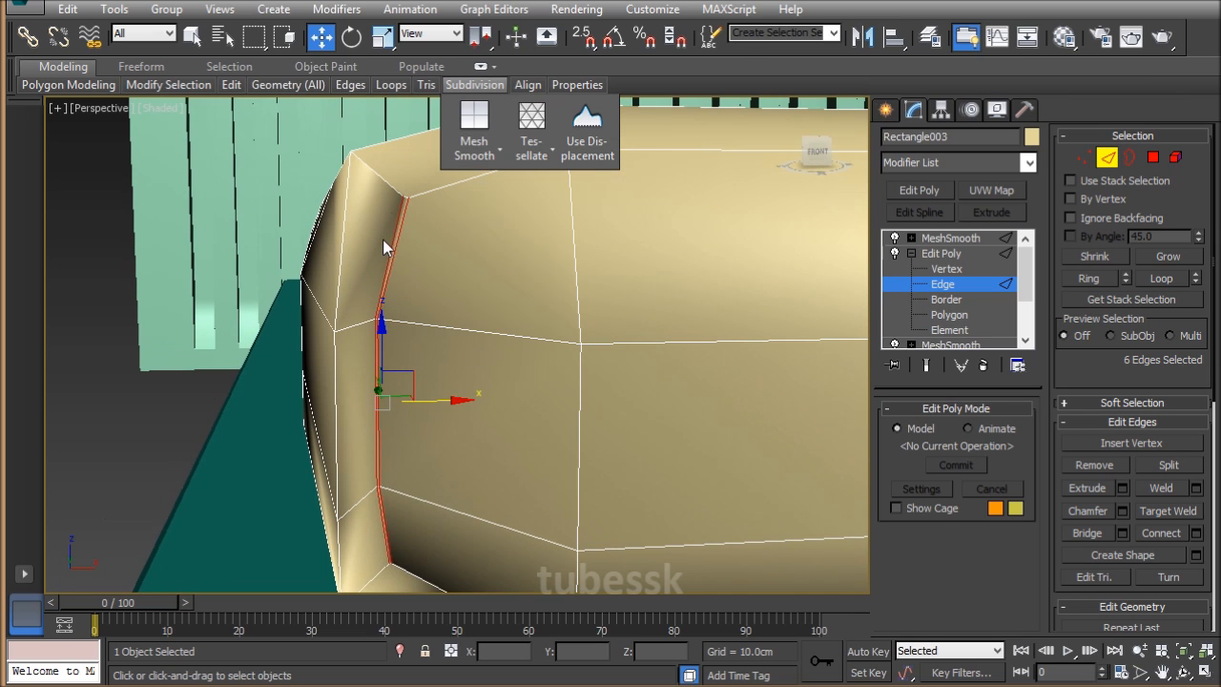
Leave edge editing, return to the topmost MeshSmooth and deselect the mattress to review the creased corner and the whole bed.
click(911, 253)
click(941, 238)
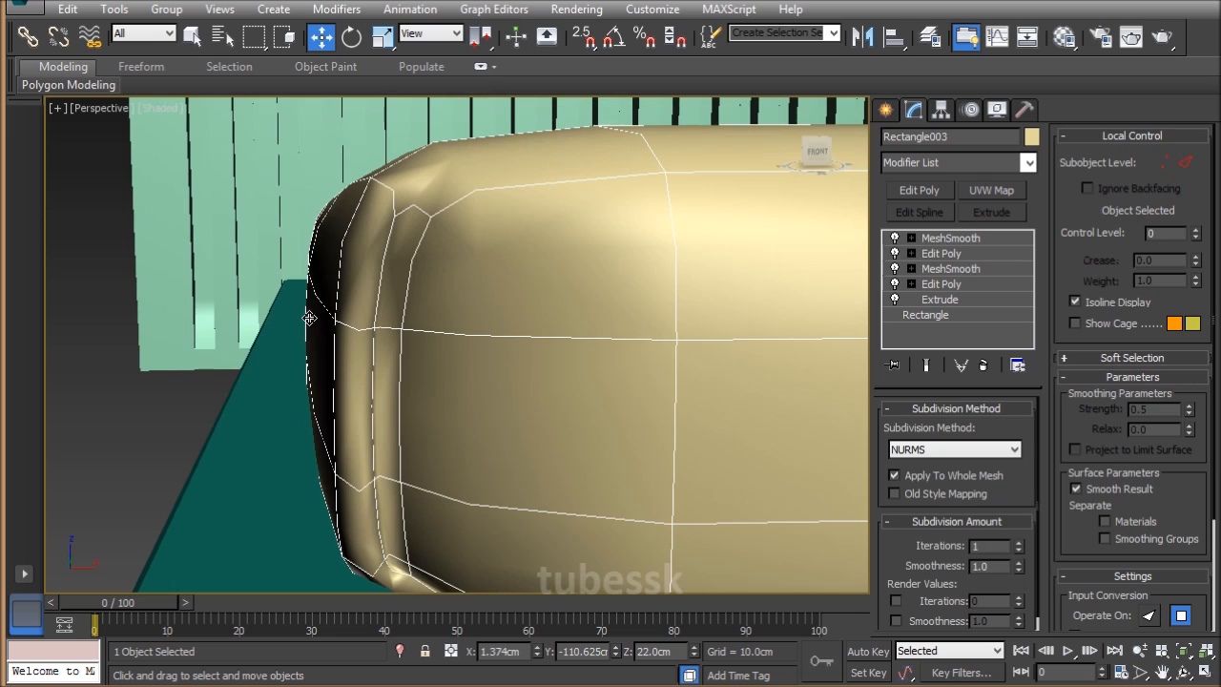
click(332, 423)
scroll(333, 422, down, 2)
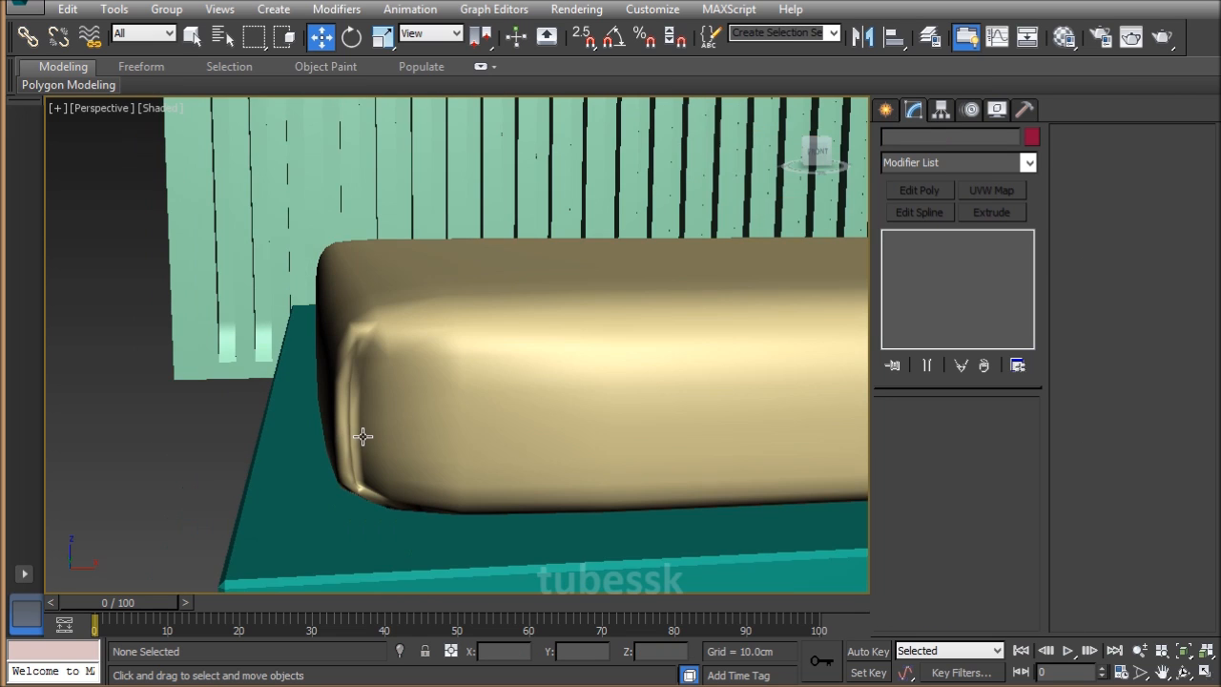
scroll(169, 482, down, 4)
alt+middle_drag(195, 477, 615, 496)
scroll(551, 468, down, 3)
scroll(627, 443, up, 3)
alt+middle_drag(759, 392, 670, 398)
Apply a Symmetry modifier to the mattress with mirror axis X and Flip enabled.
click(574, 399)
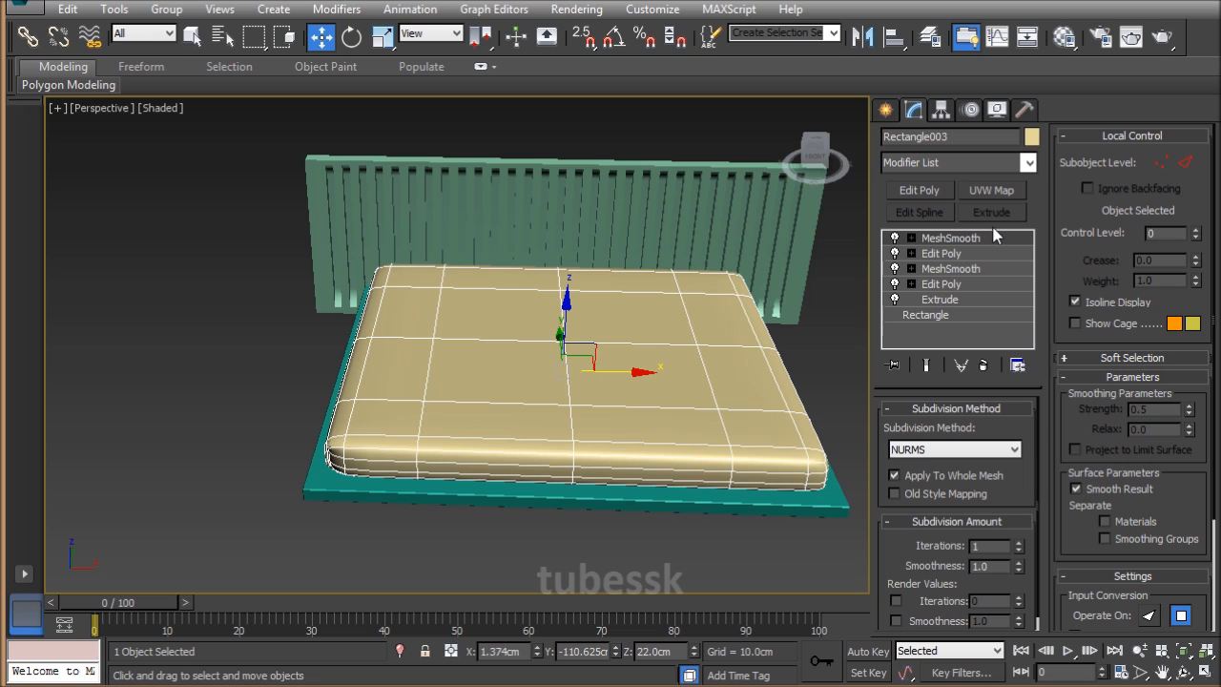
click(1029, 164)
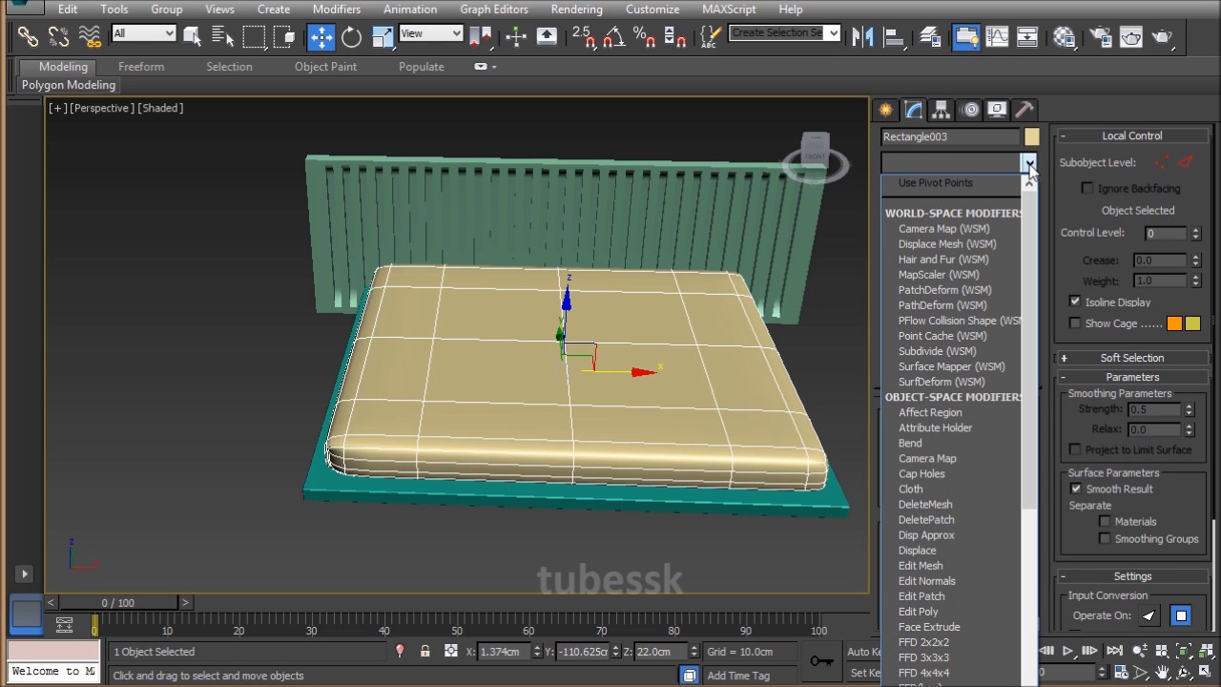
text(sy)
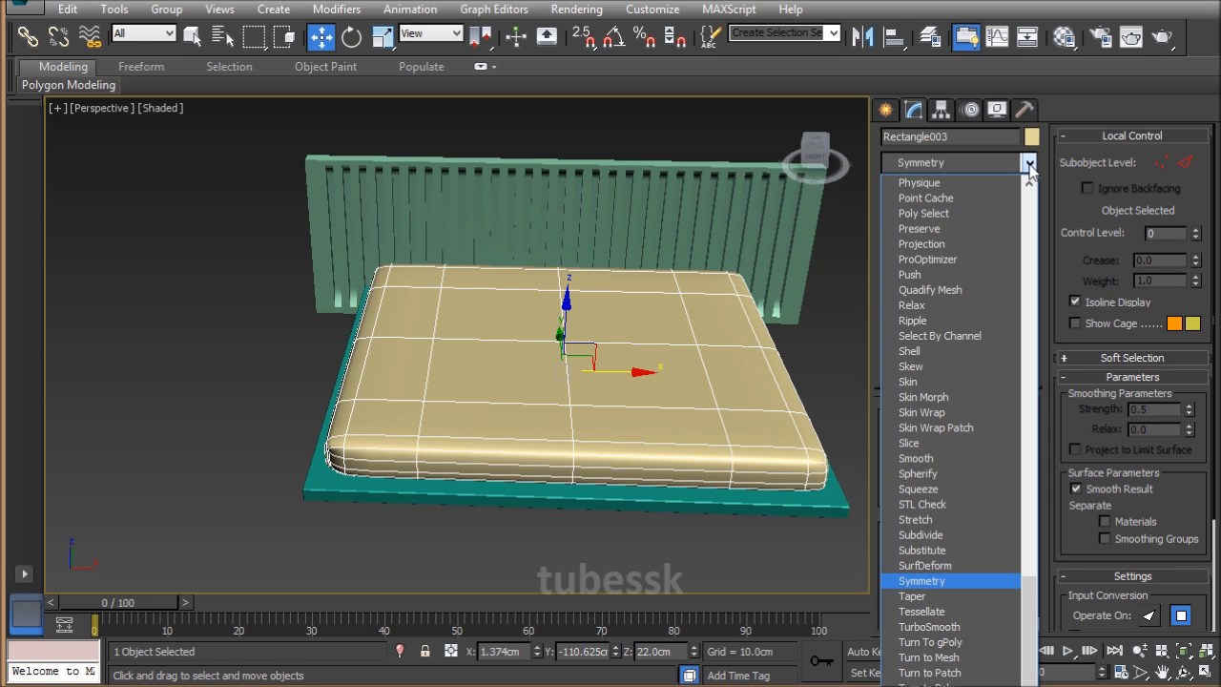
click(939, 582)
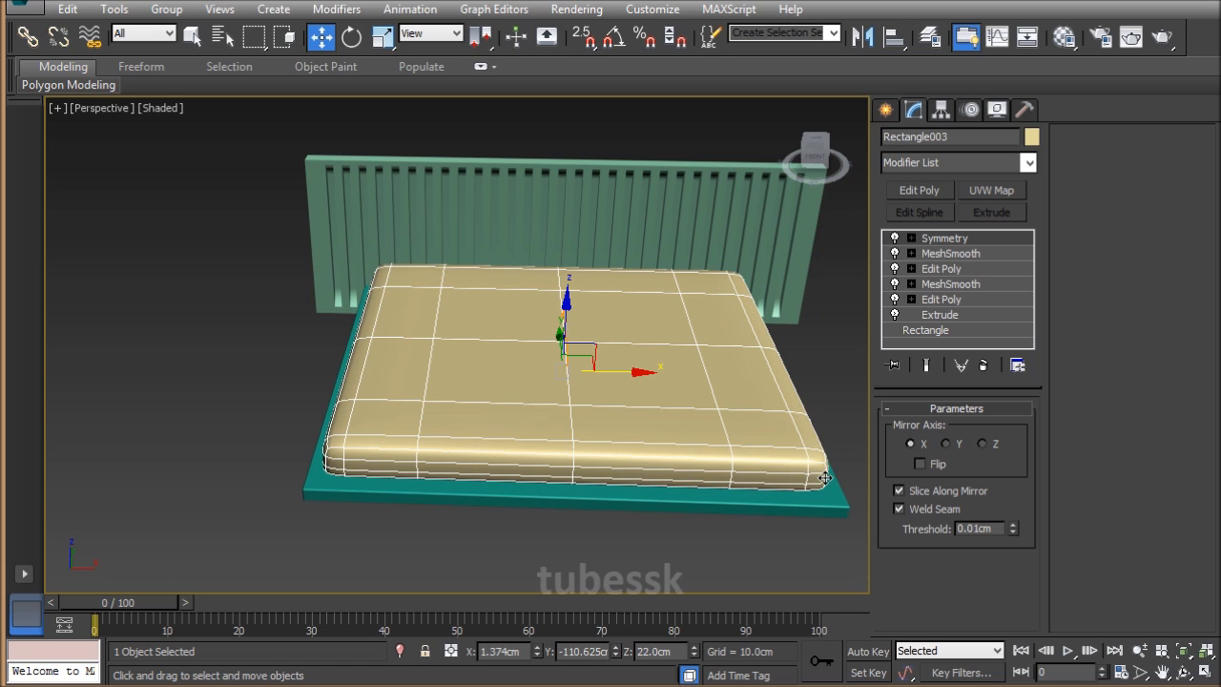
click(919, 463)
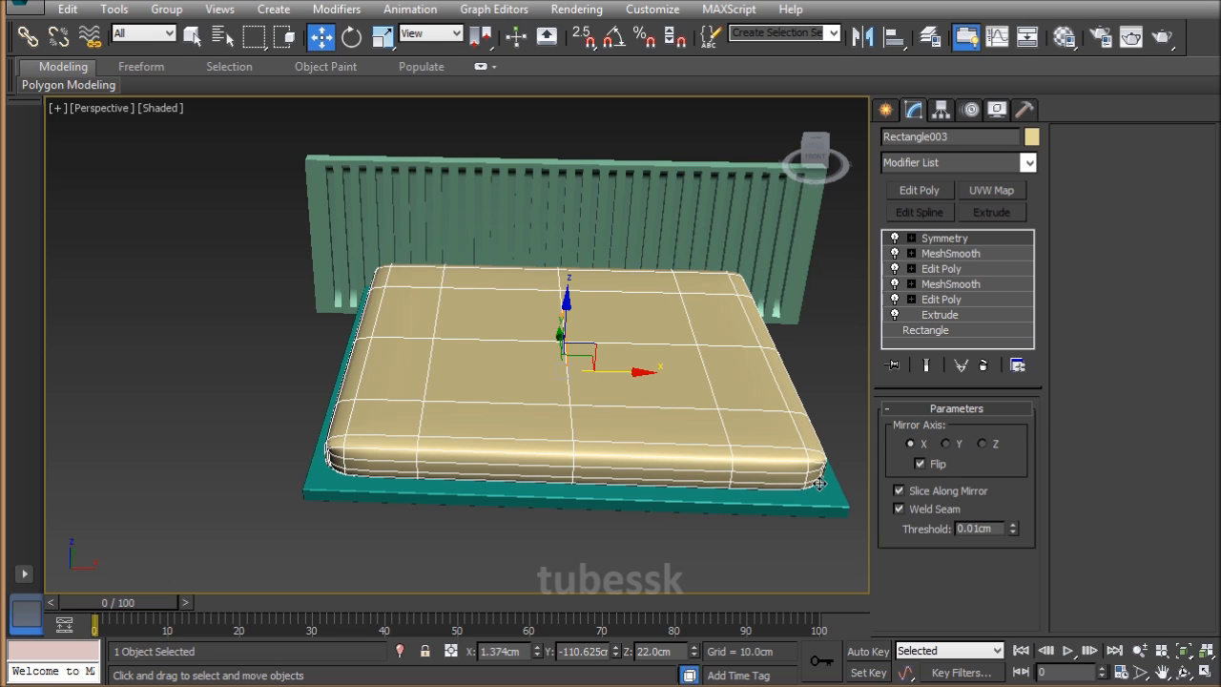
Deselect the mattress and examine its mirrored front corners from several angles.
alt+middle_drag(701, 446, 602, 410)
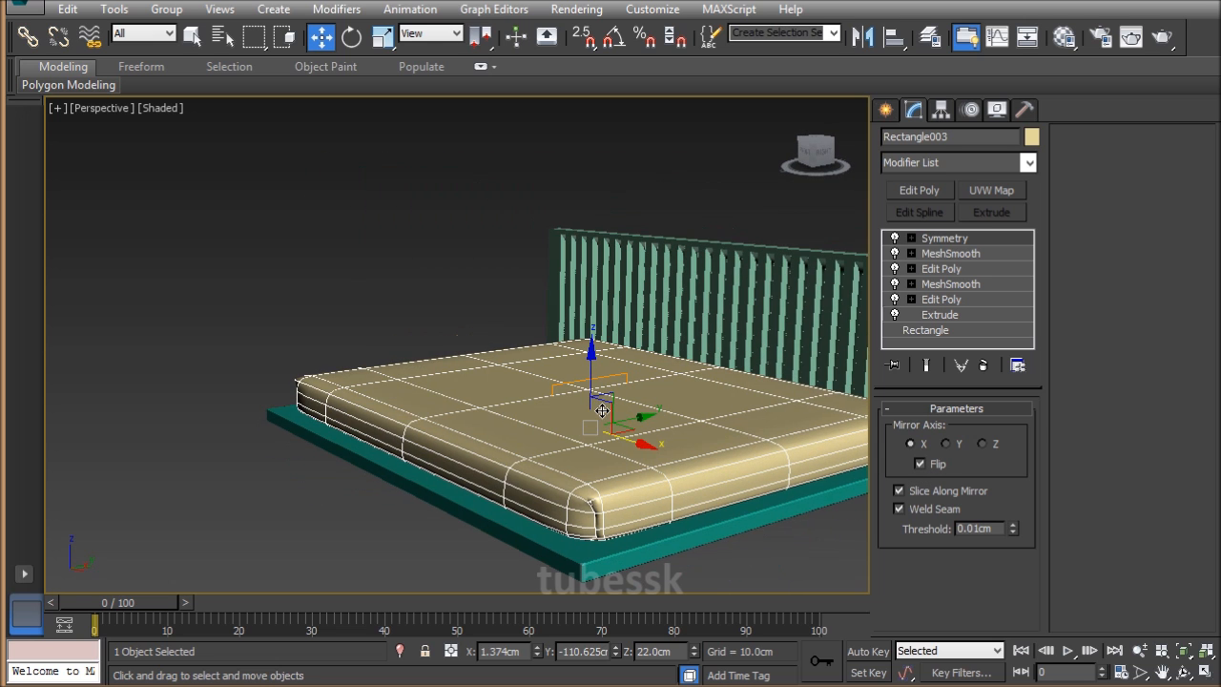
click(166, 383)
alt+middle_drag(368, 457, 587, 452)
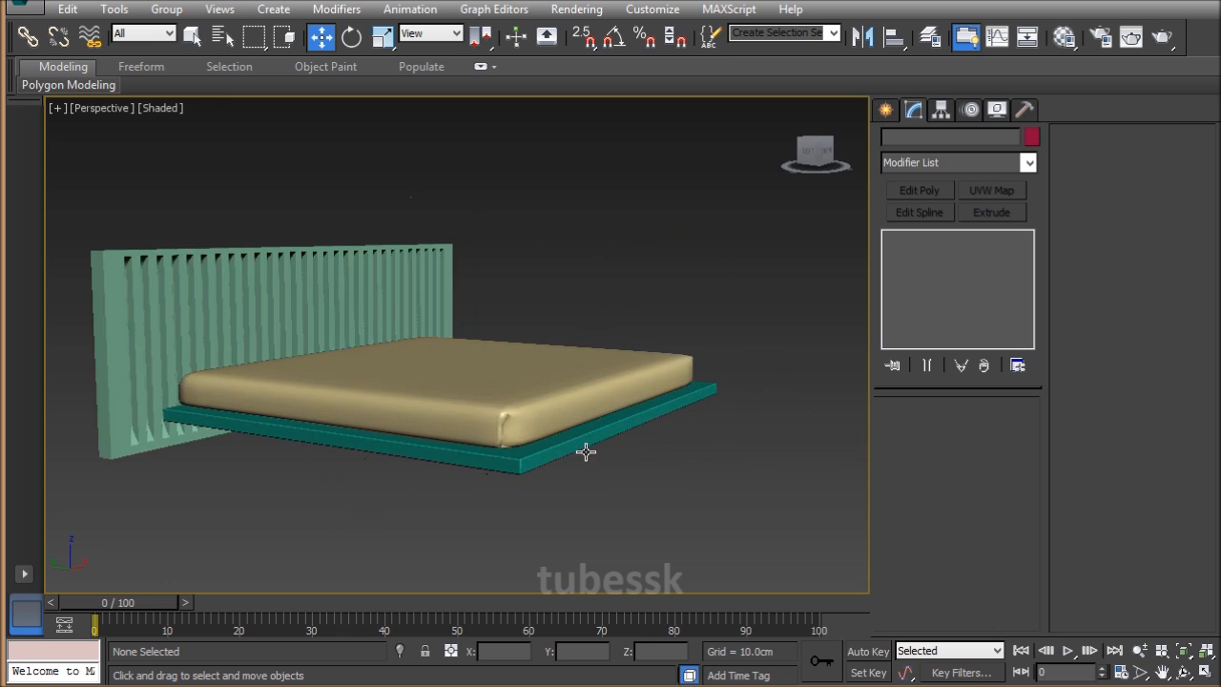
scroll(585, 452, up, 2)
alt+middle_drag(769, 492, 744, 483)
scroll(679, 486, up, 3)
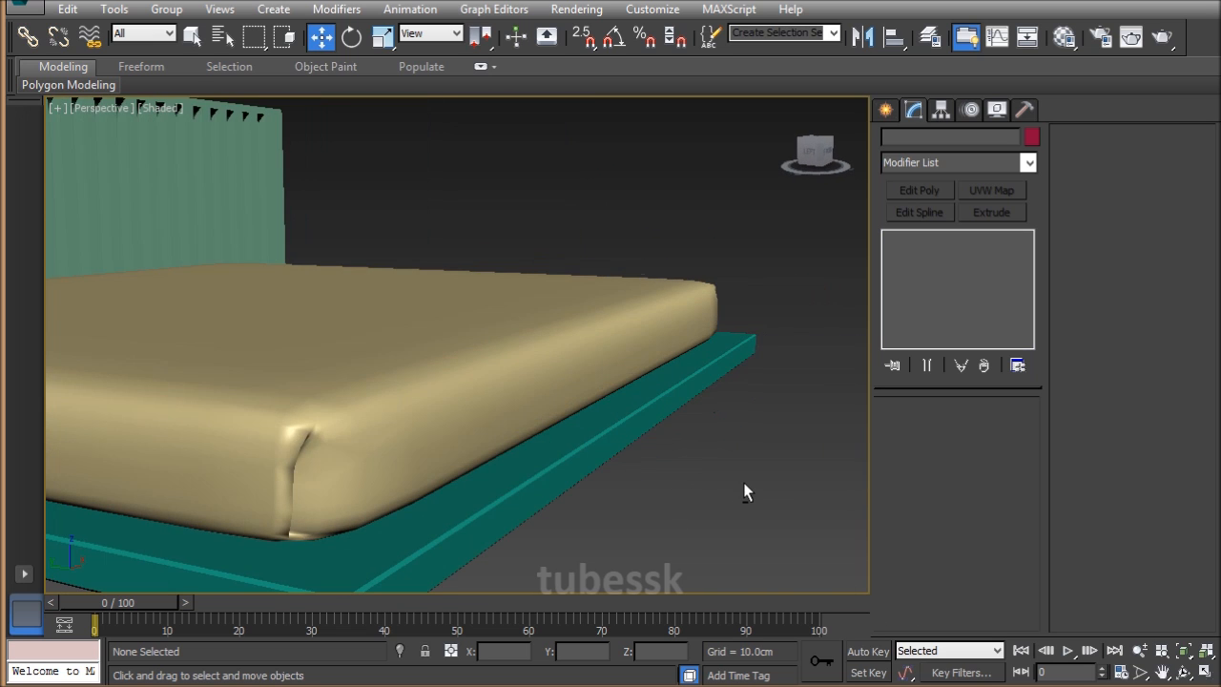
alt+middle_drag(691, 380, 406, 298)
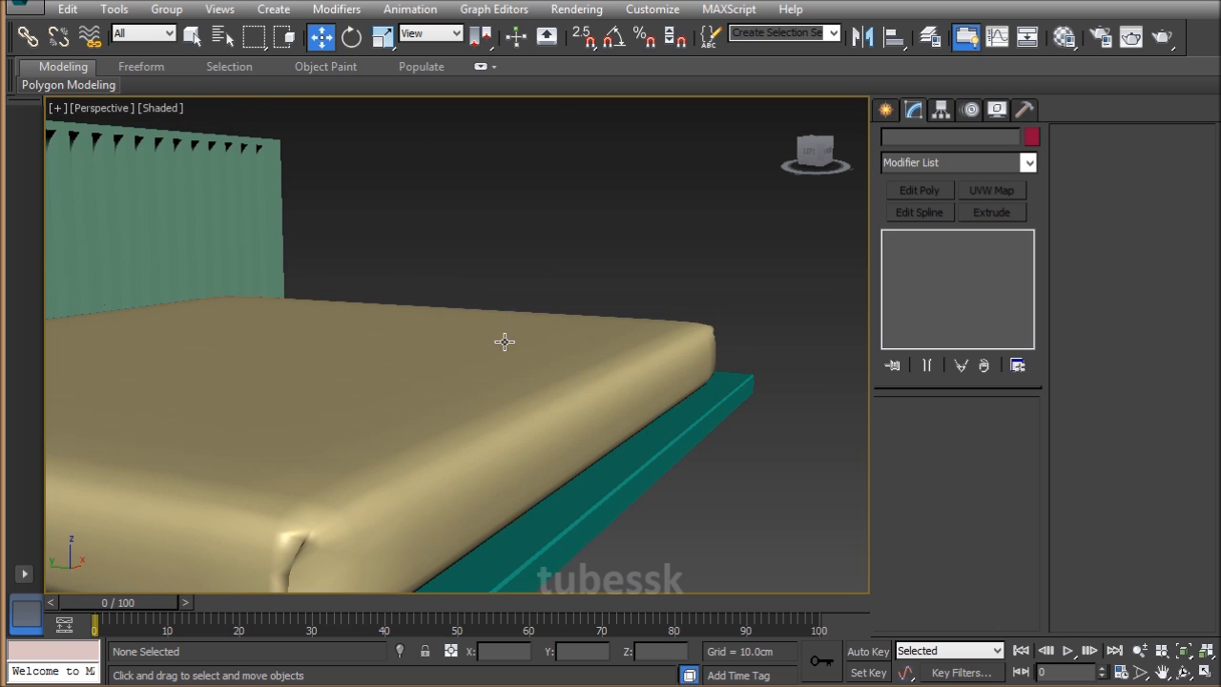
middle_drag(667, 388, 572, 407)
scroll(752, 353, down, 2)
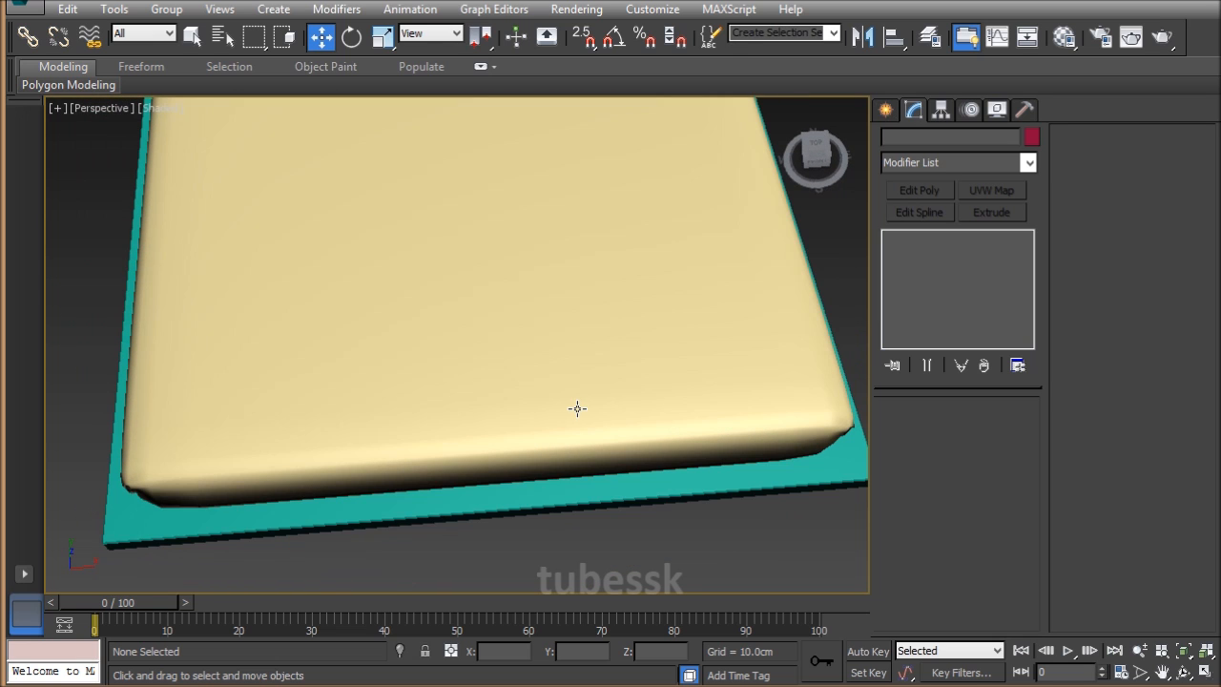
In the maximized Top view, draw a rectangle spline about 87.2 cm long and 43.2 cm wide over the mattress's front right area.
key(alt+w)
click(381, 230)
key(alt+w)
middle_drag(568, 394, 561, 354)
click(886, 111)
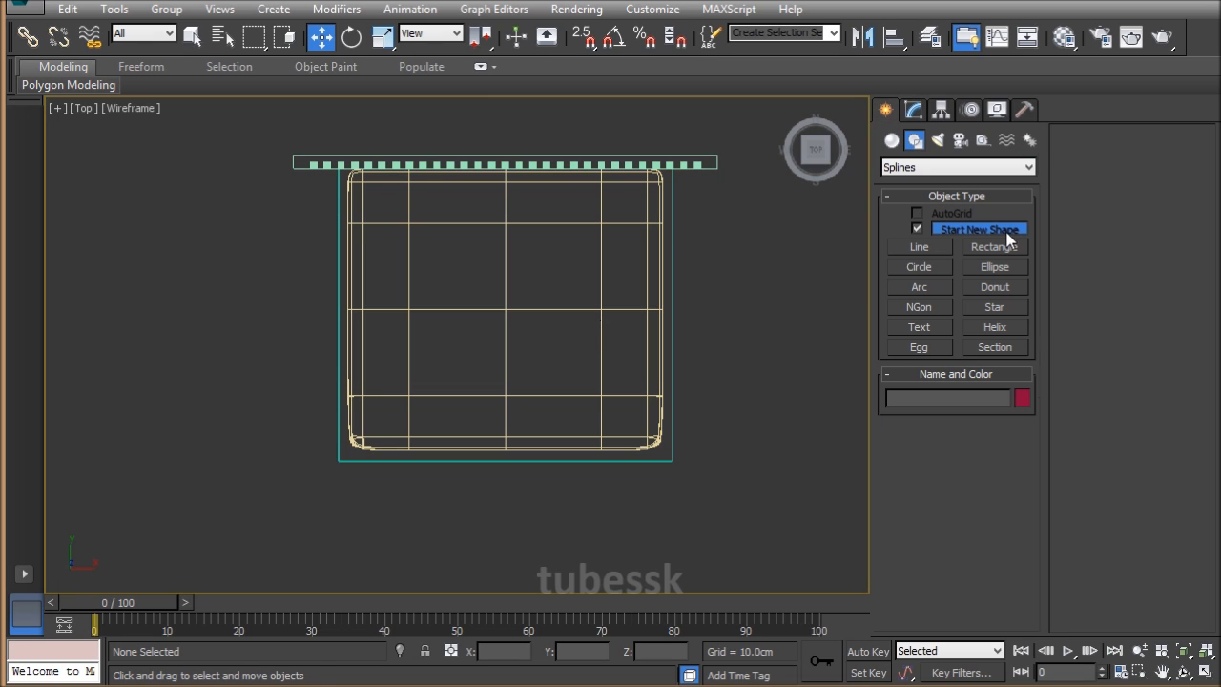
right_click(560, 289)
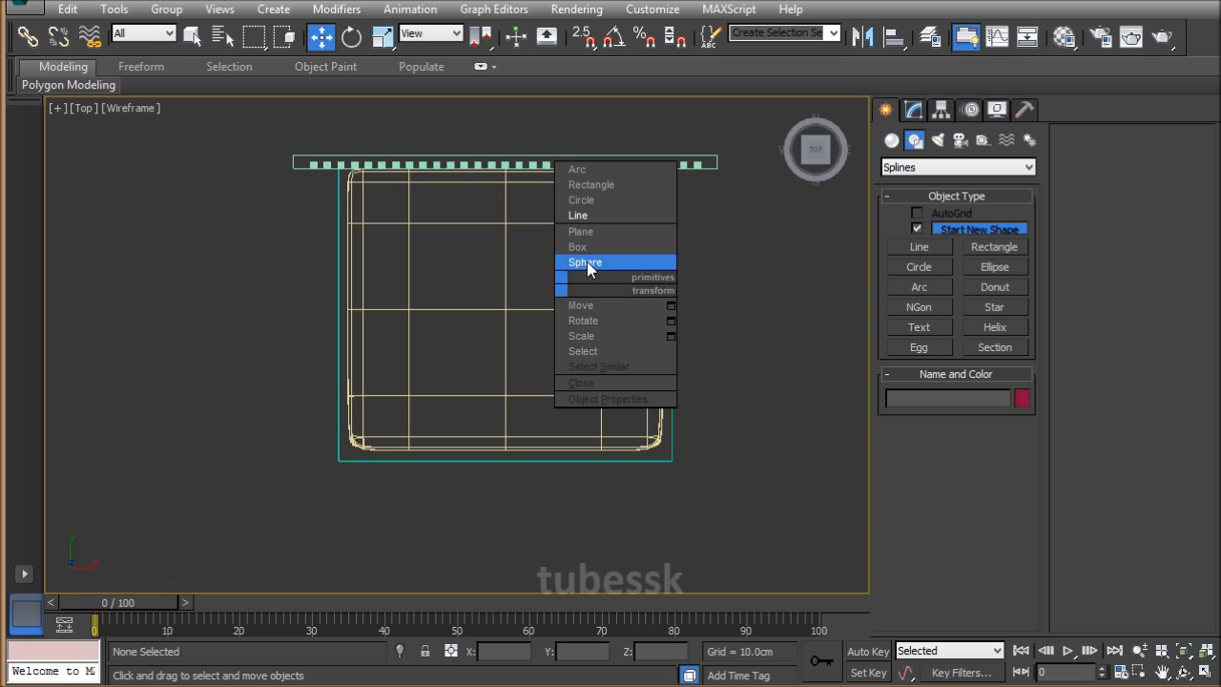
click(607, 186)
drag(534, 342, 591, 453)
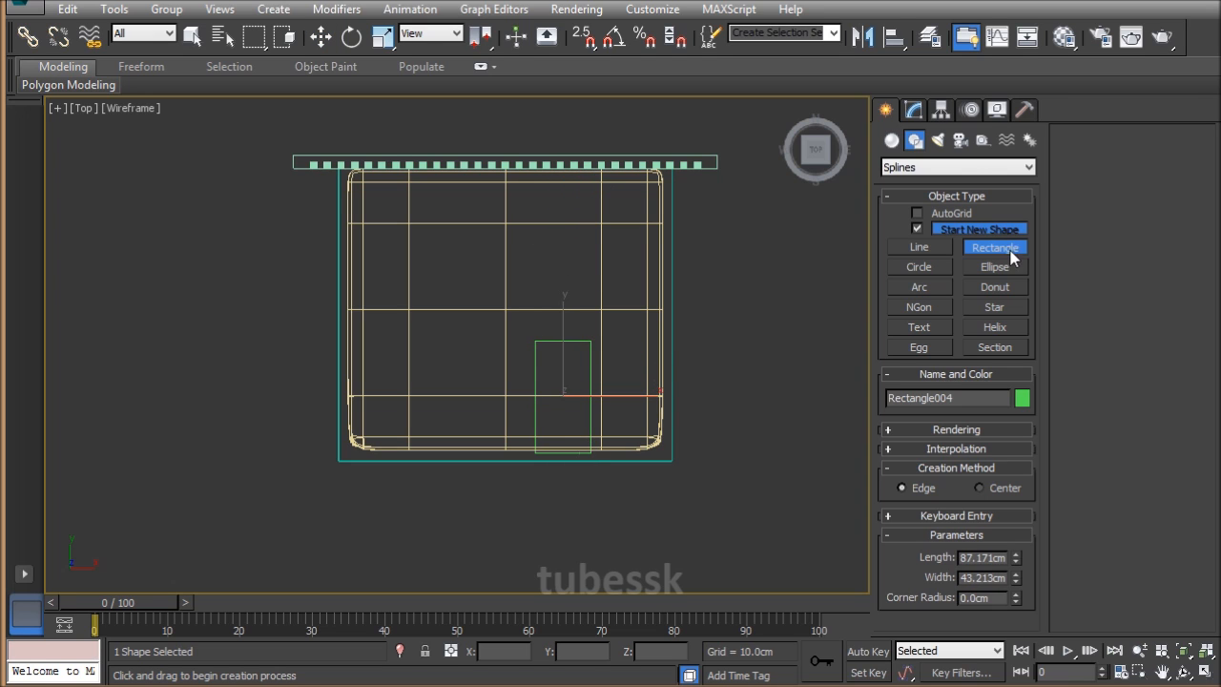
In the Left view, raise the new rectangle to a height of about 44.8 cm, just above the mattress.
scroll(676, 495, up, 3)
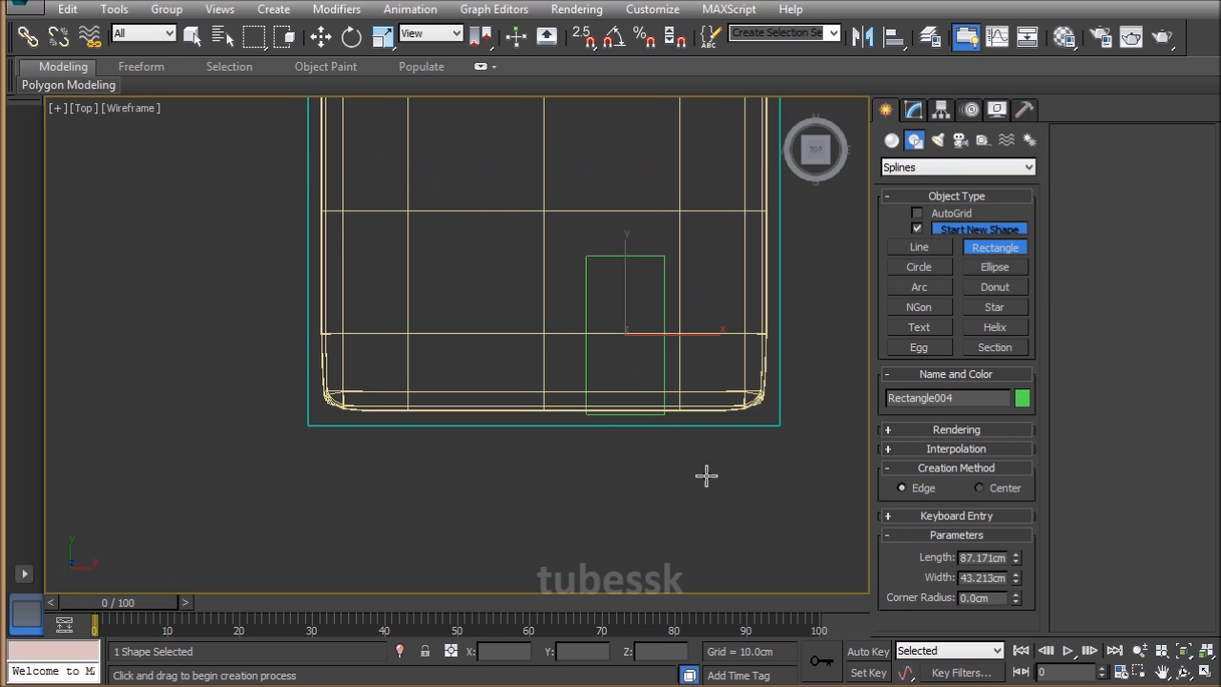
key(w)
scroll(585, 286, up, 3)
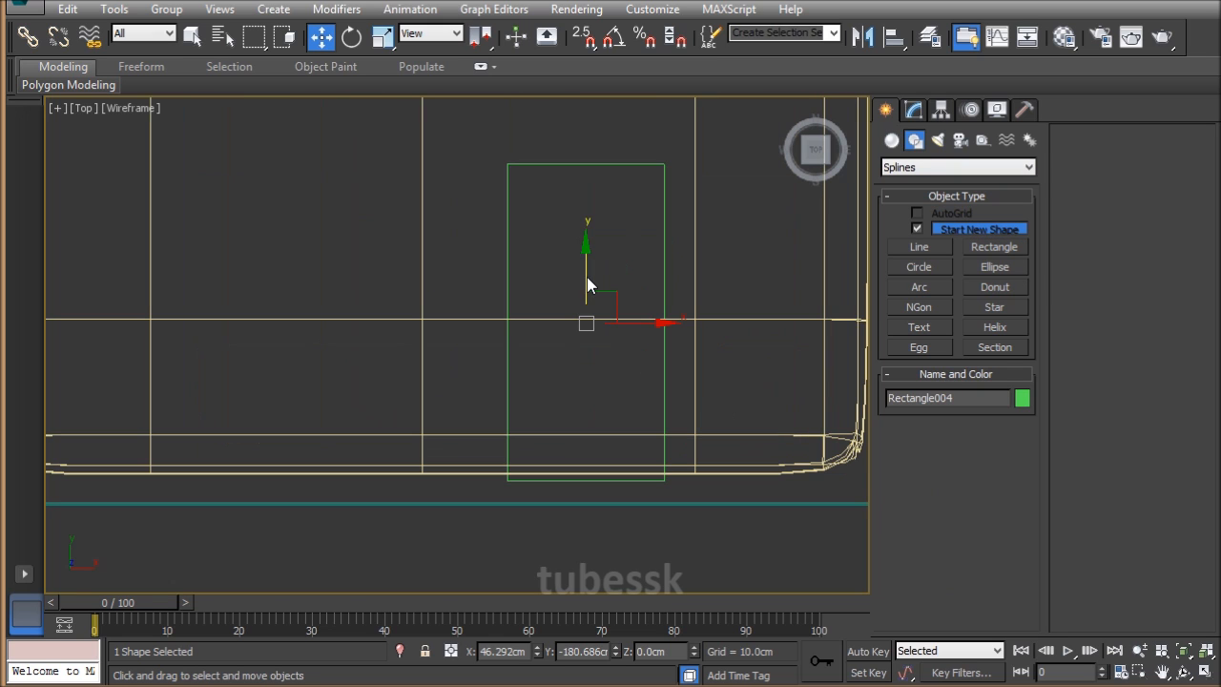
middle_drag(602, 292, 622, 371)
key(alt+w)
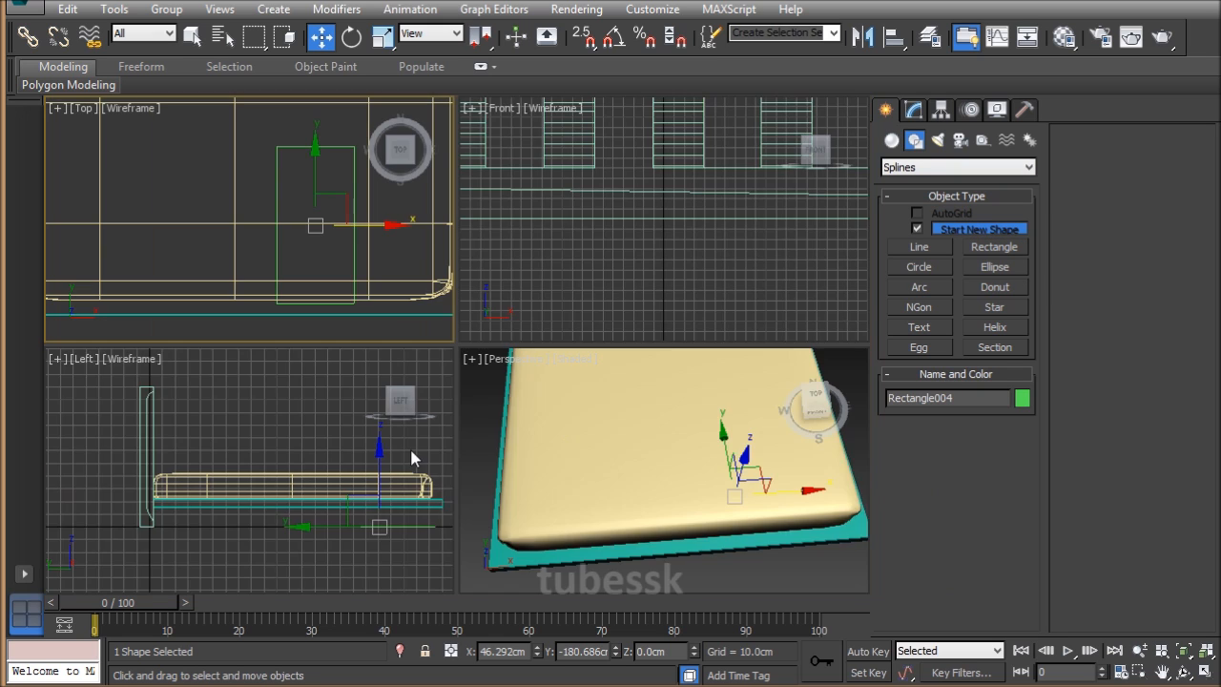
right_click(357, 467)
key(alt+w)
drag(697, 405, 720, 281)
scroll(806, 340, up, 3)
Extrude the raised rectangle into a thin slab and add an Edit Poly modifier to it.
click(913, 109)
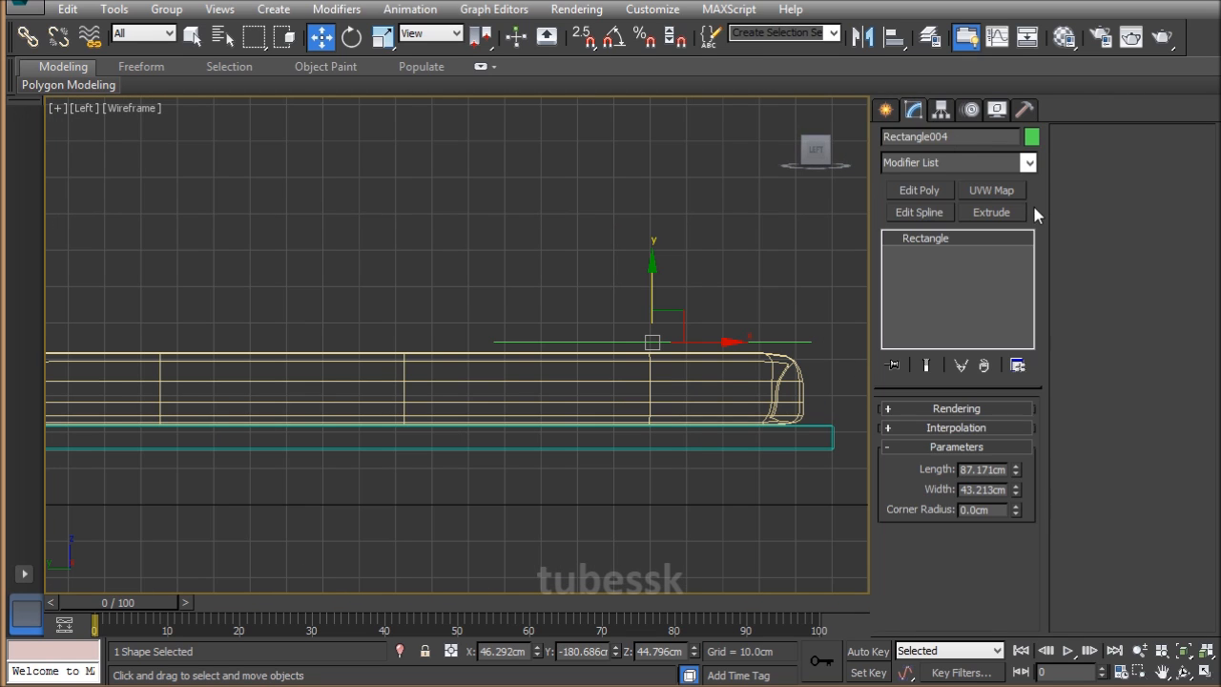
click(991, 211)
drag(1011, 434, 1010, 491)
click(927, 187)
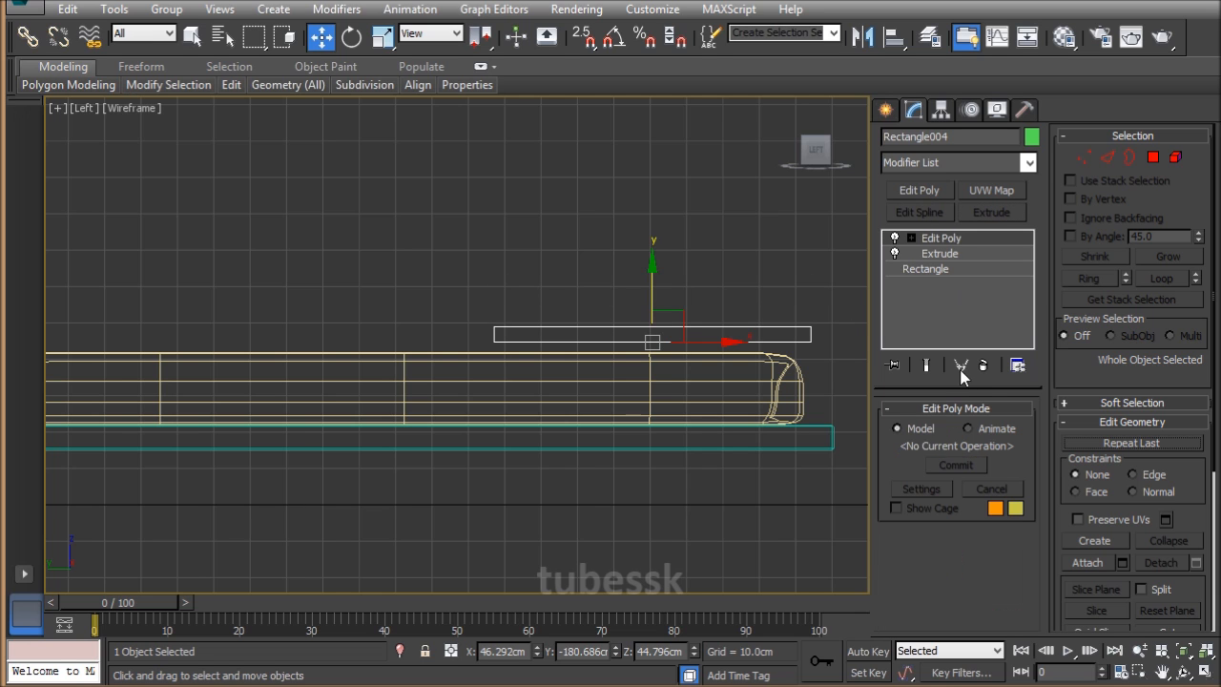
Connect the slab's four lengthwise edges with 2 segments and a pinch of 87, adding edge loops near both ends.
click(1105, 158)
drag(567, 300, 754, 438)
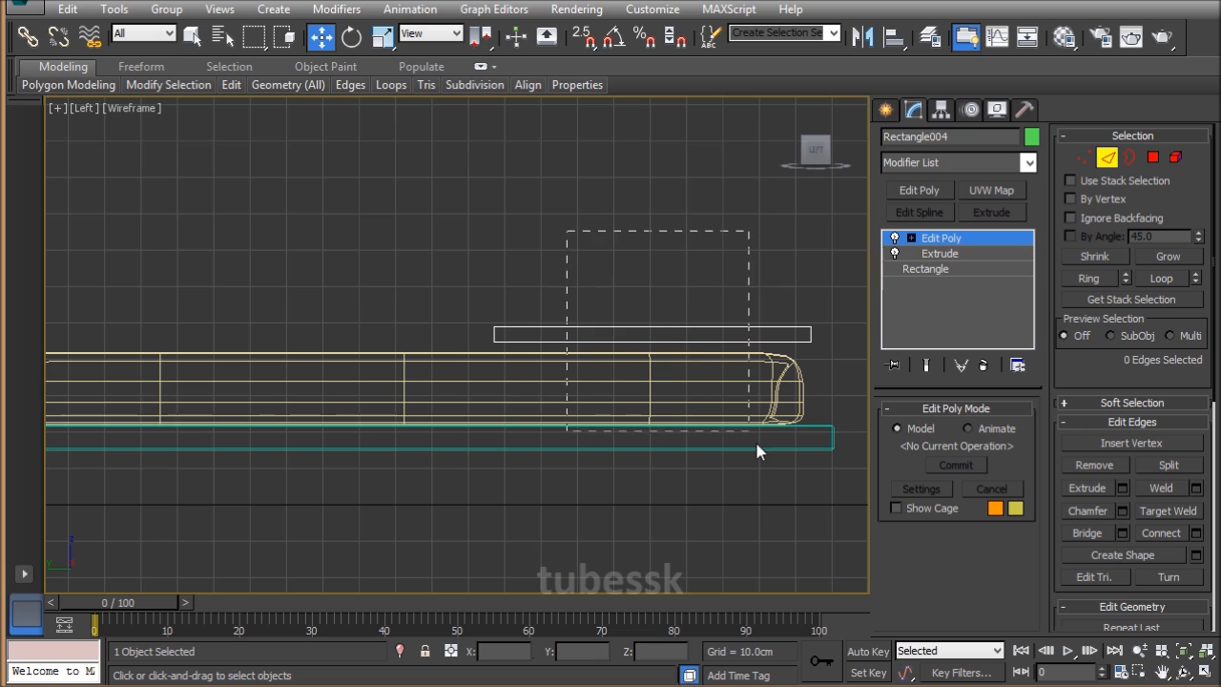
right_click(670, 247)
click(498, 316)
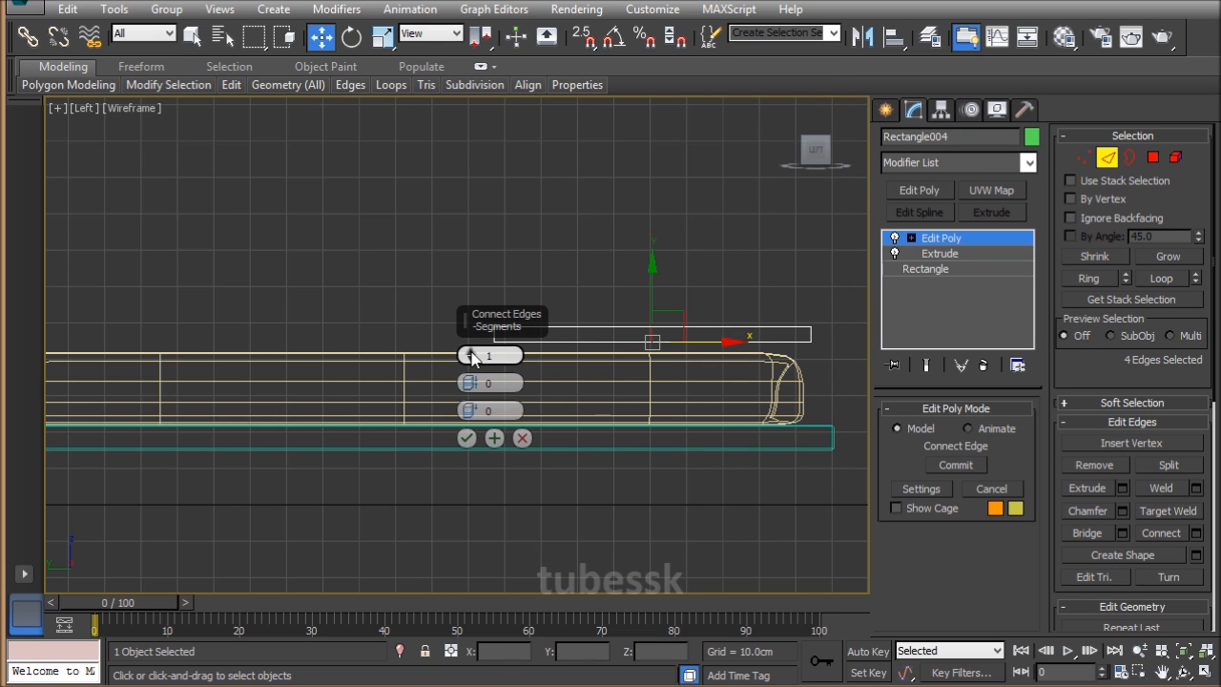
drag(469, 383, 501, 225)
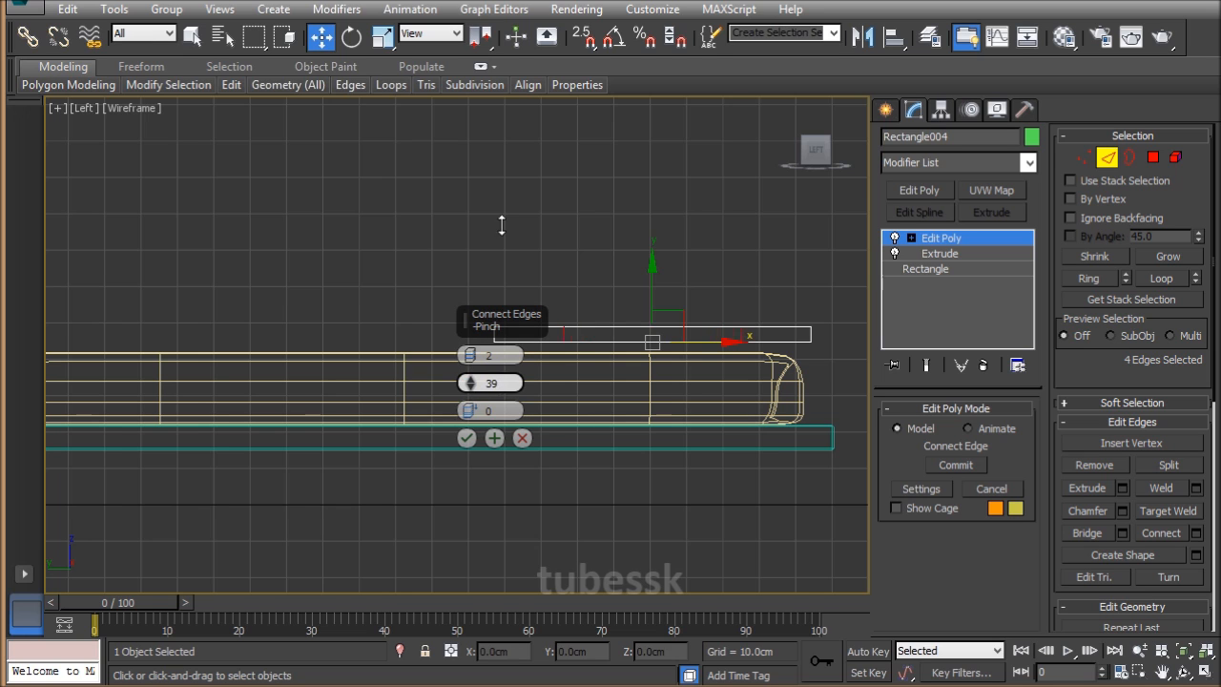
click(467, 438)
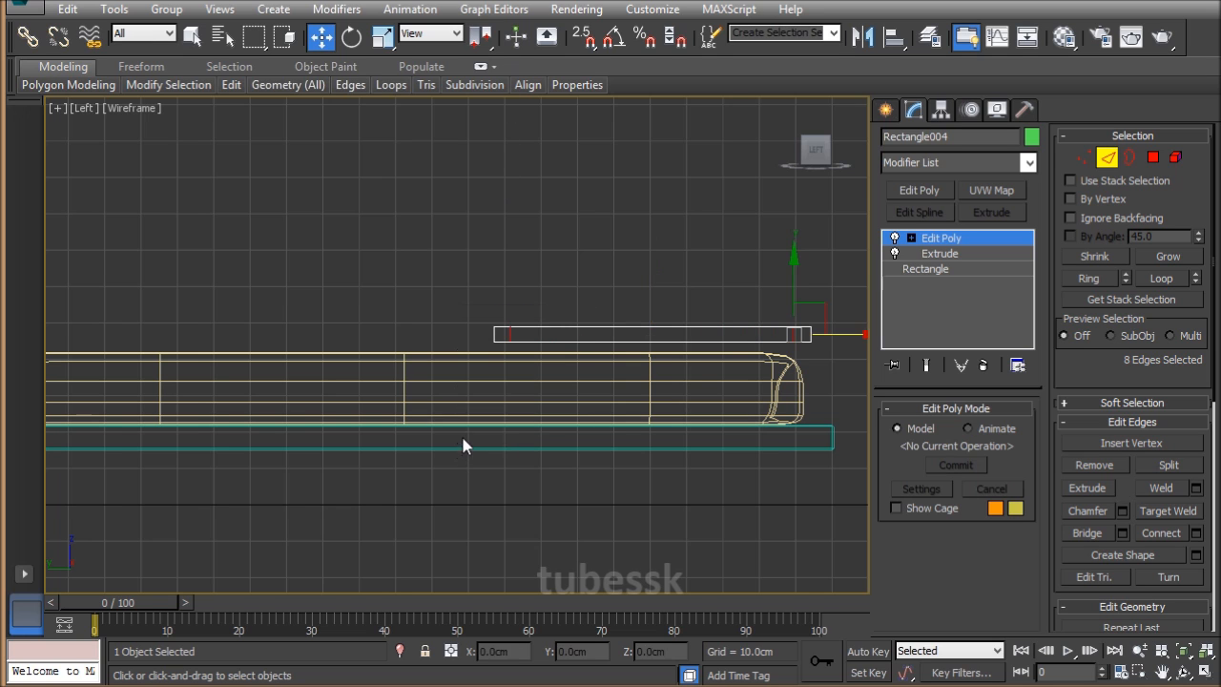
In the maximized Perspective view, connect the slab's selected crosswise edges with 2 segments and a pinch of 87, adding loops along both long sides.
middle_drag(687, 360, 659, 385)
key(alt+w)
right_click(732, 382)
key(alt+w)
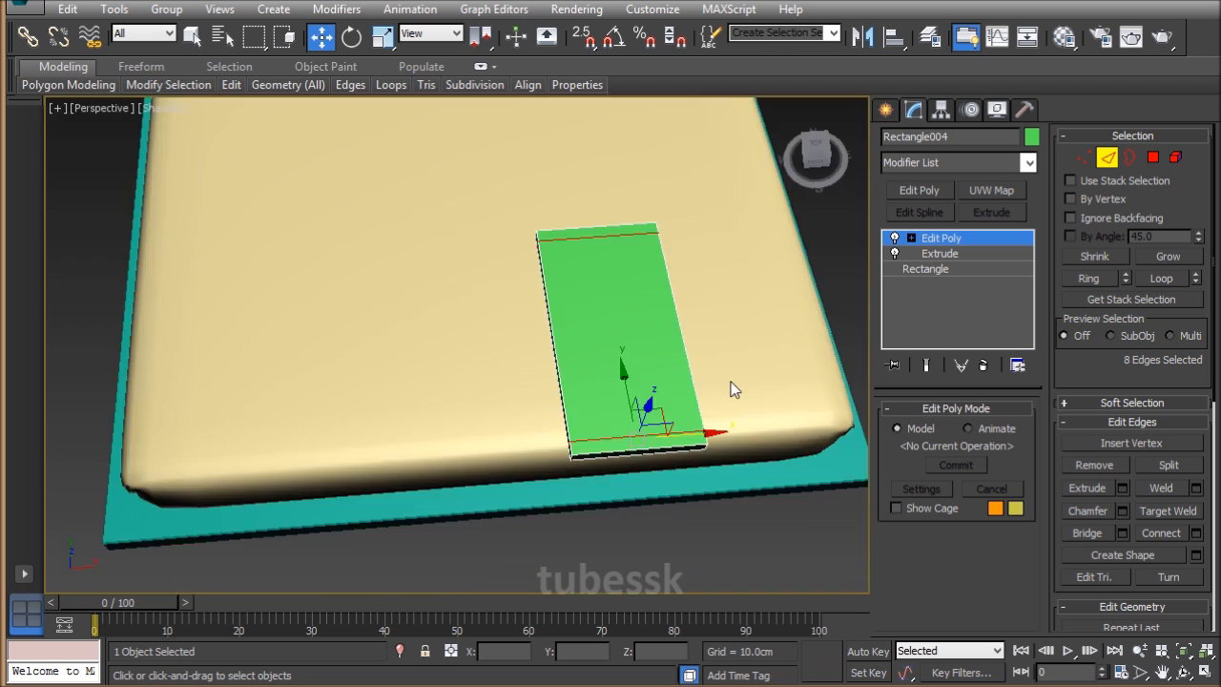
alt+middle_drag(735, 422, 787, 364)
scroll(685, 293, up, 2)
middle_drag(685, 293, 508, 238)
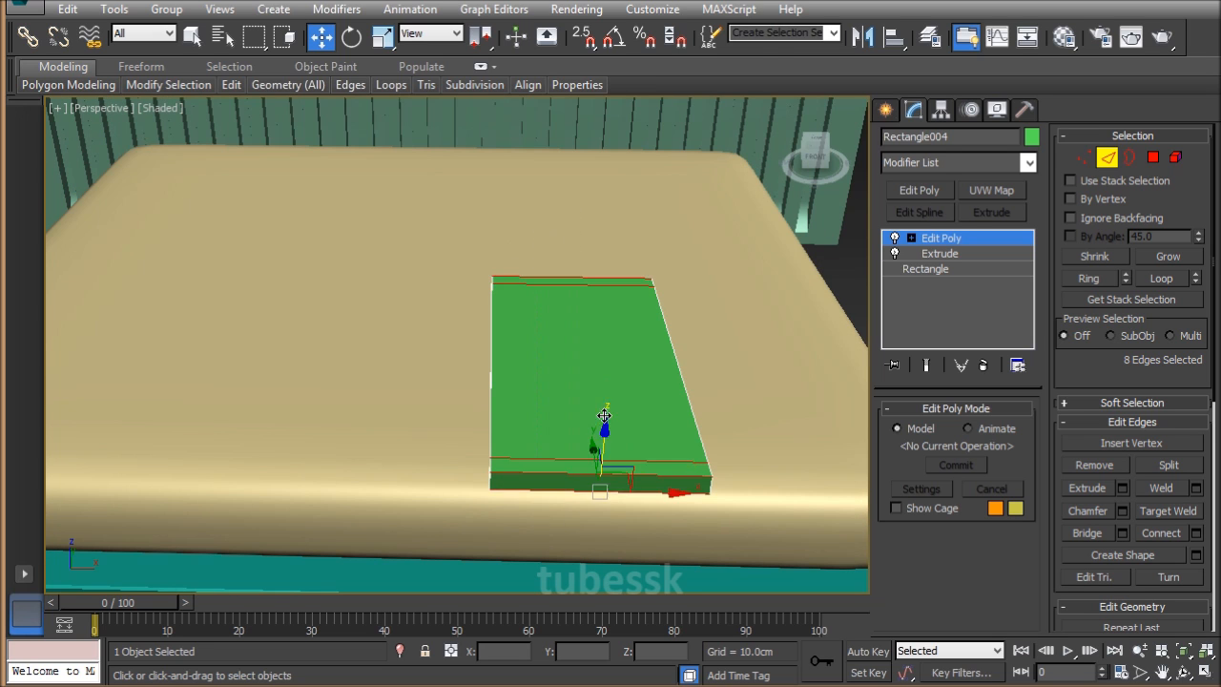
right_click(539, 449)
click(424, 444)
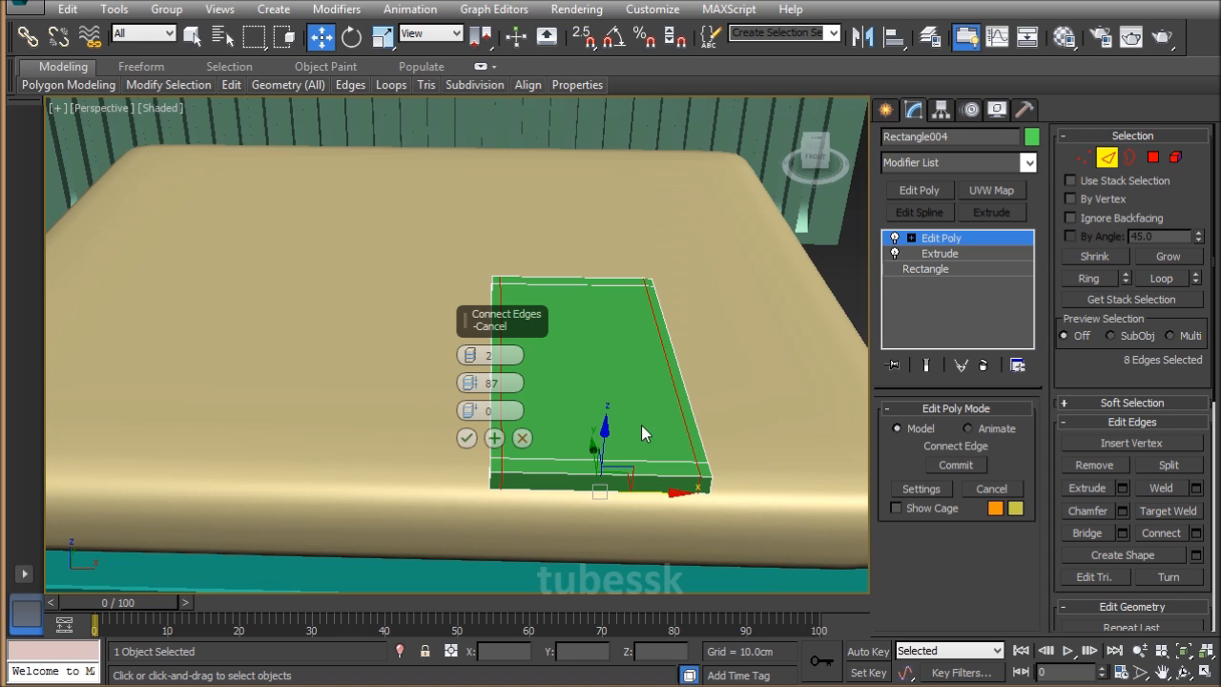
click(466, 439)
Connect the slab's lengthwise edges between the two end loops with 3 segments and a pinch of 0.
alt+middle_drag(537, 509, 692, 486)
drag(551, 398, 552, 399)
right_click(580, 342)
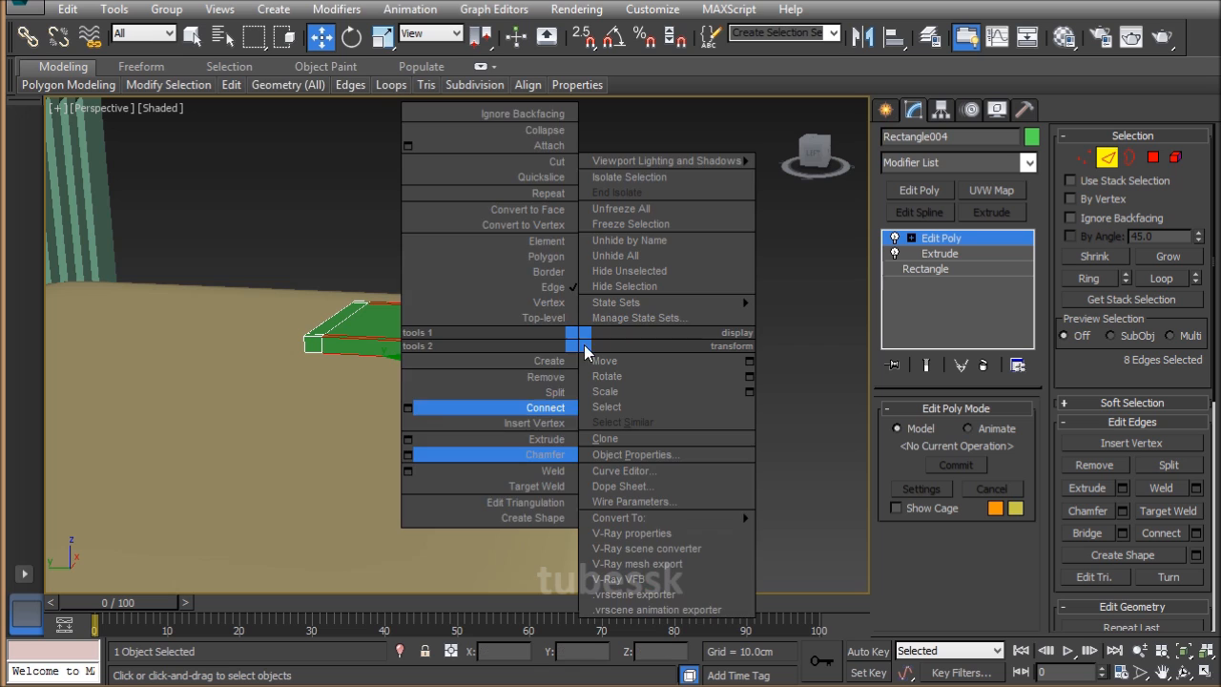
click(409, 410)
alt+middle_drag(690, 356, 786, 431)
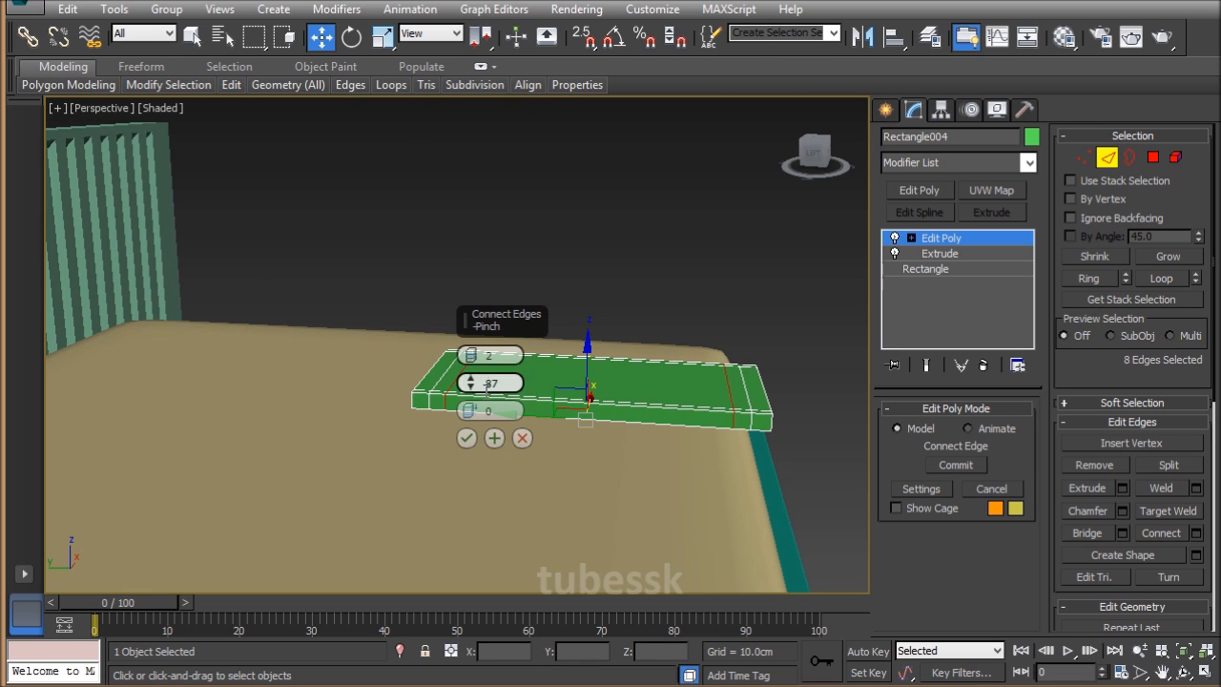
right_click(474, 385)
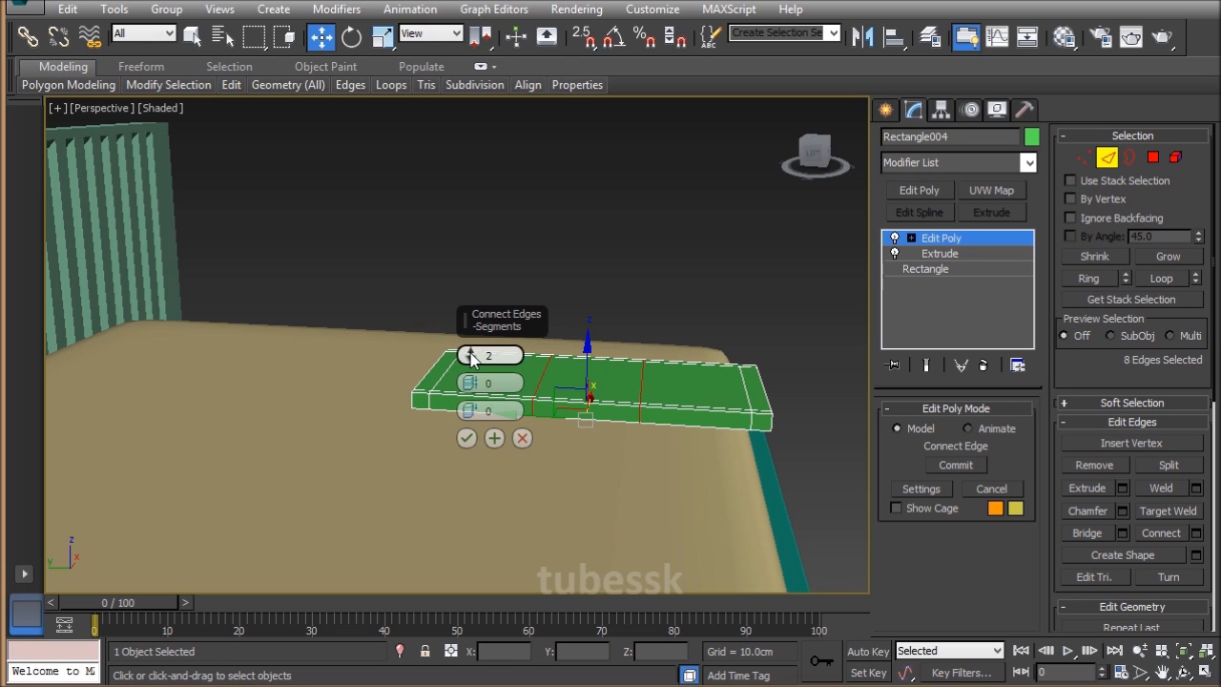
click(470, 356)
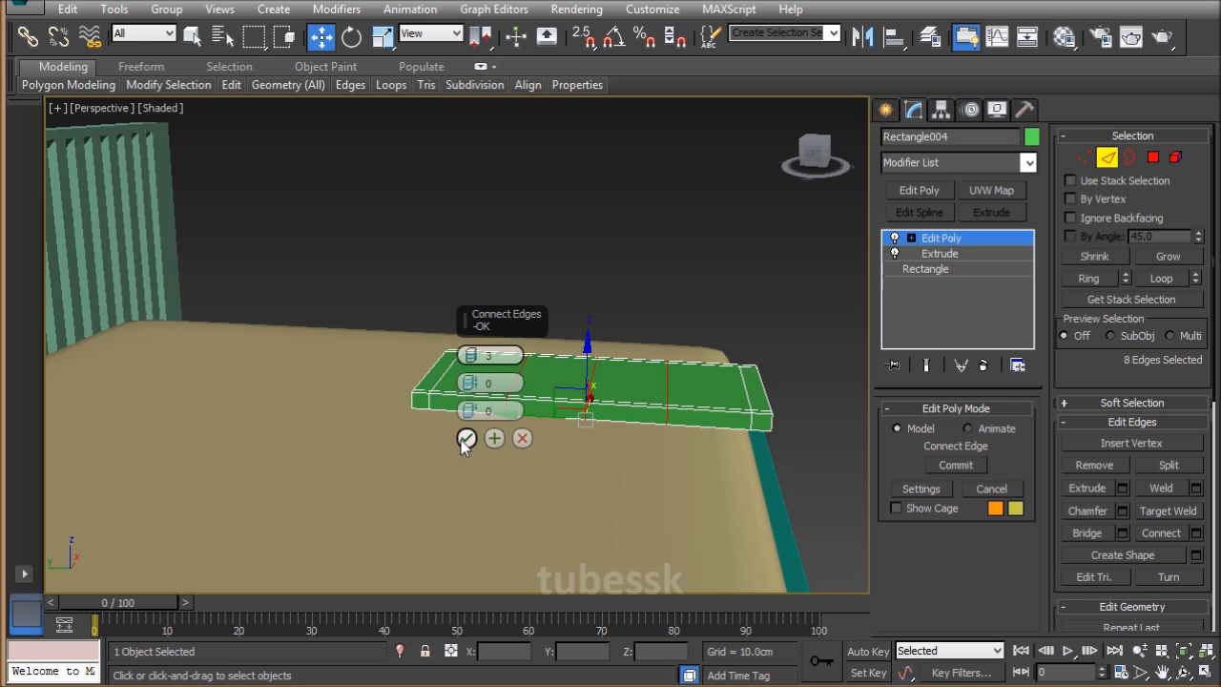
Connect the green slab's selected edges with three segments and lower the slab's front-end vertices beyond the mattress edge.
click(465, 438)
alt+middle_drag(725, 449, 686, 410)
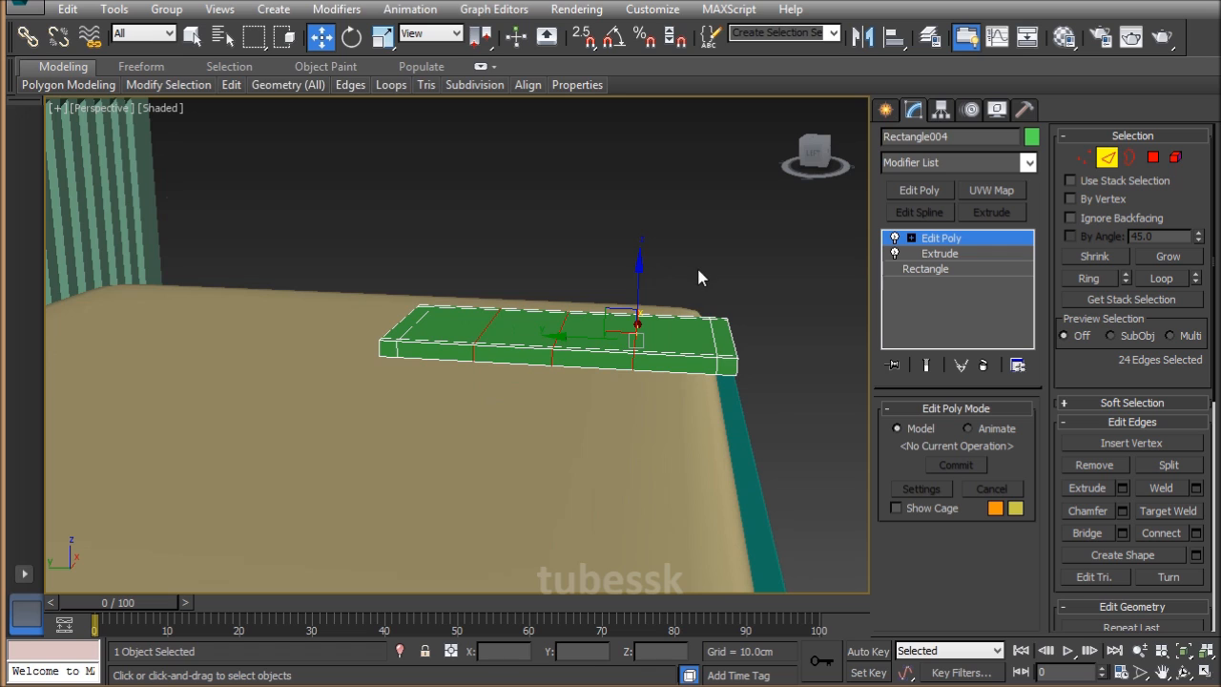
key(1)
drag(676, 234, 761, 345)
middle_drag(764, 427, 732, 357)
drag(592, 201, 770, 353)
middle_drag(792, 378, 774, 330)
drag(589, 226, 621, 226)
click(695, 166)
drag(673, 166, 751, 291)
mouse_move(757, 298)
alt+middle_down()
mouse_move(756, 278)
mouse_move(735, 349)
mouse_move(753, 322)
alt+middle_up()
scroll(735, 357, up, 3)
drag(687, 187, 691, 231)
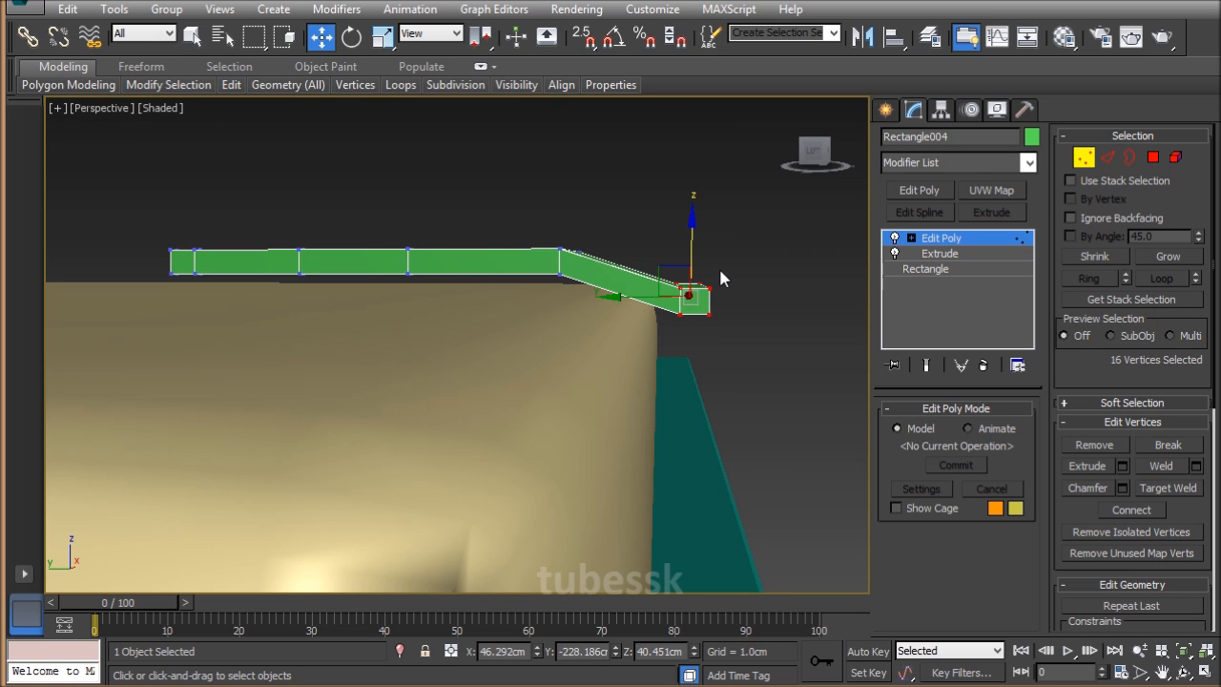
Rotate the slab's front-end vertices downward and lower them further beside the mattress.
key(e)
drag(742, 236, 777, 345)
key(w)
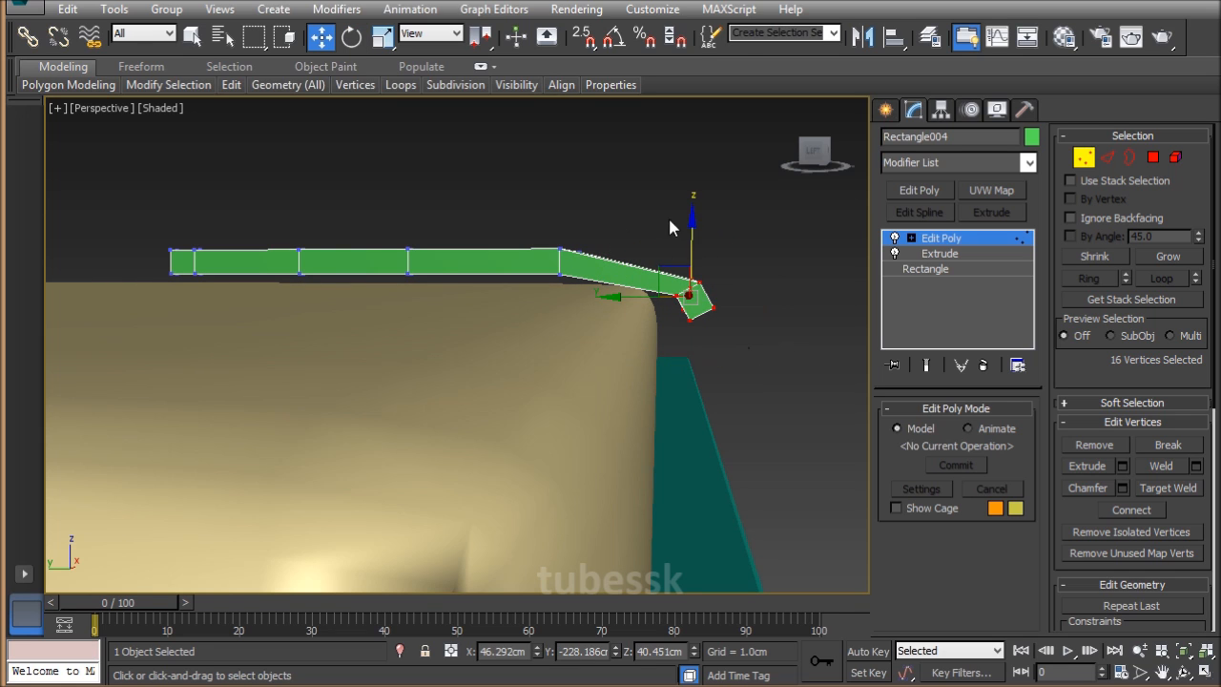
drag(697, 248, 700, 322)
In the Left view, move the slab's last inner vertex row to the mattress corner and rotate it to follow the bend.
drag(525, 225, 614, 288)
key(alt+w)
middle_click(422, 437)
key(alt+w)
scroll(658, 415, up, 3)
middle_drag(745, 424, 501, 418)
scroll(558, 372, up, 3)
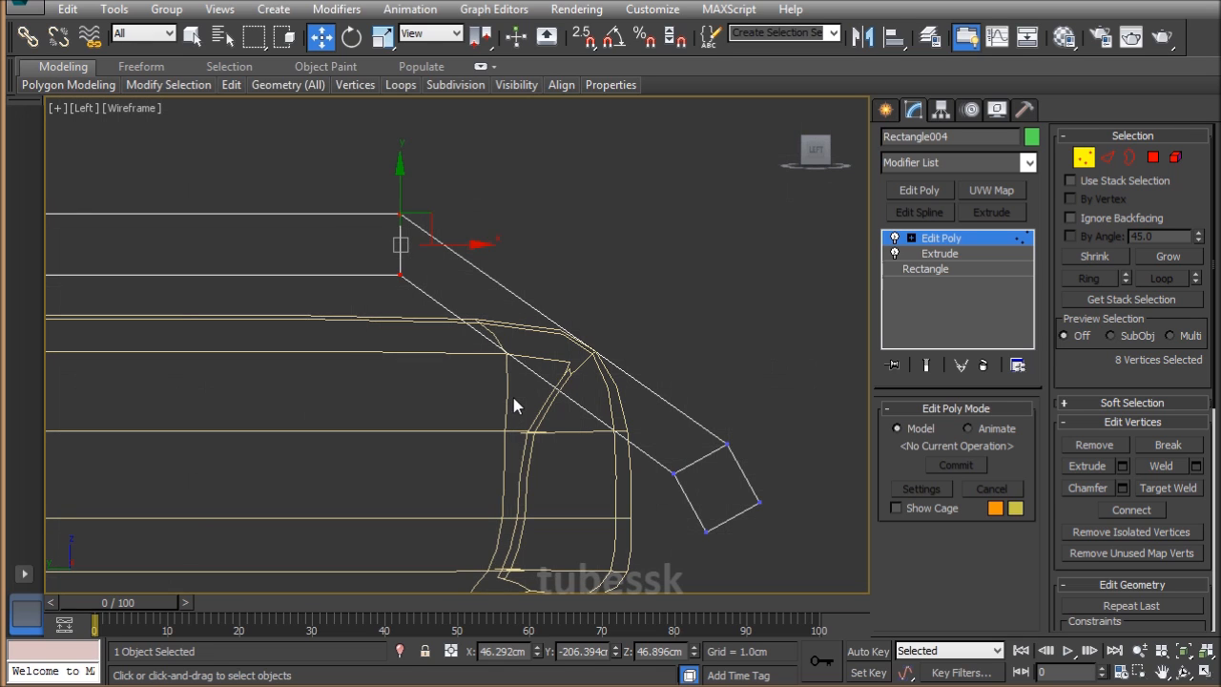
middle_drag(464, 320, 487, 335)
drag(430, 226, 683, 293)
key(e)
scroll(418, 390, down, 3)
middle_drag(418, 390, 542, 376)
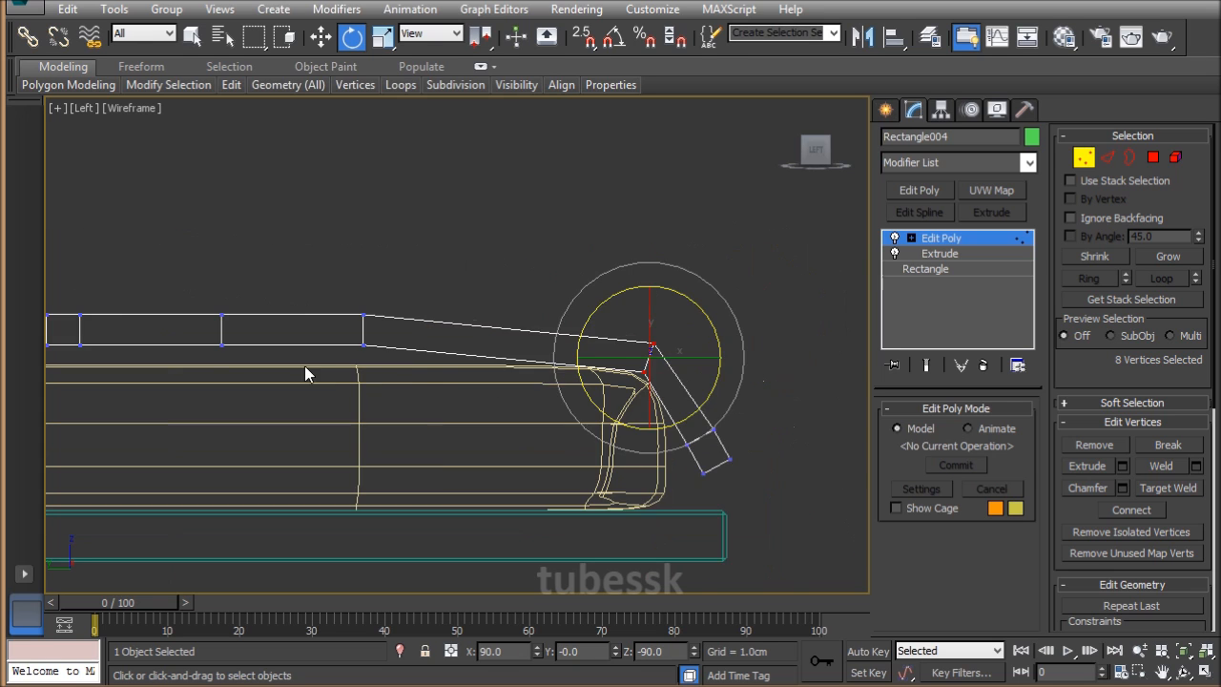
Lower all vertices of the slab's flat portion closer to the mattress top.
middle_drag(304, 362, 499, 338)
drag(178, 205, 603, 389)
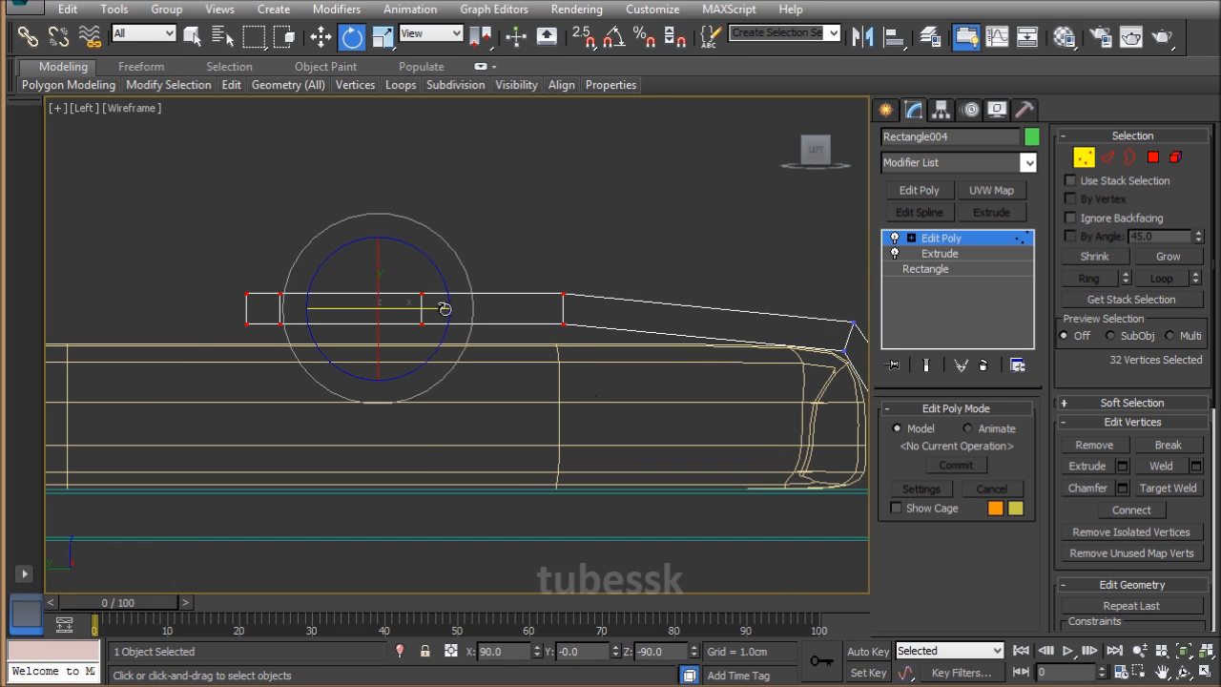
key(w)
drag(380, 235, 392, 252)
Reposition the vertices of the slab's hanging end and rotate them closer to vertical along the mattress side.
scroll(647, 378, up, 2)
middle_drag(647, 378, 411, 303)
middle_drag(696, 340, 571, 361)
drag(647, 431, 690, 422)
mouse_move(679, 370)
mouse_down()
mouse_move(668, 386)
mouse_move(667, 375)
mouse_up()
drag(697, 321, 574, 446)
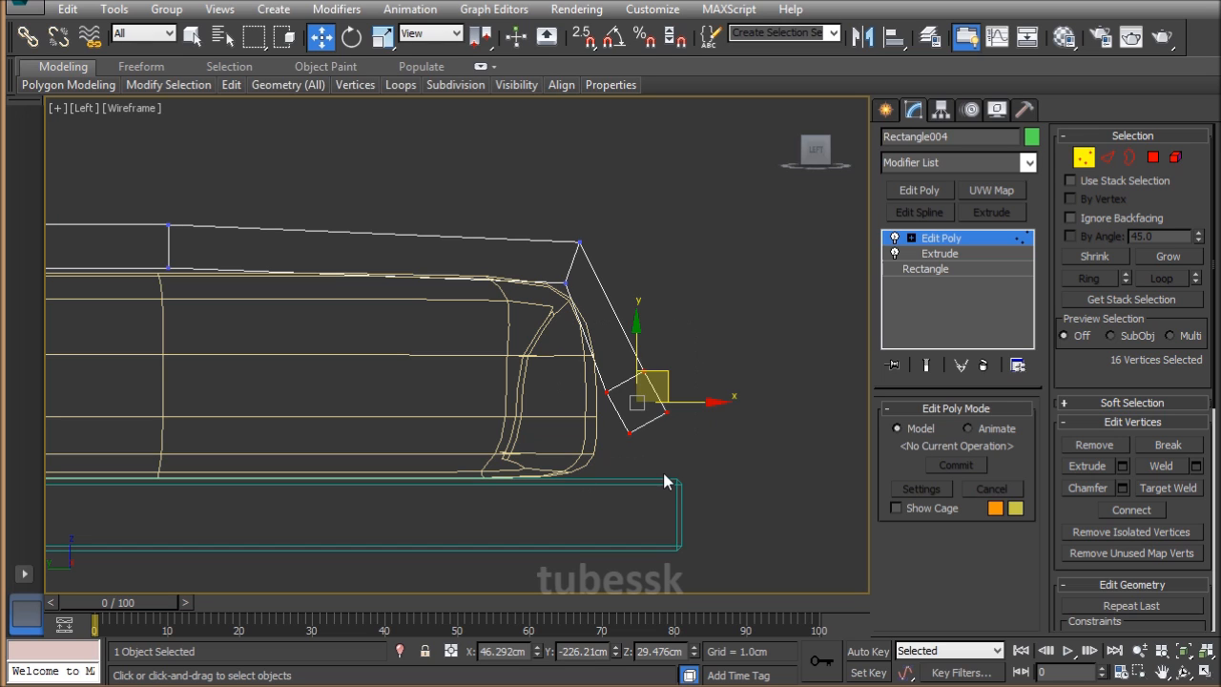
key(e)
drag(692, 357, 697, 410)
key(w)
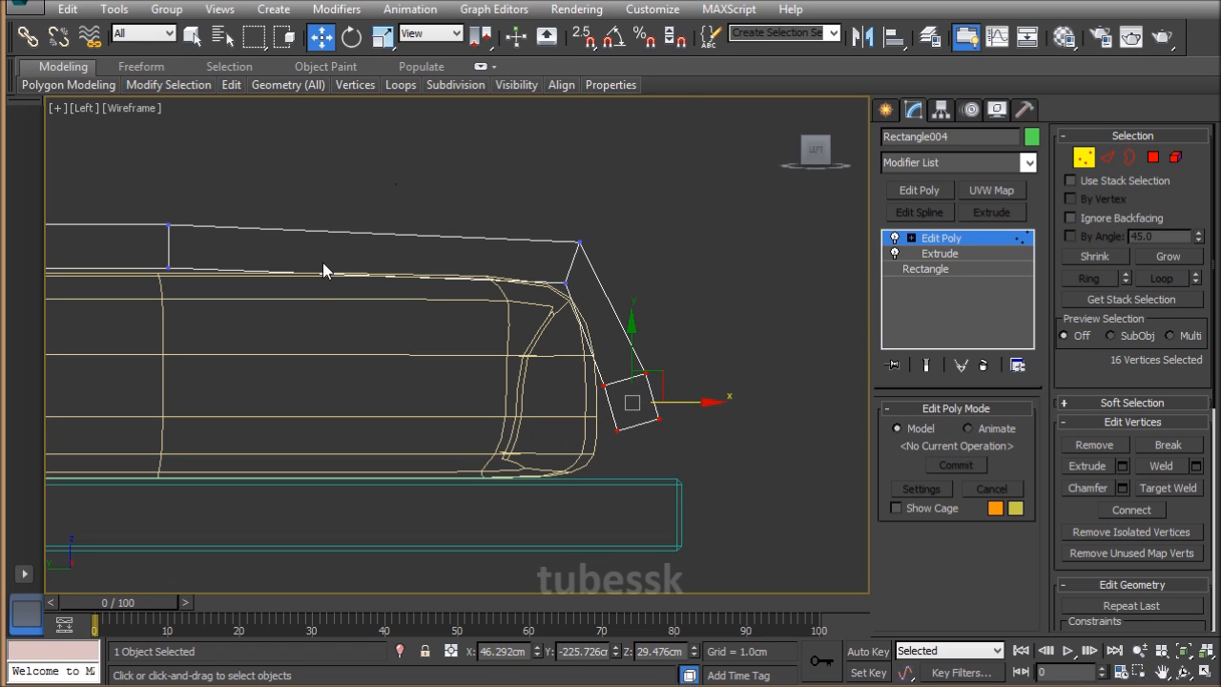
Slide the last vertex row of the slab's flat portion toward the bend and finish vertex editing.
middle_drag(322, 270, 643, 296)
scroll(644, 296, down, 4)
scroll(524, 229, up, 2)
drag(656, 329, 668, 379)
drag(641, 306, 735, 306)
click(951, 242)
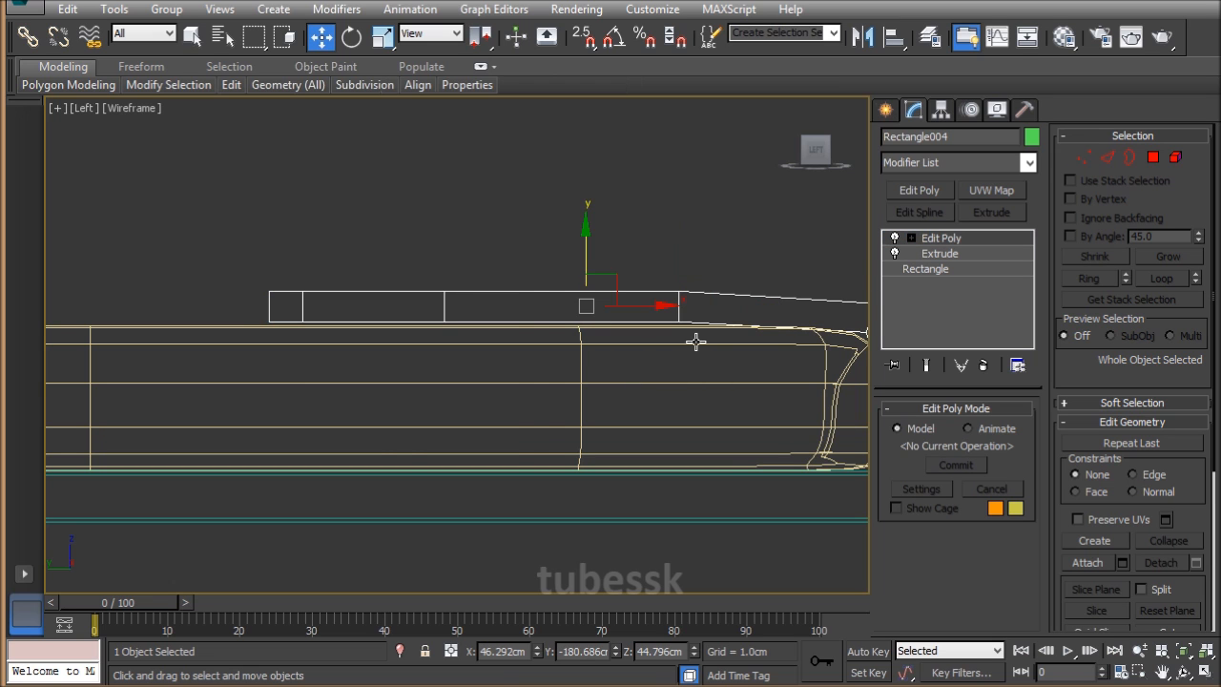
In the Perspective view, connect the slab's widthwise edges with three segments to divide it lengthwise.
key(alt+w)
right_click(657, 480)
key(alt+w)
alt+middle_drag(683, 391, 640, 412)
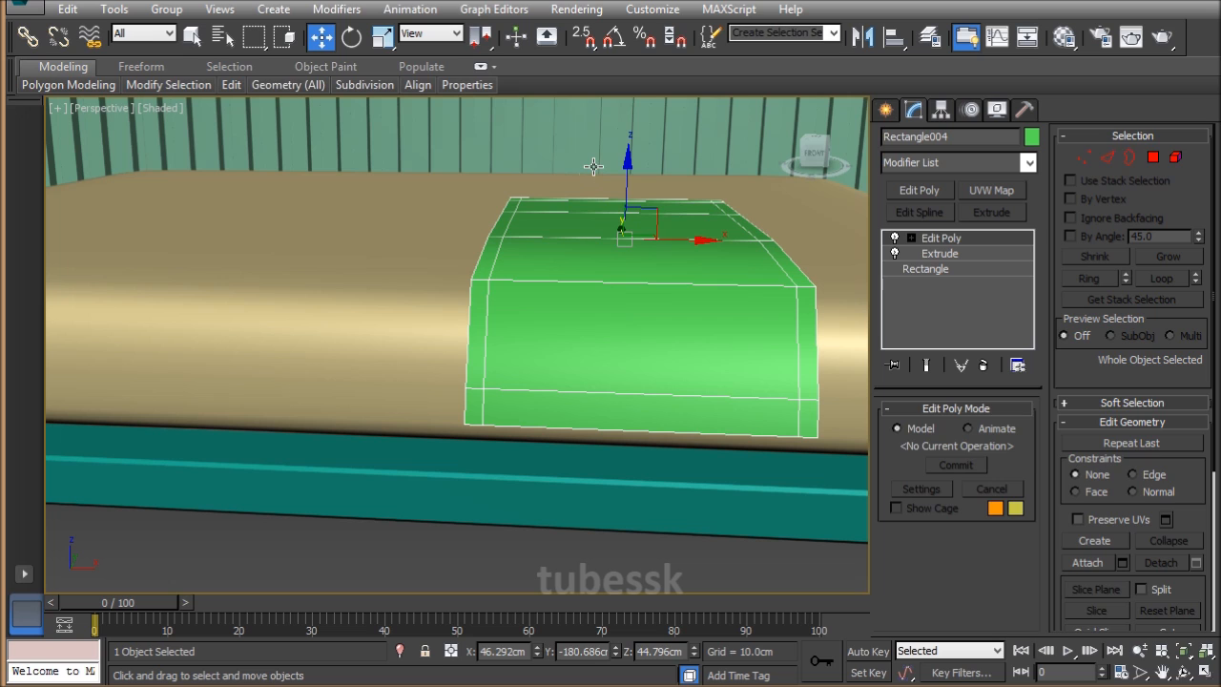
key(2)
right_click(656, 424)
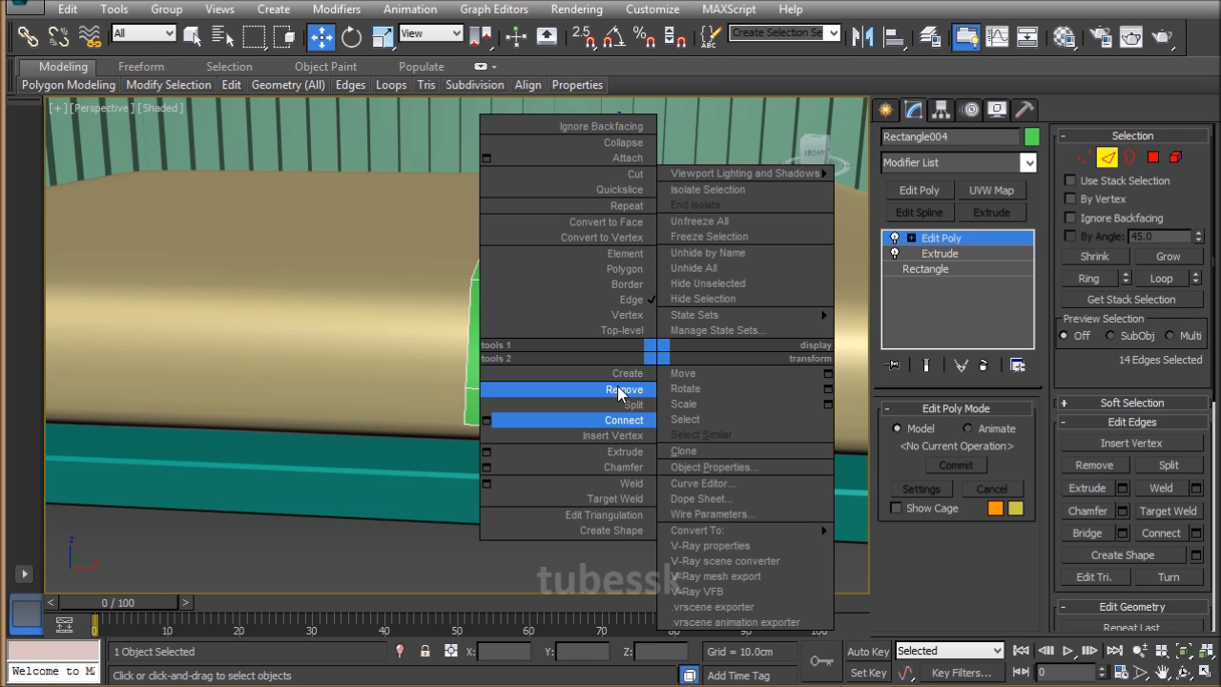
click(488, 422)
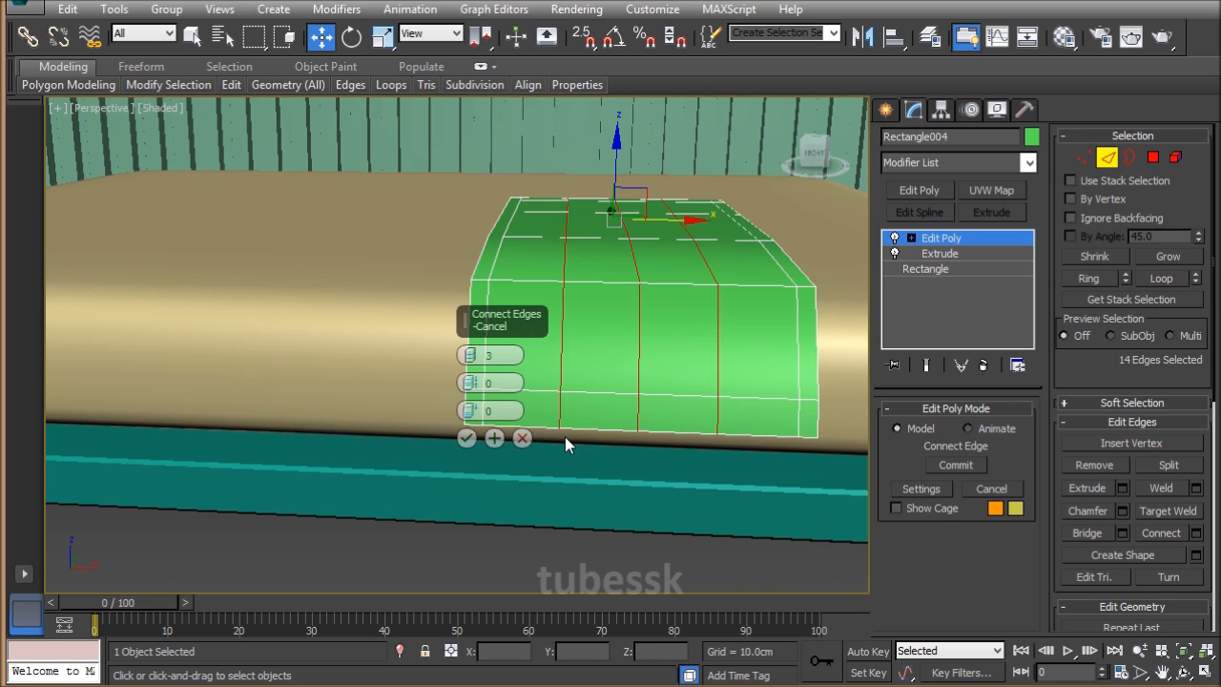
click(467, 438)
click(982, 241)
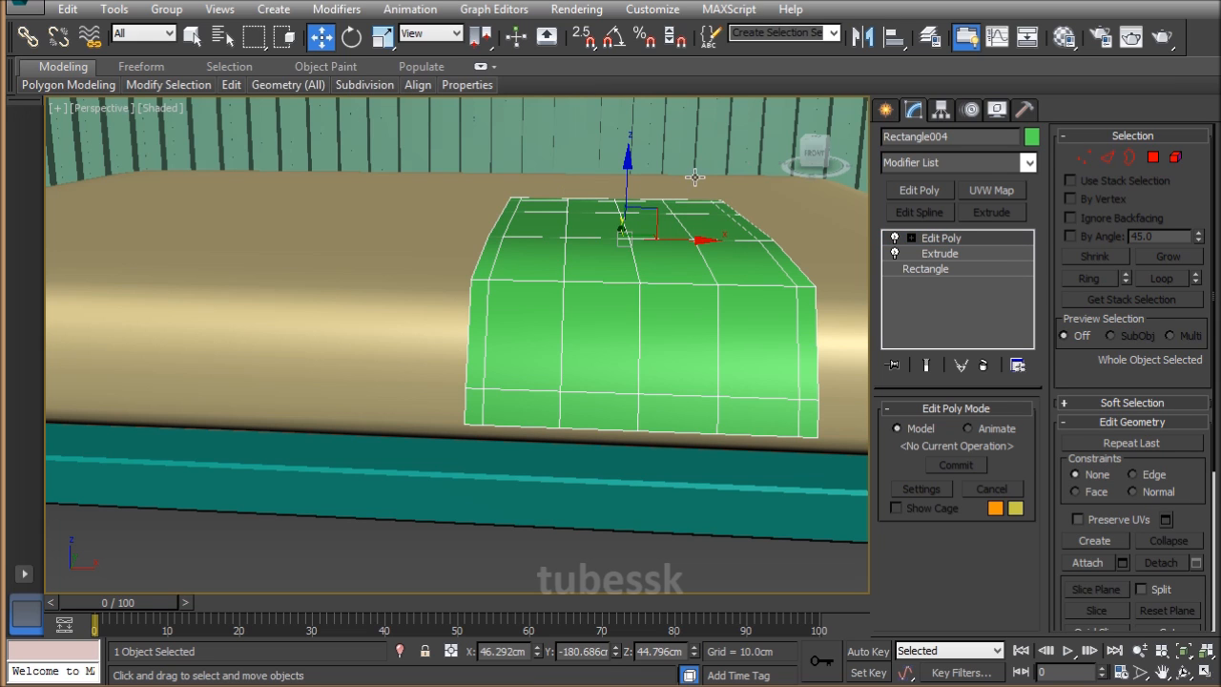
Apply a MeshSmooth modifier to the slab and set its iterations to 2.
click(343, 14)
mouse_move(482, 273)
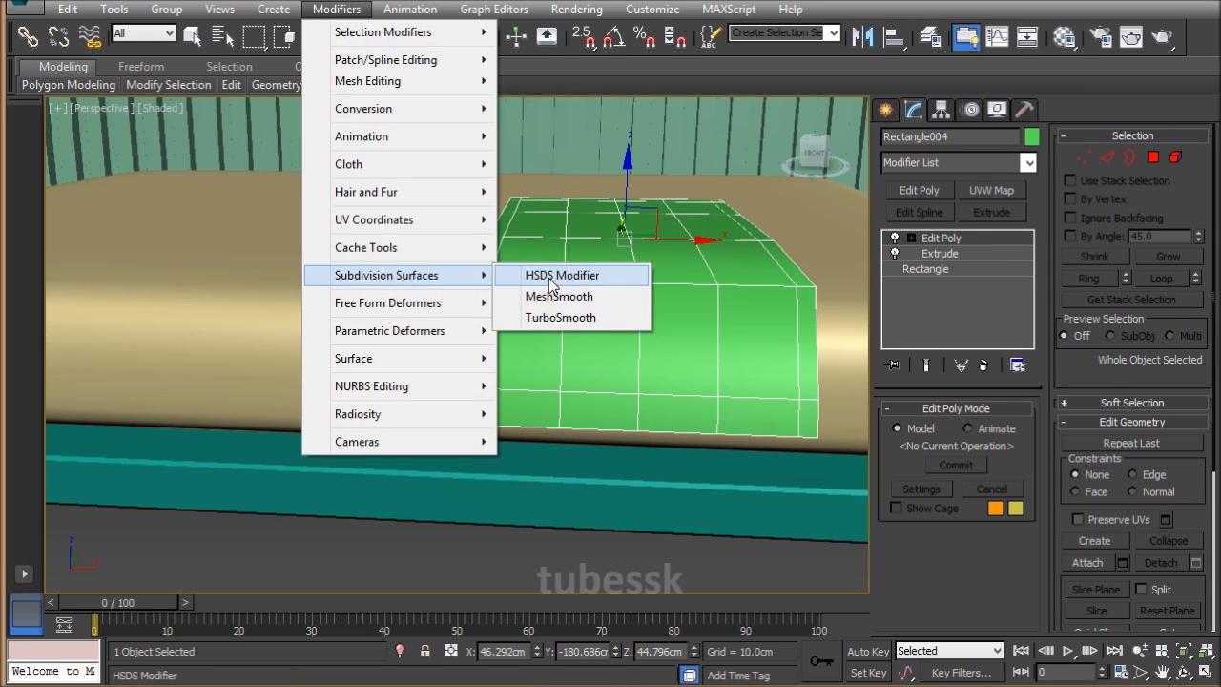
click(559, 296)
alt+middle_drag(853, 472, 795, 491)
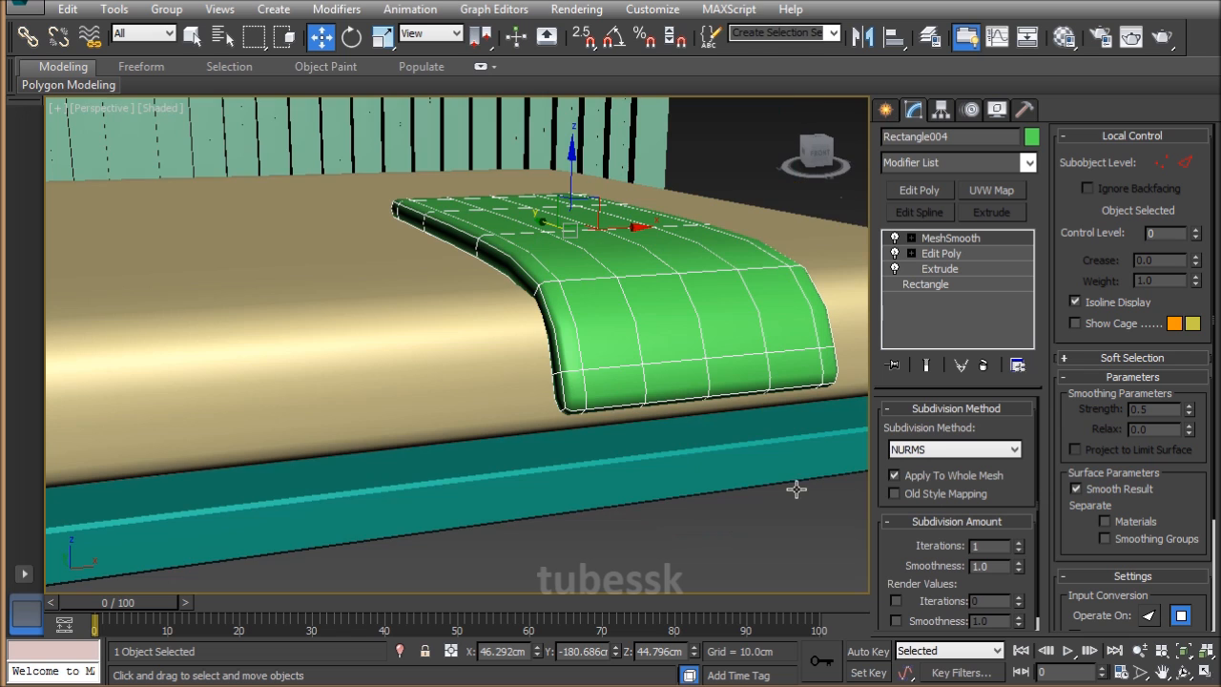
click(1018, 541)
alt+middle_drag(453, 403, 752, 394)
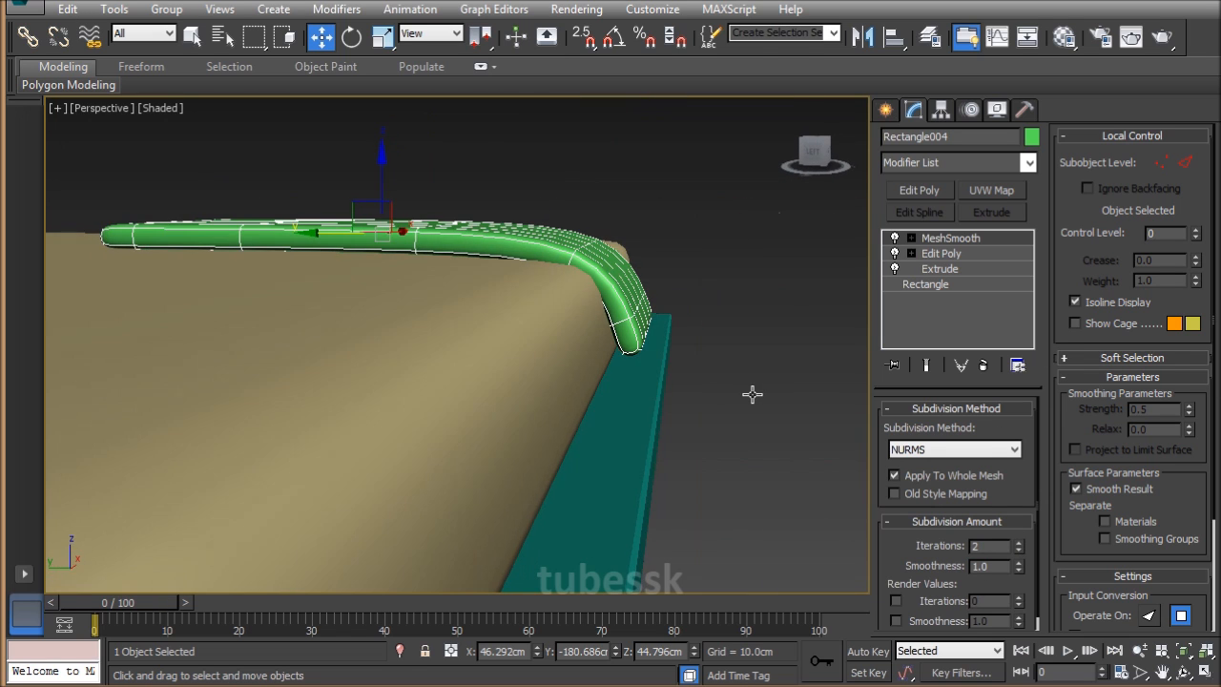
Reduce the slab's Extrude amount while displaying the smoothed end result.
click(944, 269)
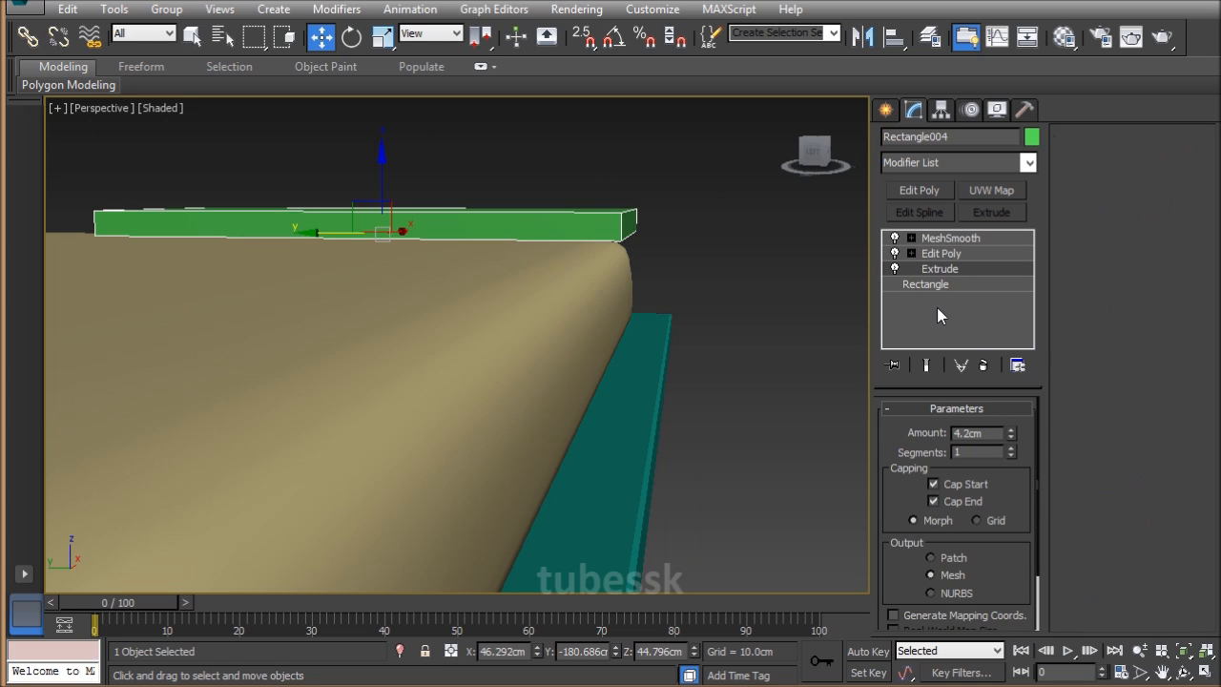
click(928, 366)
drag(1010, 433, 1006, 479)
alt+middle_drag(518, 399, 544, 379)
In the Left view, move the underside vertices at the cover's bend up and away from the mattress corner.
click(945, 250)
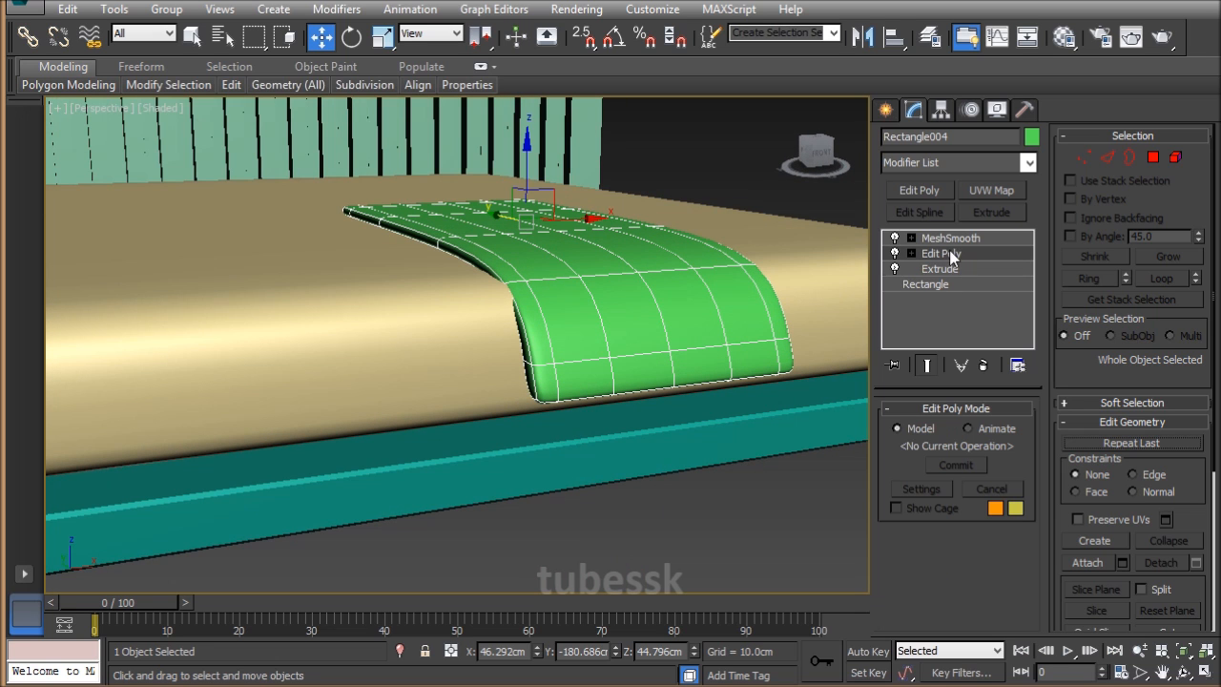
alt+middle_drag(514, 357, 479, 367)
key(alt+w)
right_click(346, 444)
key(alt+w)
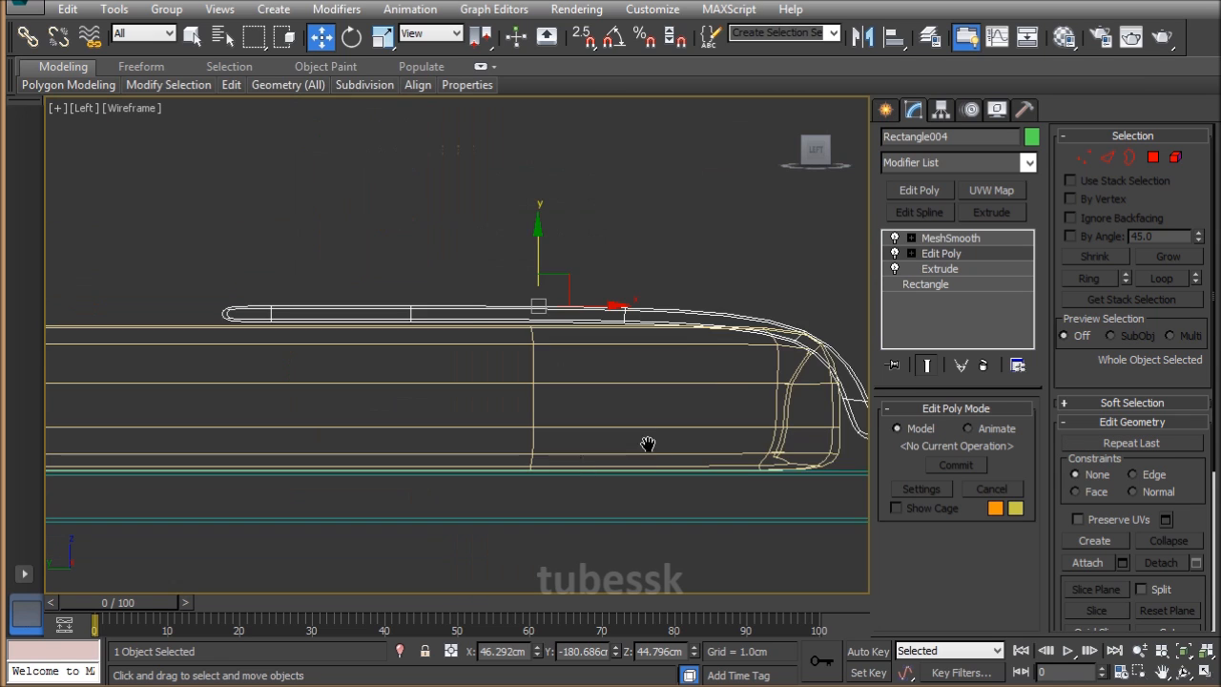
middle_drag(806, 429, 706, 425)
key(1)
drag(632, 234, 723, 367)
drag(751, 299, 743, 291)
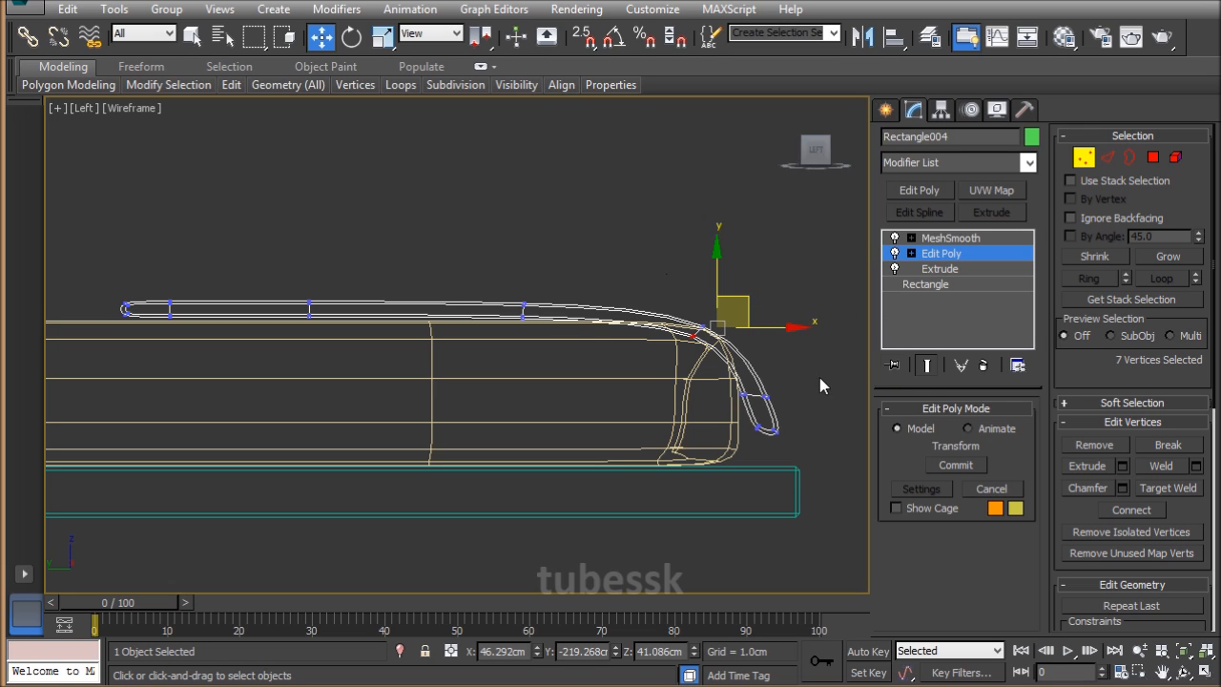
Move both vertex rows at the cover's bend outward past the mattress corner, using the unsmoothed cage for selection.
click(929, 366)
drag(789, 248, 760, 245)
drag(733, 304, 756, 358)
click(926, 362)
drag(744, 288, 750, 290)
key(alt+w)
key(alt+w)
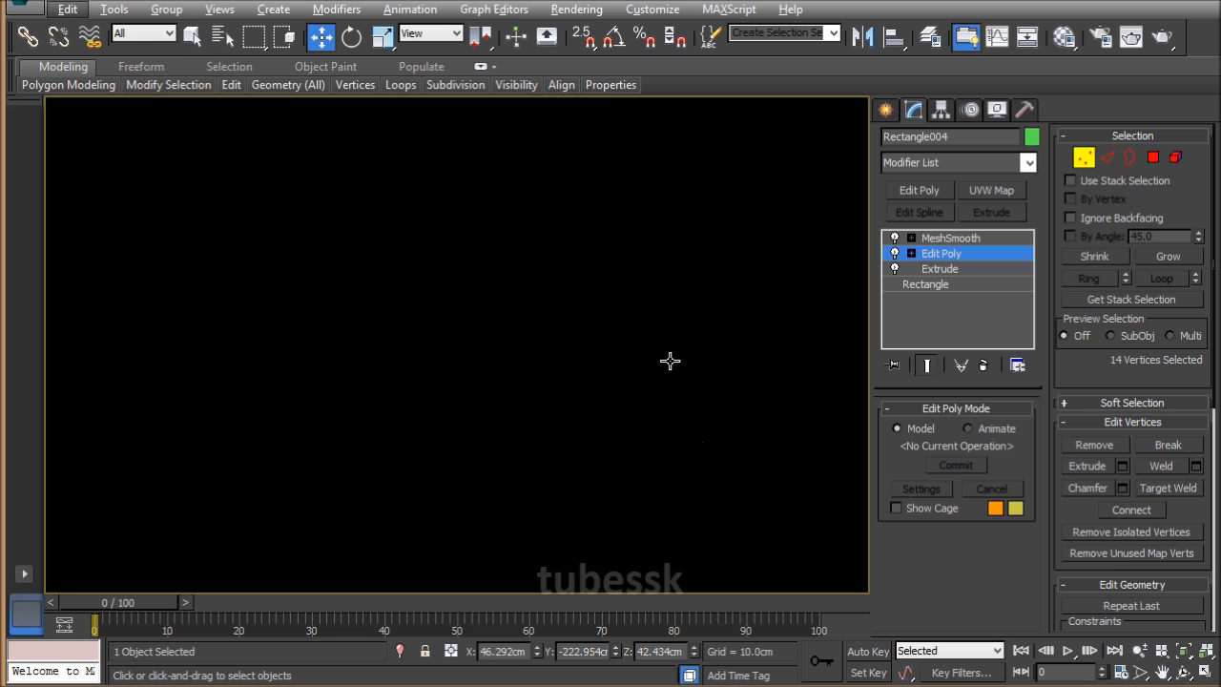
middle_drag(634, 379, 751, 428)
In the Left view, move the outer vertices of the cover's hanging end inward to make it thinner.
key(alt+w)
right_click(425, 479)
key(alt+w)
middle_drag(716, 480, 610, 407)
scroll(668, 374, up, 4)
middle_drag(668, 378, 661, 433)
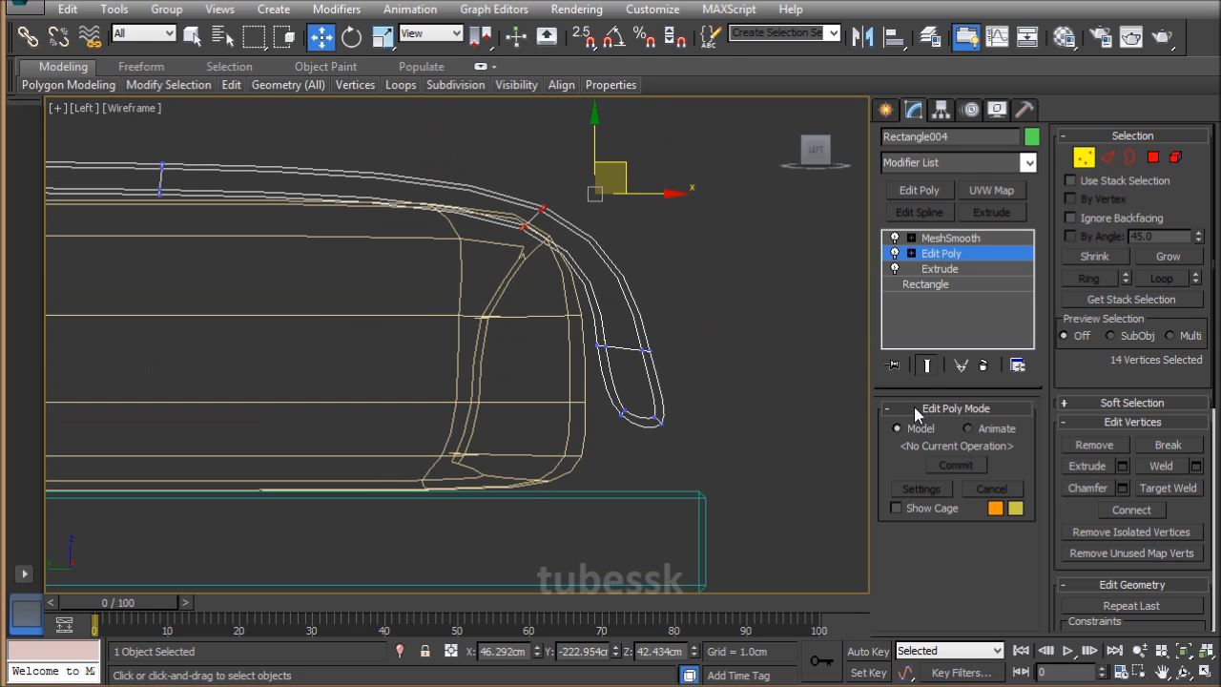
click(925, 367)
drag(650, 480, 649, 476)
drag(663, 402, 630, 402)
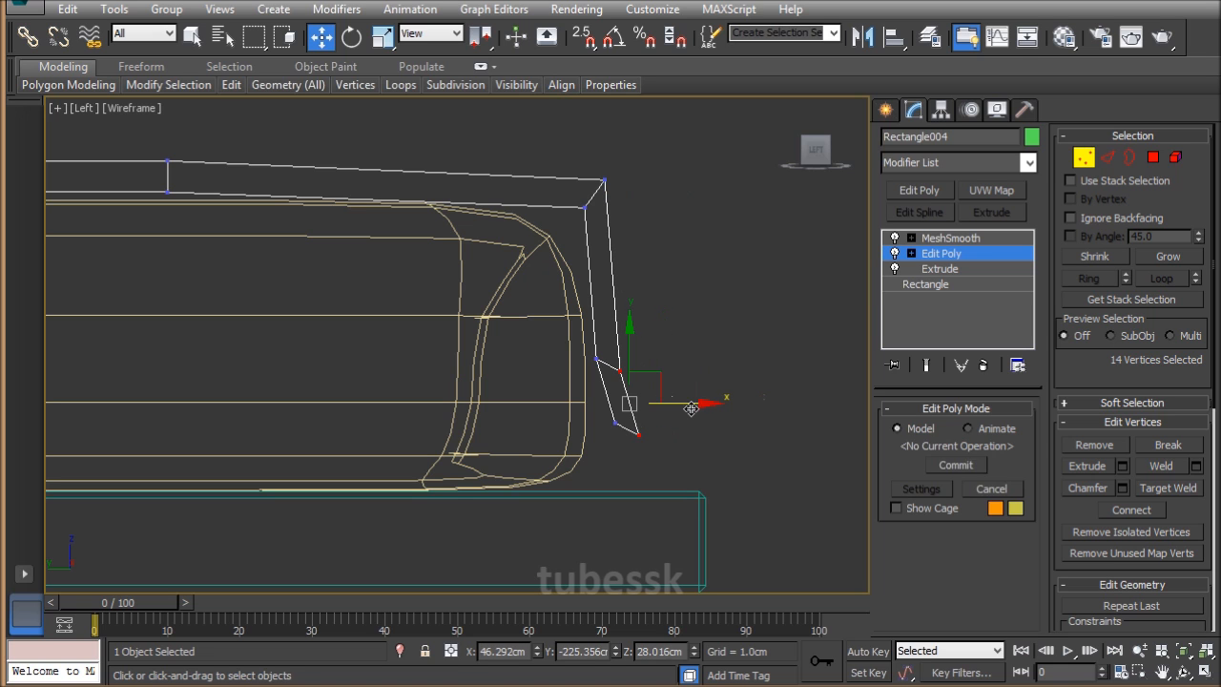
Examine how the smoothed cover drapes over the mattress in the Perspective view.
click(957, 241)
middle_drag(748, 412, 690, 433)
key(alt+w)
right_click(801, 473)
key(alt+w)
alt+middle_drag(661, 381, 539, 366)
click(752, 474)
click(658, 350)
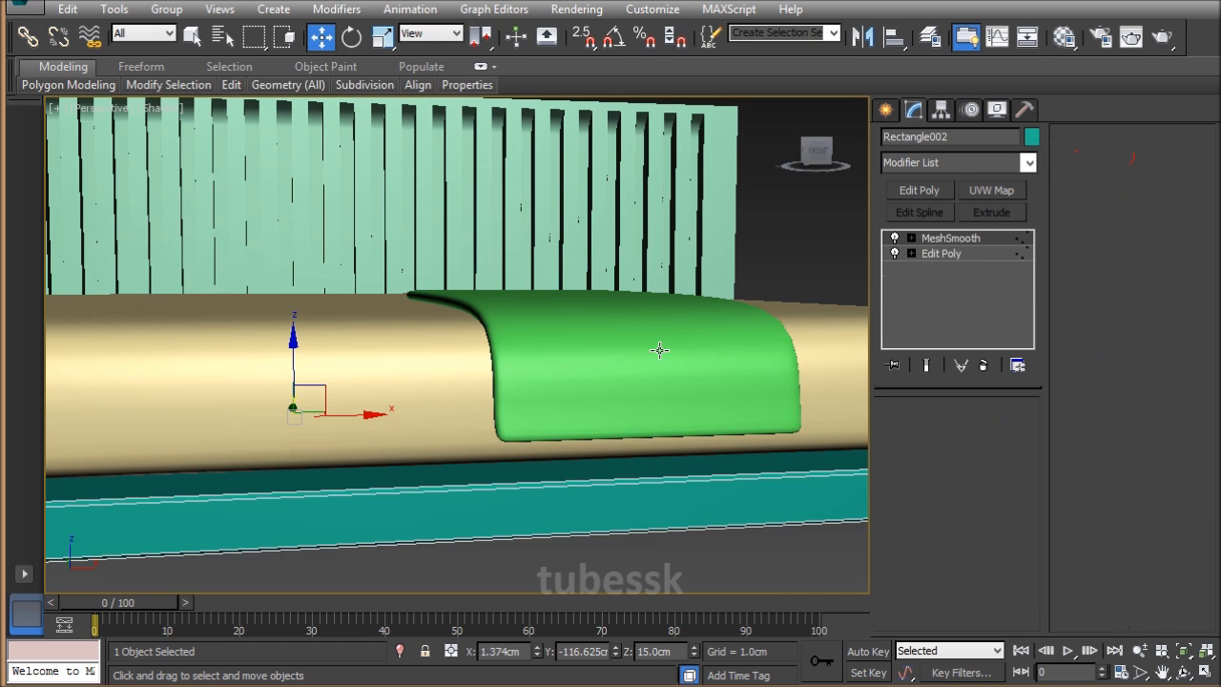
Shift the lower front vertices of the cover's middle column sideways up to the neighbouring column to form a fold.
click(949, 254)
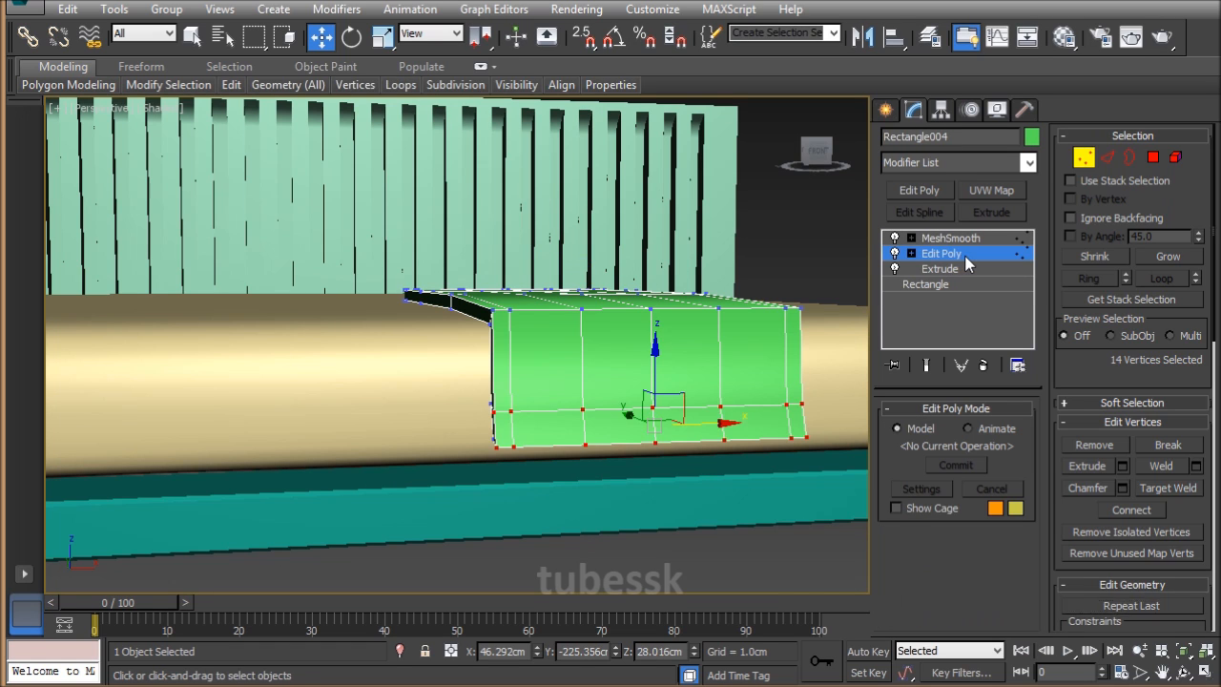
key(1)
drag(744, 467, 745, 466)
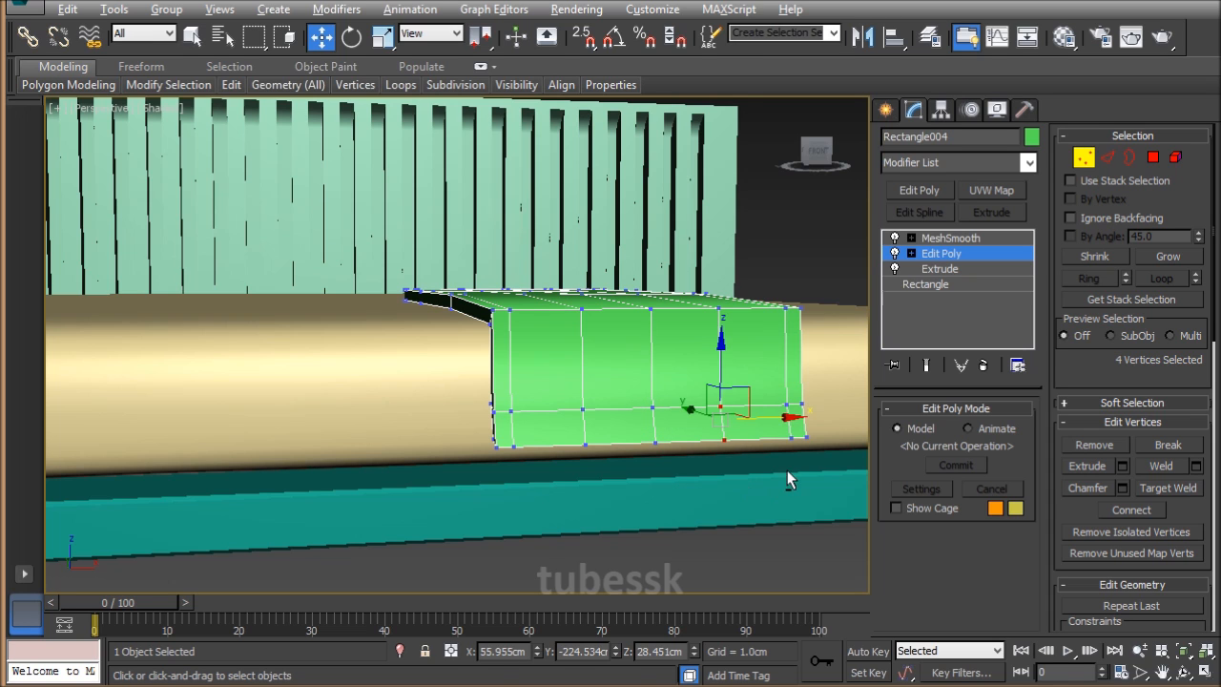
alt+middle_drag(775, 477, 827, 447)
click(926, 368)
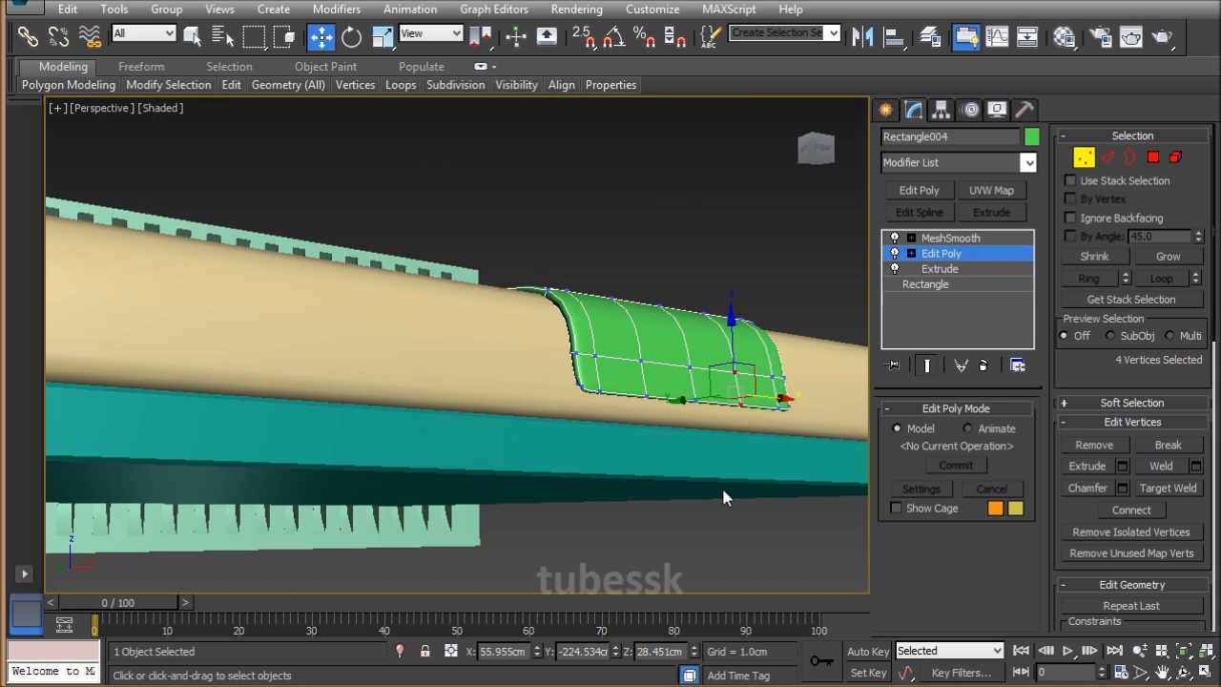
alt+middle_drag(721, 484, 720, 395)
drag(688, 354, 709, 351)
alt+middle_drag(768, 370, 771, 295)
drag(515, 429, 531, 417)
drag(559, 368, 688, 401)
alt+middle_drag(640, 453, 612, 290)
scroll(676, 407, up, 3)
middle_drag(595, 211, 607, 297)
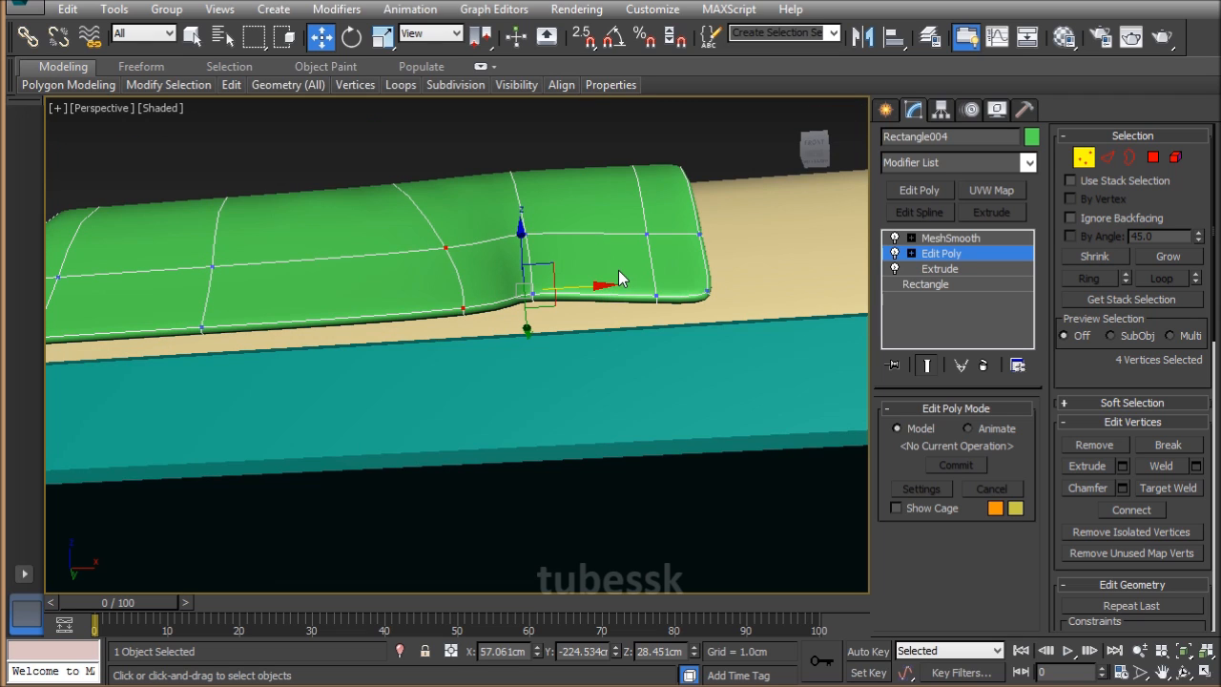
In the unsmoothed cage, select the ring of edges beside the fold toward the cover's short end and connect it with 1 segment.
click(911, 254)
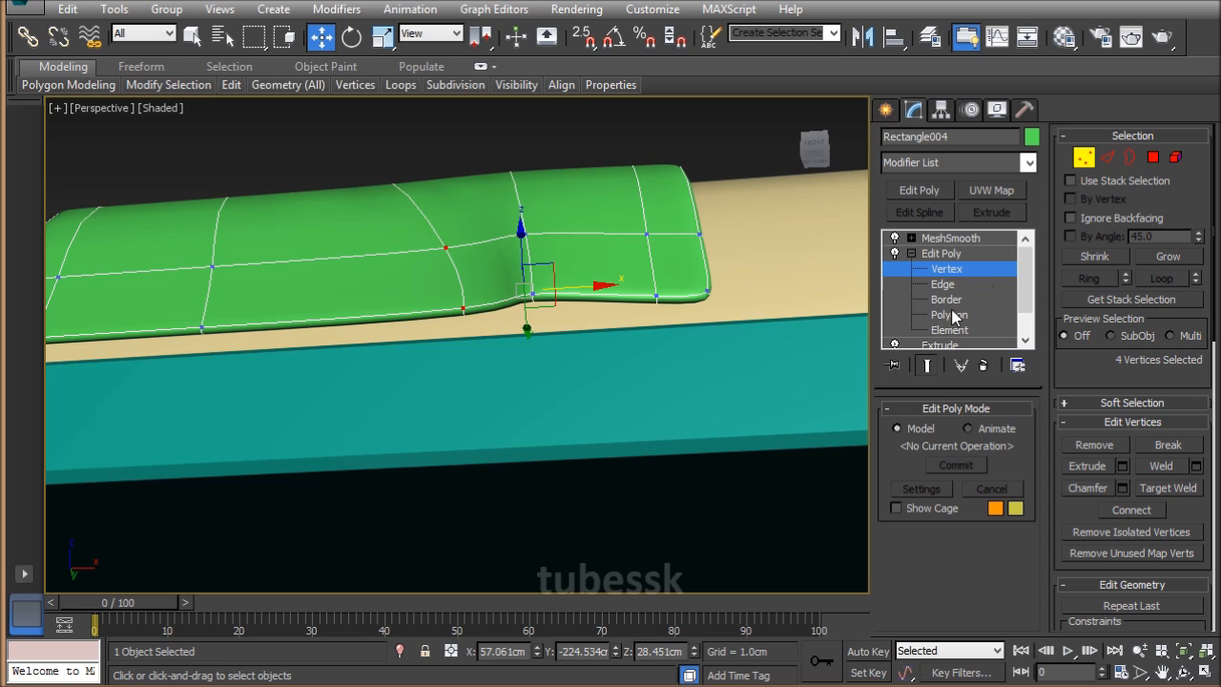
click(931, 362)
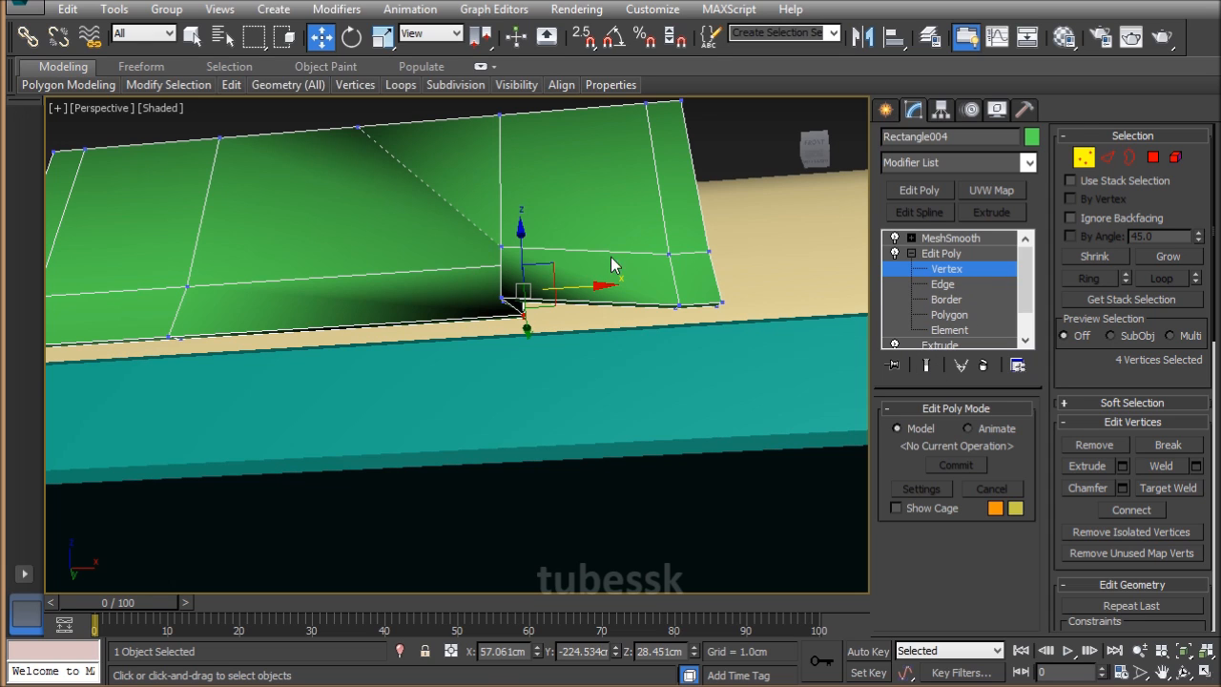
drag(617, 261, 621, 274)
click(942, 284)
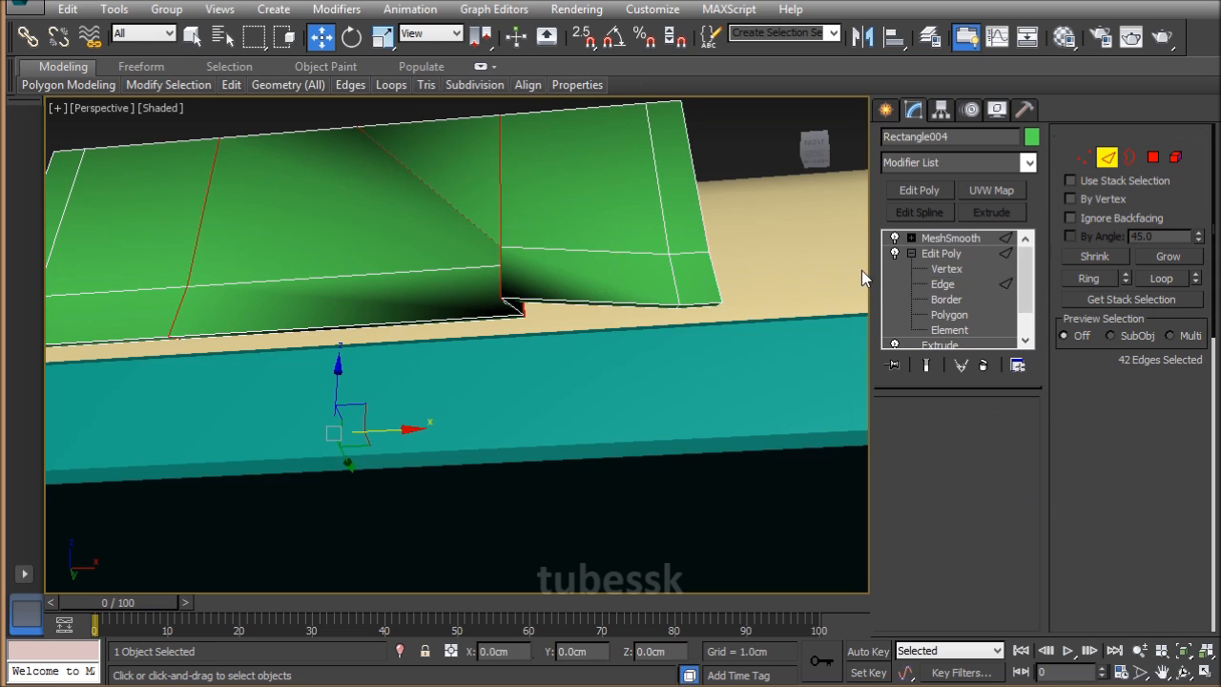
drag(609, 225, 620, 371)
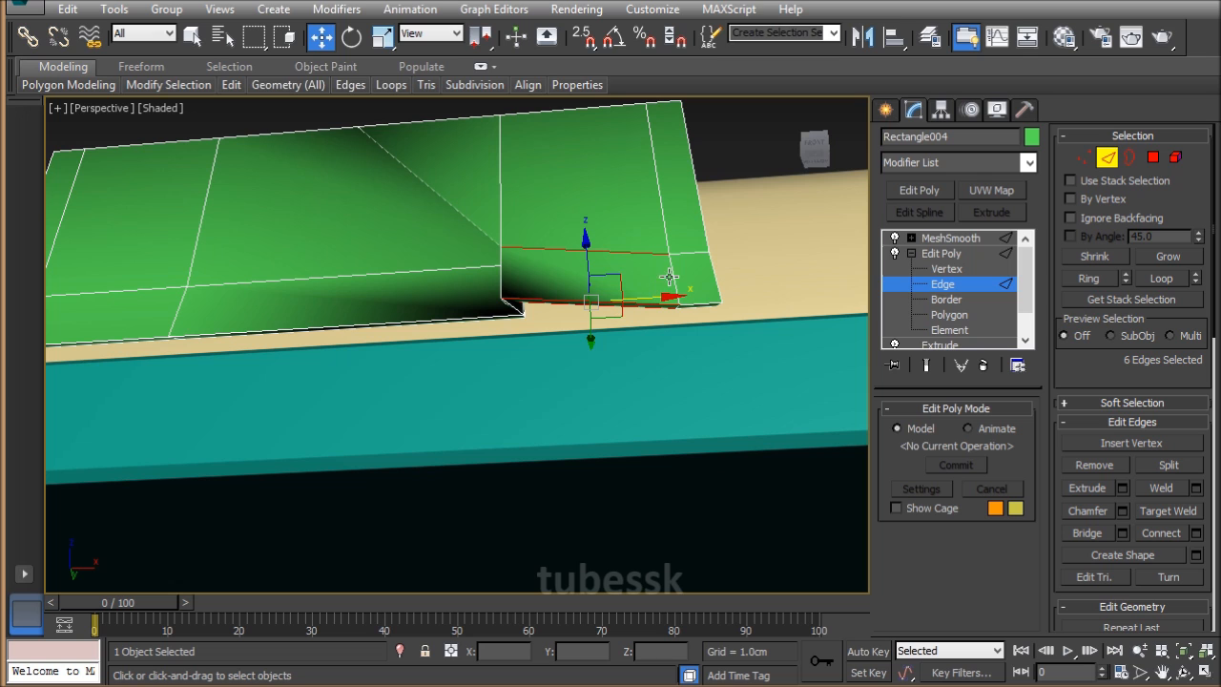
click(1088, 278)
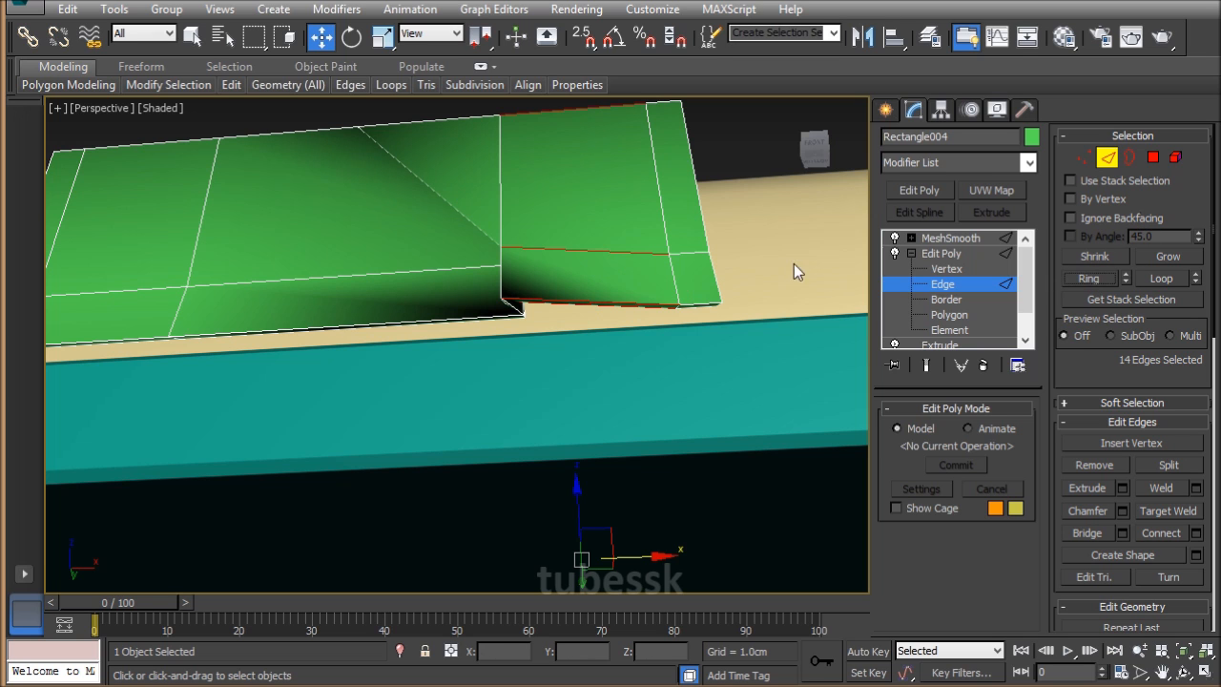
scroll(672, 329, down, 3)
alt+middle_drag(673, 332, 655, 396)
scroll(667, 432, down, 3)
click(667, 202)
click(621, 464)
click(685, 168)
mouse_move(643, 405)
alt+middle_down()
mouse_move(732, 365)
mouse_move(709, 391)
mouse_move(655, 393)
alt+middle_up()
scroll(727, 364, up, 3)
right_click(621, 346)
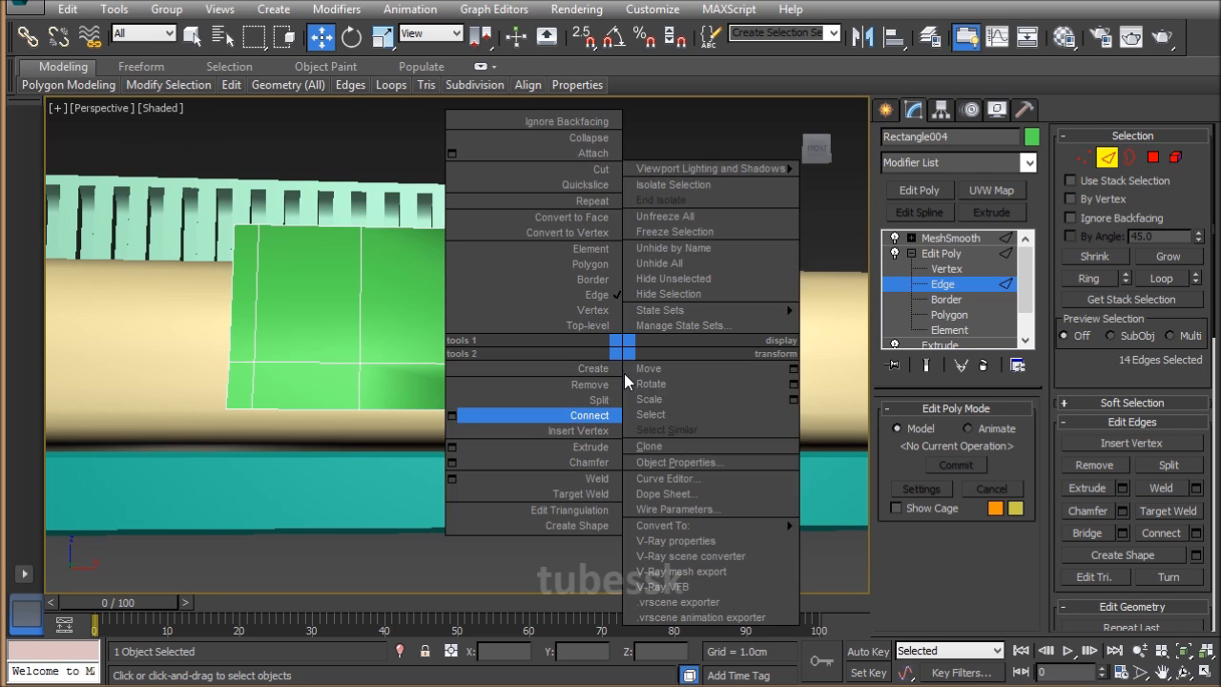
click(452, 416)
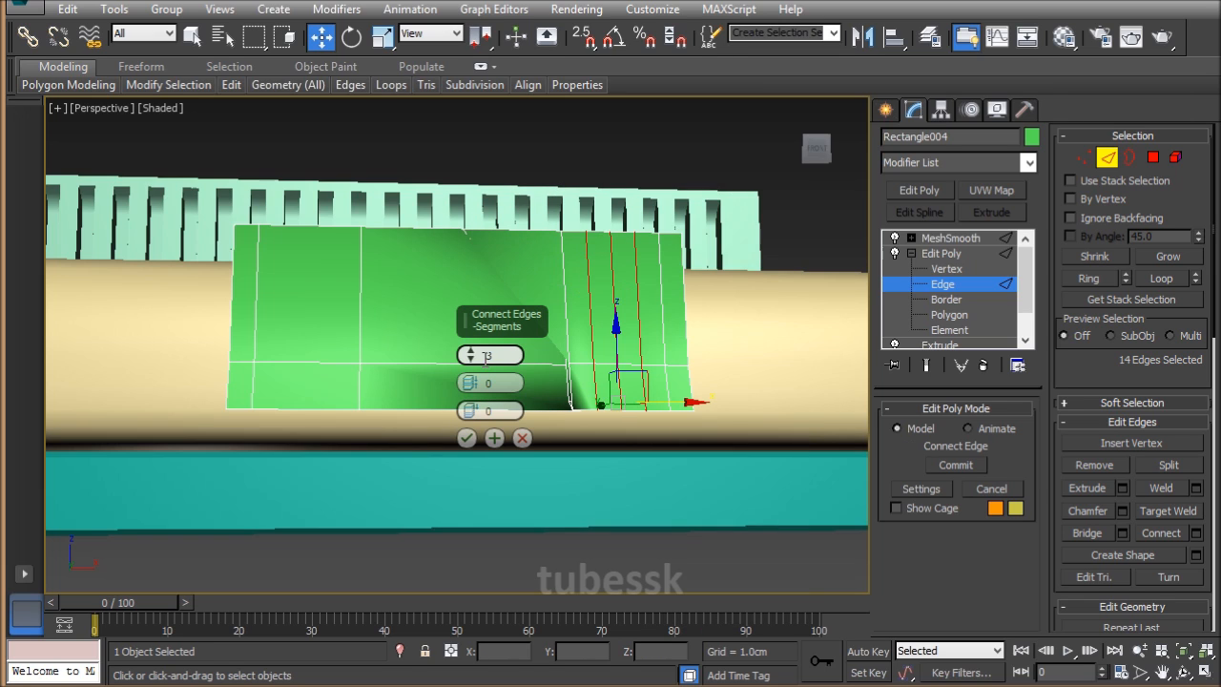
drag(478, 360, 478, 368)
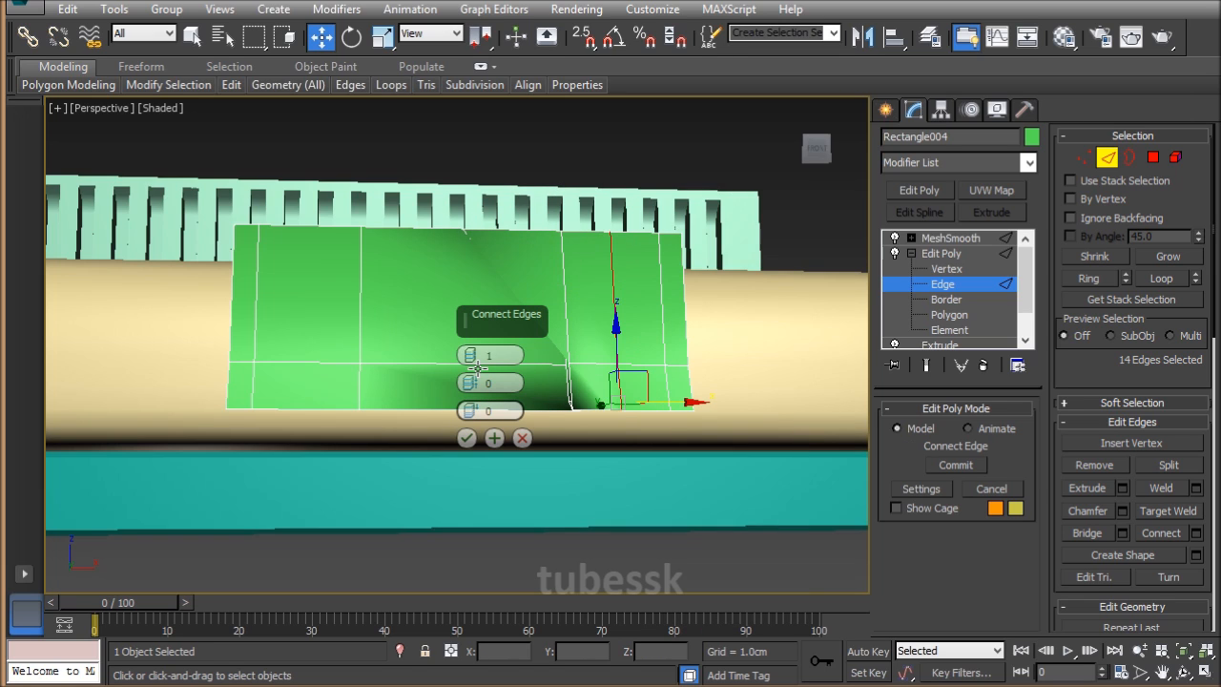
click(466, 438)
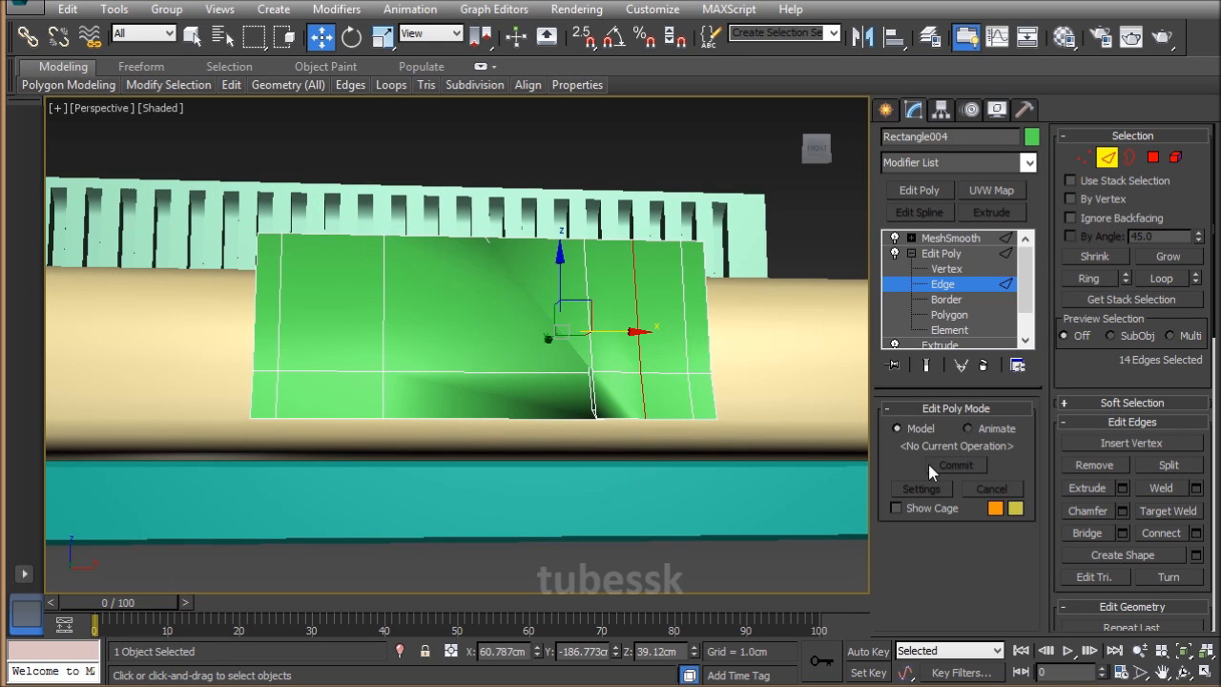
Pull the lower front vertices of the new column outward from the mattress and turn the smoothed result back on.
click(1083, 158)
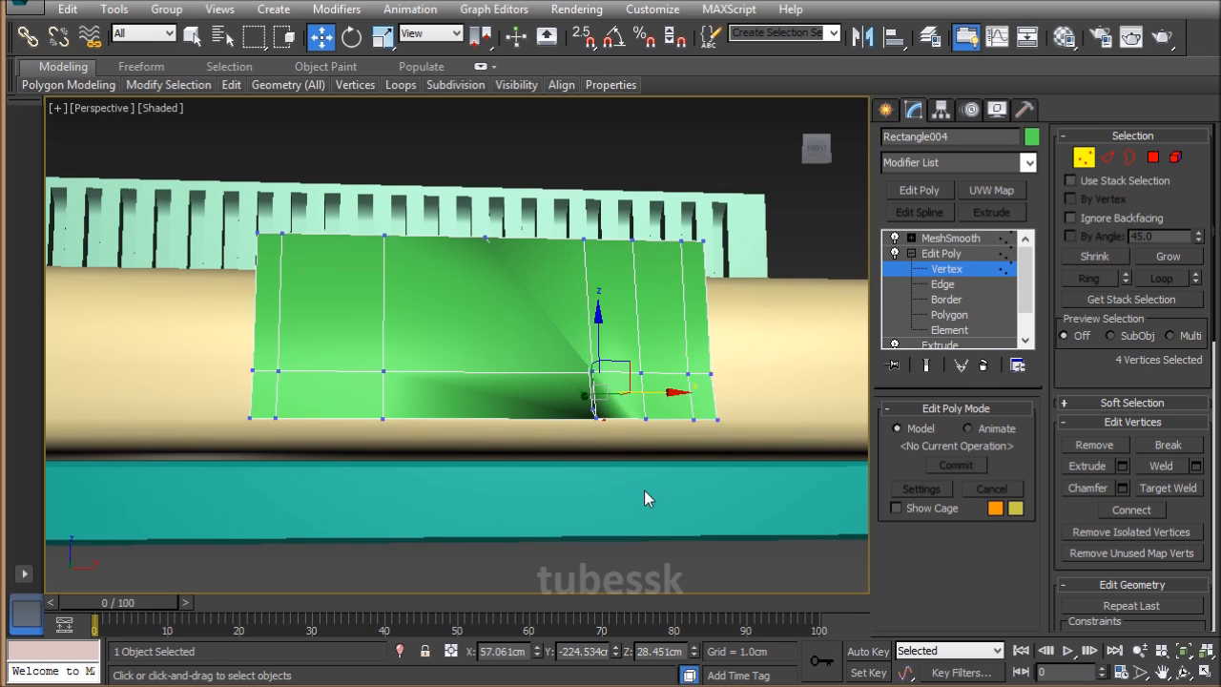
drag(652, 465, 653, 467)
middle_drag(656, 471, 637, 413)
scroll(667, 485, up, 3)
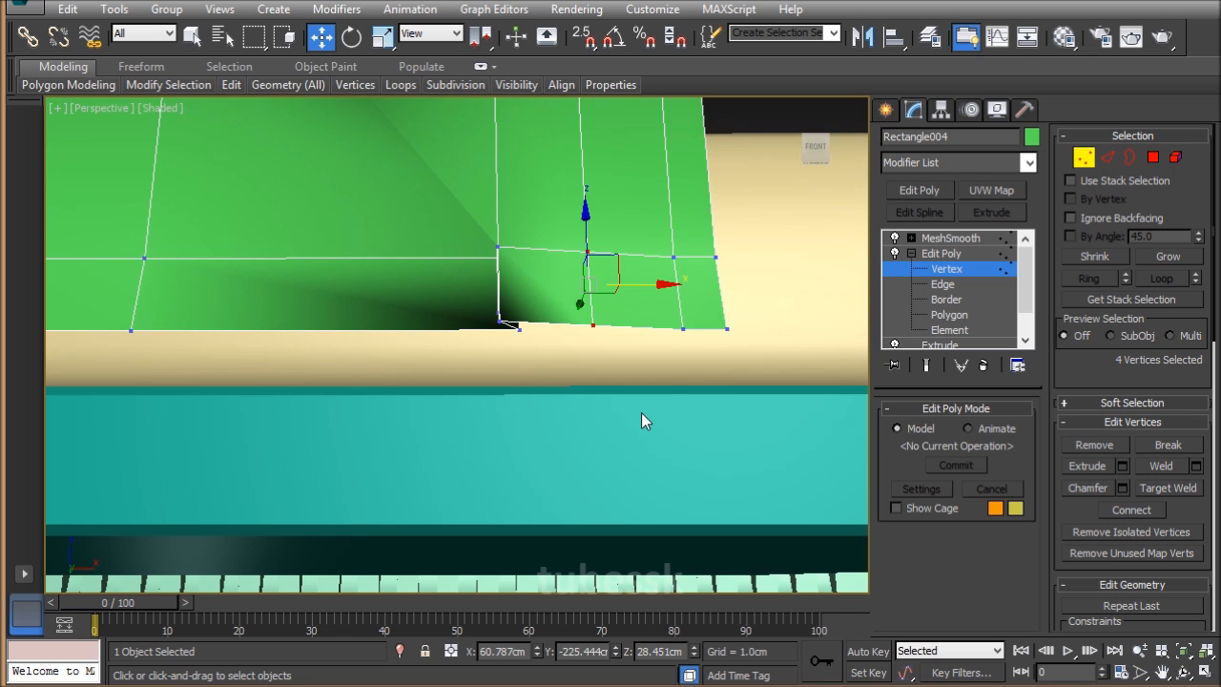
key(F3)
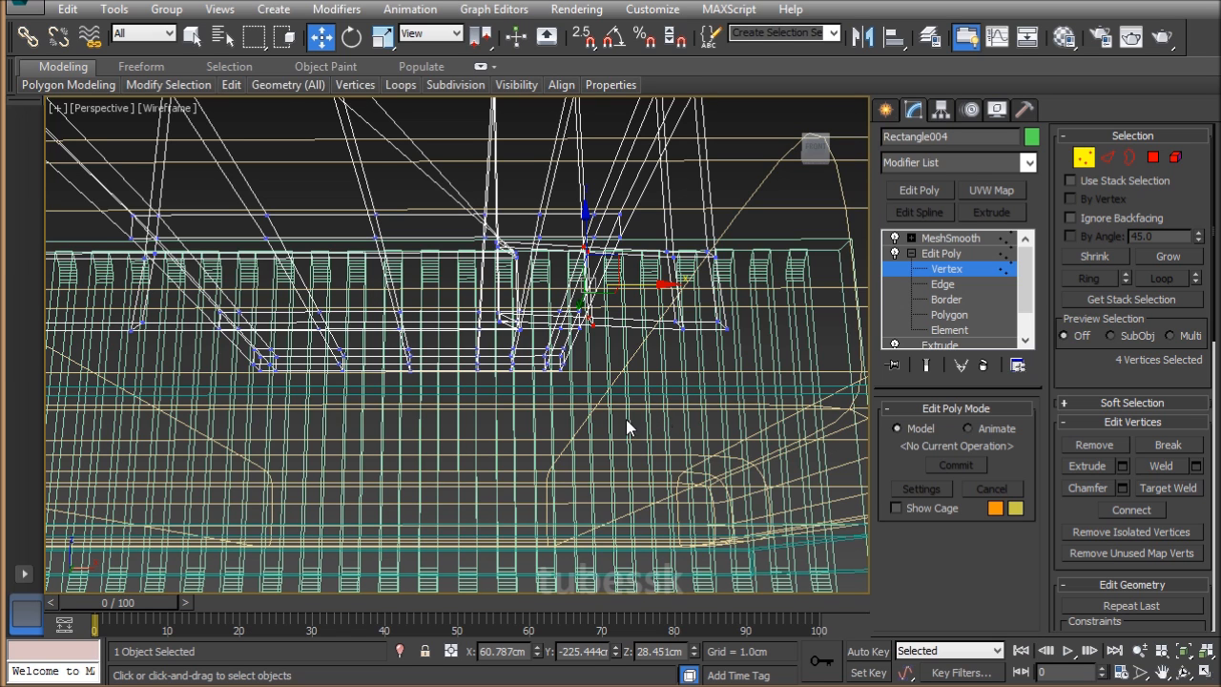
mouse_move(603, 405)
alt+middle_down()
mouse_move(692, 407)
mouse_move(675, 382)
mouse_move(613, 401)
mouse_move(604, 417)
mouse_move(643, 470)
mouse_move(716, 329)
mouse_move(640, 421)
alt+middle_up()
key(F3)
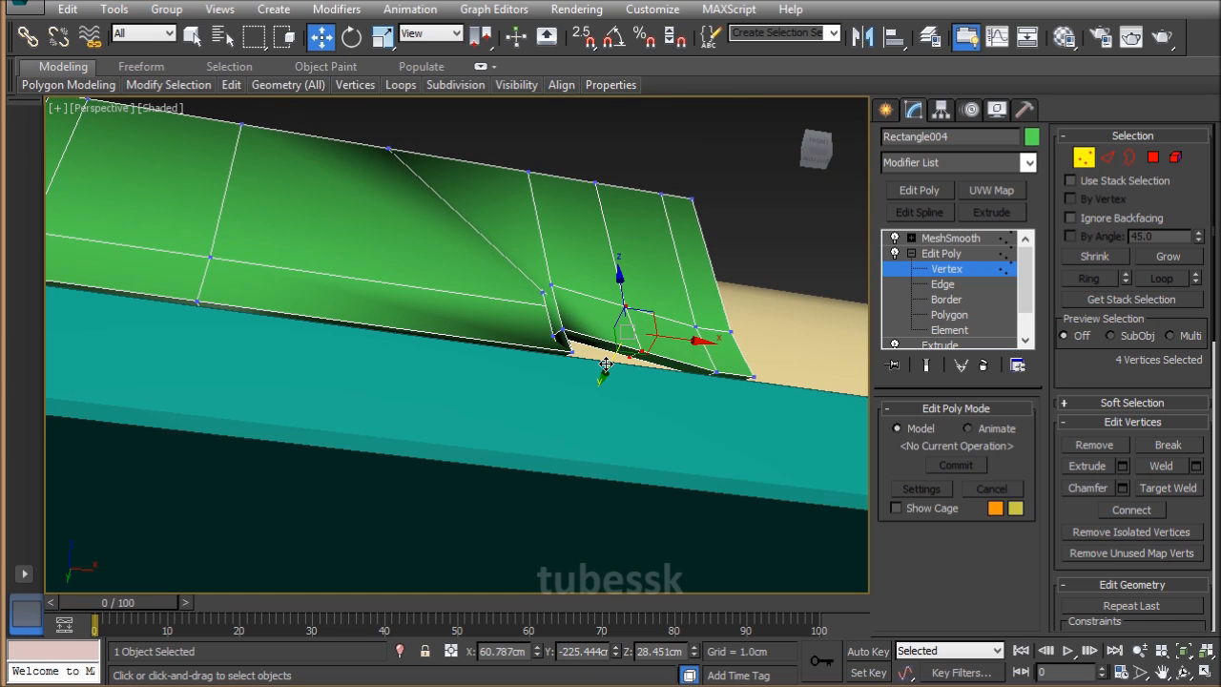
drag(604, 364, 598, 380)
click(925, 364)
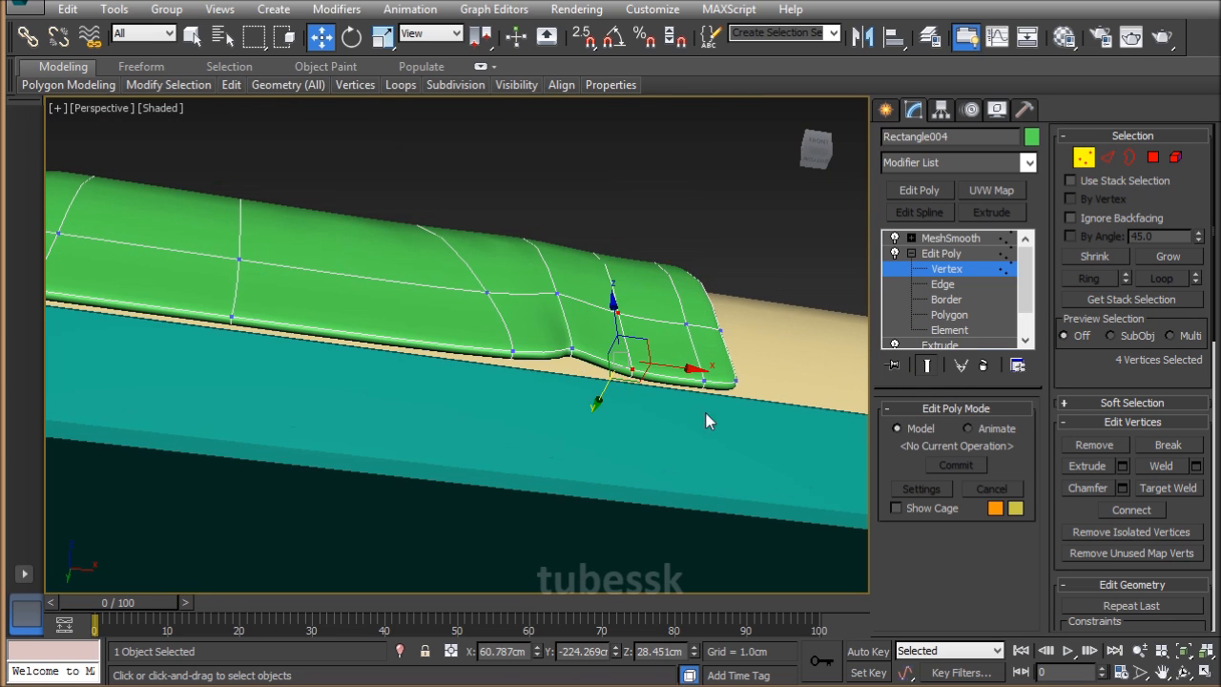
Reposition the same four lower vertices sideways away from the fold and slightly further outward, to about X 62.3 cm and Y -223.8 cm.
drag(683, 367, 641, 357)
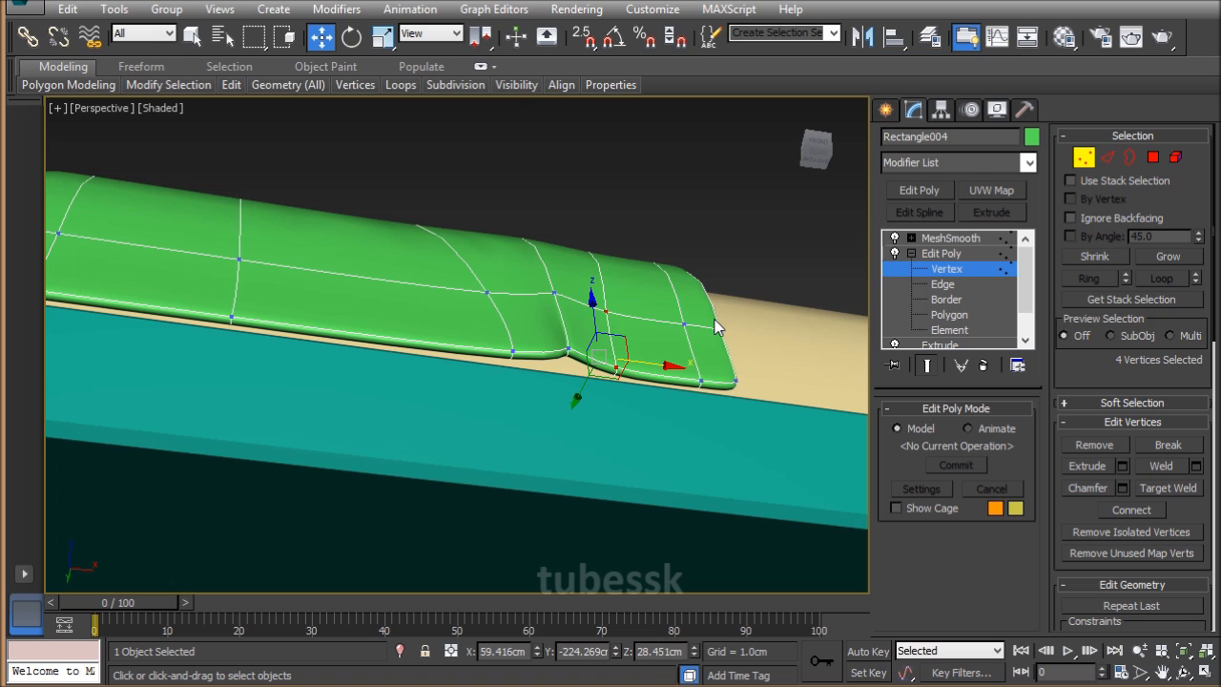
click(926, 365)
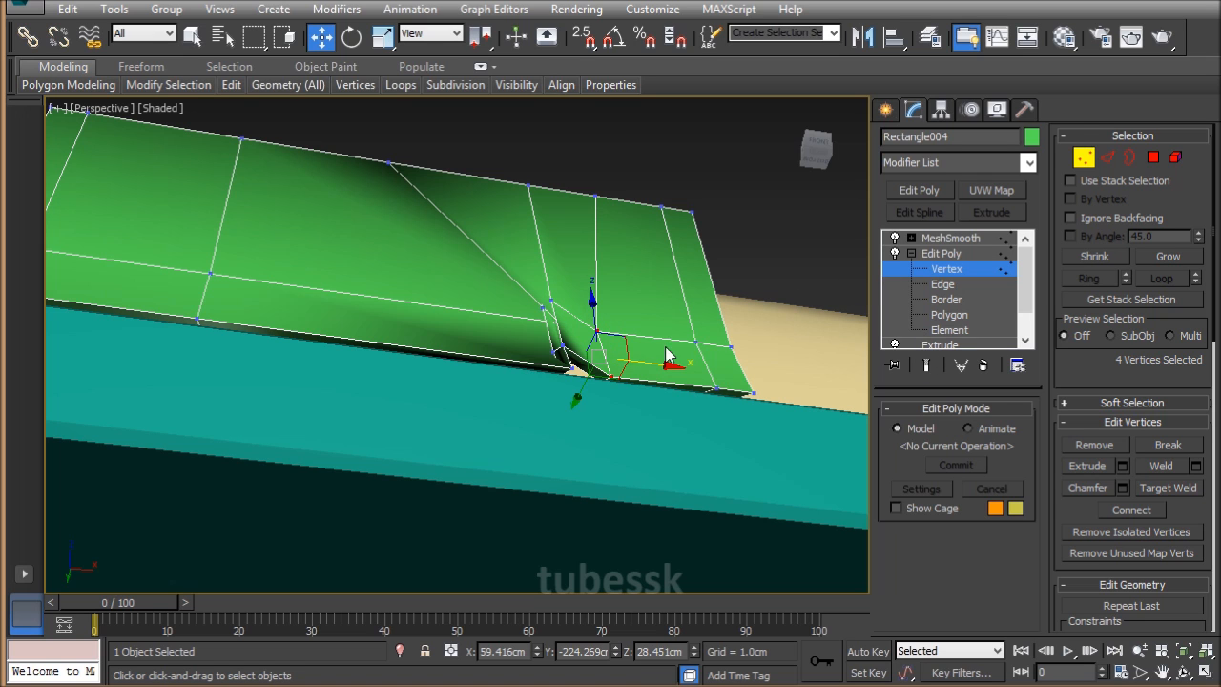
alt+middle_drag(685, 387, 575, 389)
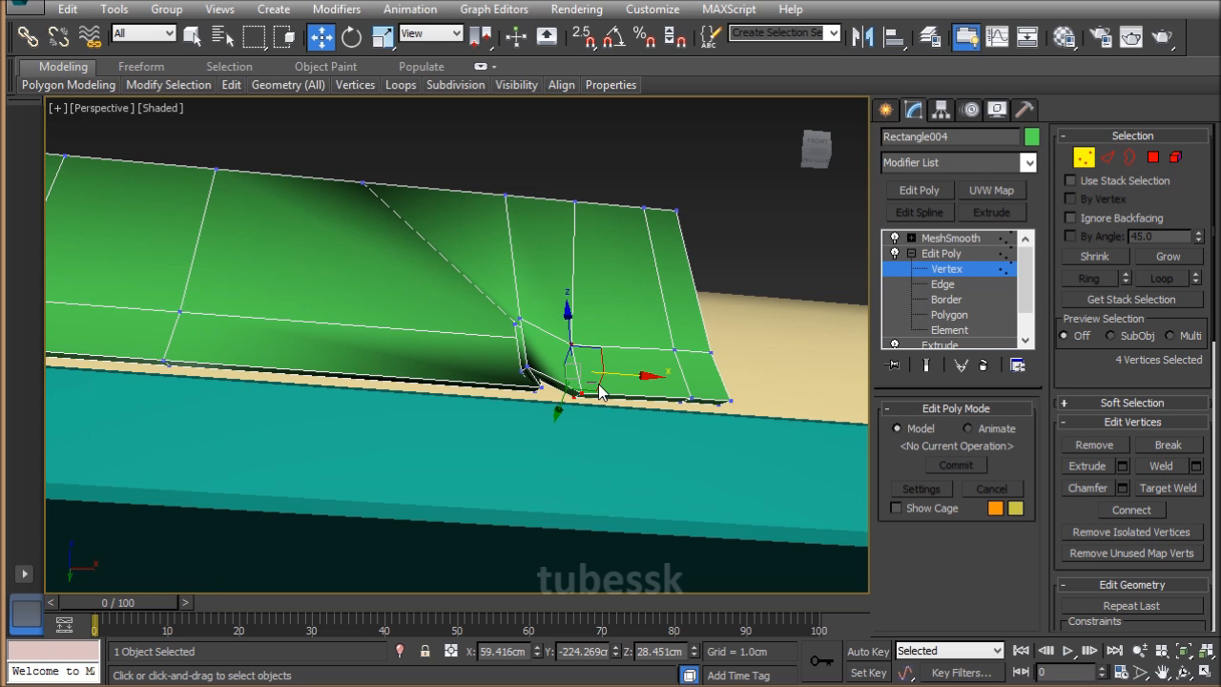
drag(599, 391, 645, 386)
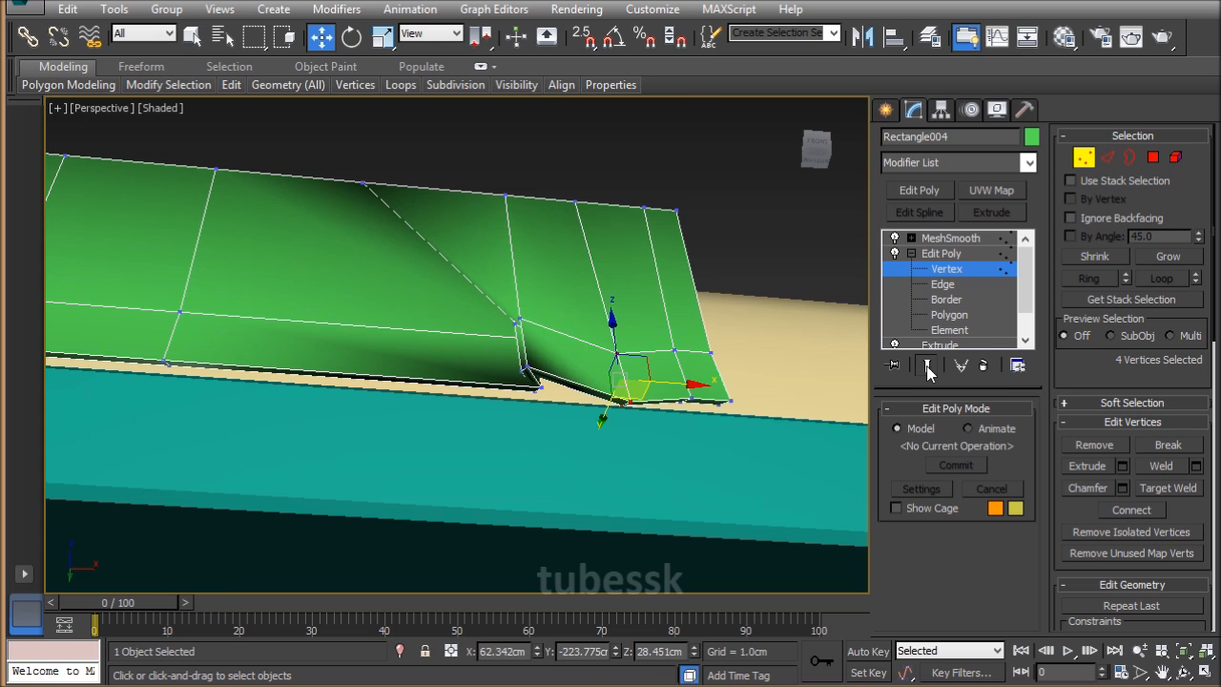
click(926, 365)
alt+middle_drag(706, 383, 666, 399)
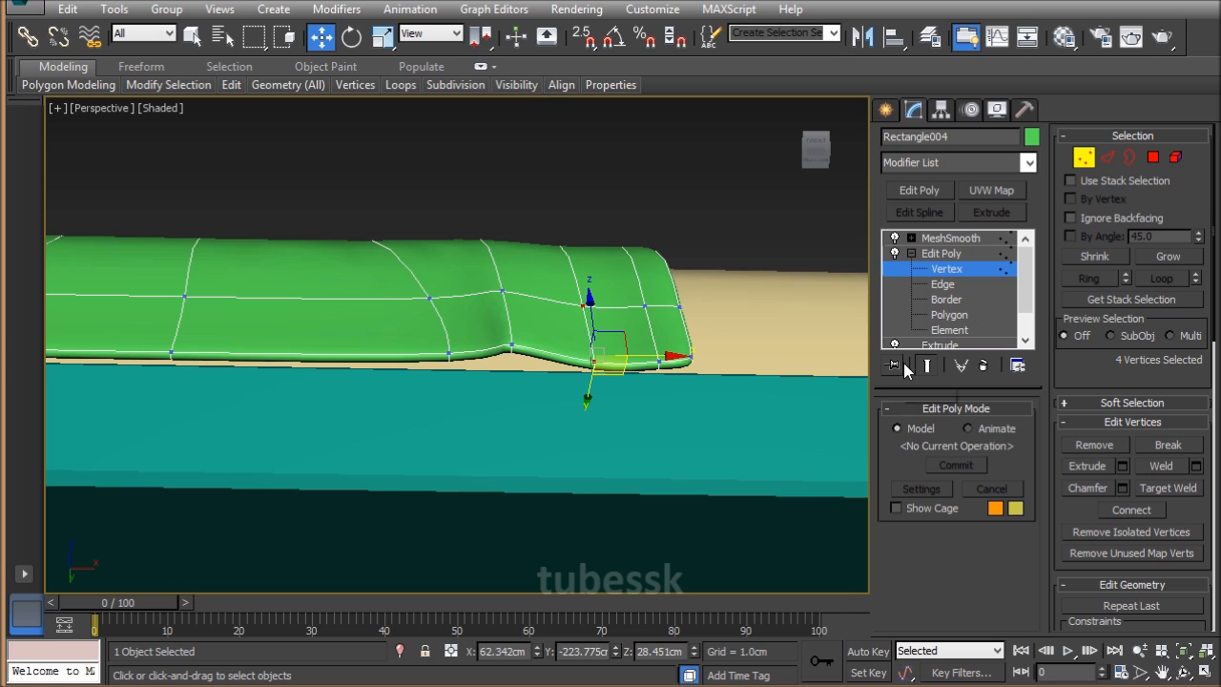
Move the two outer front vertices at the fold's crease sideways toward the new column and inward, using the unsmoothed cage for selection.
drag(492, 275, 542, 394)
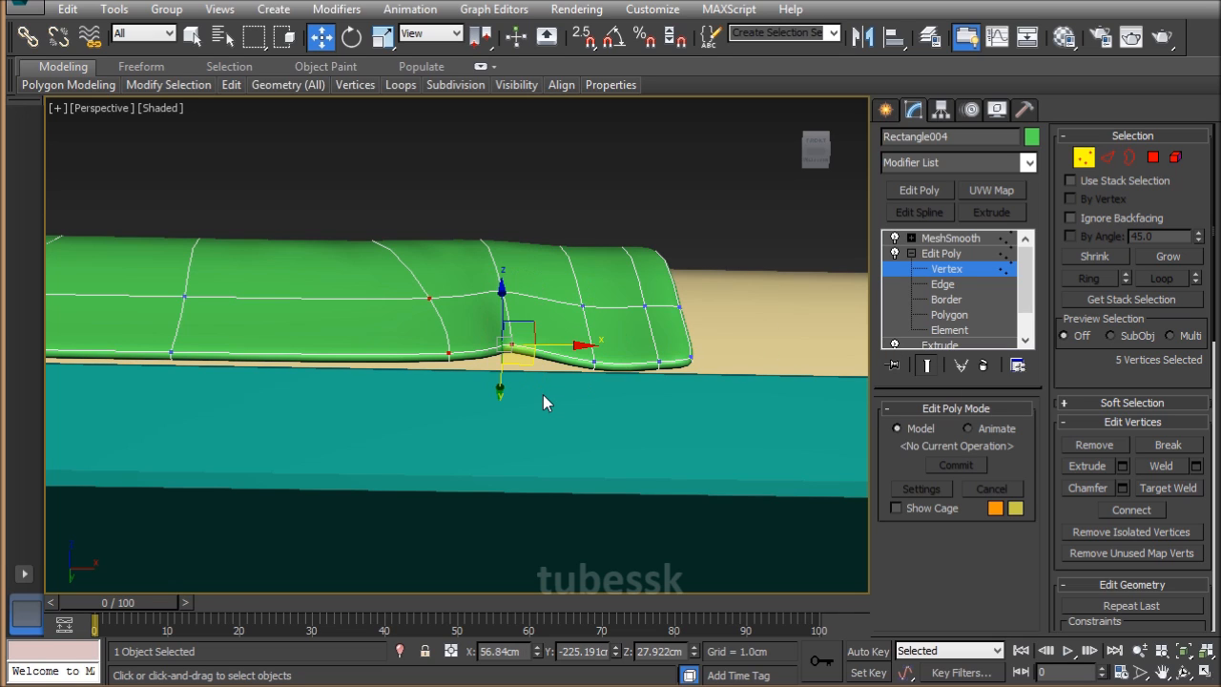
drag(395, 270, 468, 409)
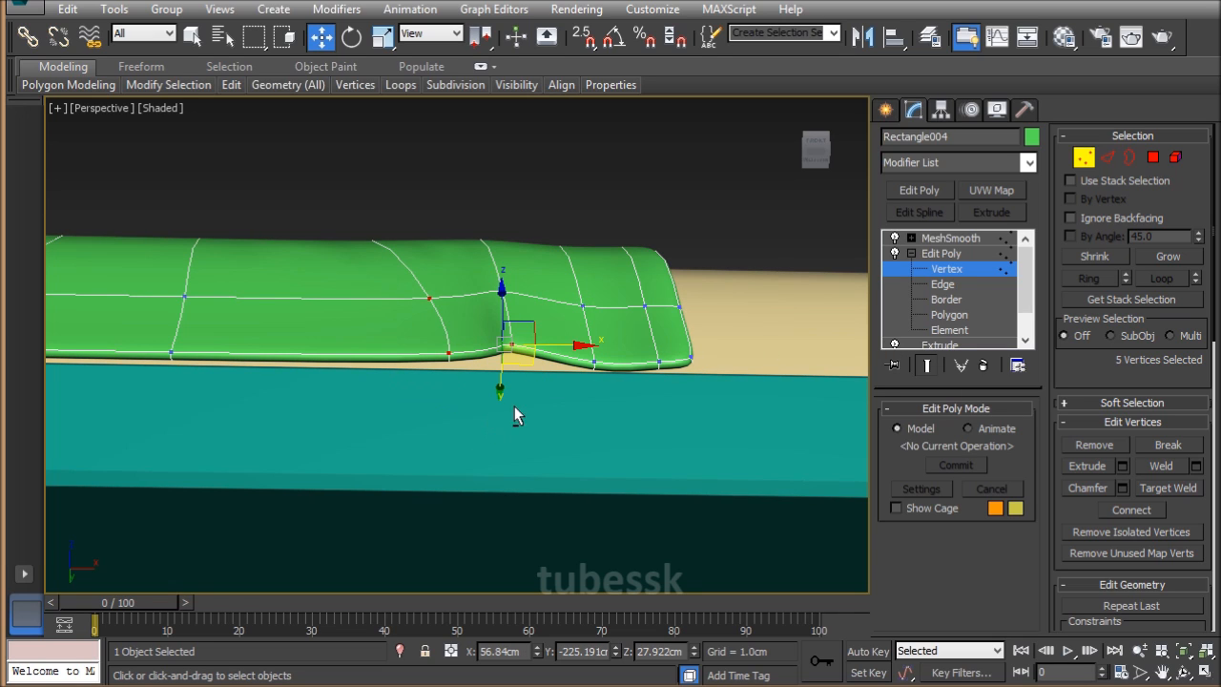
click(930, 368)
alt+middle_drag(517, 397, 625, 402)
scroll(702, 561, up, 2)
click(827, 226)
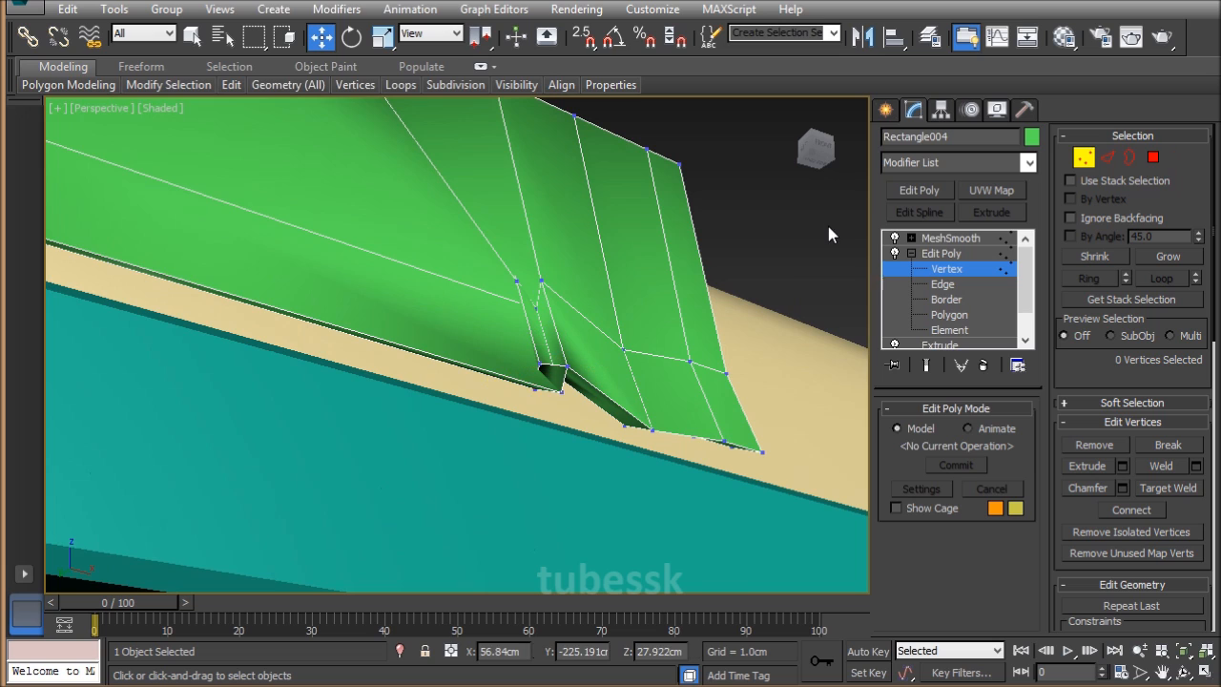
click(541, 283)
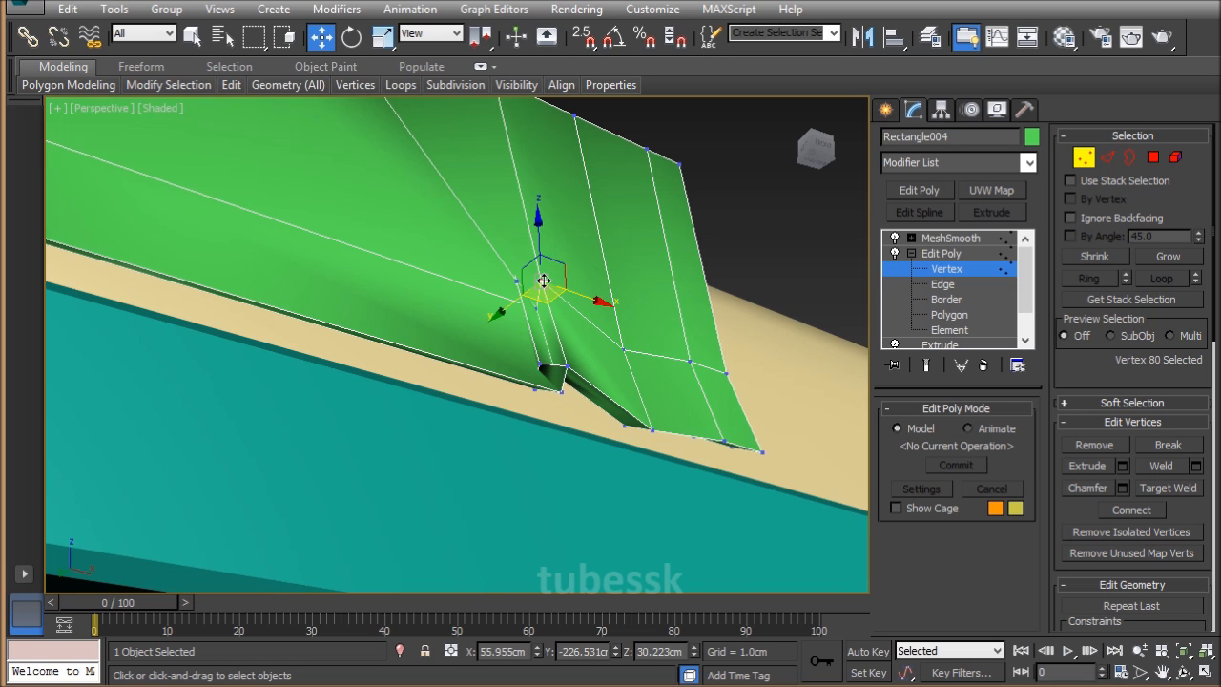
ctrl+click(567, 366)
drag(584, 339, 624, 331)
click(927, 366)
Connect the edge ring across the wide section on the fold's other side with 2 segments, pinch -12 and slide 88.
alt+middle_drag(648, 377, 467, 448)
scroll(610, 378, down, 3)
middle_drag(516, 394, 540, 405)
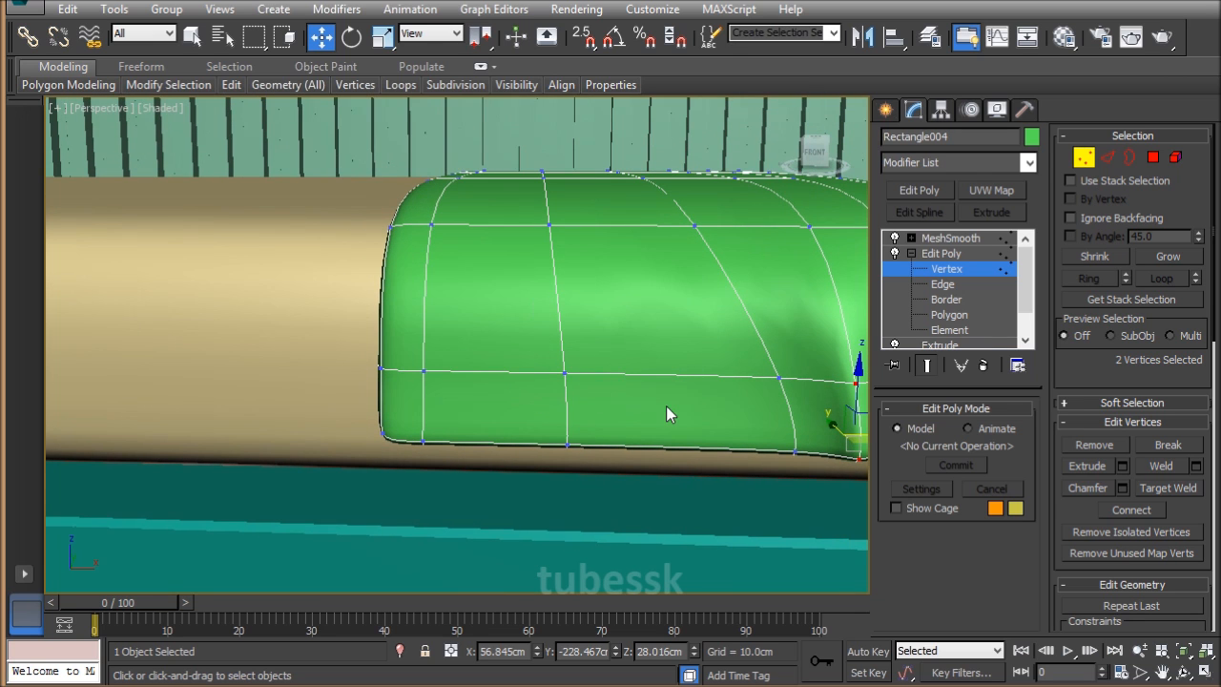
click(1108, 157)
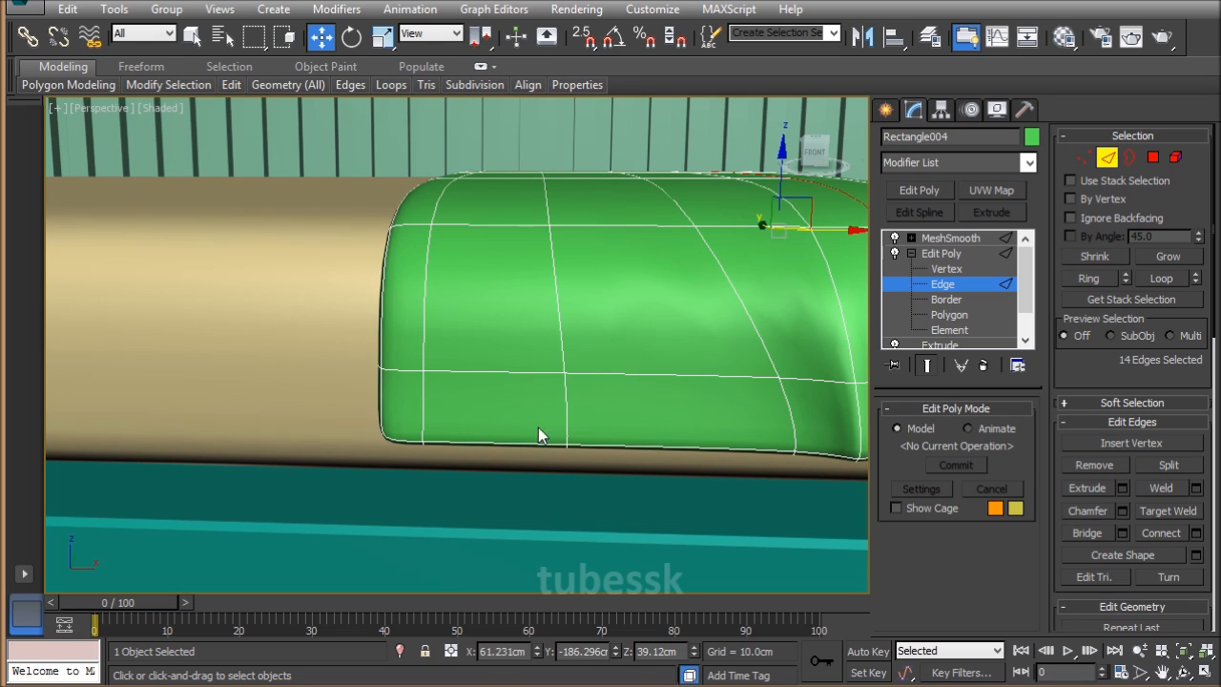
drag(673, 337, 673, 339)
key(alt+r)
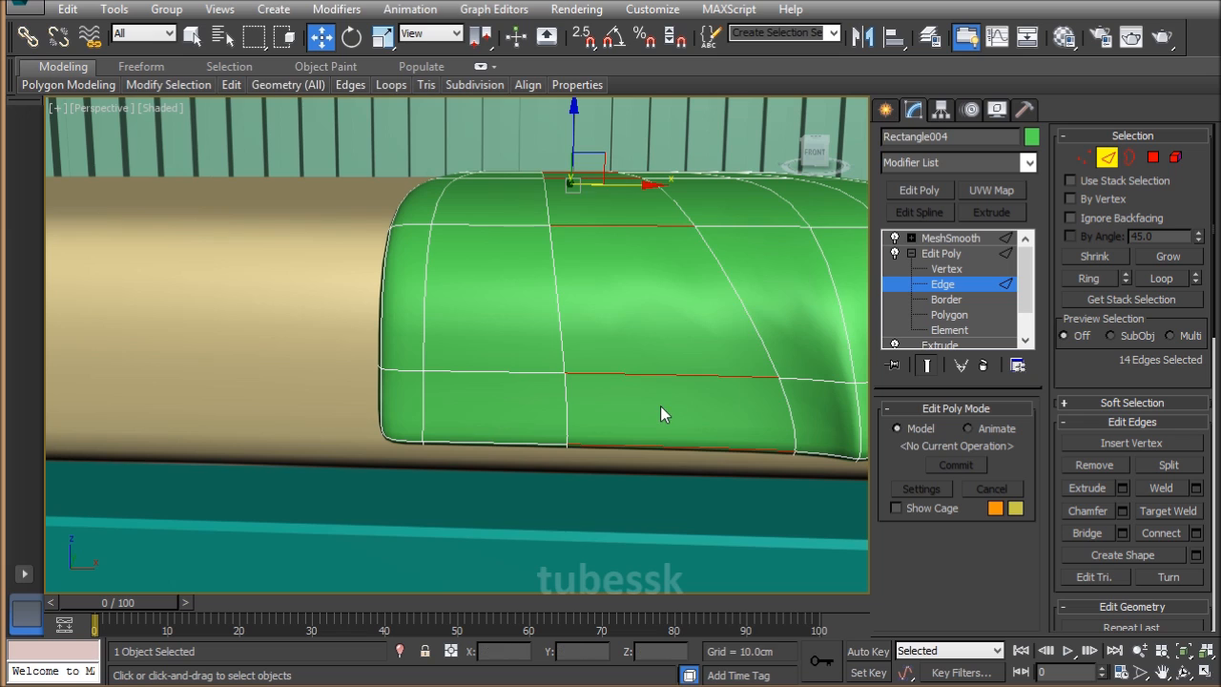
right_click(666, 404)
click(480, 466)
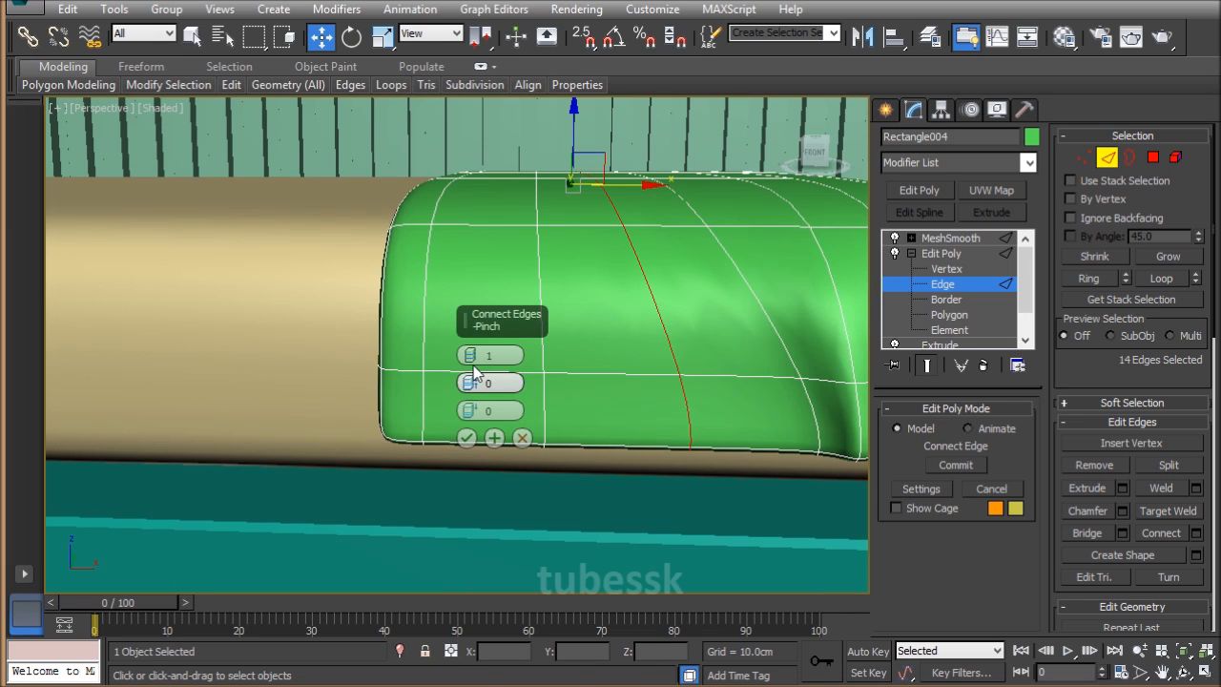
click(470, 354)
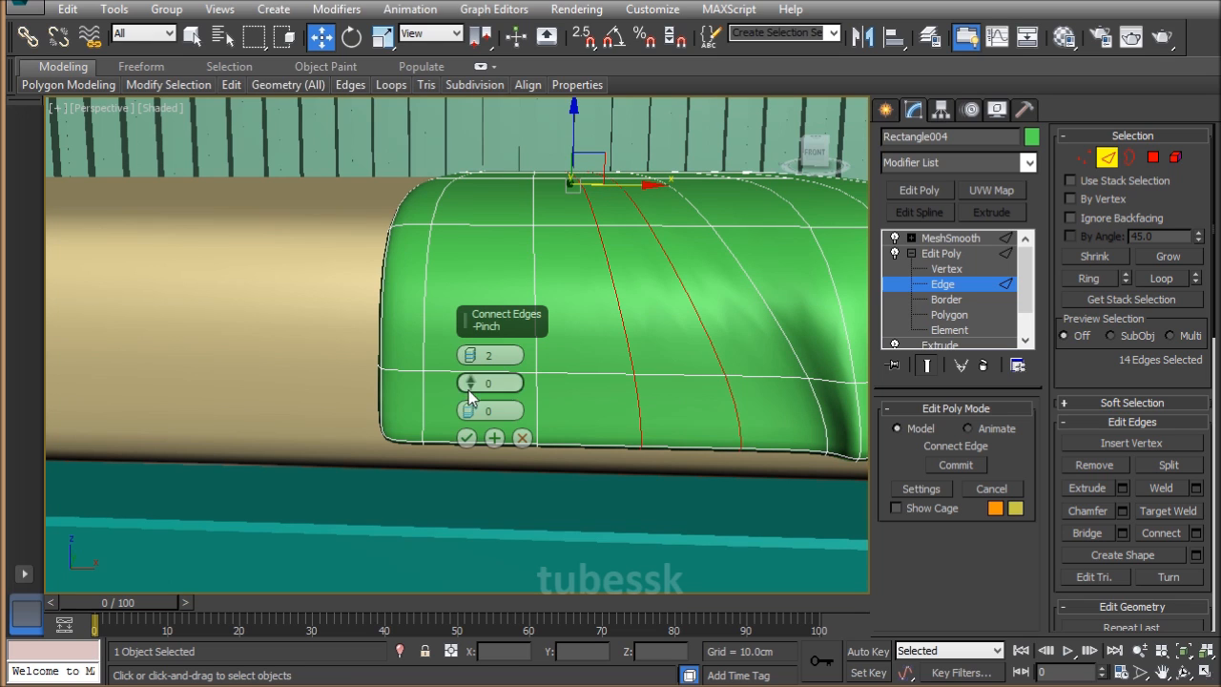
drag(468, 393, 453, 456)
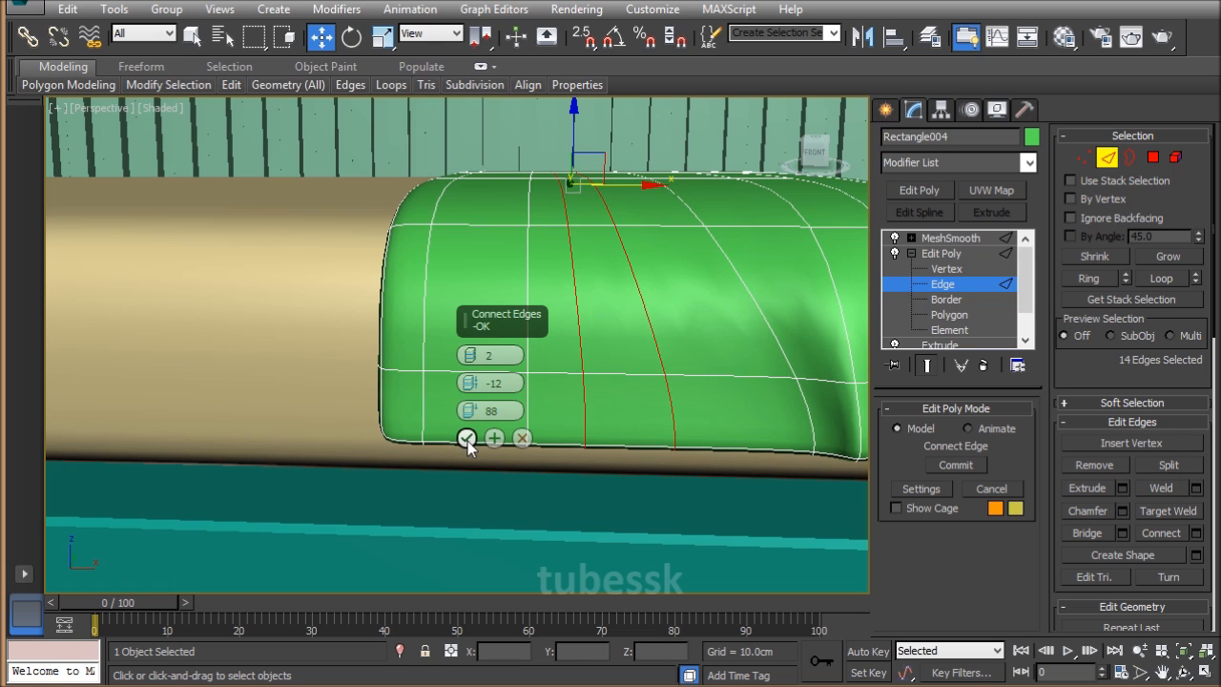
click(465, 437)
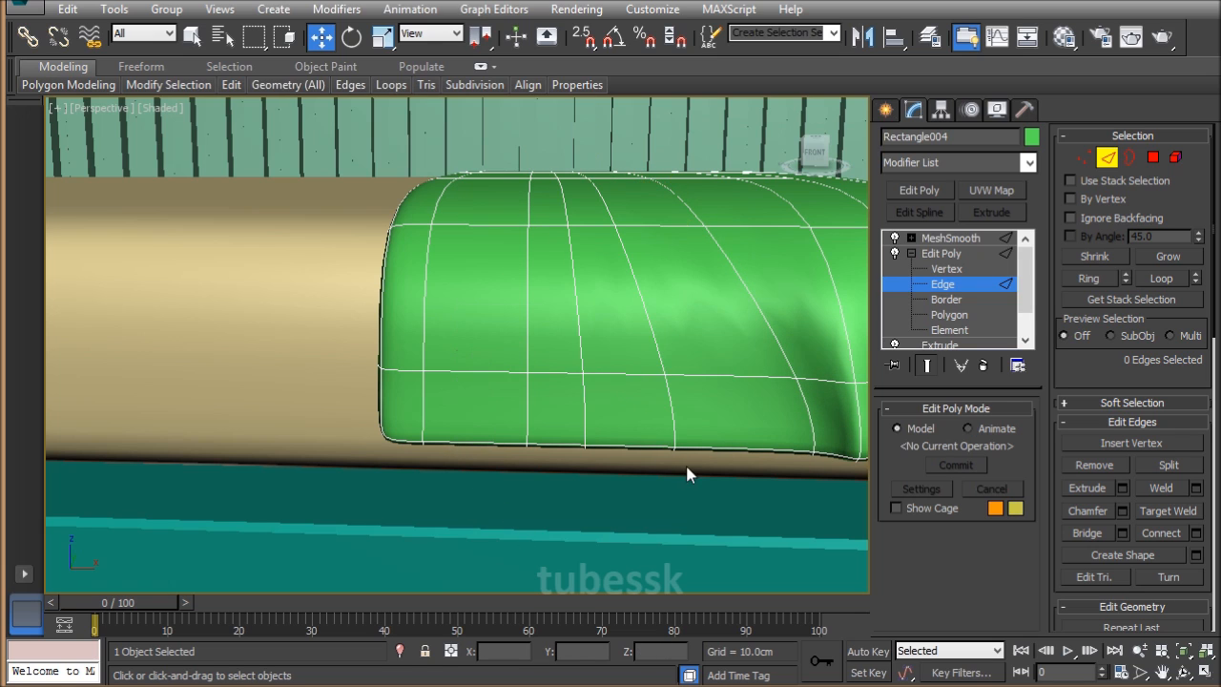
Pull the lower front vertices of the new column farther from the existing fold outward to start a second fold.
click(948, 269)
drag(594, 531, 596, 529)
alt+middle_drag(647, 497, 583, 322)
drag(561, 343, 541, 313)
Select the second fold's outer edge loop, convert it to vertices, and keep only the six on the mattress top.
alt+middle_drag(768, 488, 677, 476)
middle_drag(610, 300, 557, 387)
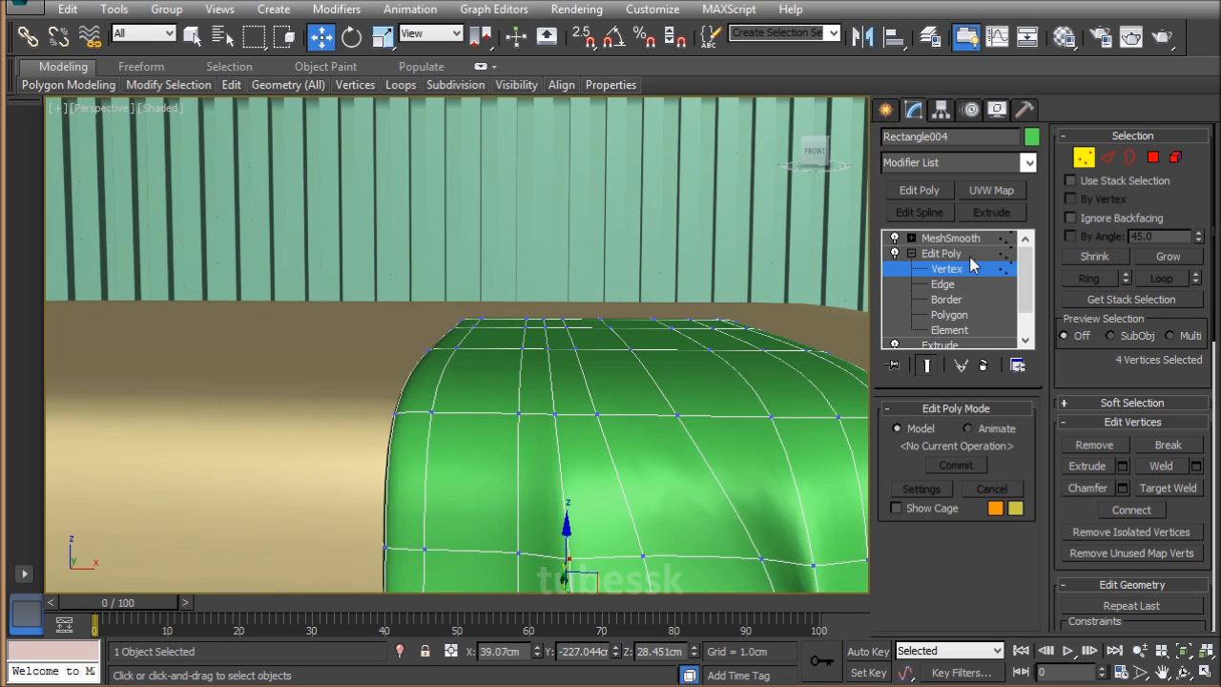
click(942, 284)
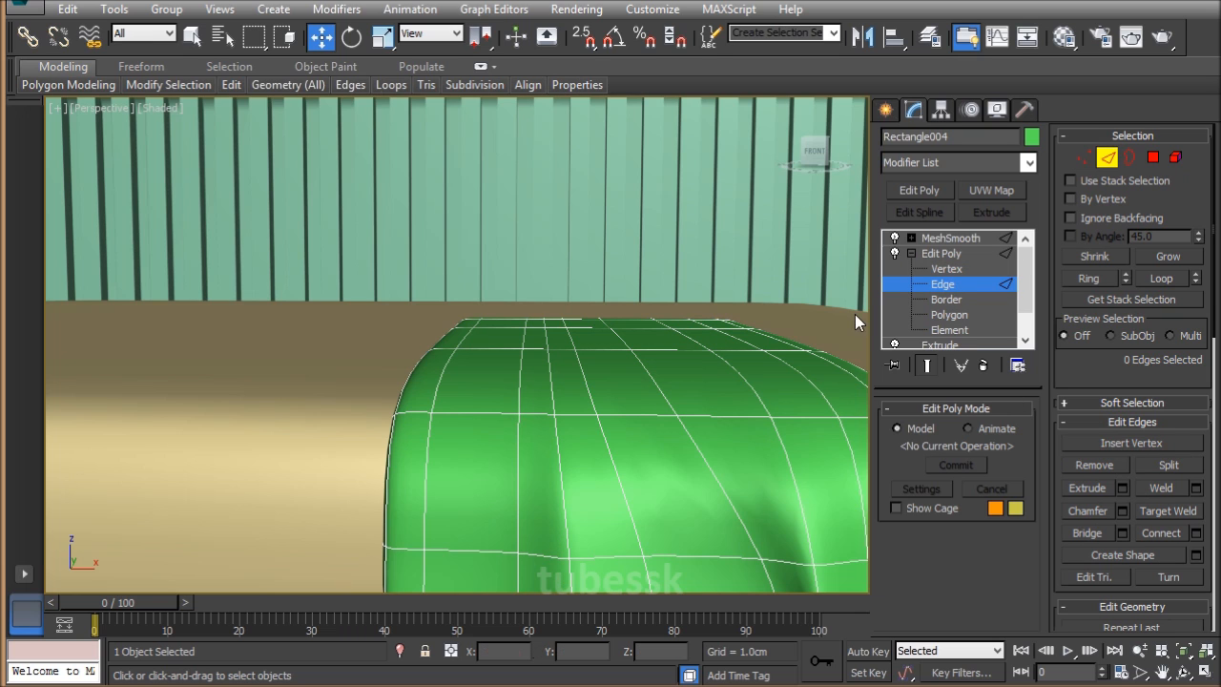
click(551, 383)
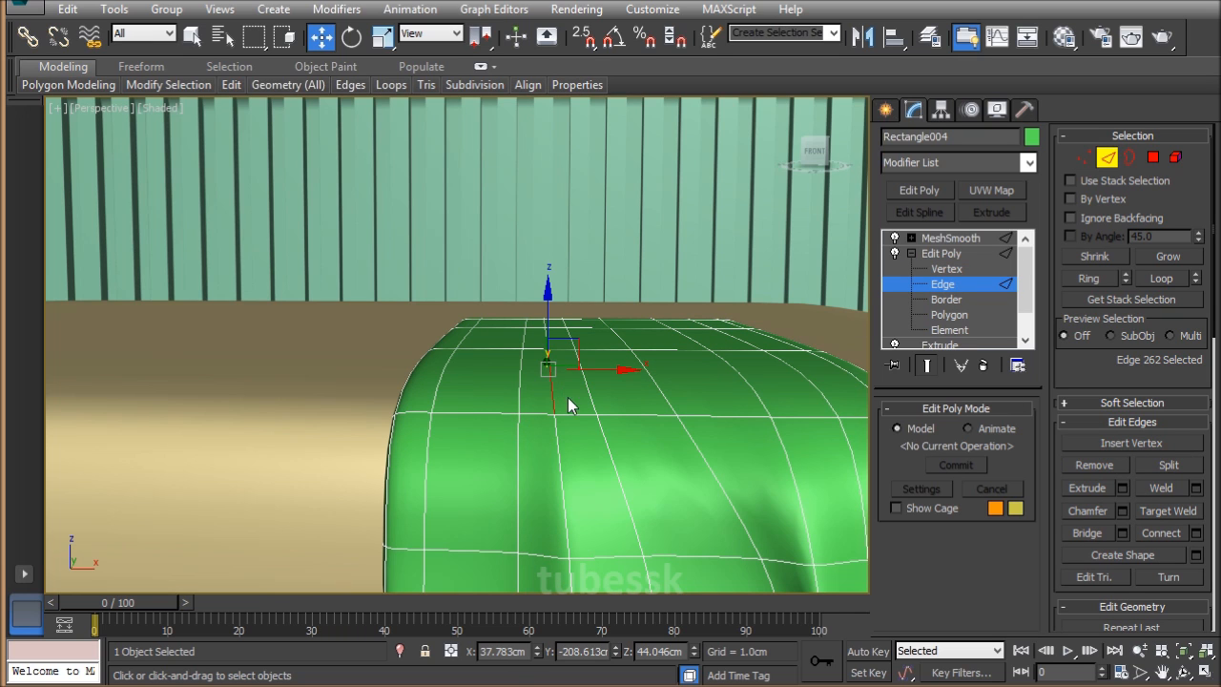
double_click(574, 416)
alt+middle_drag(574, 416, 634, 430)
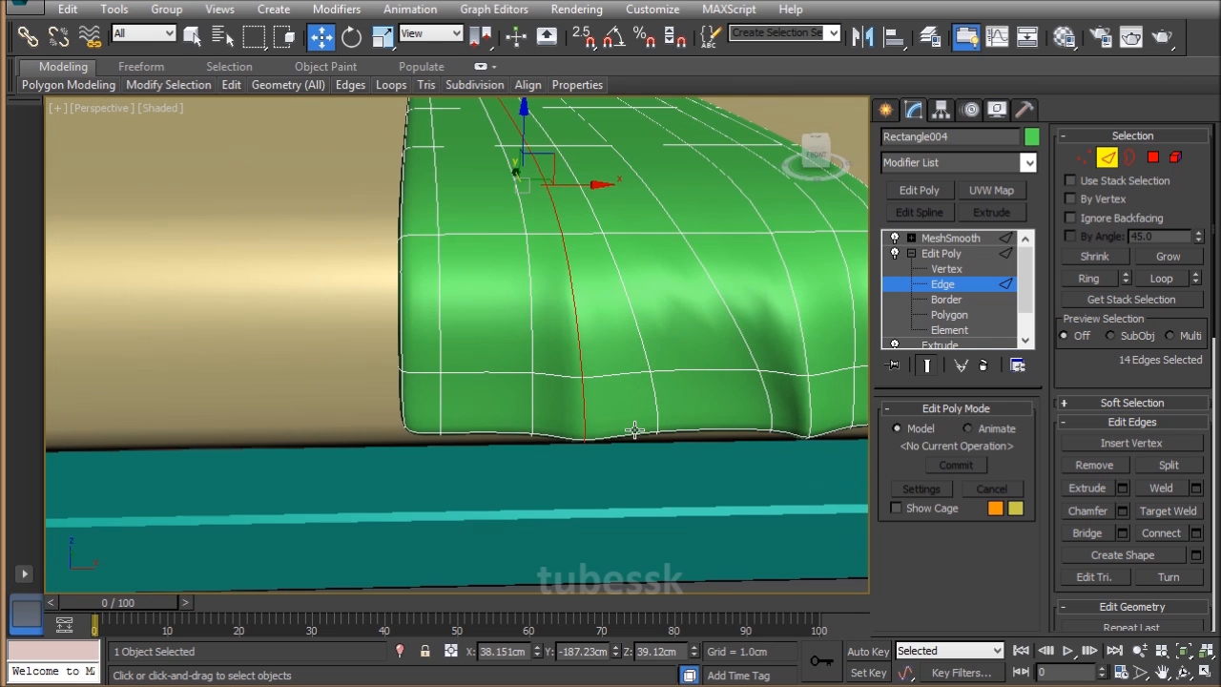
ctrl+click(1083, 158)
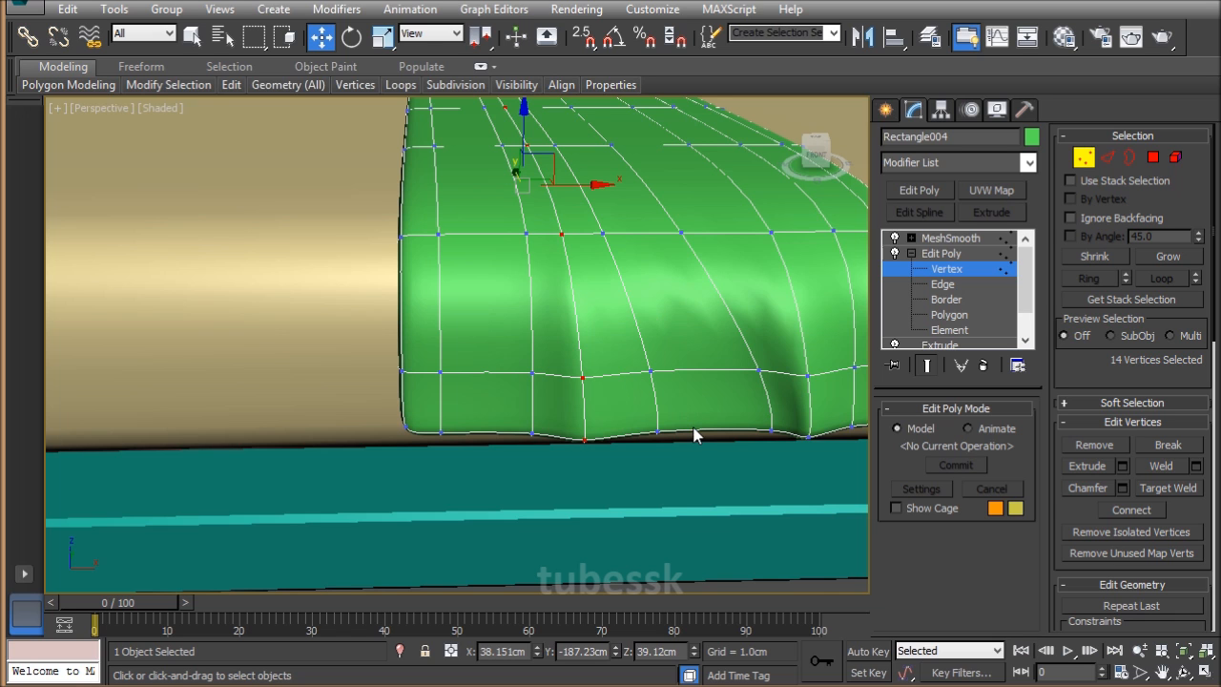
alt+middle_drag(694, 435, 684, 546)
alt+drag(685, 547, 208, 360)
alt+middle_drag(525, 367, 593, 341)
alt+middle_drag(547, 203, 268, 163)
alt+drag(372, 300, 372, 299)
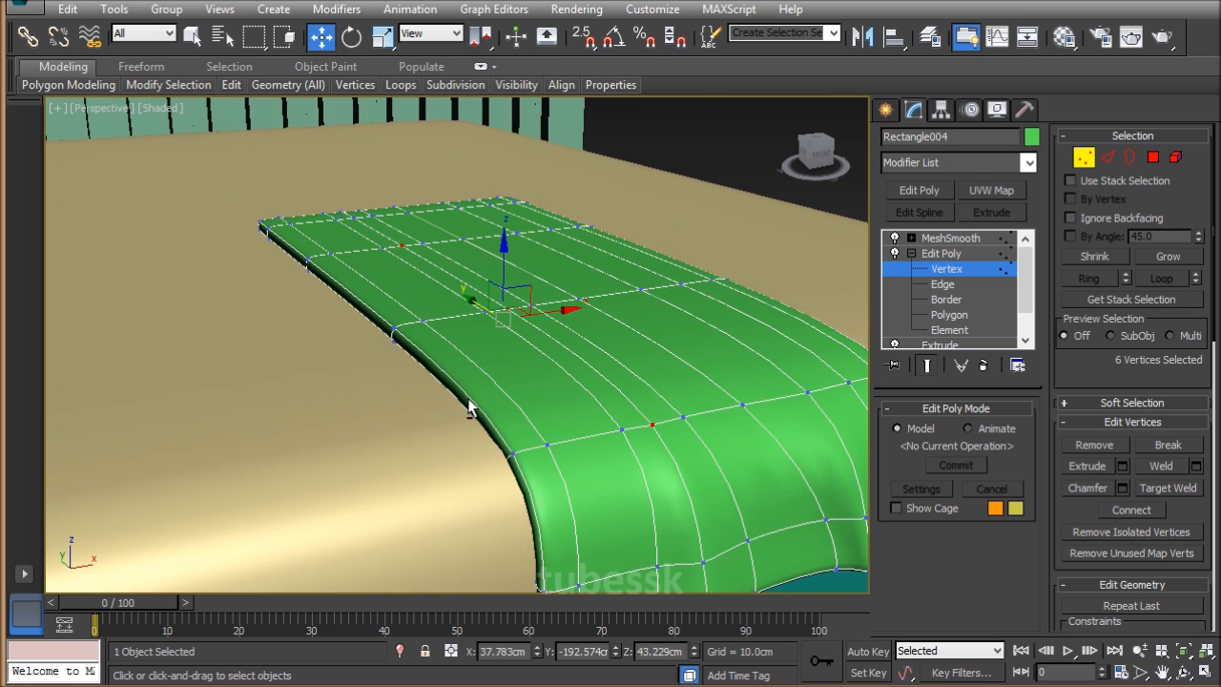
Raise the six top vertices of the second fold to about Z 44.4 cm and shift them sideways to about X 41.3 cm.
alt+middle_drag(468, 409, 565, 288)
drag(517, 282, 516, 272)
alt+middle_drag(515, 270, 598, 234)
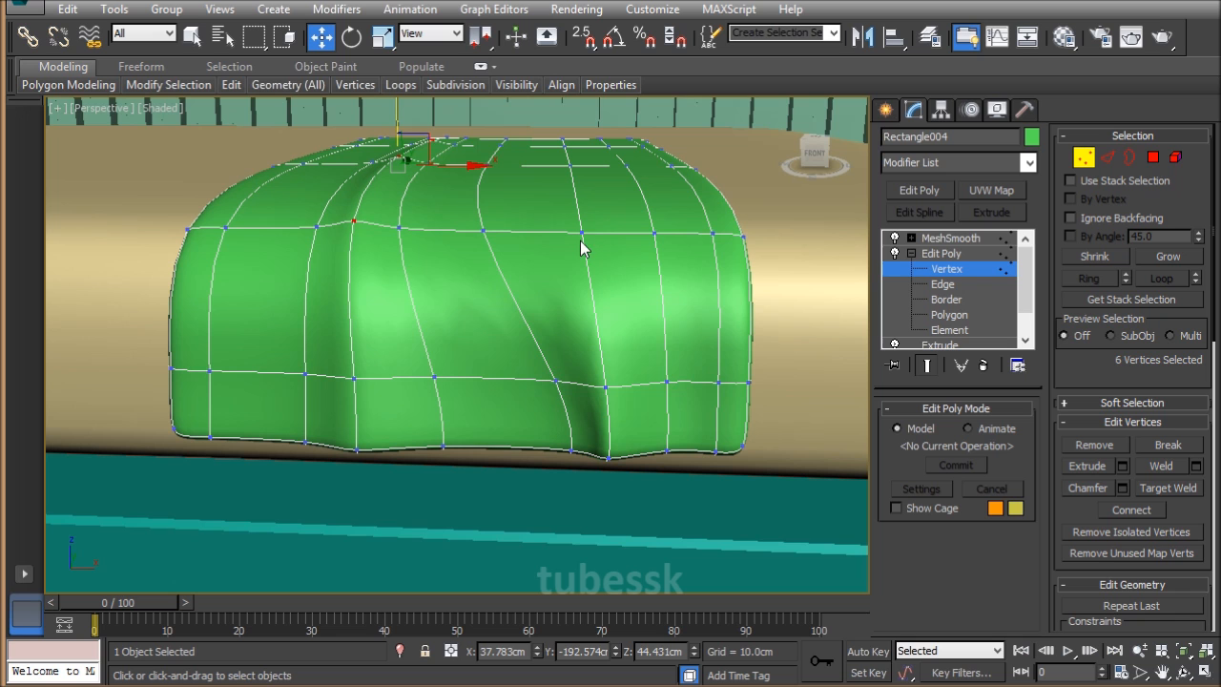
alt+middle_drag(200, 138, 602, 331)
drag(465, 225, 534, 249)
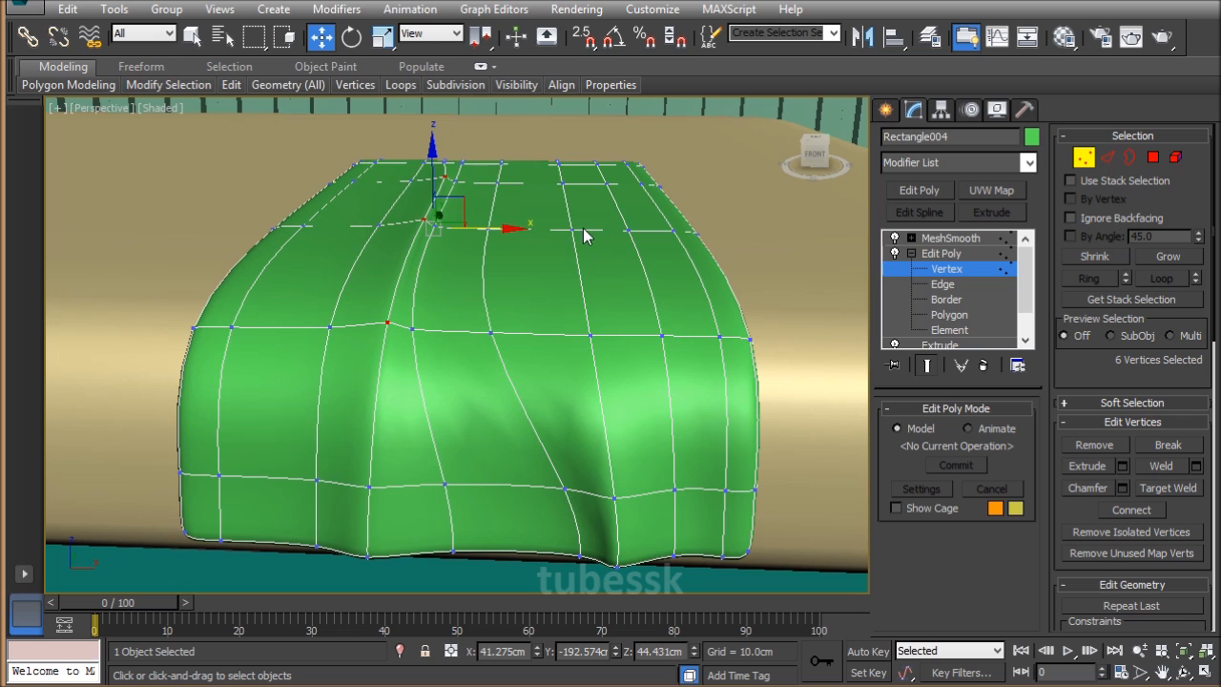
Select the first fold's crest edge loop, convert it to vertices, and deselect those on the hanging front and underside.
click(942, 284)
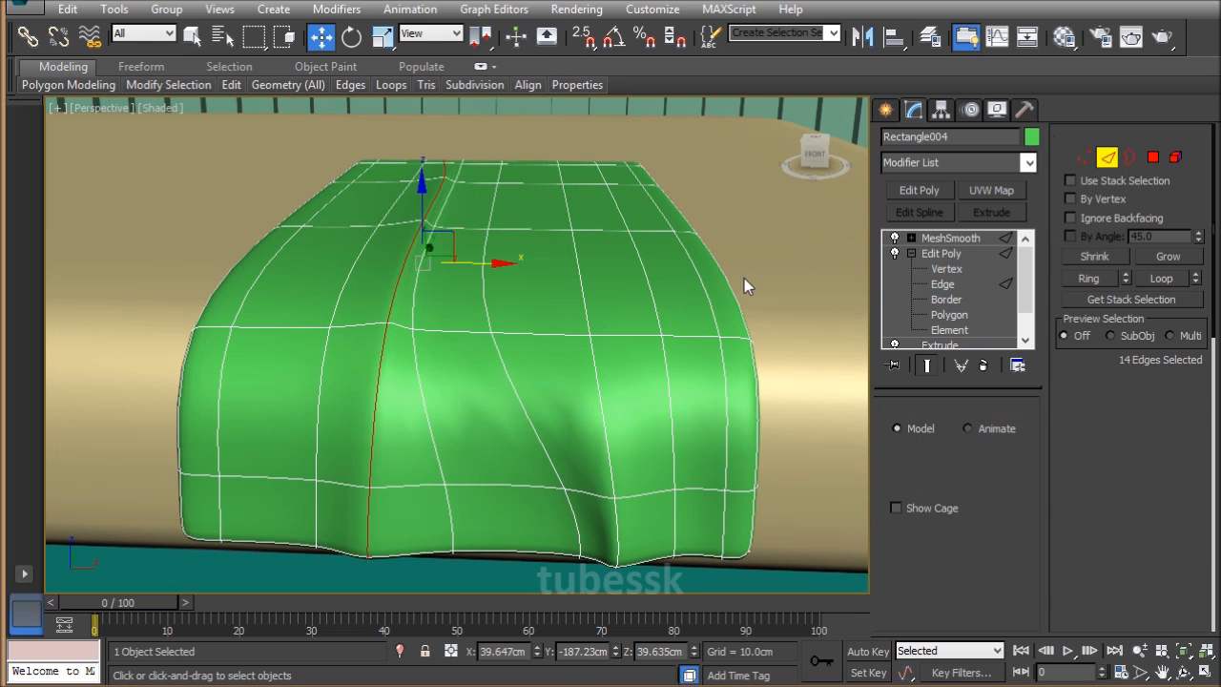
click(582, 260)
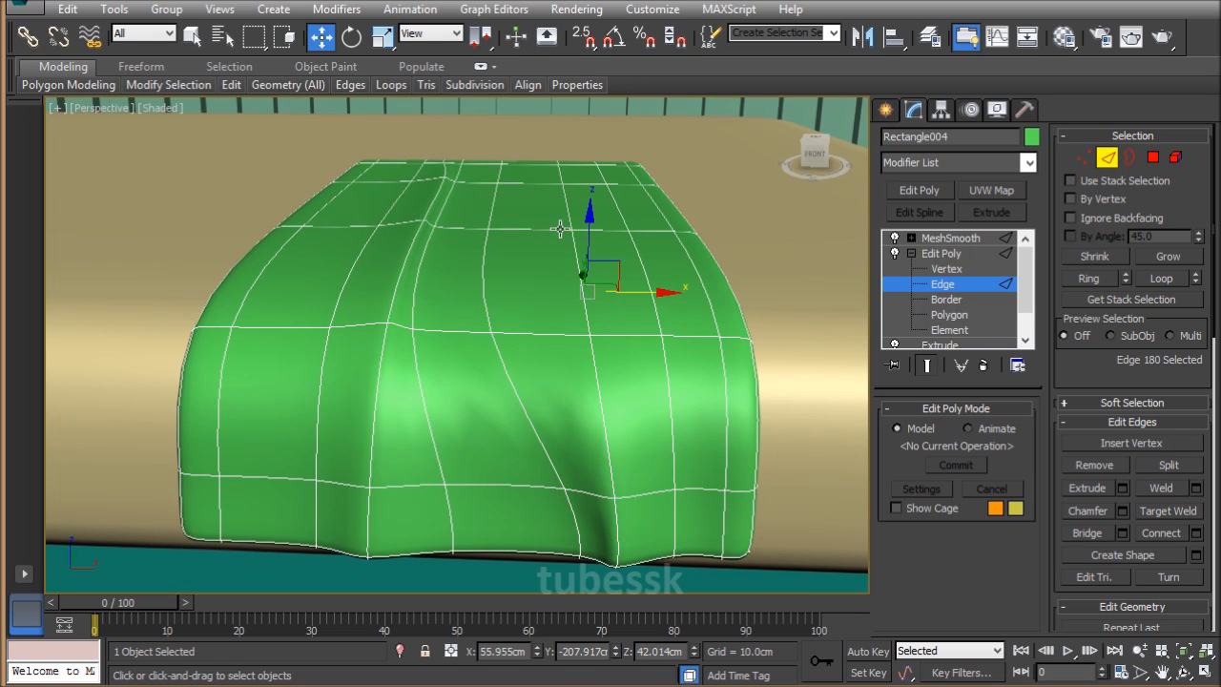
click(570, 213)
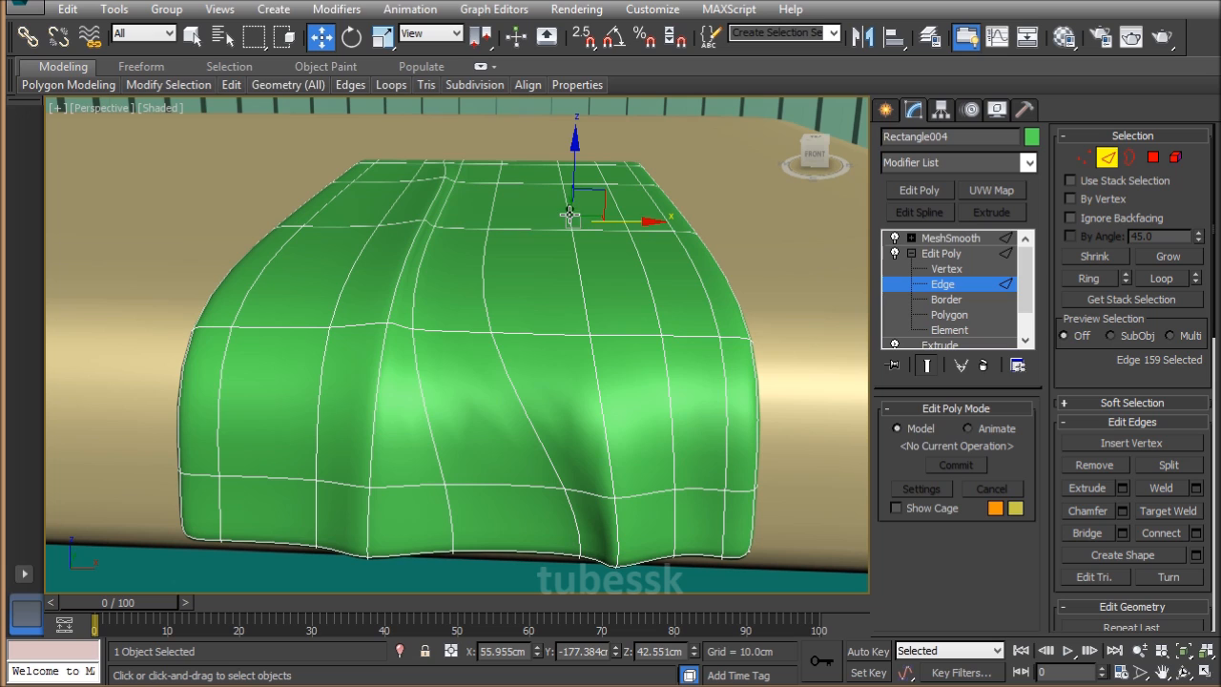
click(577, 288)
key(ctrl+z)
key(alt+l)
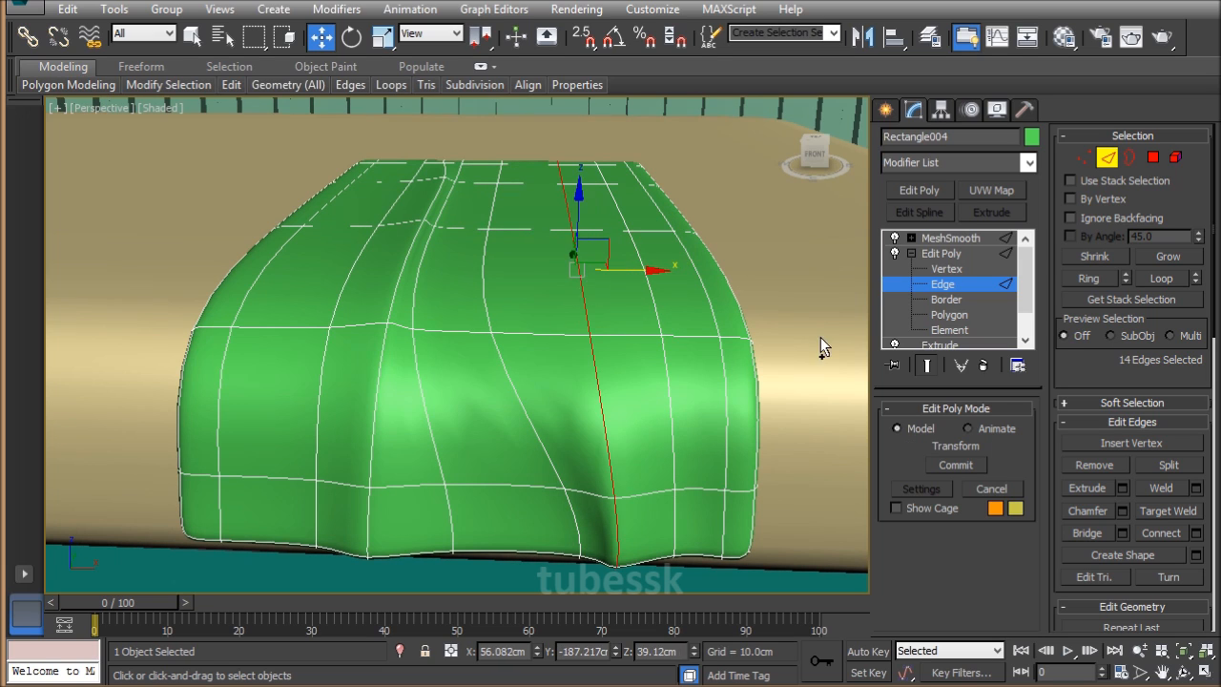
click(1086, 160)
alt+middle_drag(809, 214, 488, 567)
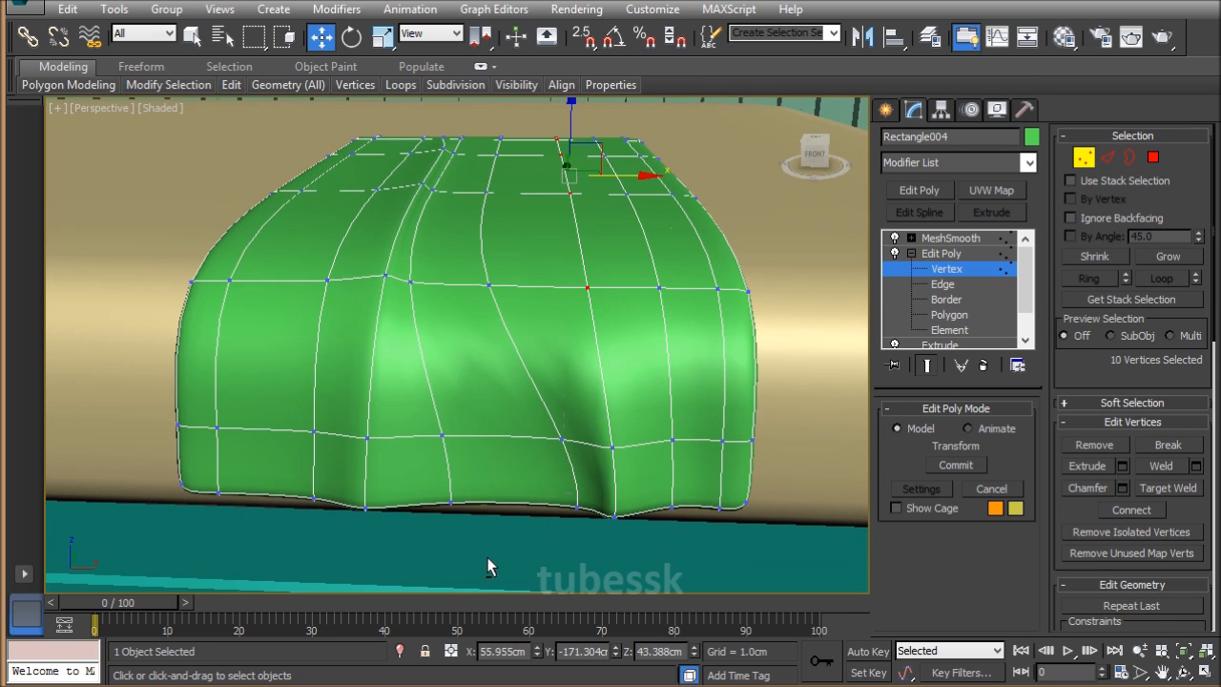
alt+middle_drag(636, 255, 427, 190)
alt+drag(480, 234, 479, 233)
alt+middle_drag(448, 277, 467, 231)
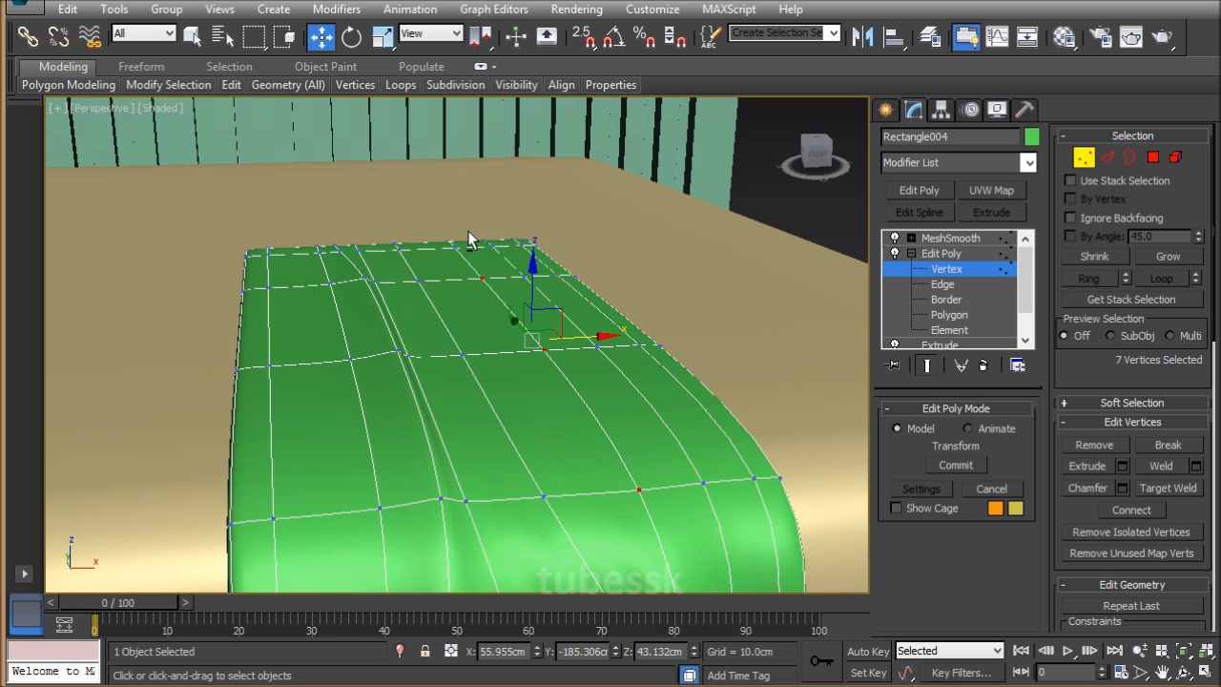
Raise the first fold's top crest vertices to about Z 44.3 cm and shift them sideways to about X 55.2 cm.
drag(533, 278, 533, 271)
alt+middle_drag(589, 333, 597, 371)
drag(638, 330, 631, 330)
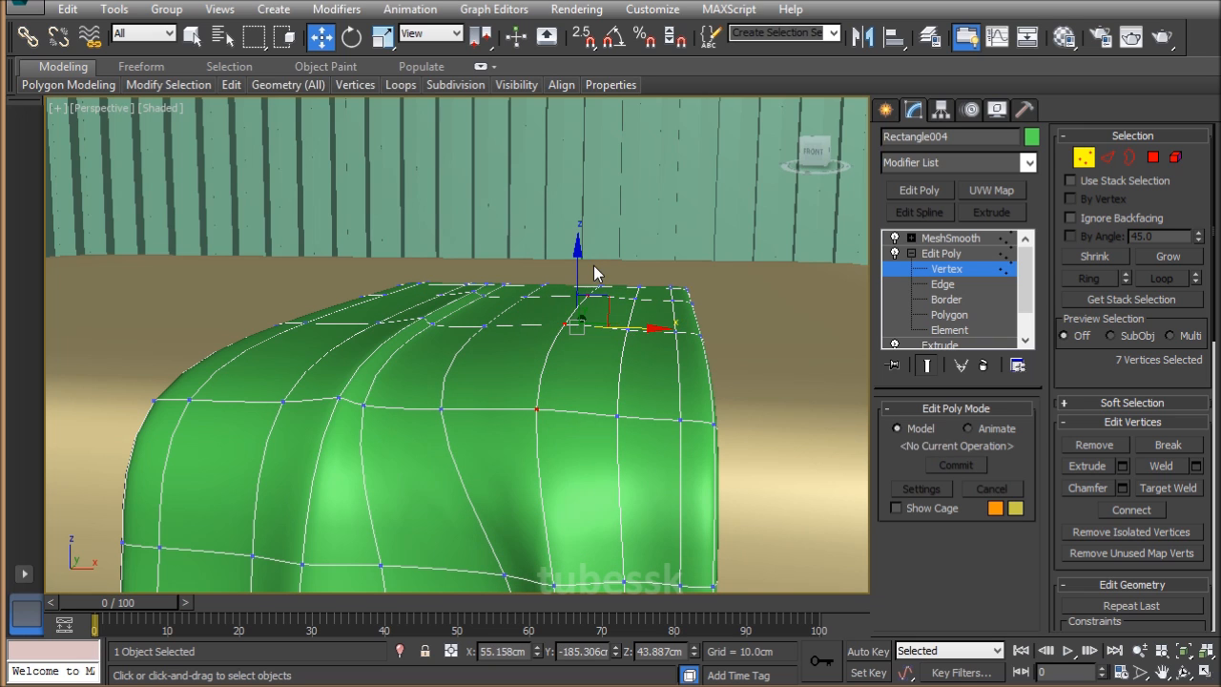
drag(581, 272, 581, 268)
alt+middle_drag(611, 344, 441, 336)
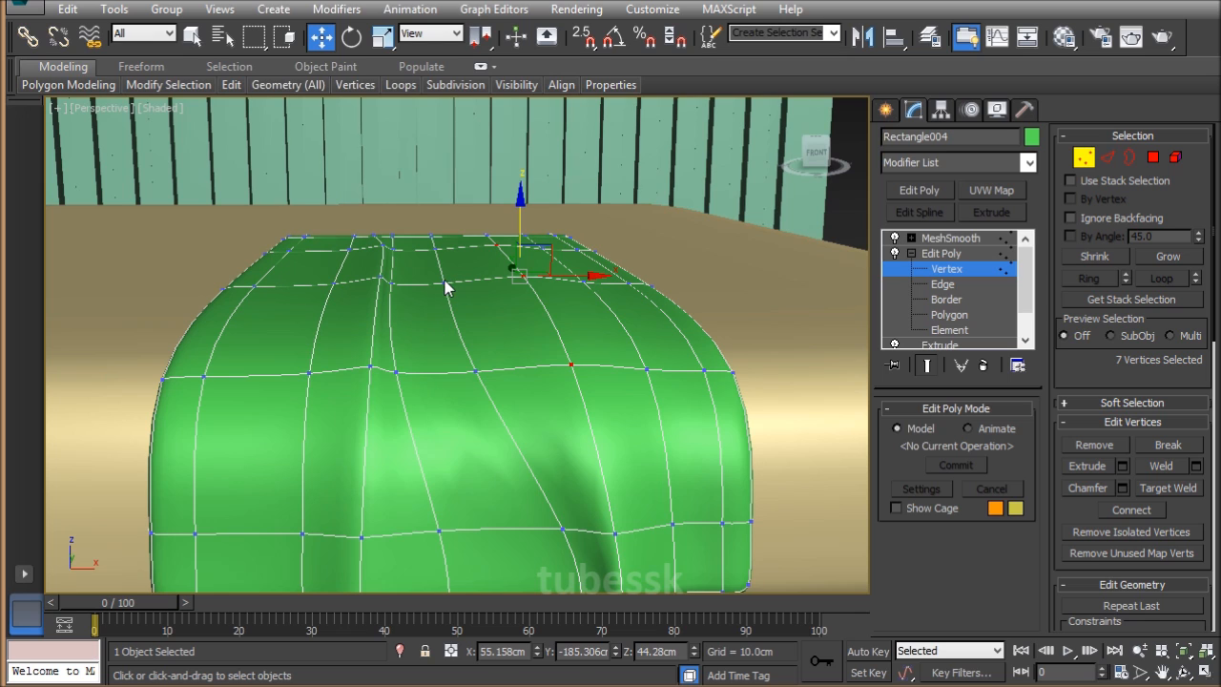
Move the ten top vertices of the edge loop beside the first fold's crest sideways to about X 52.8 cm.
key(2)
click(445, 298)
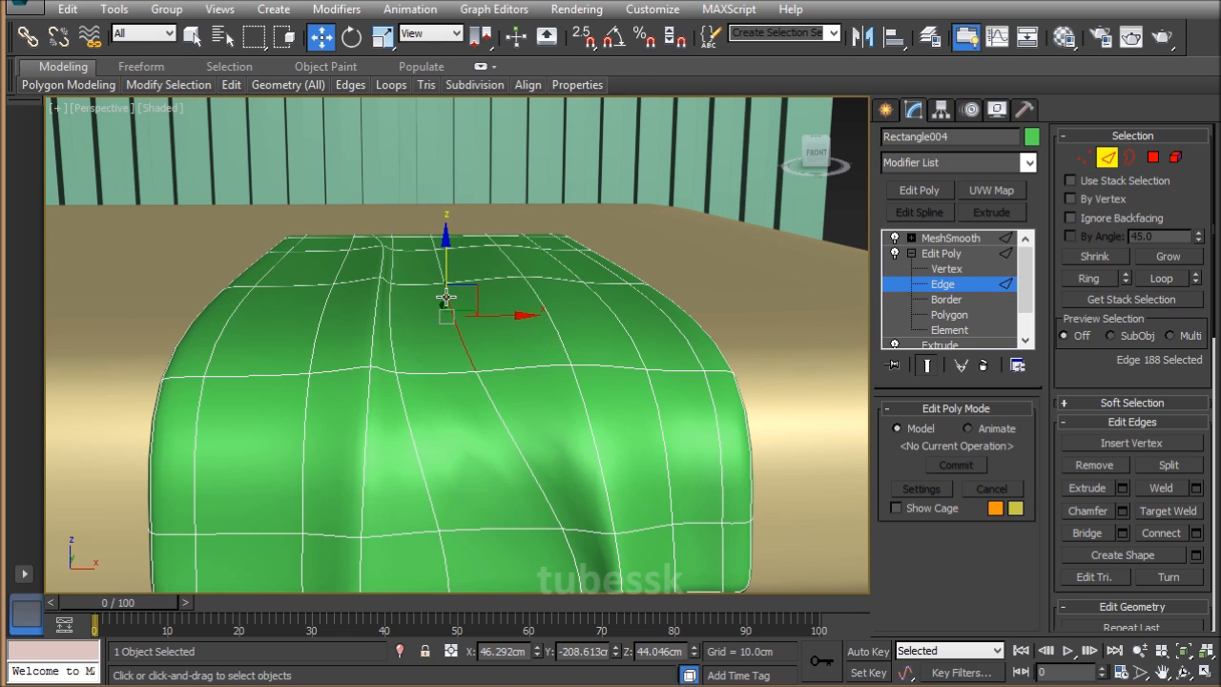
double_click(466, 328)
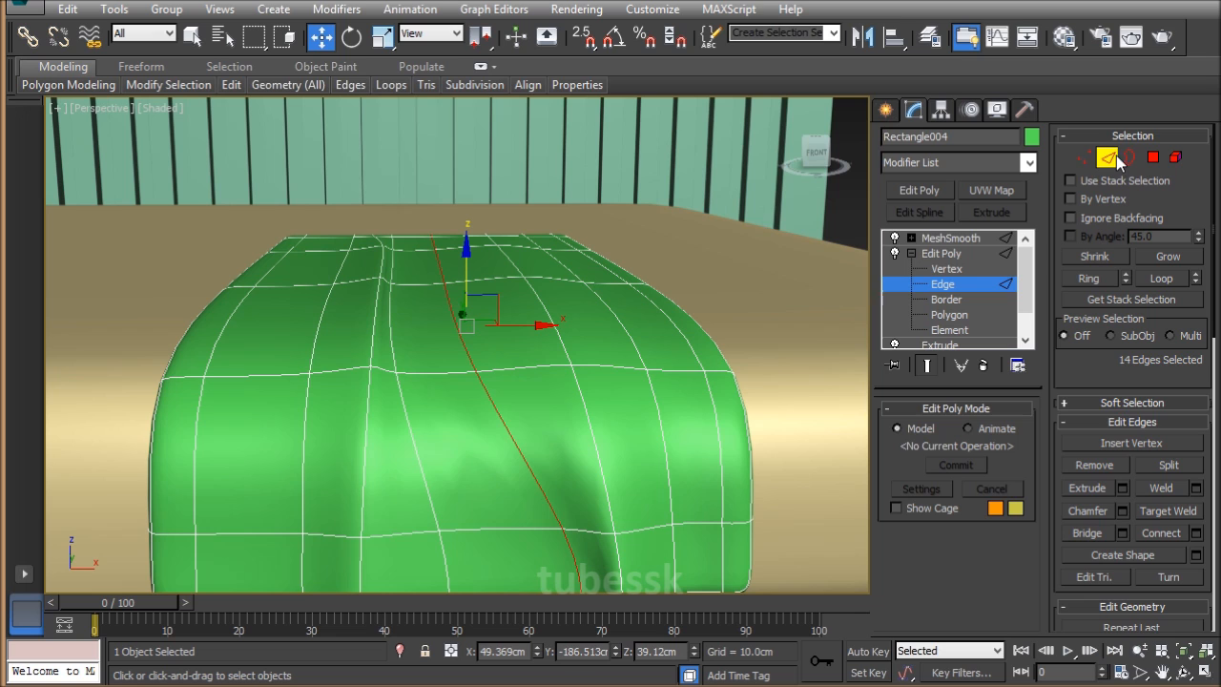
click(1084, 157)
alt+middle_drag(640, 471, 703, 404)
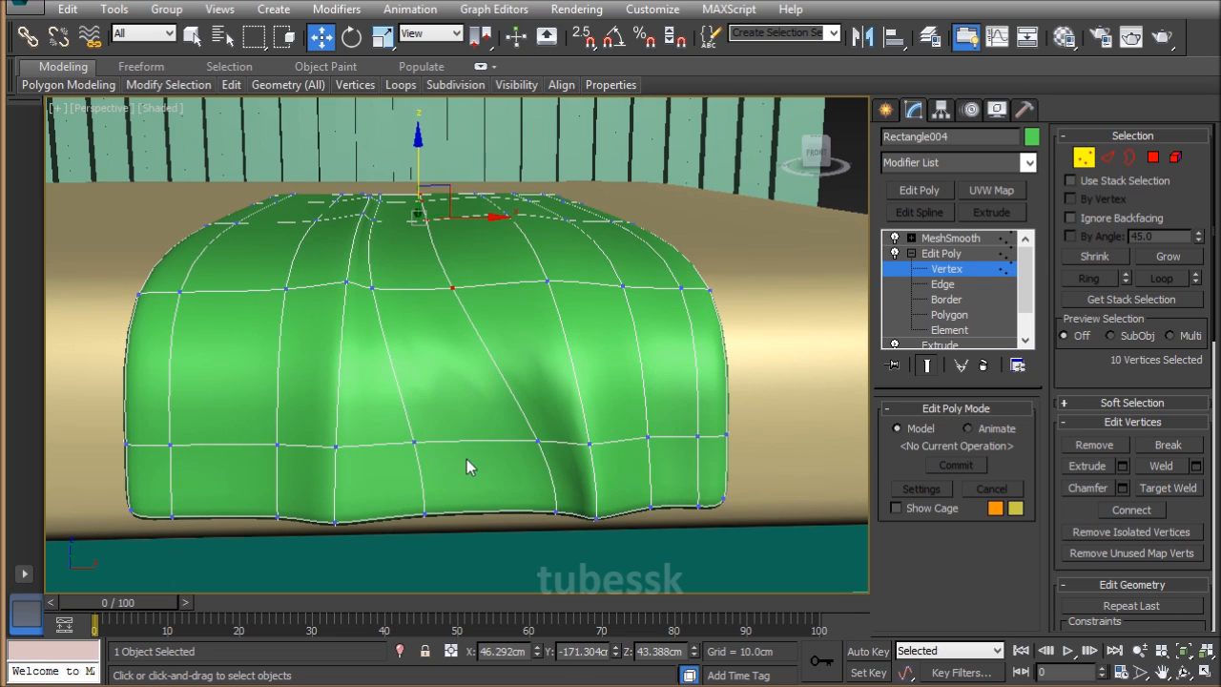
alt+middle_drag(466, 458, 519, 442)
drag(485, 332, 538, 360)
alt+middle_drag(539, 361, 514, 345)
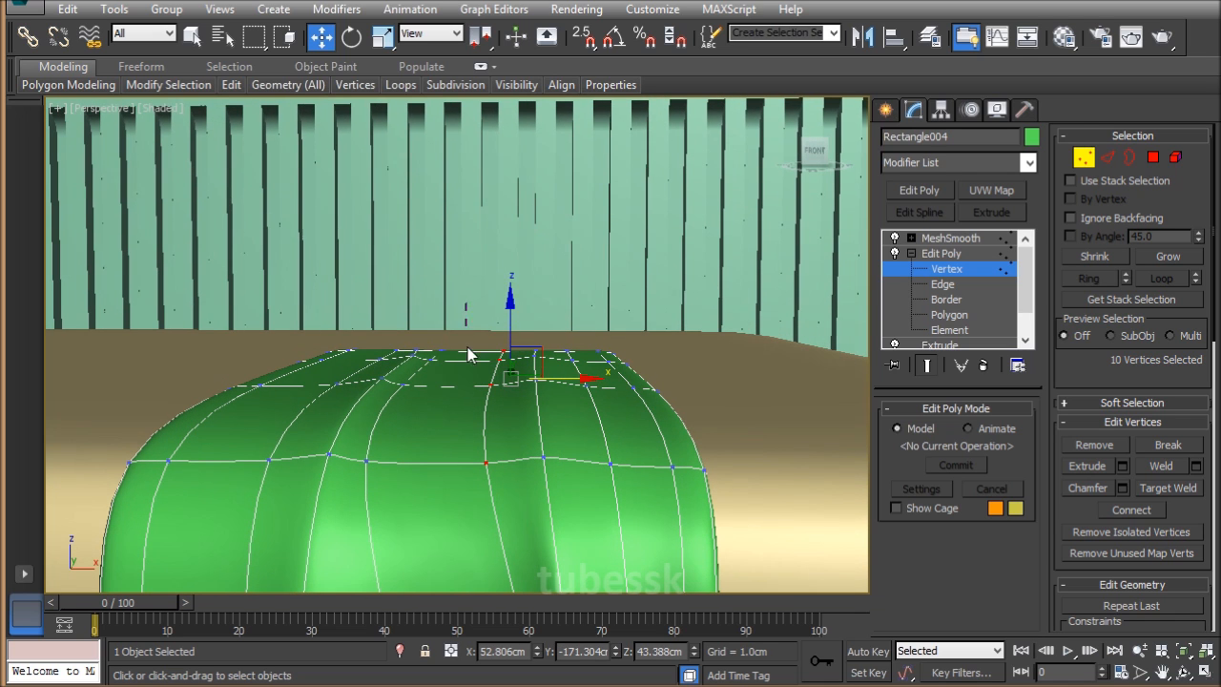
Shift the top vertices of the first fold's crest and its neighbouring column sideways together toward the second fold.
drag(551, 427, 551, 425)
drag(593, 365, 569, 365)
key(r)
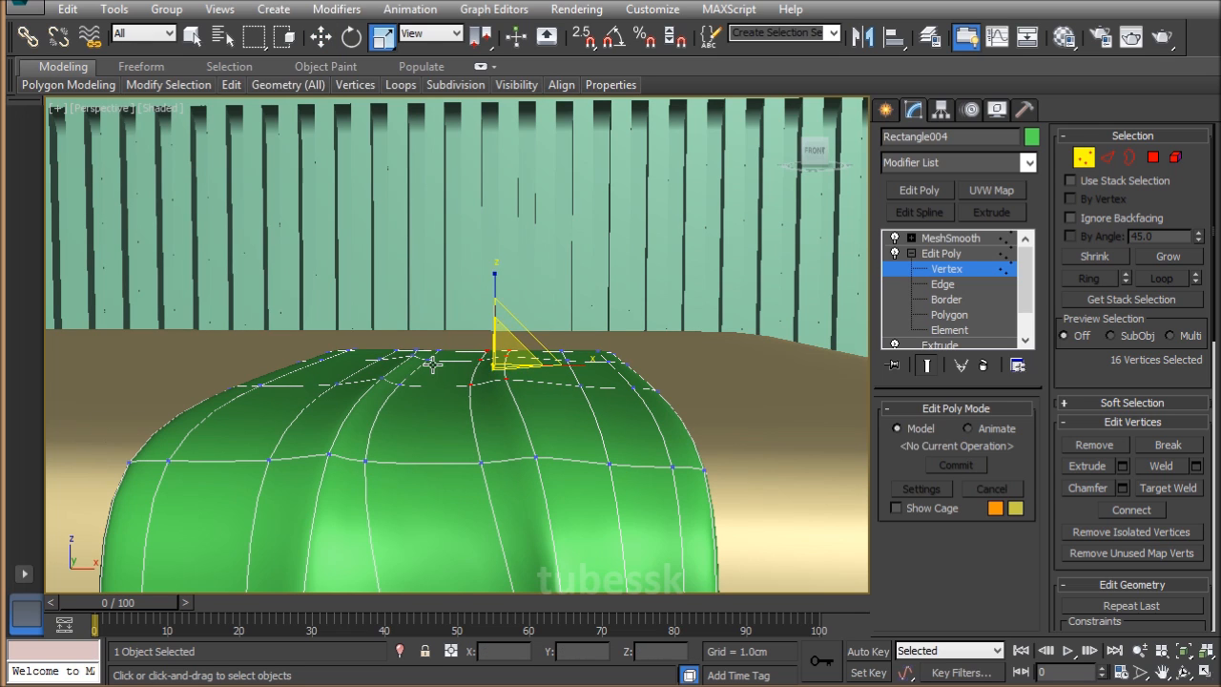
key(w)
Raise three top vertices along the first fold's crest to about Z 45.9 cm, selecting them on the unsmoothed cage.
middle_drag(516, 402, 605, 372)
alt+drag(522, 420, 522, 419)
scroll(548, 408, up, 5)
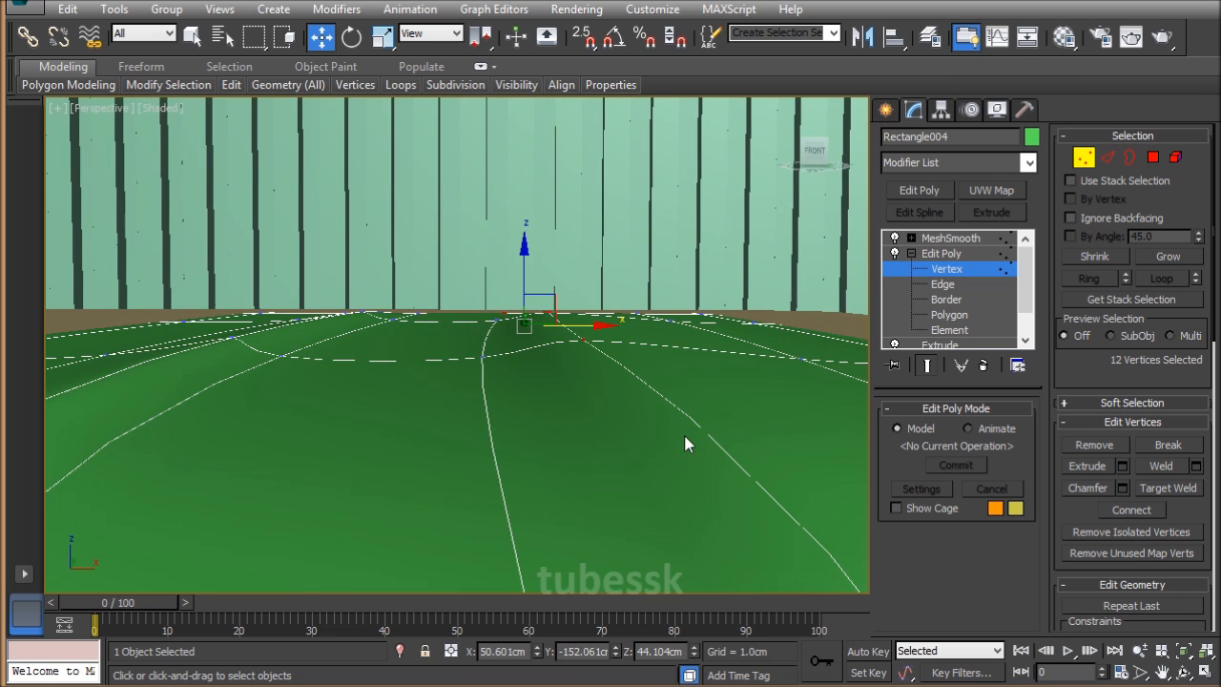
alt+drag(556, 458, 565, 465)
middle_drag(640, 431, 629, 396)
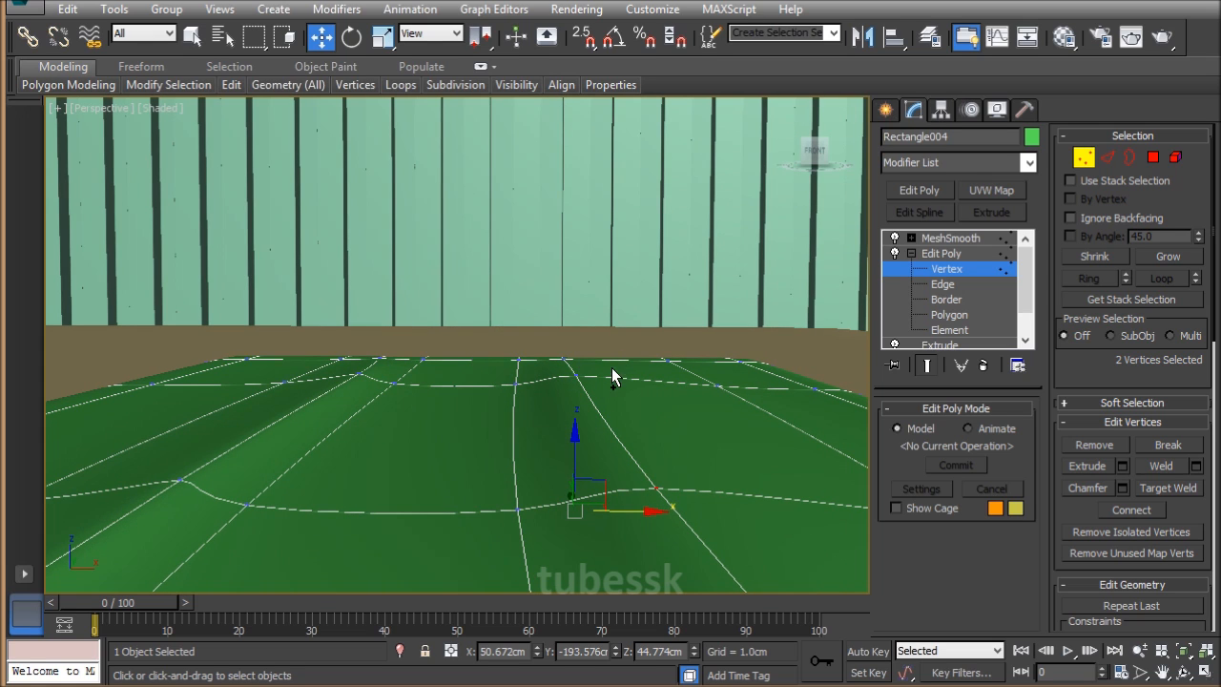
click(925, 367)
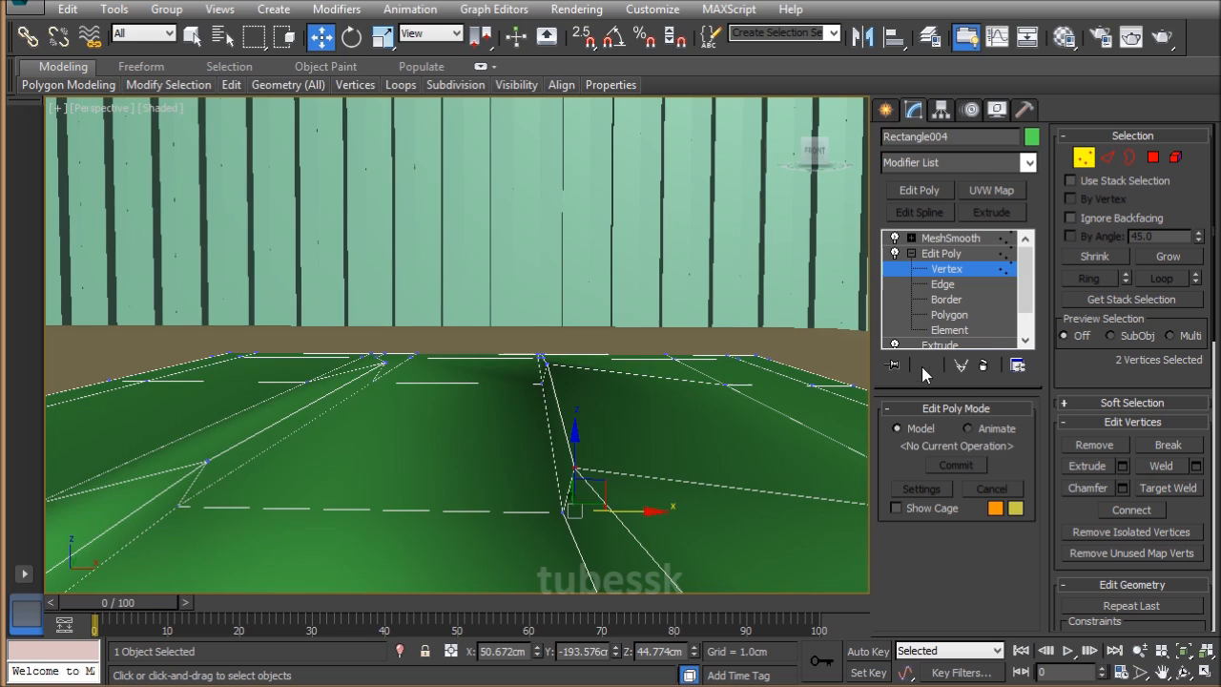
alt+middle_drag(627, 397, 393, 359)
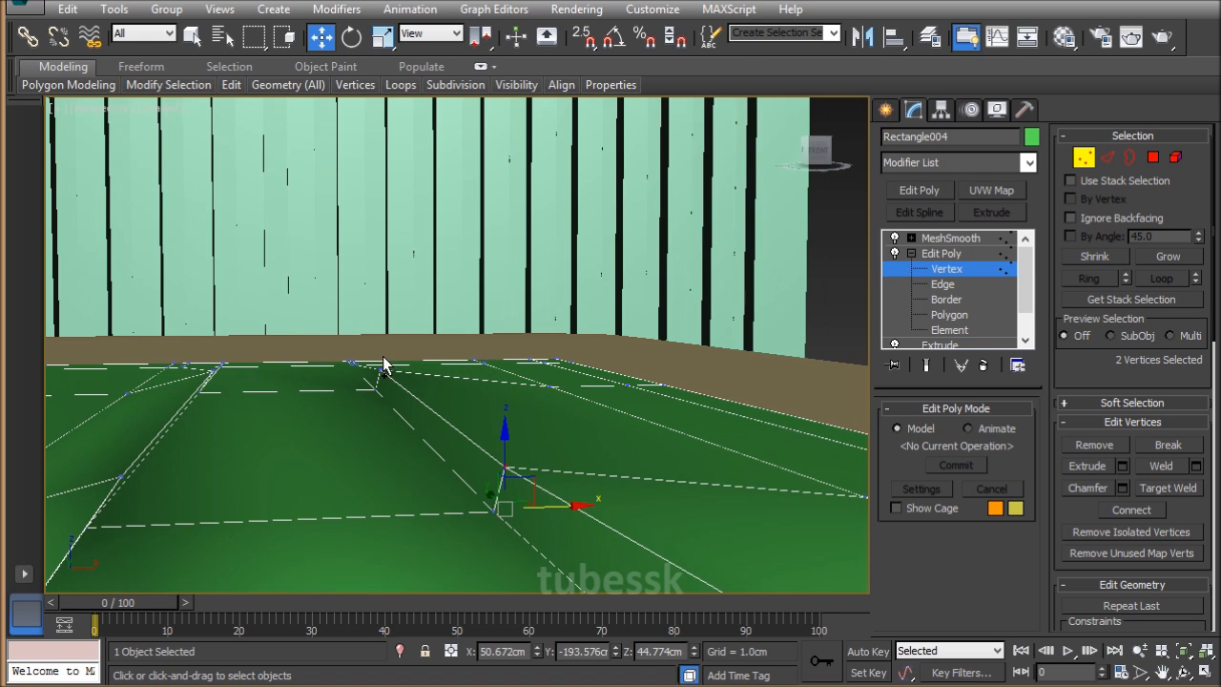
ctrl+click(383, 372)
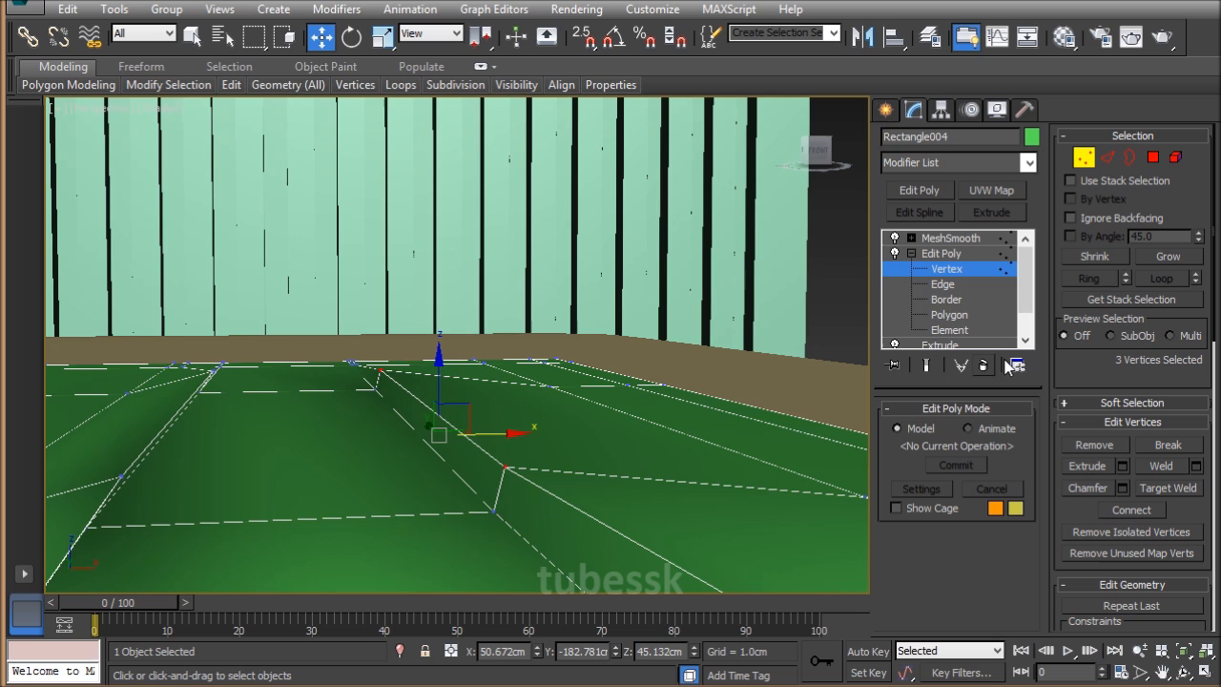
click(924, 367)
drag(441, 376, 440, 361)
Leave vertex editing, return to the MeshSmooth level of the stack, and reselect the cover as a whole object.
scroll(496, 420, down, 4)
alt+middle_drag(608, 477, 739, 500)
scroll(697, 438, down, 3)
alt+middle_drag(697, 438, 739, 401)
click(910, 254)
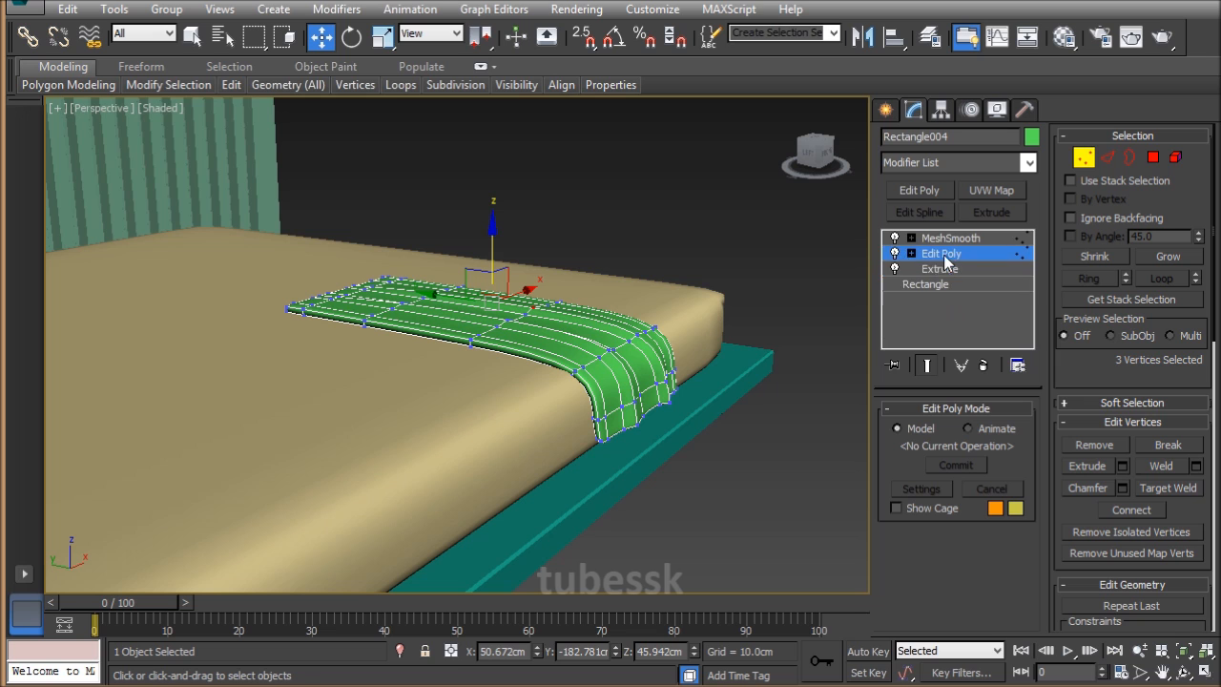
click(943, 255)
click(940, 239)
click(780, 254)
scroll(795, 299, down, 5)
alt+middle_drag(738, 387, 690, 398)
scroll(787, 444, up, 3)
click(622, 299)
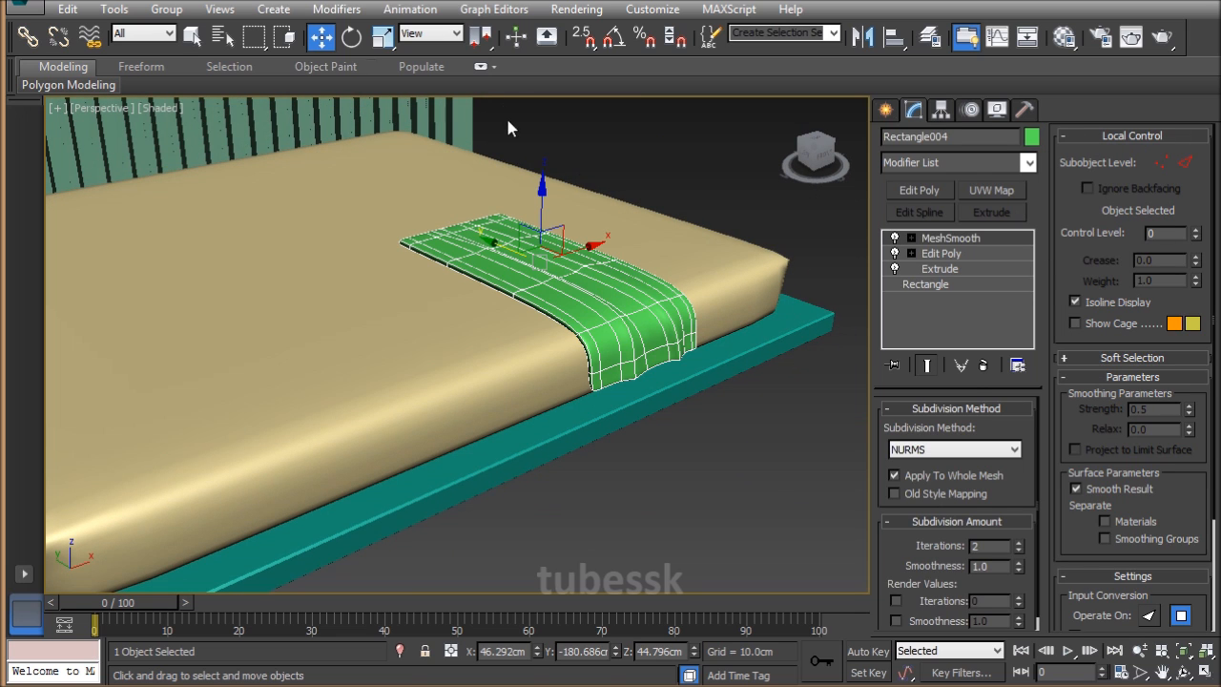
Add an FFD 3x3x3 modifier to the cover above MeshSmooth.
click(343, 11)
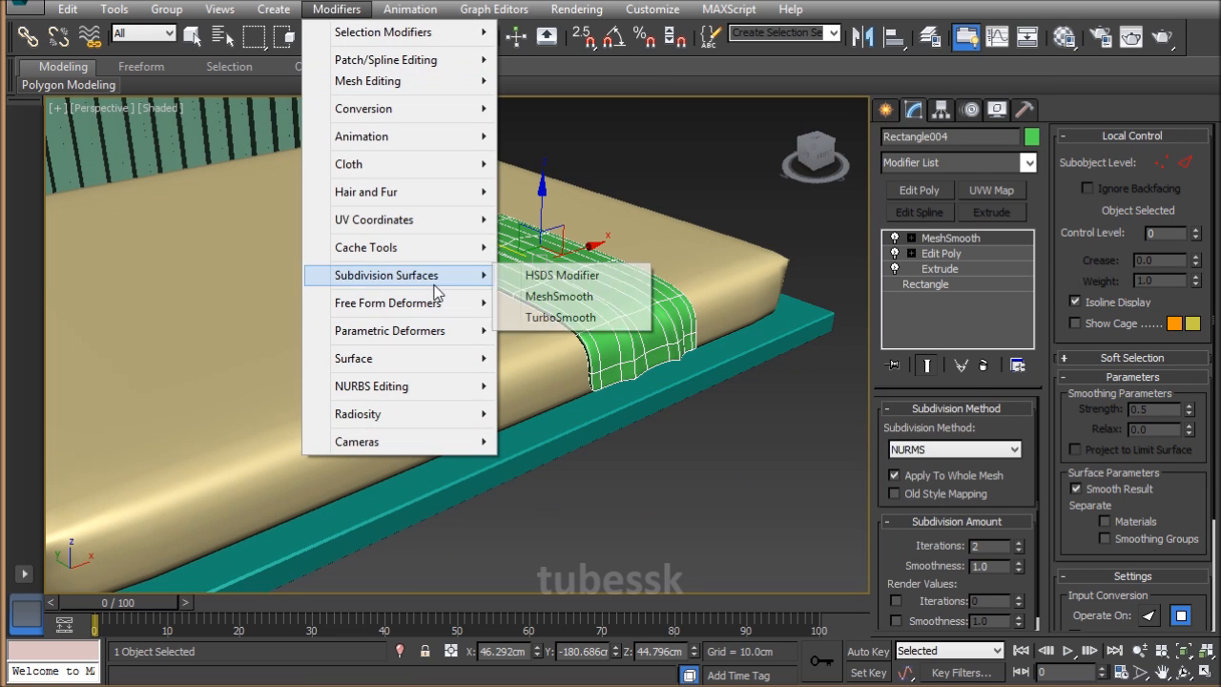
mouse_move(435, 303)
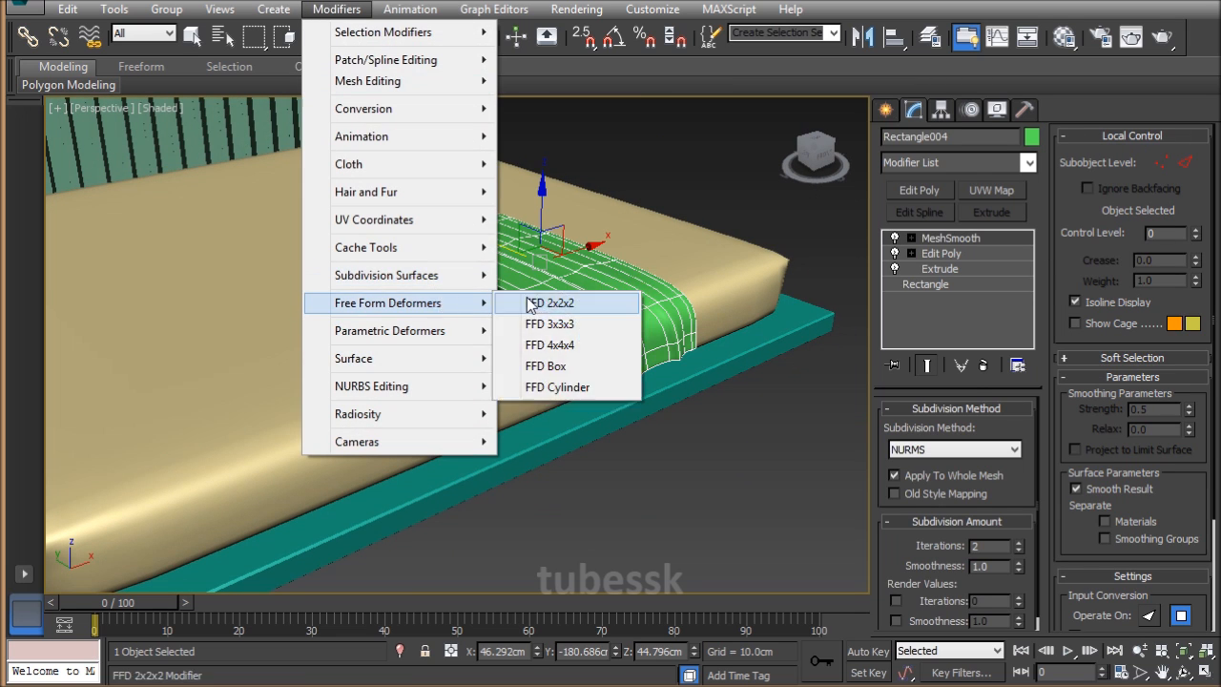
click(570, 325)
Edit the FFD control points and move the lattice's middle row sideways to about X 42 cm.
alt+middle_drag(652, 332, 482, 349)
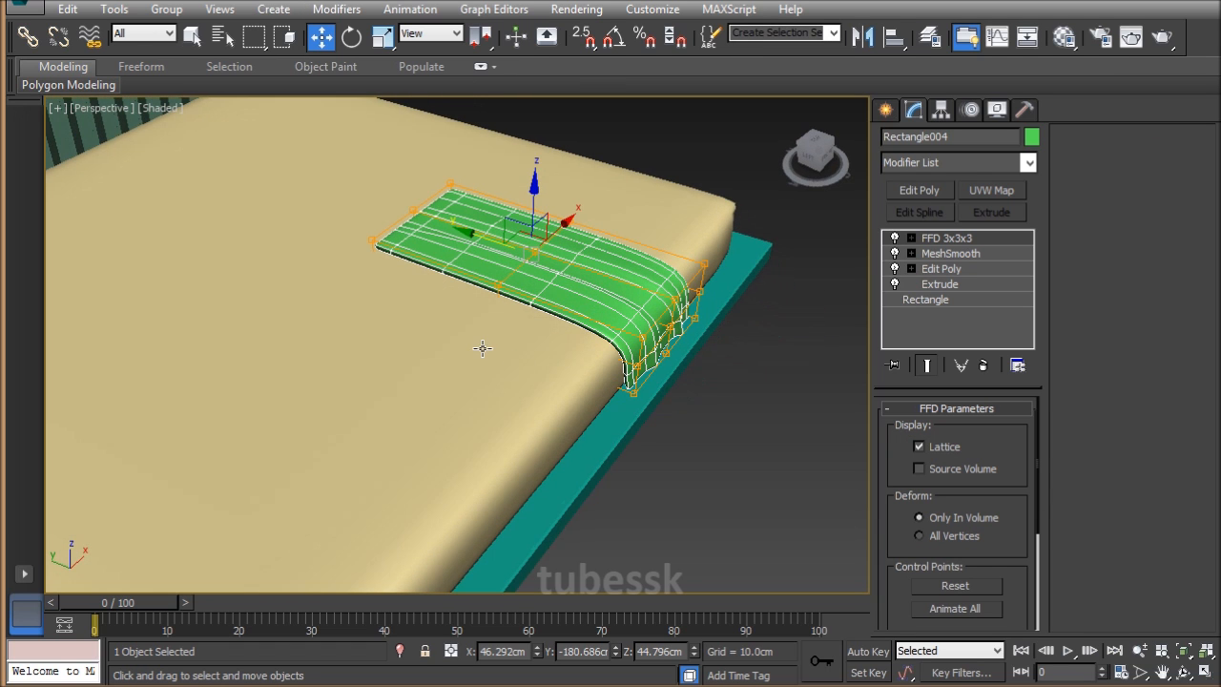
click(946, 238)
alt+middle_drag(615, 356, 626, 351)
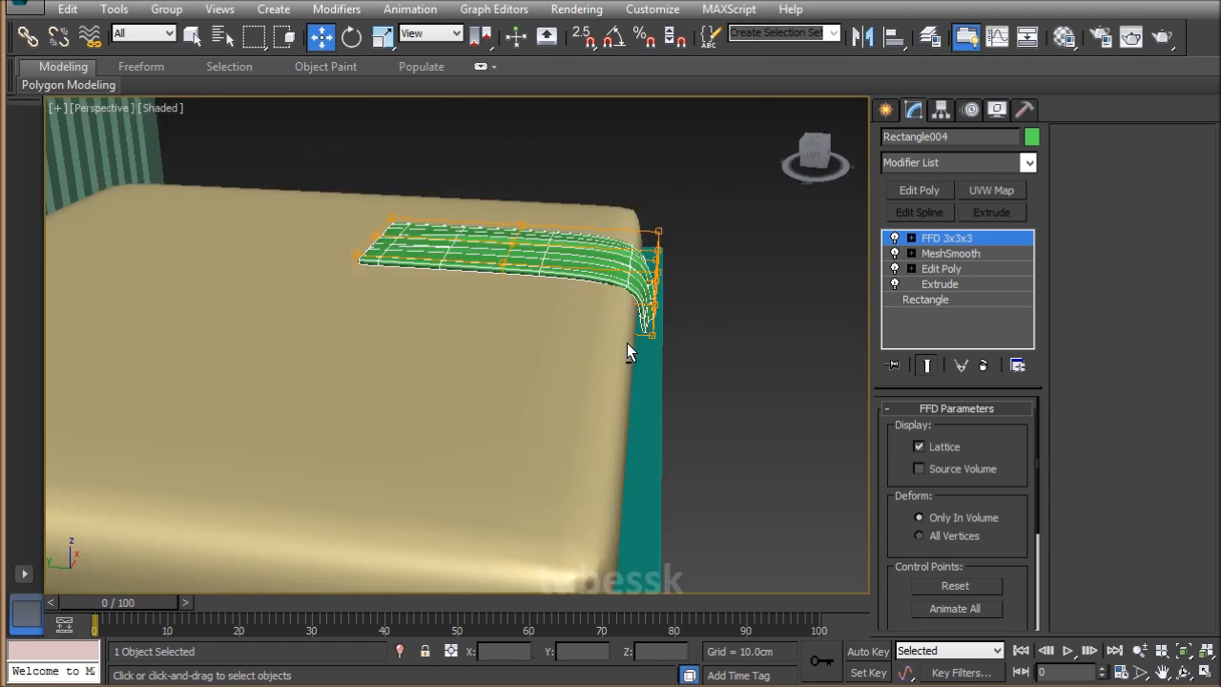
alt+middle_drag(538, 253, 567, 355)
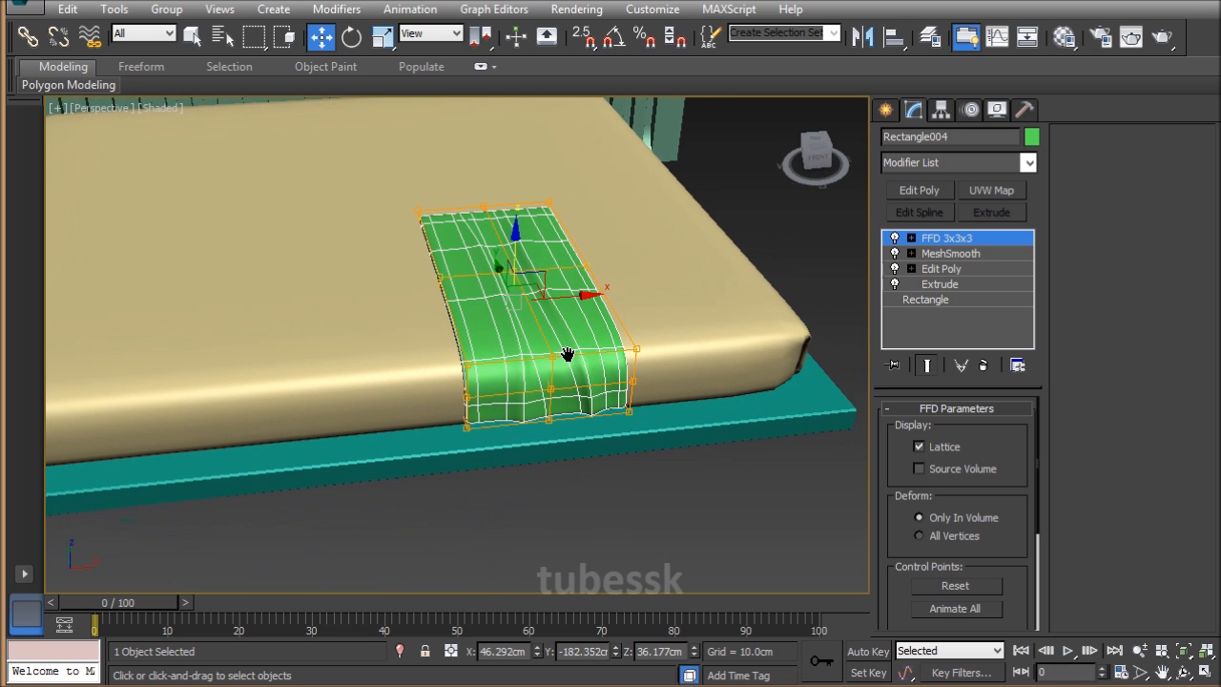
mouse_move(562, 334)
alt+middle_down()
mouse_move(674, 382)
mouse_move(654, 469)
mouse_move(554, 312)
alt+middle_up()
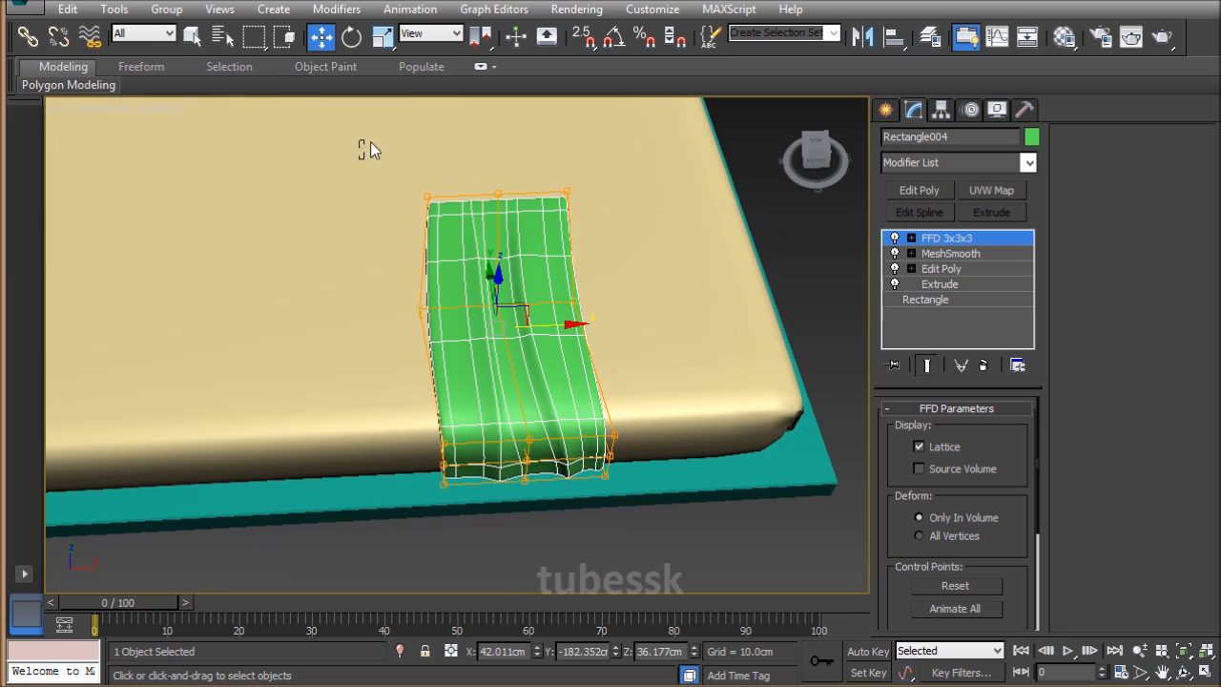
Move the far-end row of the cover's FFD lattice sideways to about X 52 cm.
drag(627, 235, 628, 235)
alt+middle_drag(625, 237, 264, 173)
alt+middle_drag(436, 348, 615, 259)
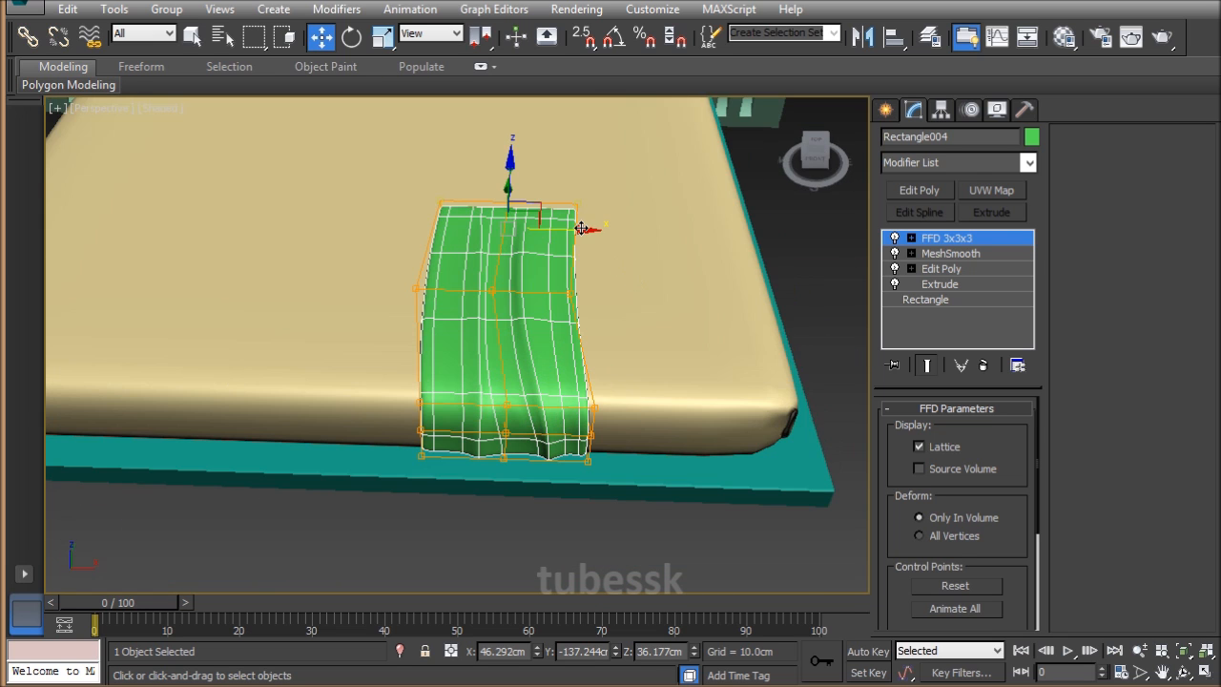
alt+middle_drag(585, 327, 611, 372)
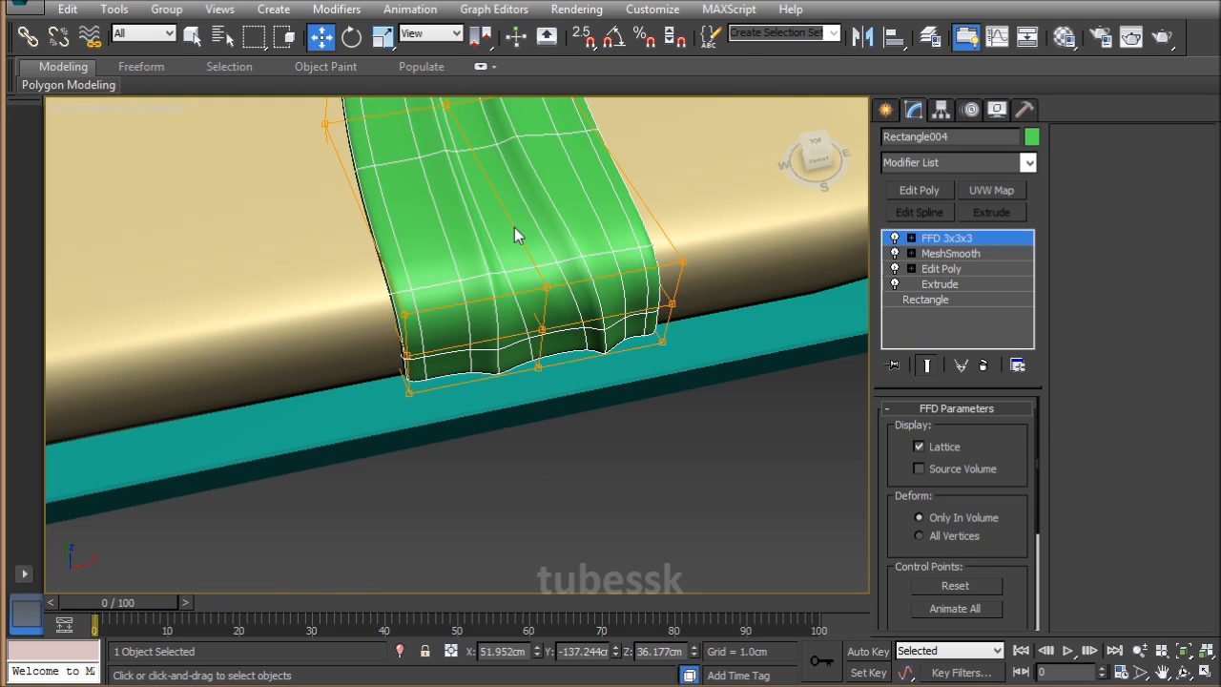
Pull the front middle column of the cover's FFD control points outward, away from the mattress edge.
drag(551, 385, 554, 389)
alt+middle_drag(567, 416, 615, 420)
drag(561, 267, 574, 290)
alt+middle_drag(515, 418, 549, 346)
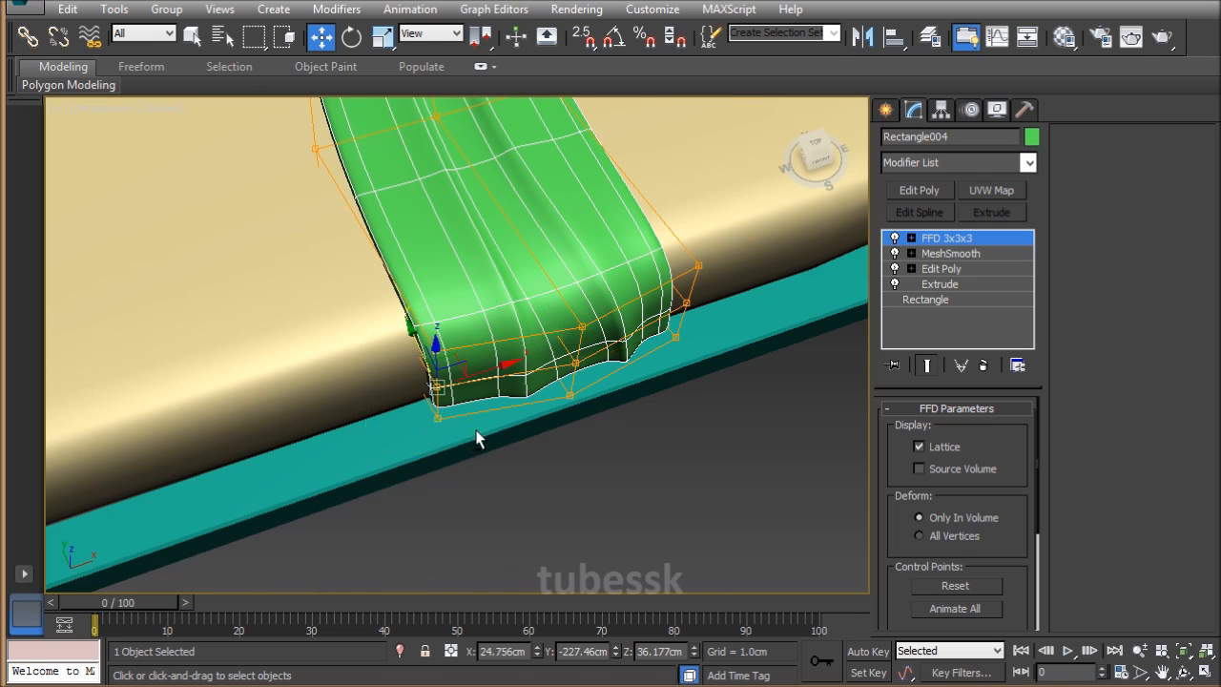
Move the front corner column of FFD control points at X 24.8 cm inward to about Y -226.6 cm.
alt+middle_drag(422, 444, 563, 402)
drag(519, 302, 506, 307)
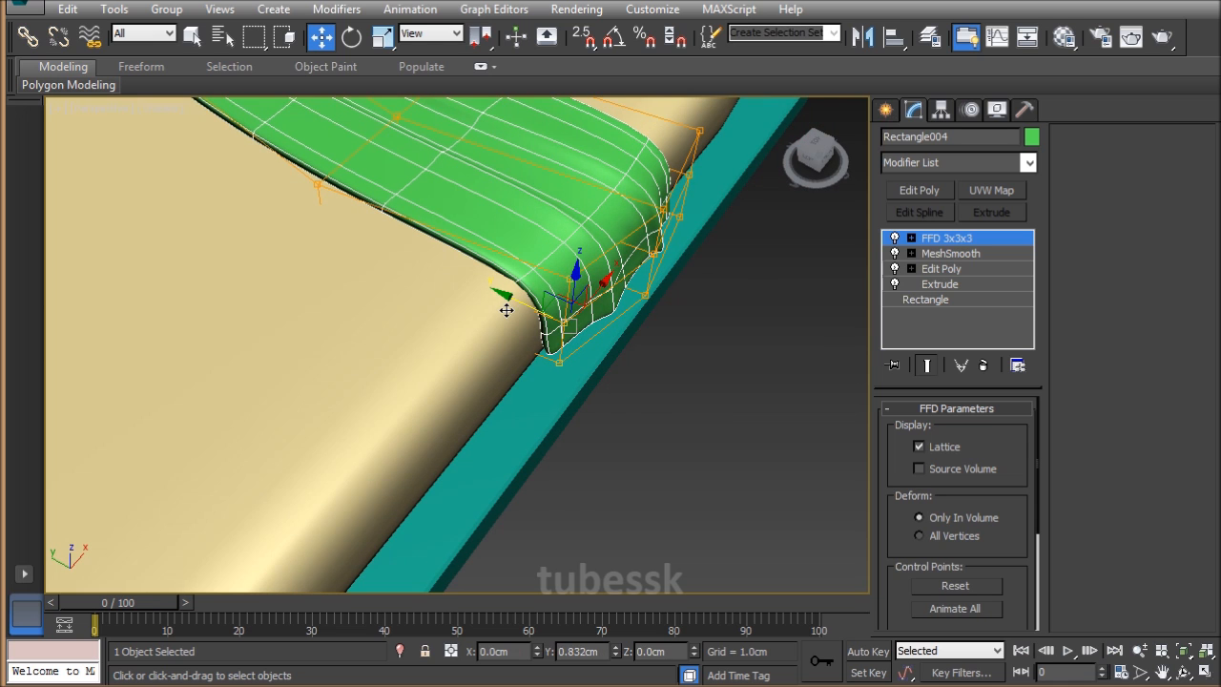
scroll(695, 363, down, 3)
alt+middle_drag(607, 381, 526, 313)
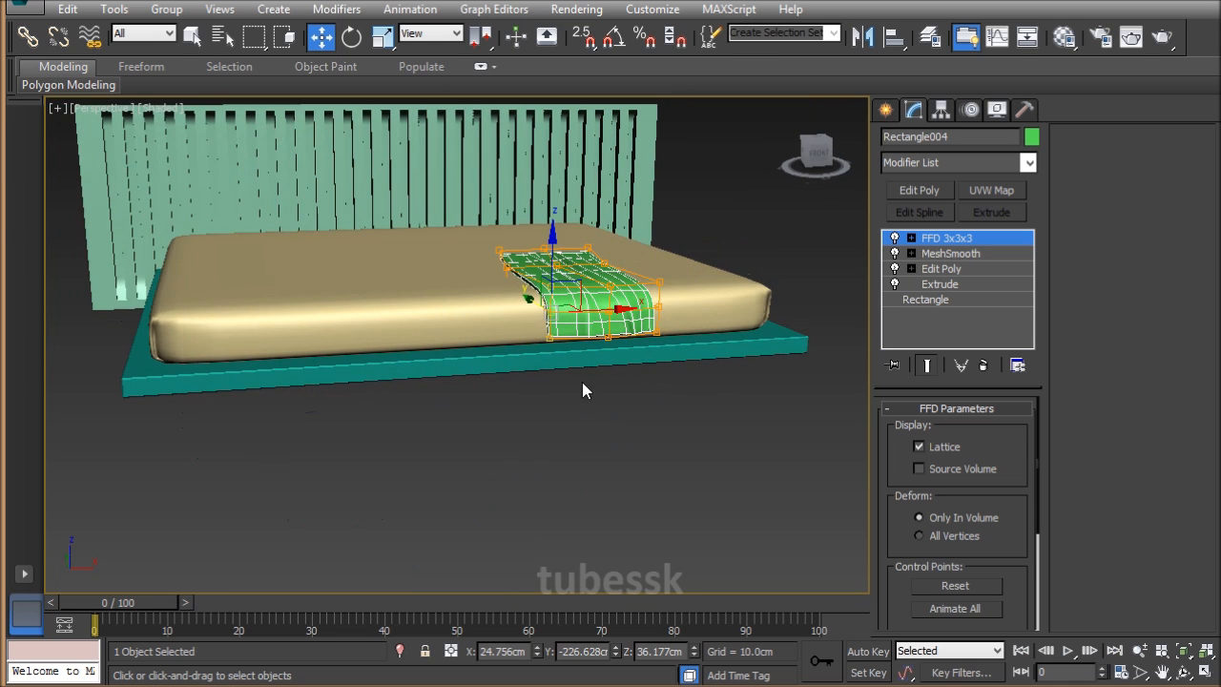
scroll(611, 376, up, 3)
alt+middle_drag(617, 374, 593, 375)
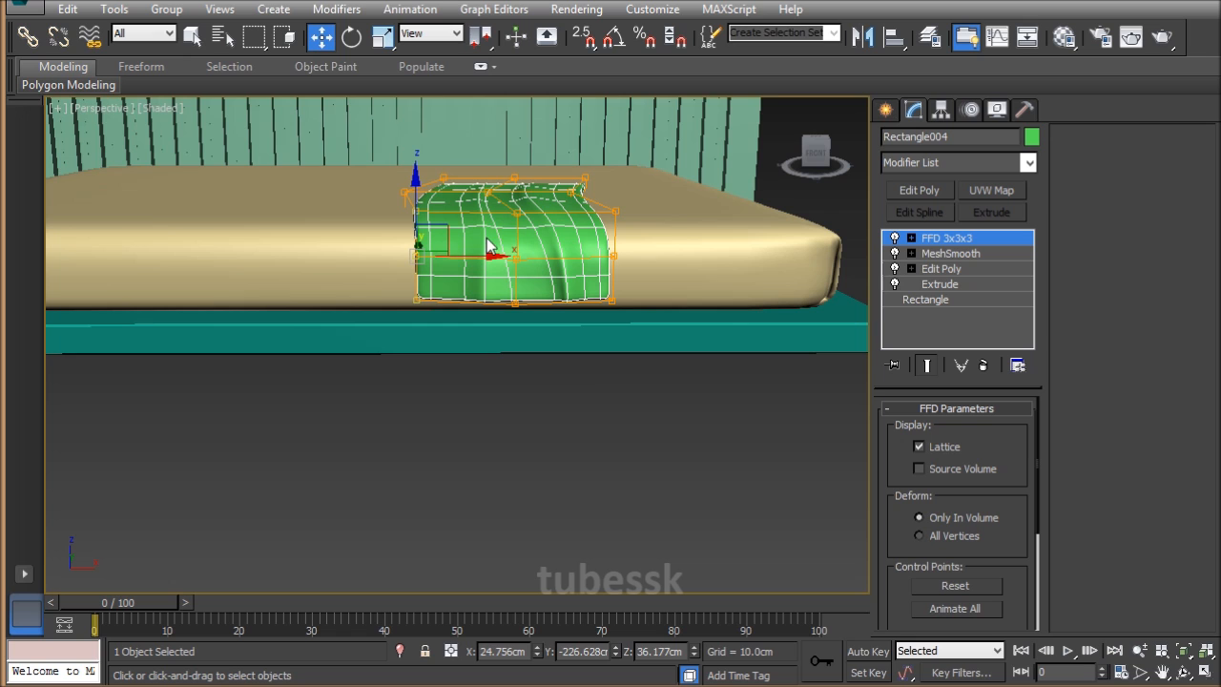
Lower the lattice's upper control points slightly, leave control-point editing and select the cover as a whole.
drag(550, 225, 550, 224)
alt+middle_drag(549, 373, 547, 328)
drag(520, 166, 522, 187)
alt+middle_drag(586, 346, 667, 369)
click(729, 422)
alt+middle_drag(592, 385, 666, 407)
scroll(665, 391, up, 2)
scroll(664, 383, down, 2)
alt+middle_drag(482, 386, 602, 382)
click(581, 316)
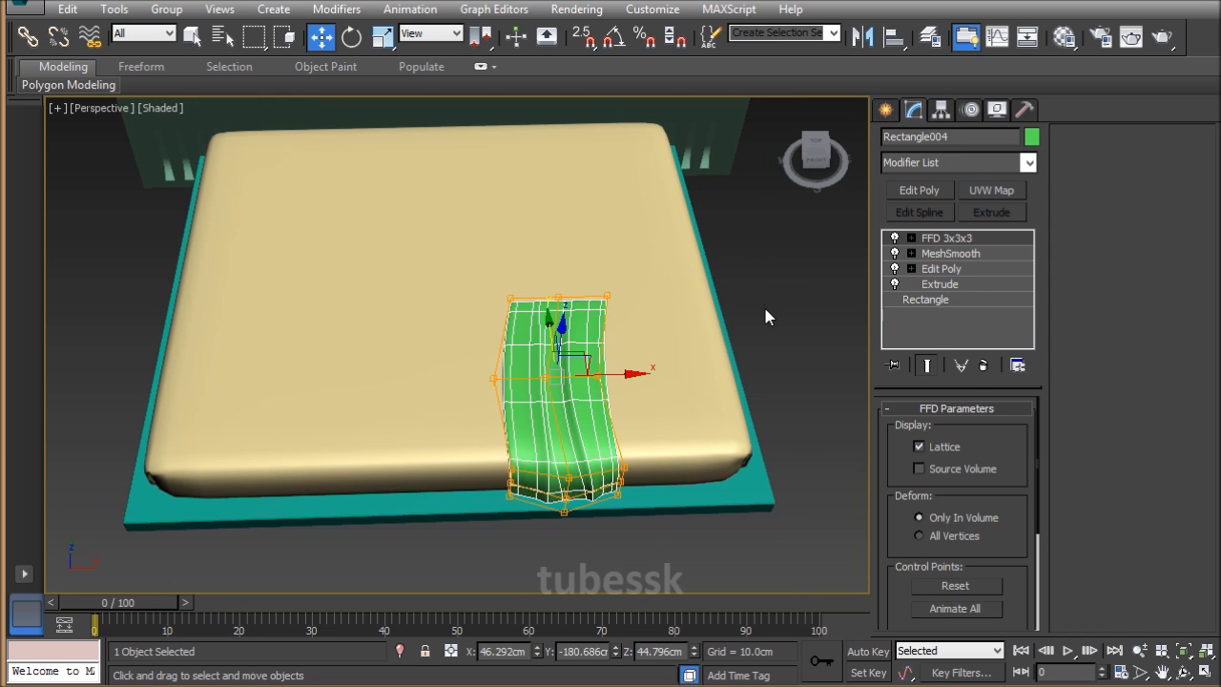
Round the cover's far end by moving the lattice's middle end points outward, and finish the FFD edit with nothing selected.
alt+middle_drag(649, 322, 645, 378)
drag(584, 328, 649, 367)
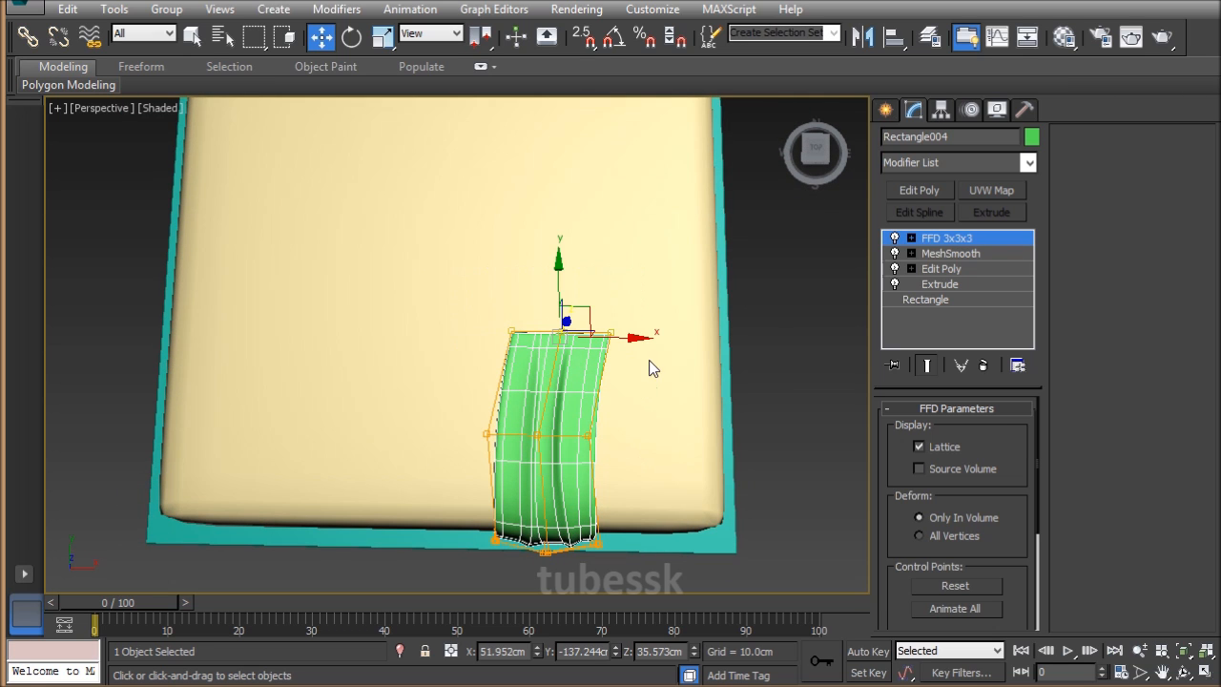
click(575, 264)
drag(583, 361, 585, 361)
drag(563, 277, 561, 262)
drag(487, 278, 629, 339)
key(r)
click(937, 239)
key(w)
click(809, 390)
alt+middle_drag(670, 444, 784, 420)
scroll(811, 427, down, 3)
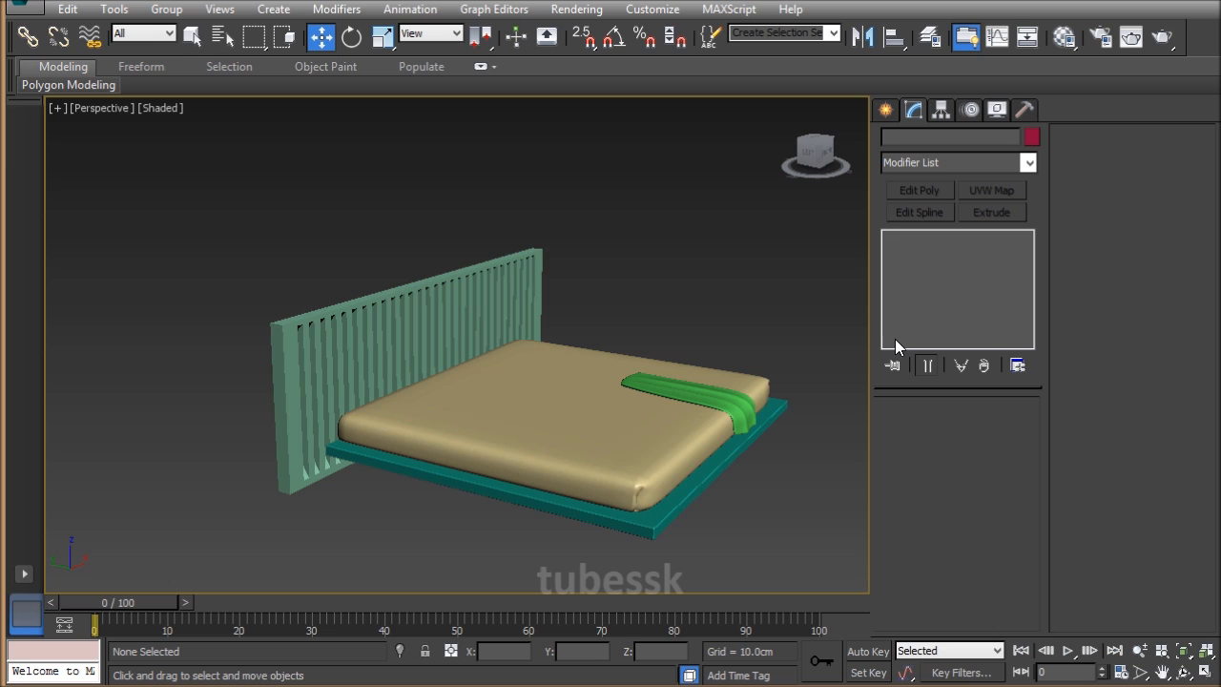
Clone the mattress upward as one independent copy at about Z 61.5 cm.
alt+middle_drag(577, 256, 554, 468)
click(544, 409)
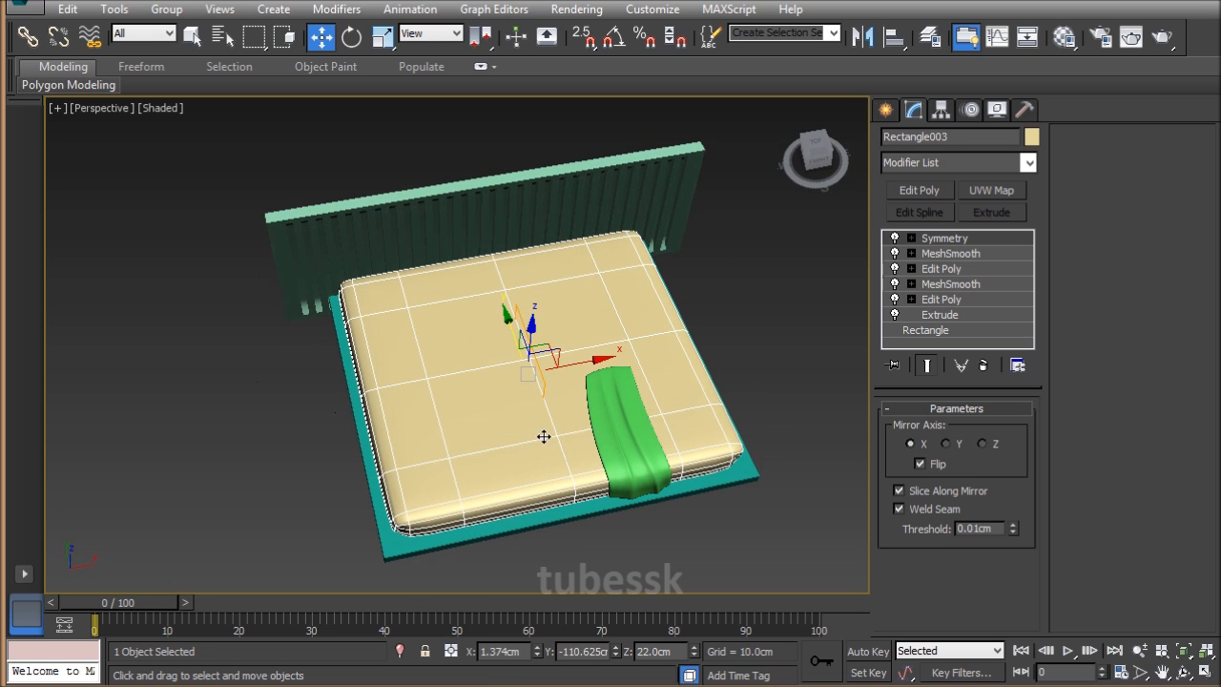
shift+drag(529, 338, 531, 301)
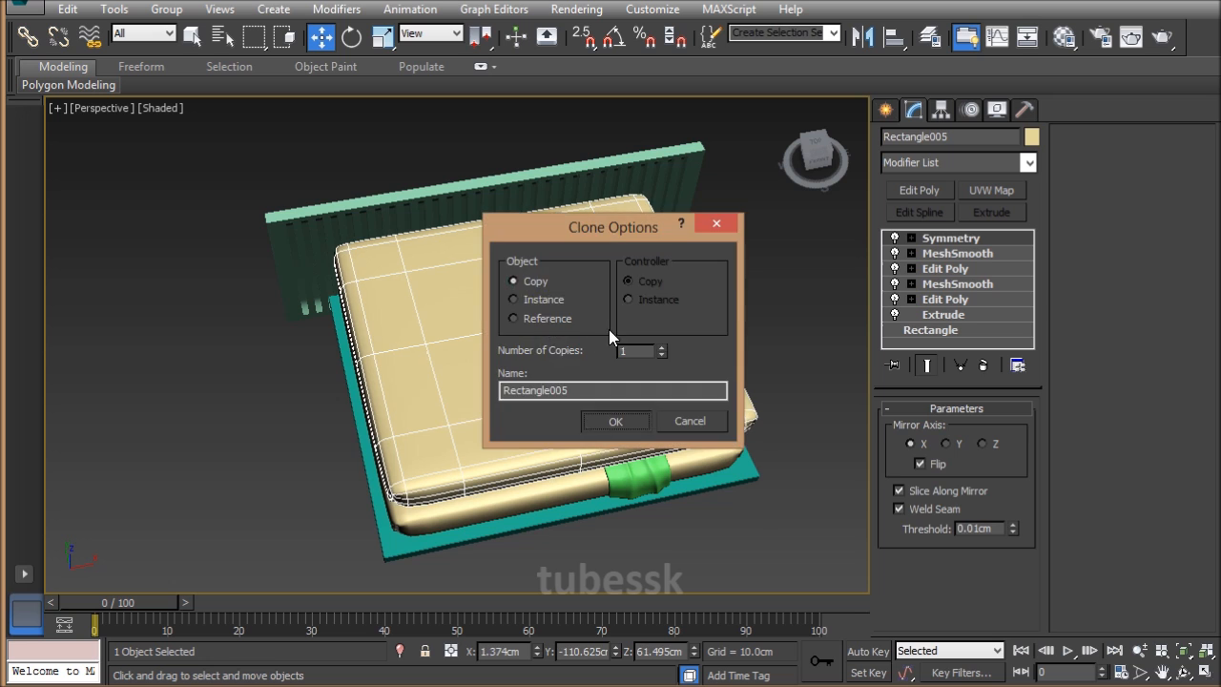
click(616, 420)
Delete the Symmetry, both MeshSmooth and the upper Edit Poly modifiers from the mattress copy, keeping the lower Edit Poly.
click(983, 365)
click(984, 365)
click(983, 365)
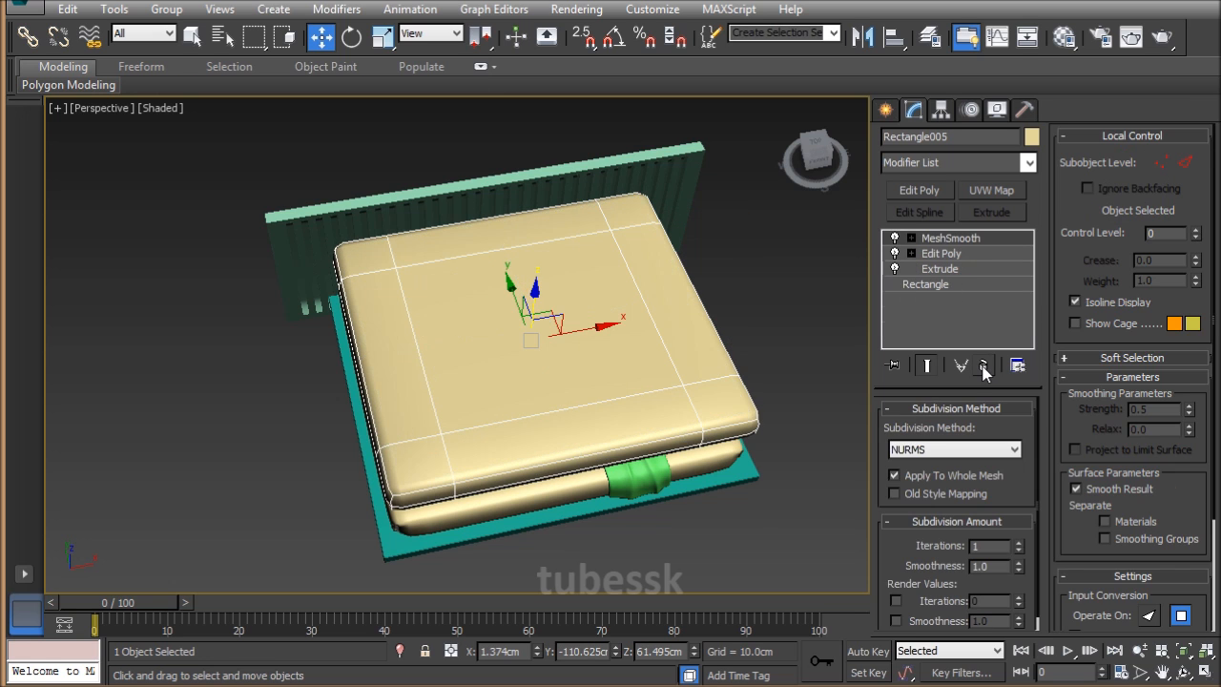
click(983, 365)
Scale the mattress copy down to about 37.5% in X and Y, keeping its full height.
alt+middle_drag(650, 360, 741, 351)
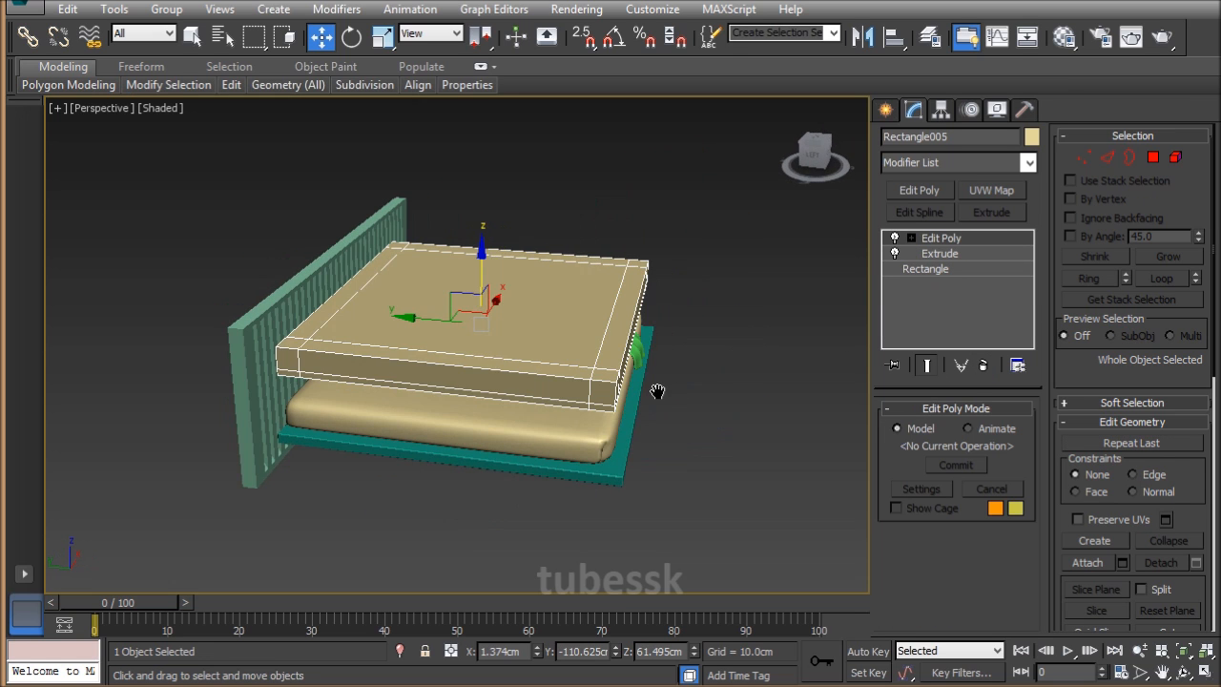
key(r)
drag(499, 351, 454, 296)
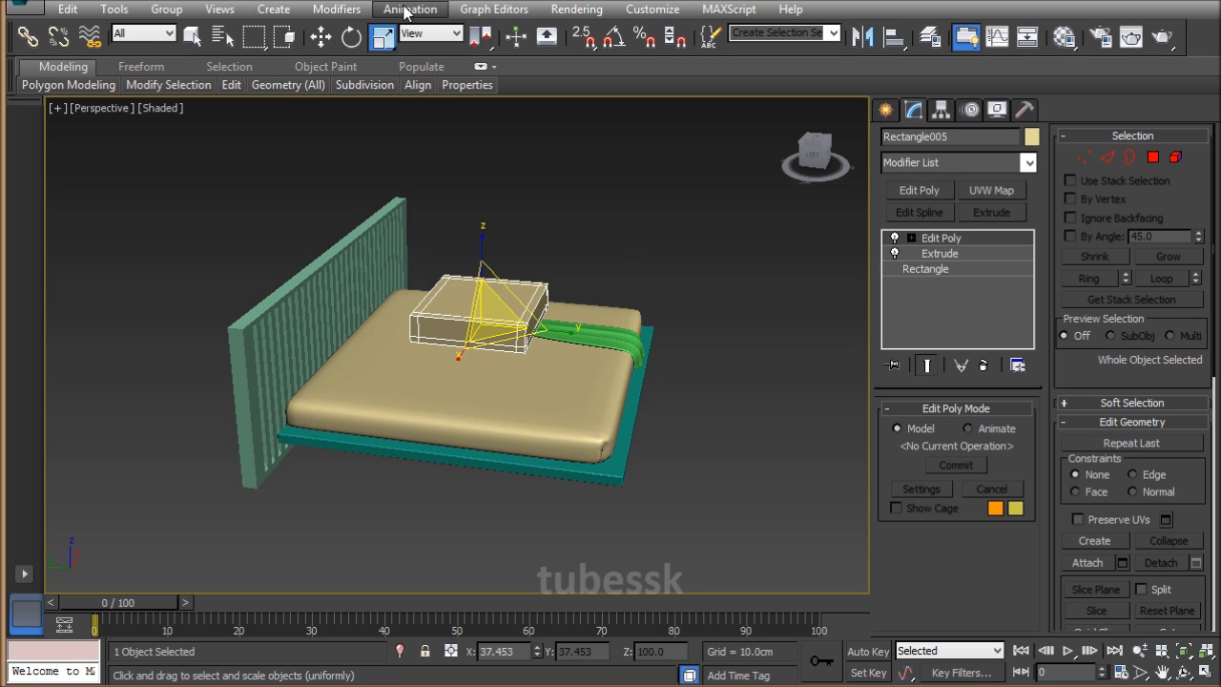
Add a MeshSmooth modifier to the scaled copy and set its iterations to 2.
click(337, 9)
mouse_move(429, 303)
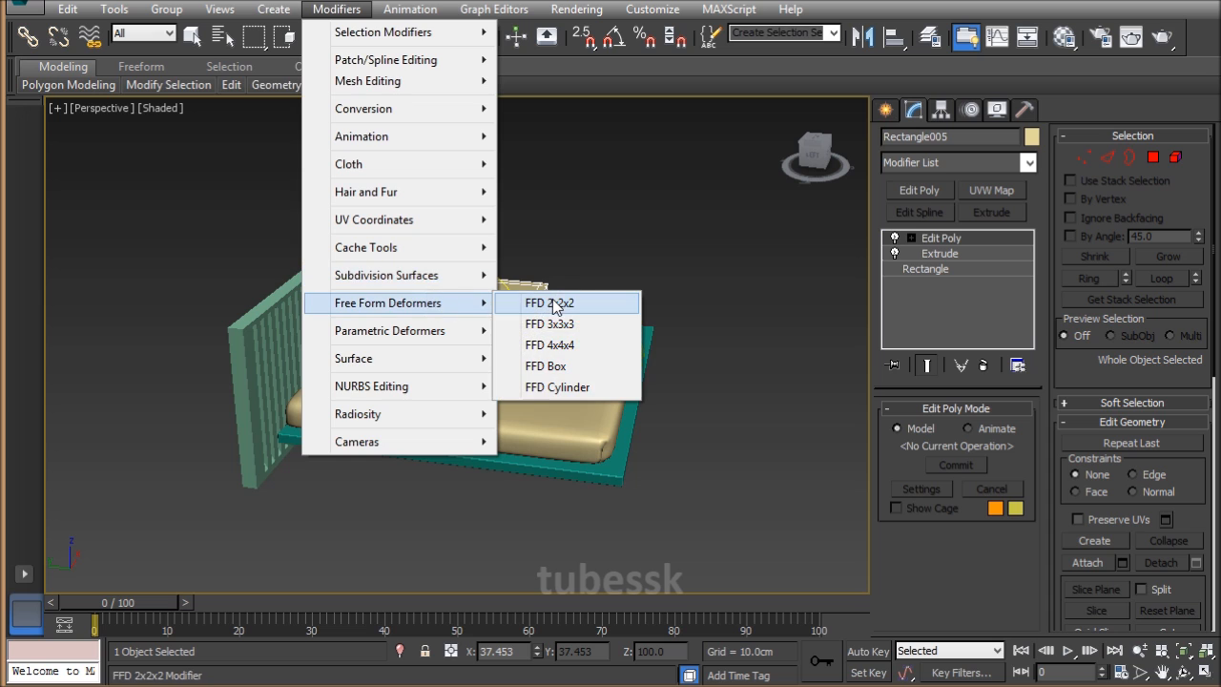
mouse_move(476, 277)
click(567, 297)
scroll(636, 456, up, 5)
key(w)
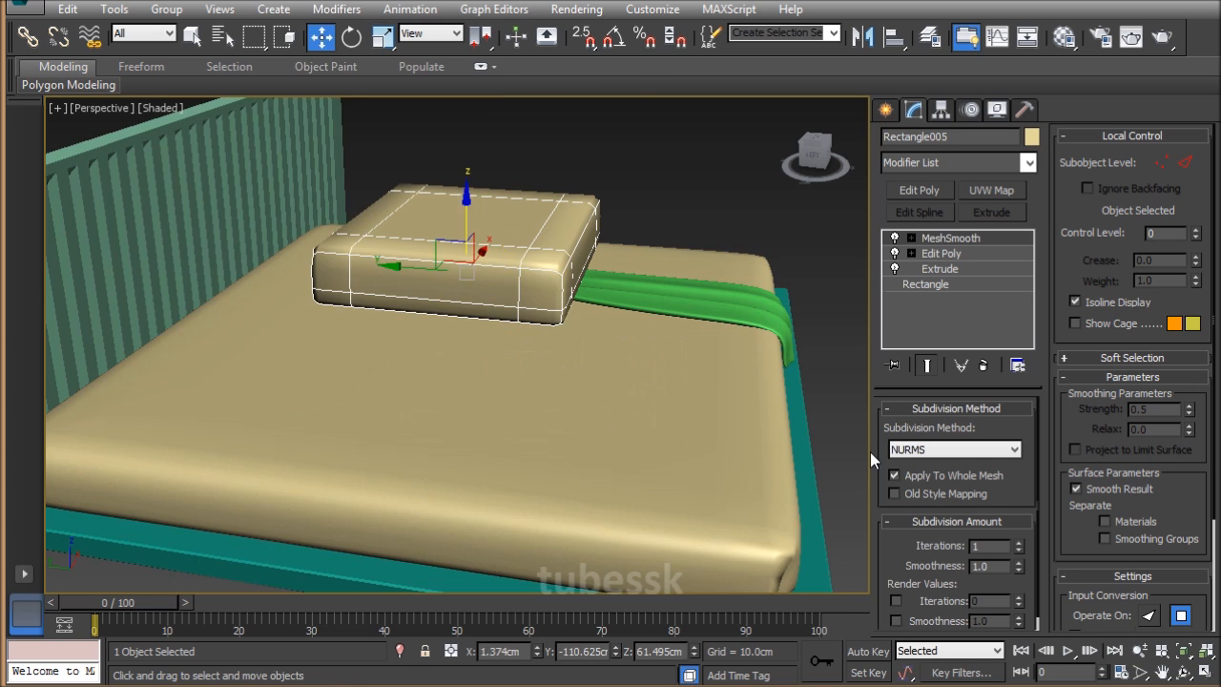
click(1019, 547)
alt+middle_drag(500, 368, 580, 420)
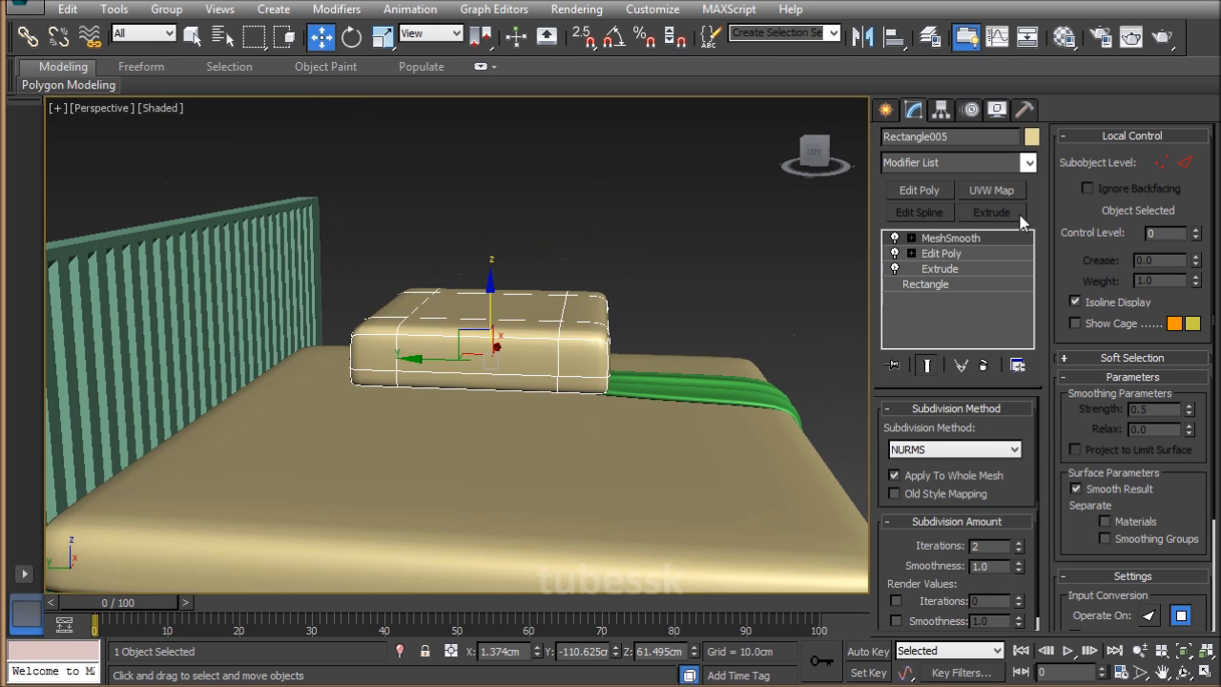
Move the ten-vertex row nearest the bed's foot inward to about Y -134.2 cm at the copy's Edit Poly level.
click(942, 254)
scroll(719, 378, up, 2)
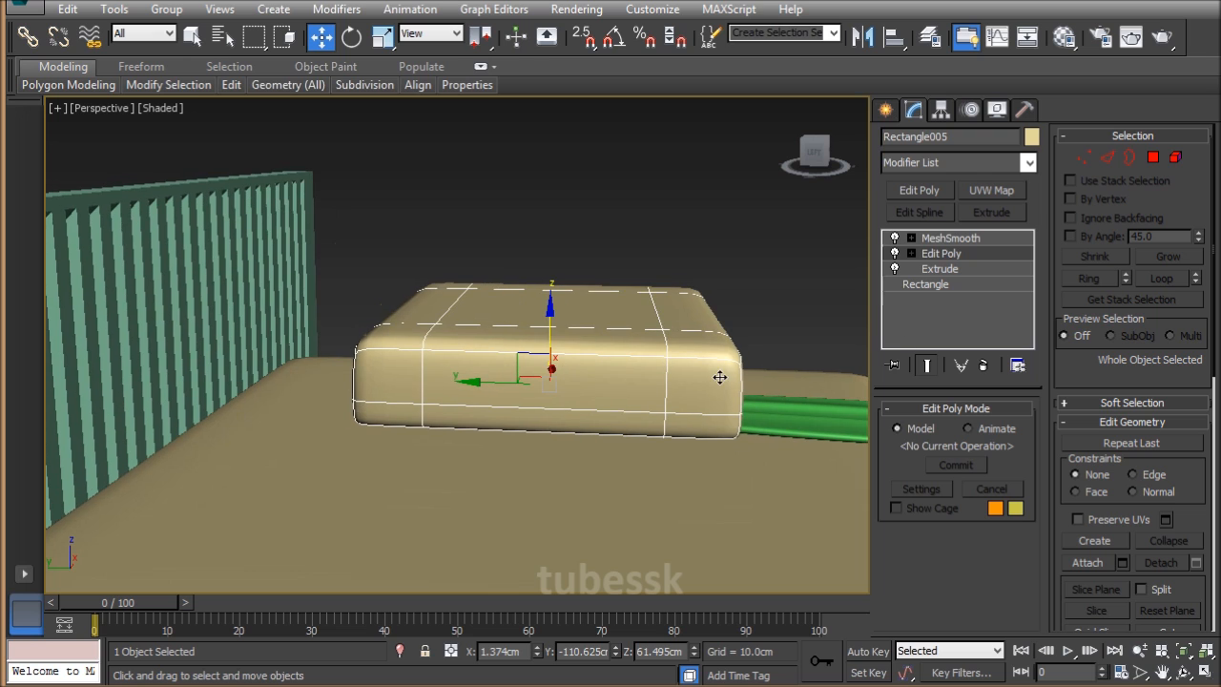
click(1083, 157)
alt+middle_drag(644, 410, 624, 402)
click(765, 244)
alt+middle_drag(736, 415, 683, 424)
alt+middle_drag(787, 409, 901, 401)
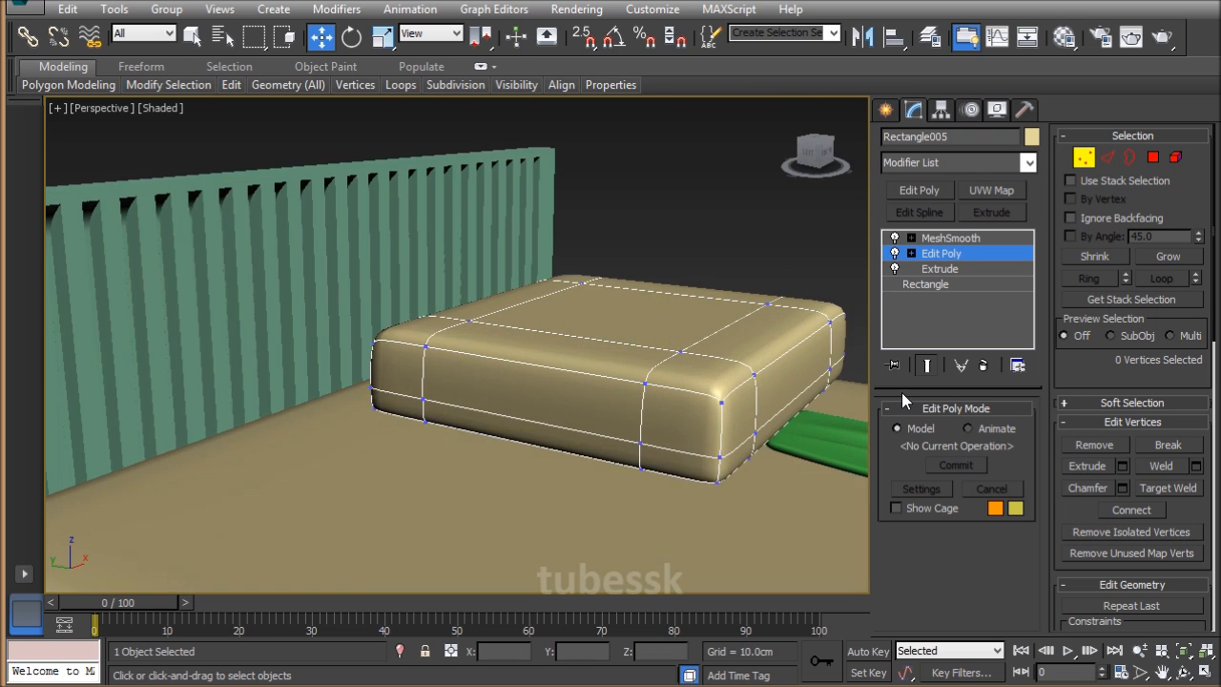
click(928, 365)
alt+middle_drag(782, 416, 808, 396)
drag(725, 537, 725, 536)
alt+middle_drag(740, 480, 717, 371)
click(924, 367)
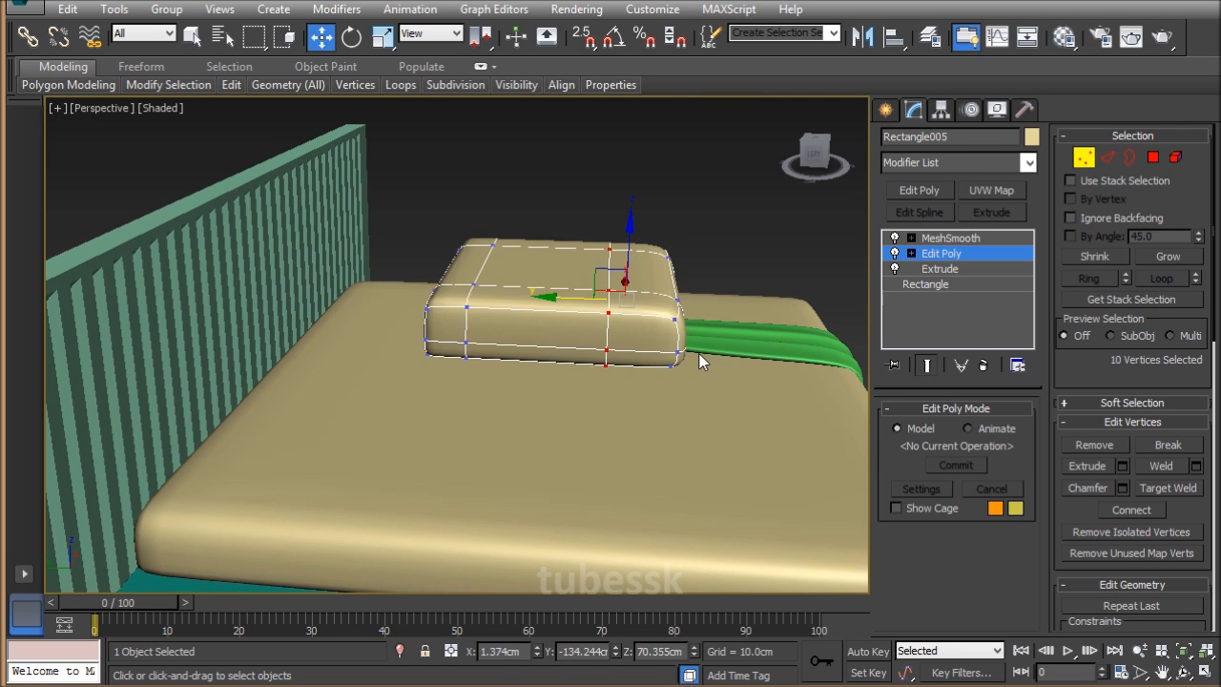
Select the edge loop on the copy's headboard side and move it inward to about Y -86.4 cm.
scroll(699, 353, up, 3)
alt+middle_drag(709, 381, 587, 414)
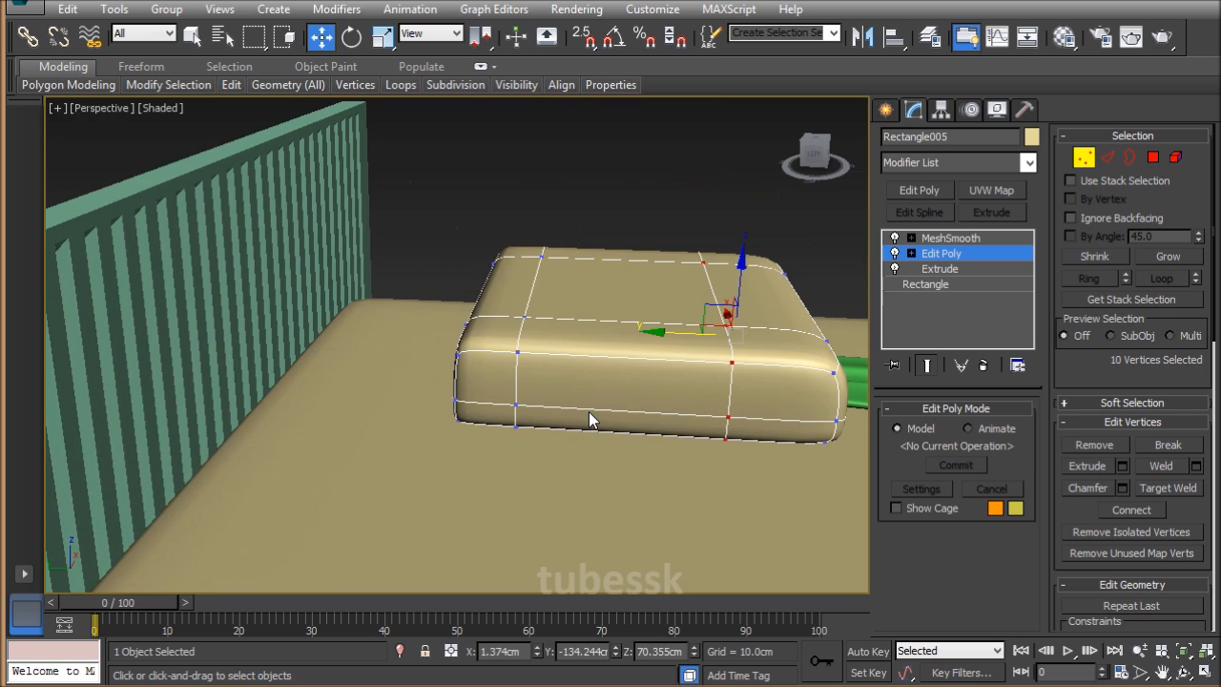
click(921, 369)
alt+middle_drag(706, 363, 606, 347)
key(2)
click(553, 331)
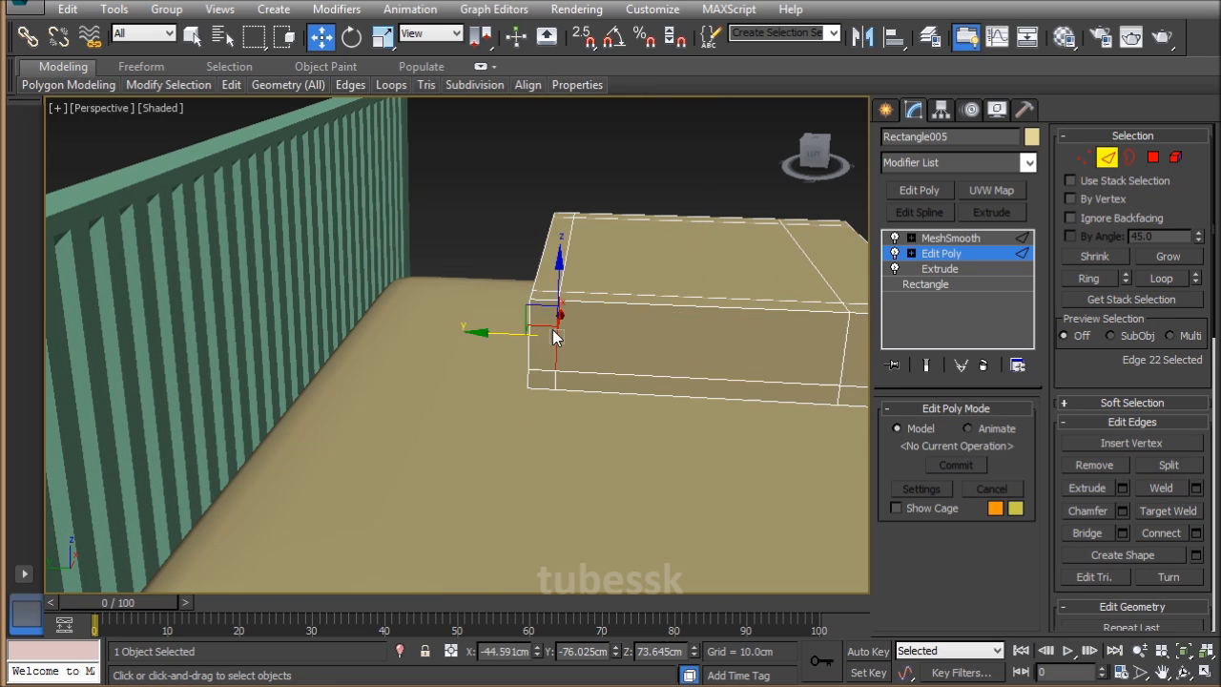
key(alt+l)
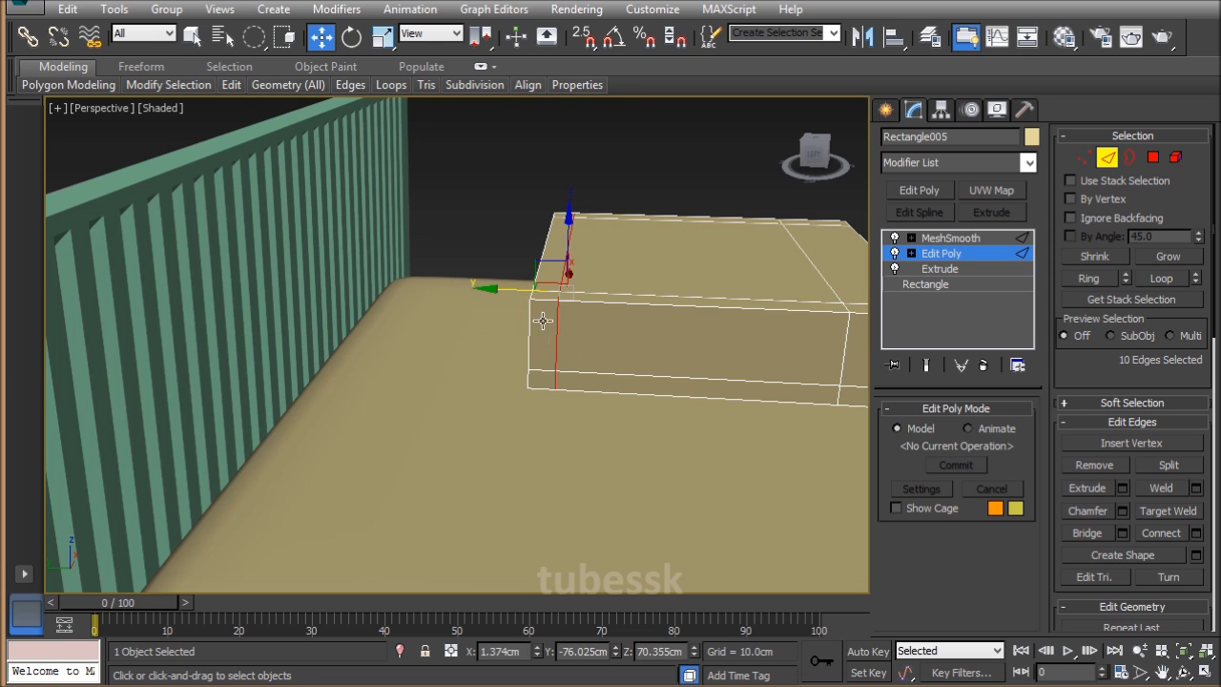
drag(508, 289, 564, 310)
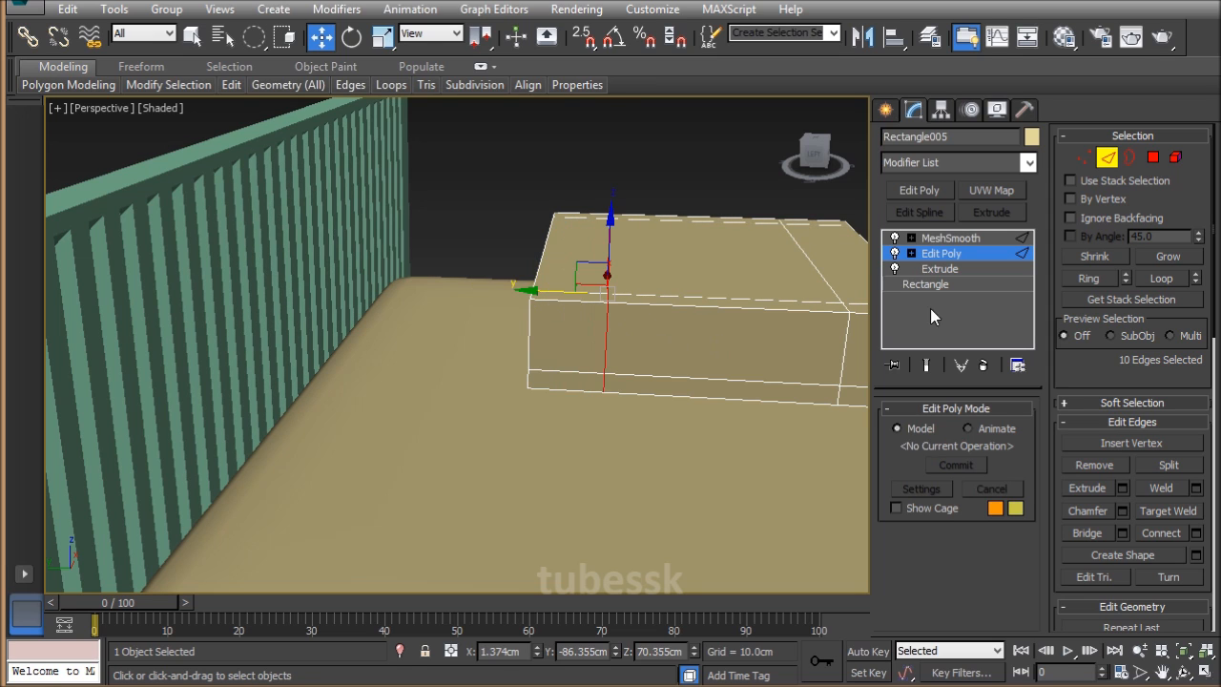
alt+middle_drag(747, 367, 501, 341)
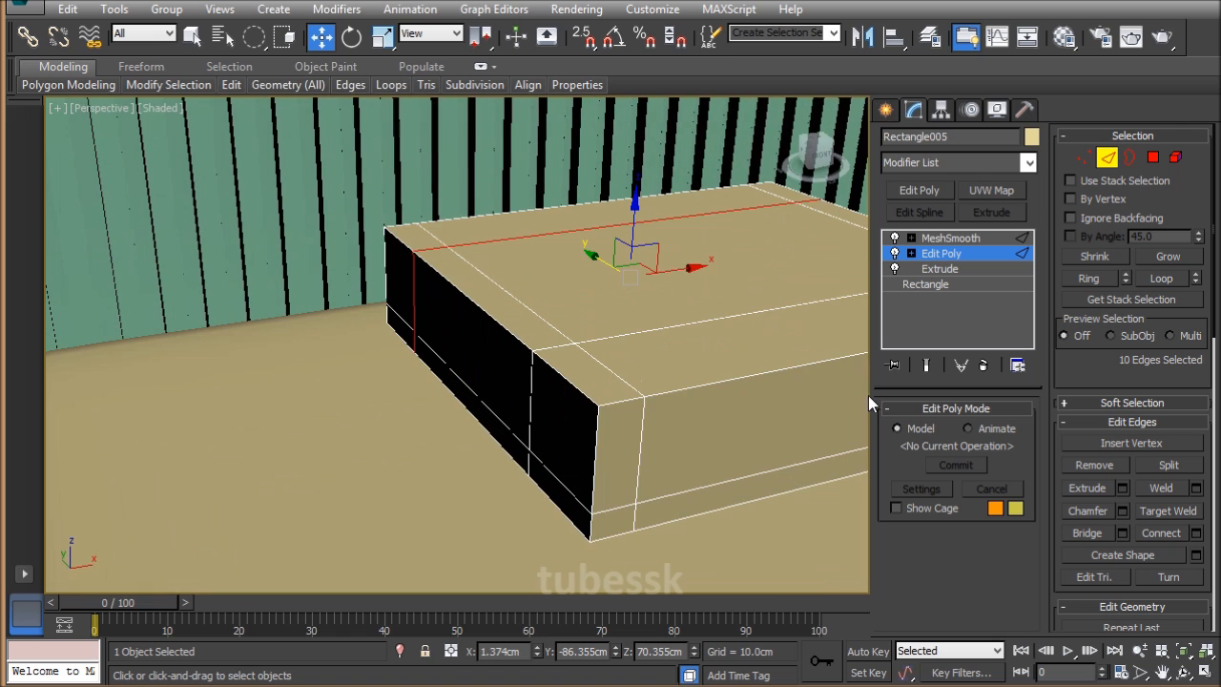
Show the smoothed result, move the headboard-side edge loop about 4.8 cm further inward and deselect it.
click(927, 365)
alt+middle_drag(719, 368, 546, 419)
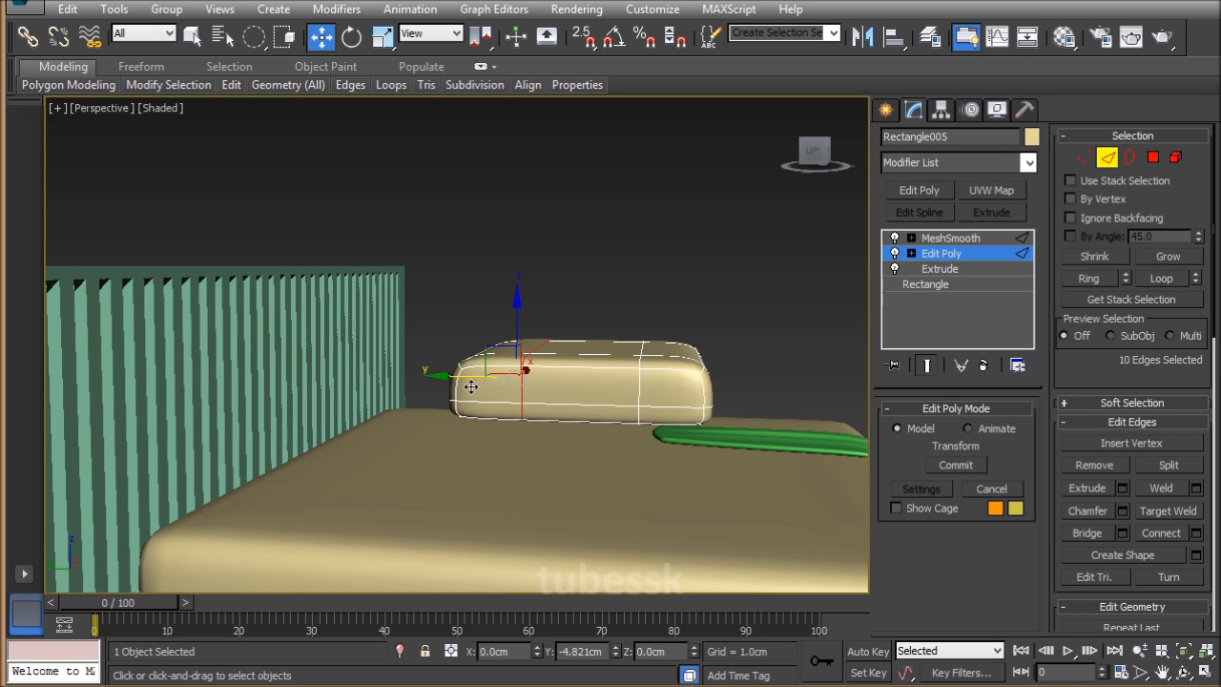
alt+middle_drag(468, 395, 973, 386)
click(747, 282)
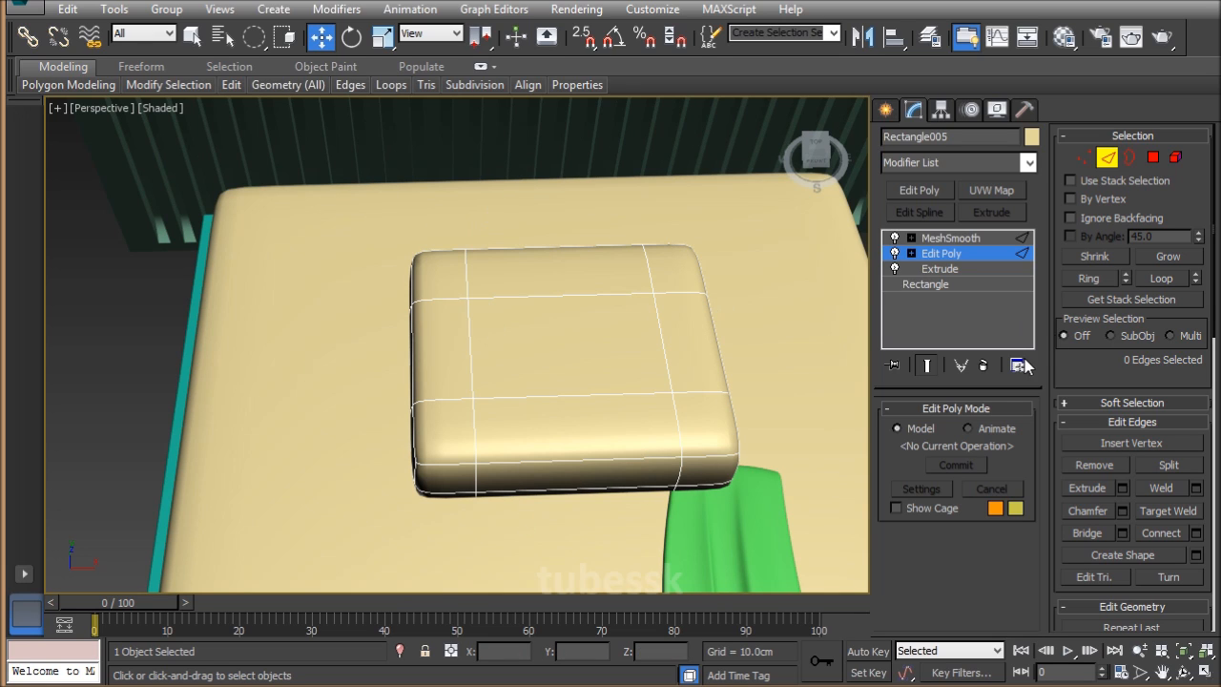
Switch the copy to vertex editing on the unsmoothed cage and frame it in the Top view.
click(1085, 157)
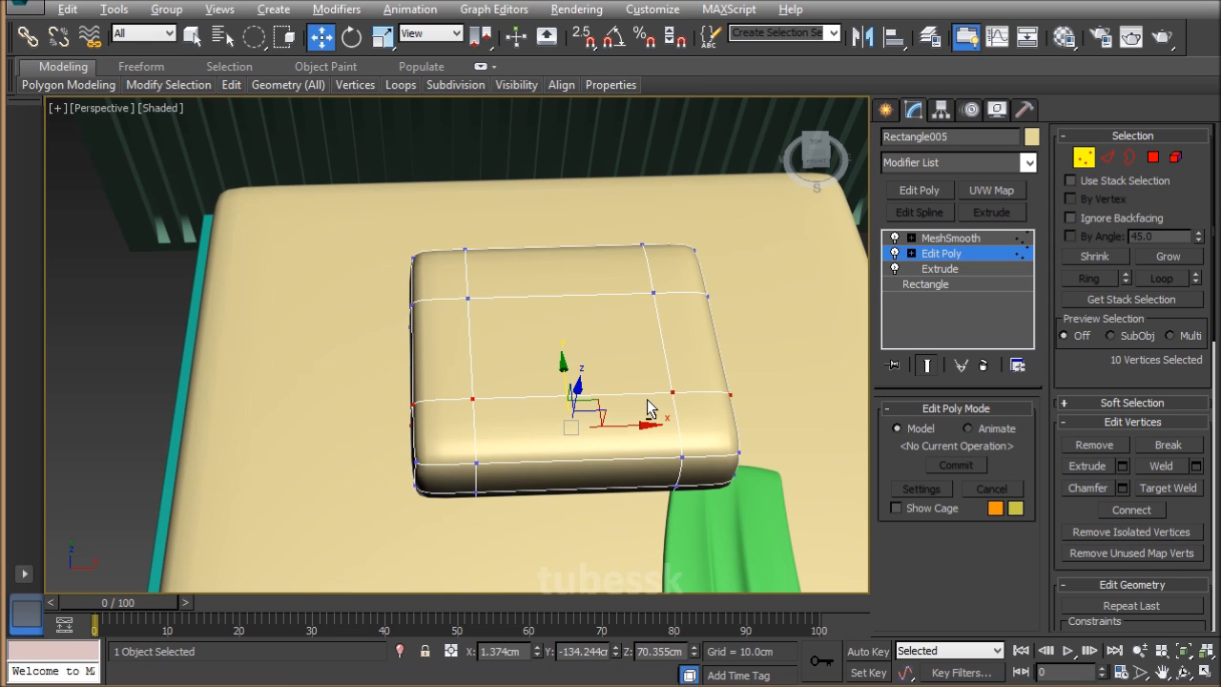
click(931, 367)
middle_drag(588, 415, 569, 403)
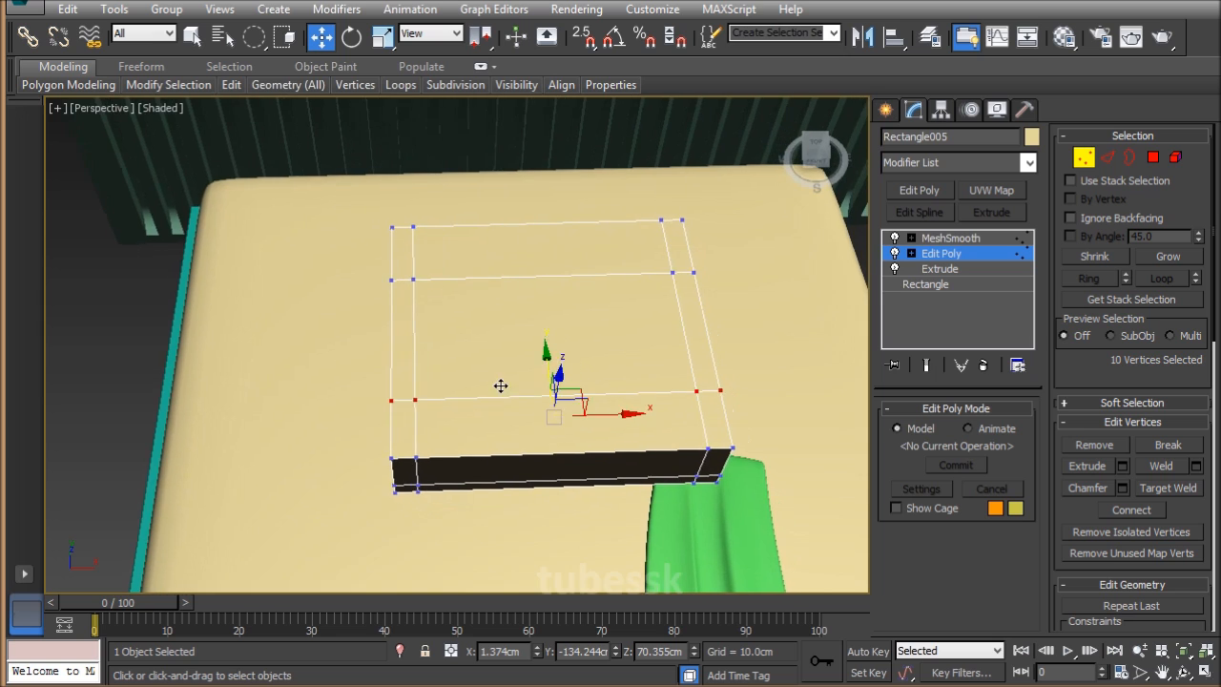
key(t)
middle_drag(500, 385, 270, 264)
scroll(426, 326, down, 4)
middle_drag(426, 325, 413, 321)
middle_drag(452, 250, 553, 405)
scroll(553, 405, up, 4)
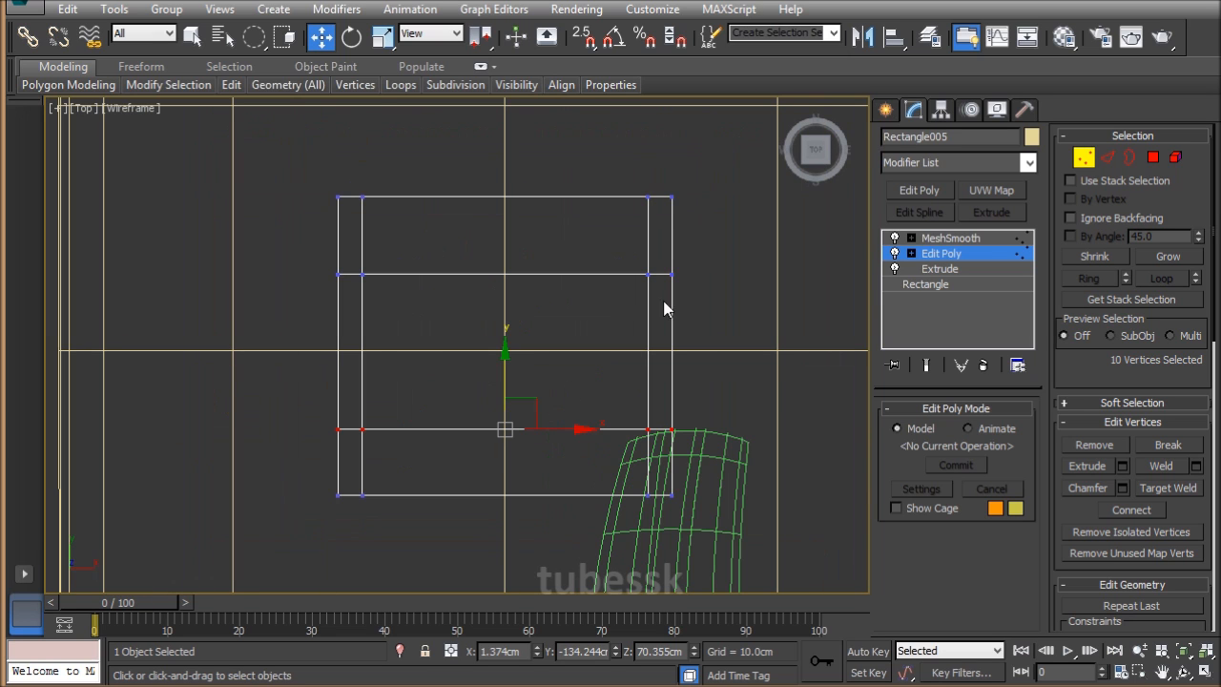
click(669, 159)
drag(350, 171, 579, 500)
right_click(579, 501)
drag(253, 40, 271, 73)
drag(353, 179, 618, 469)
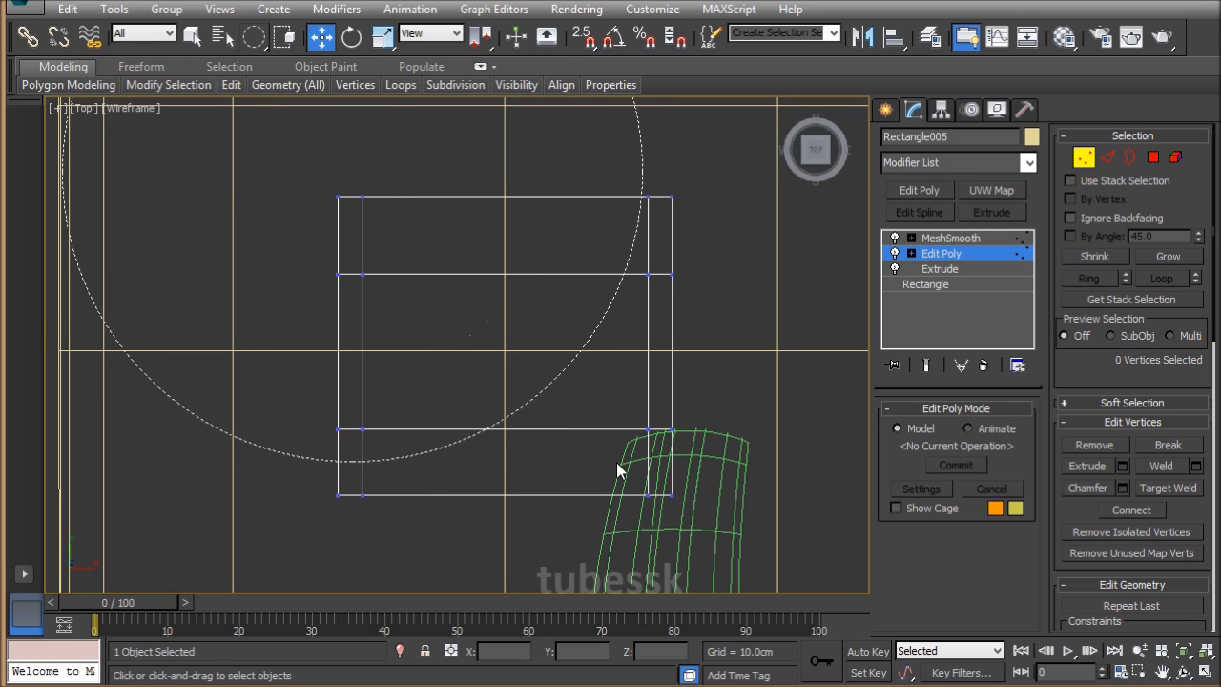
Select the two inner vertex columns with a rectangular selection region and scale them closer together along X.
drag(260, 39, 257, 43)
drag(399, 497, 658, 536)
key(r)
drag(585, 349, 578, 349)
Select all the outer perimeter vertices of the pillow cage and scale them to about 47% along Z.
drag(341, 561, 341, 560)
ctrl+drag(655, 165, 690, 530)
ctrl+drag(265, 215, 265, 215)
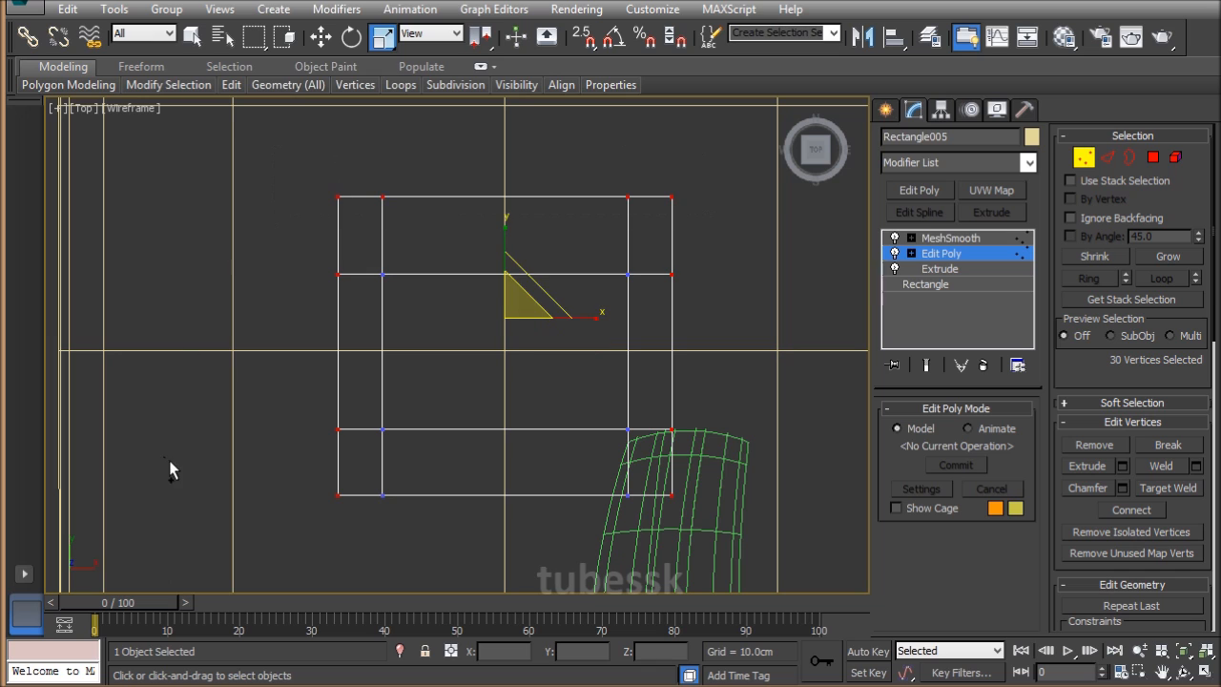
ctrl+drag(680, 514, 680, 514)
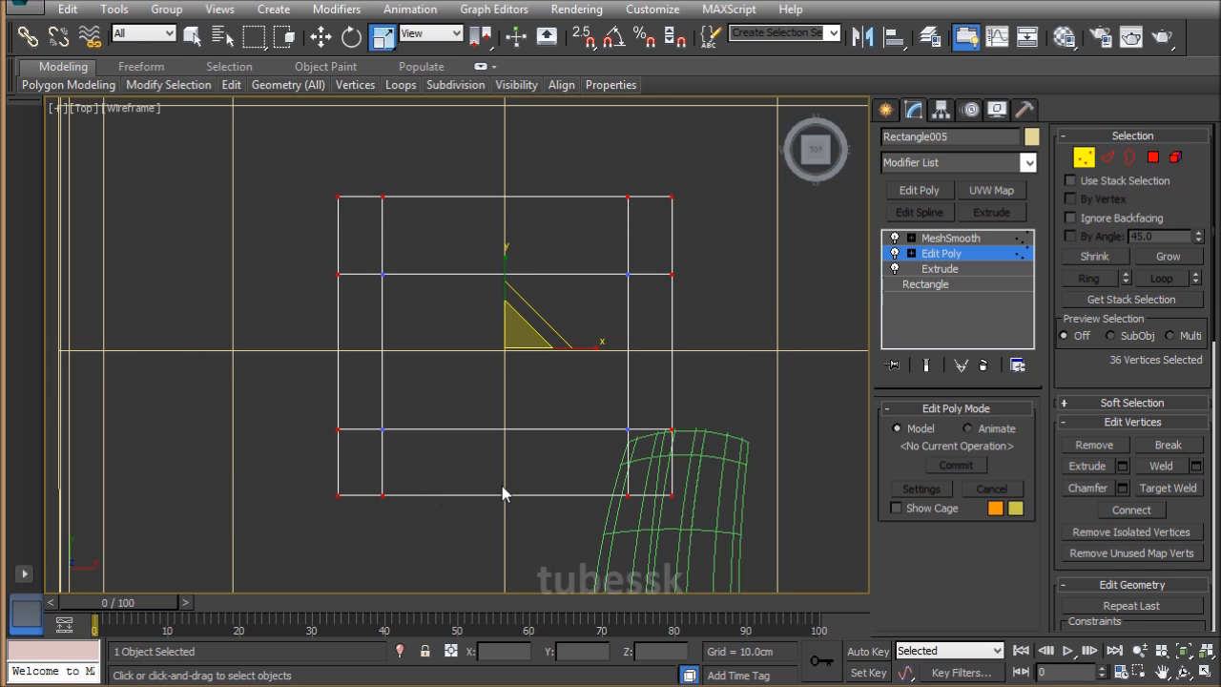
key(alt+w)
key(alt+w)
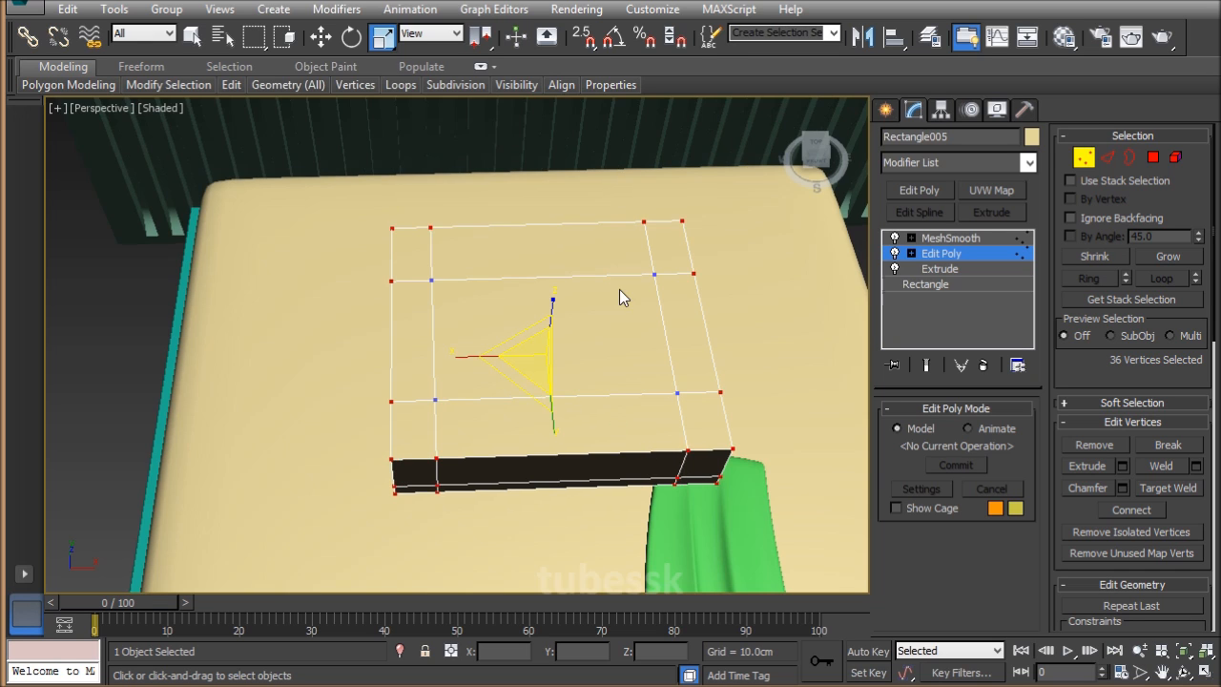
alt+middle_drag(643, 233, 490, 273)
drag(509, 240, 511, 287)
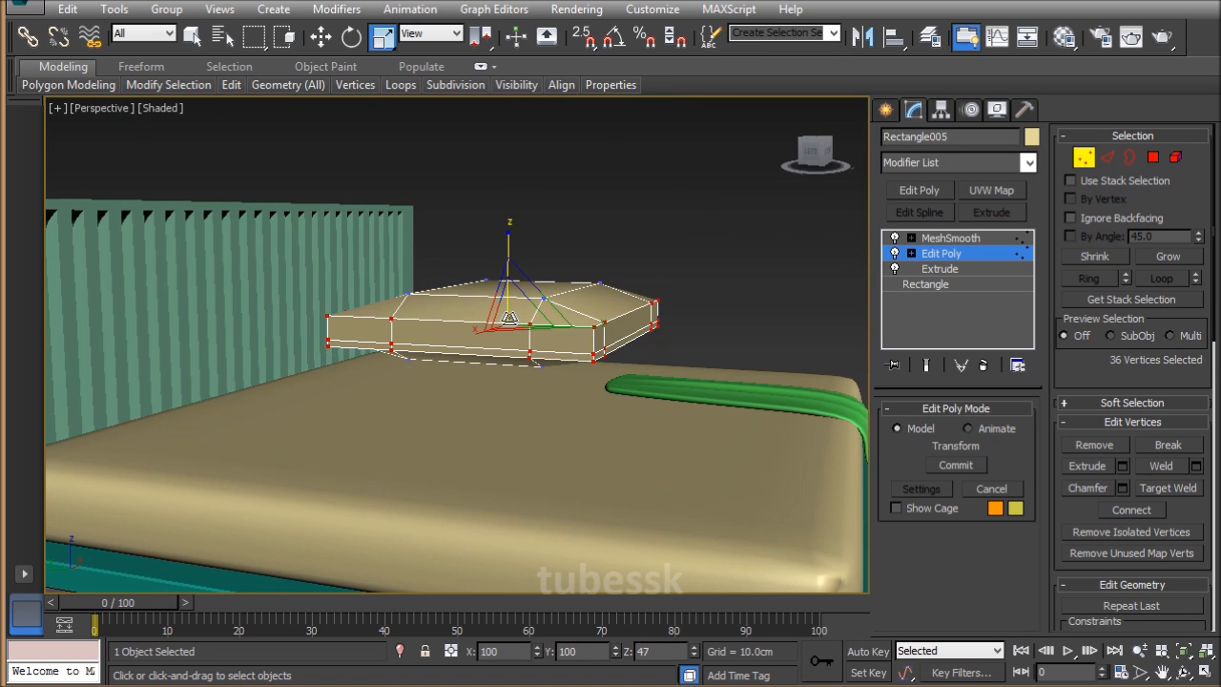
Show the smoothed end result and scale the perimeter vertices slightly flatter along Z.
alt+middle_drag(748, 315, 696, 375)
click(925, 364)
alt+middle_drag(572, 367, 465, 351)
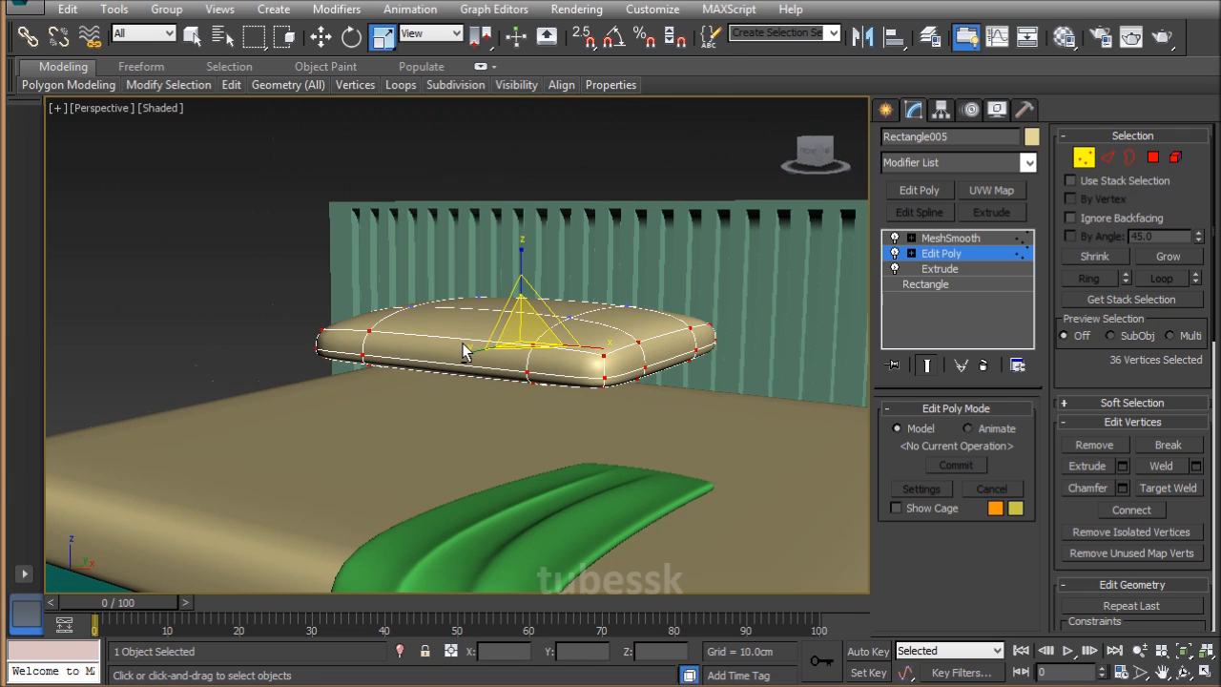
drag(521, 264, 521, 282)
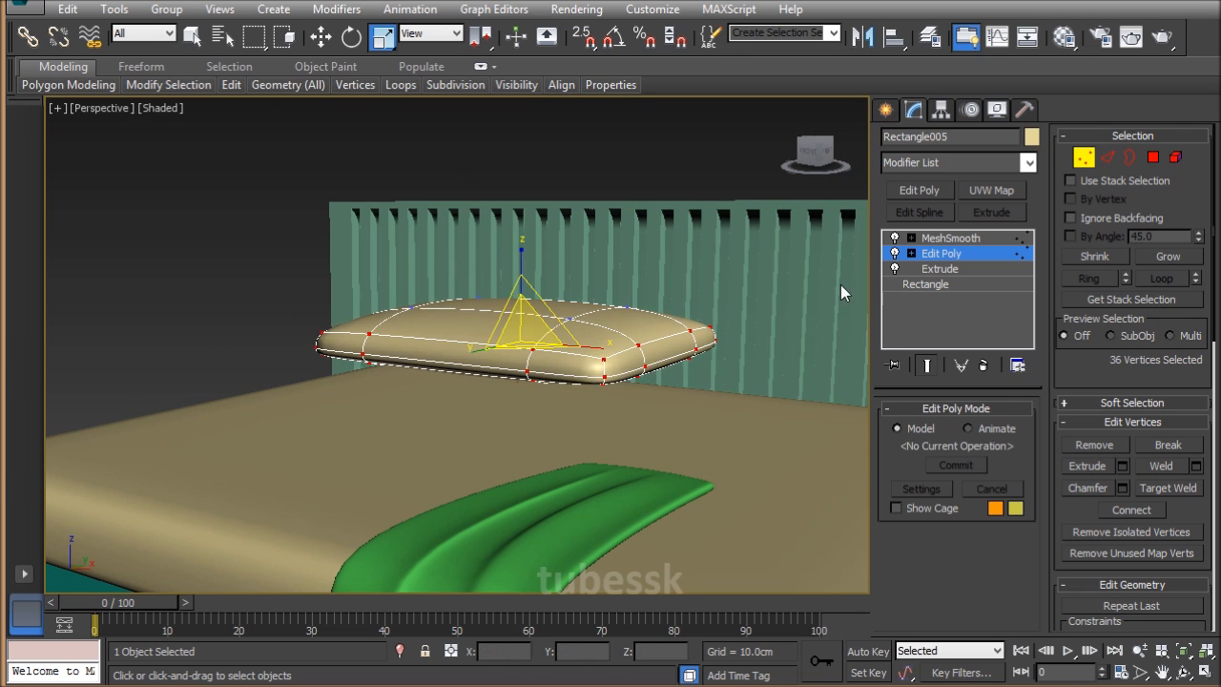
Return to the MeshSmooth level and scale the whole pillow along Z to about 132%.
click(950, 237)
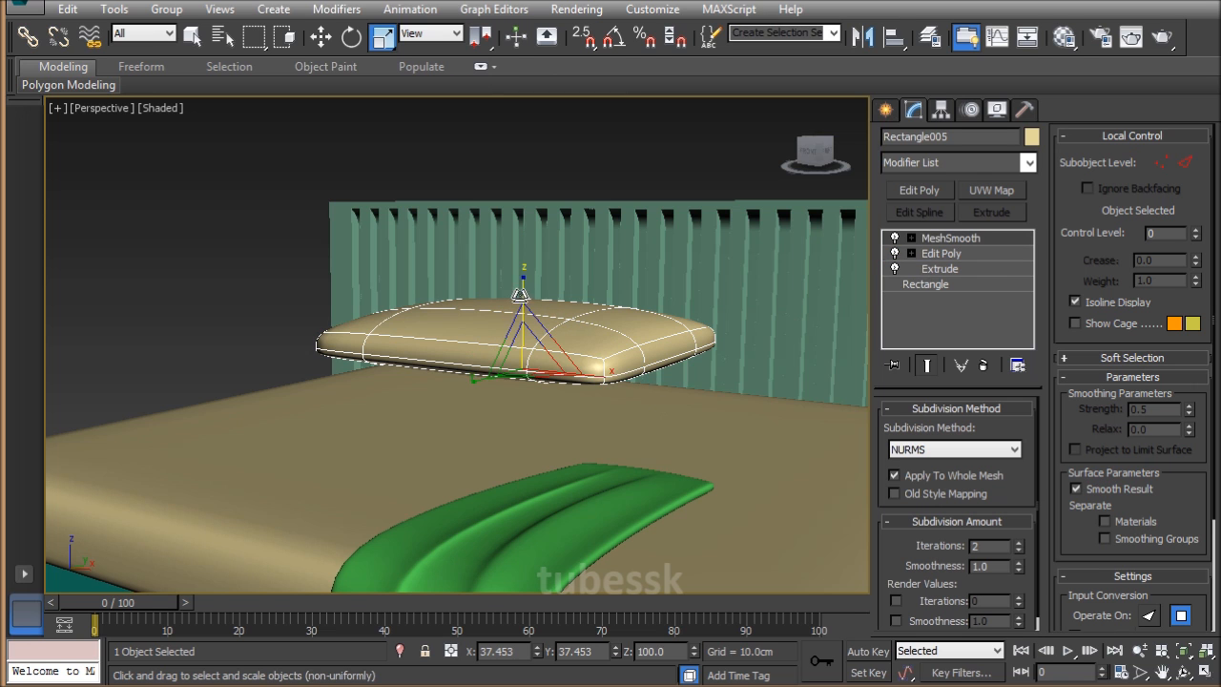
drag(523, 265, 524, 273)
alt+middle_drag(539, 376, 610, 462)
alt+middle_drag(699, 378, 637, 408)
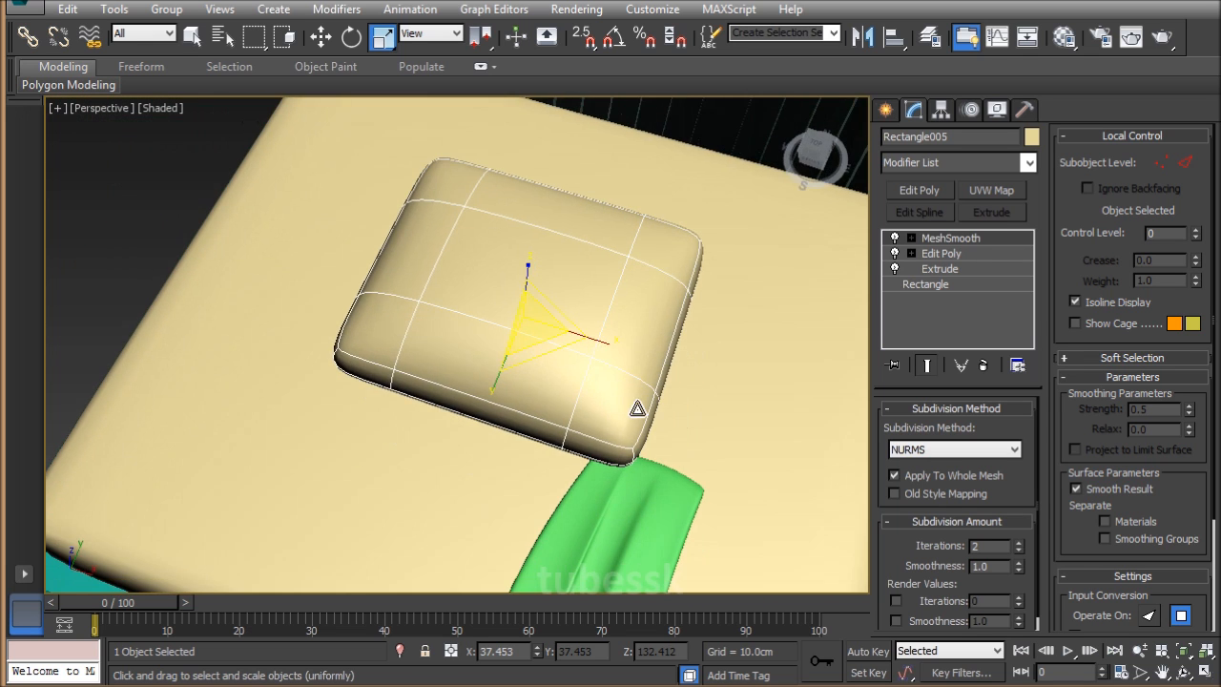
In vertex editing, pull the pillow's two foot-side corners outward, hiding the smoothed result to work on the cage.
click(927, 254)
key(1)
drag(604, 506, 657, 431)
key(w)
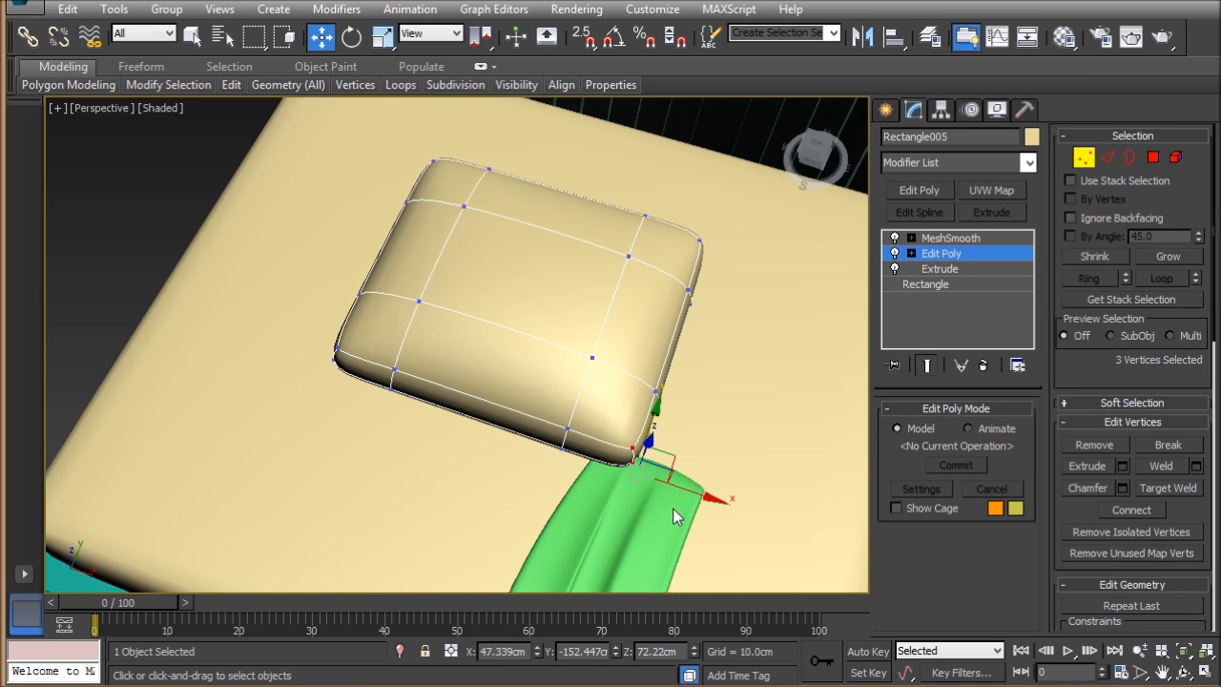
alt+middle_drag(687, 482, 555, 490)
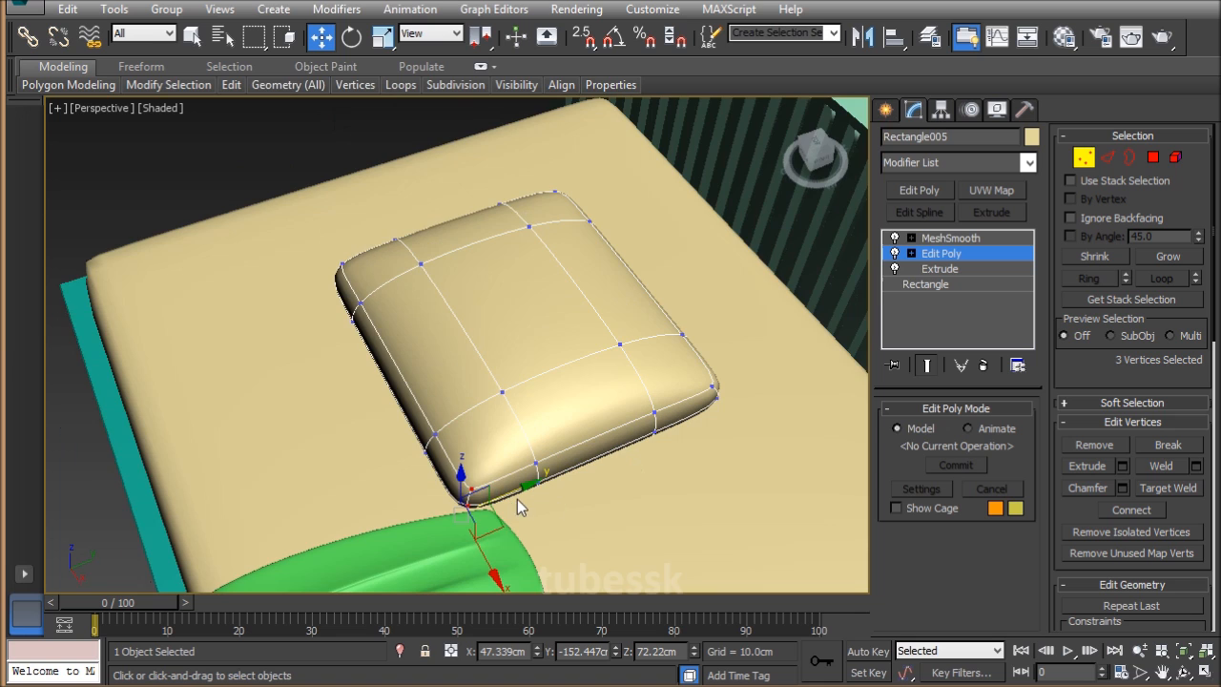
middle_drag(295, 437, 315, 396)
drag(467, 280, 429, 293)
click(926, 366)
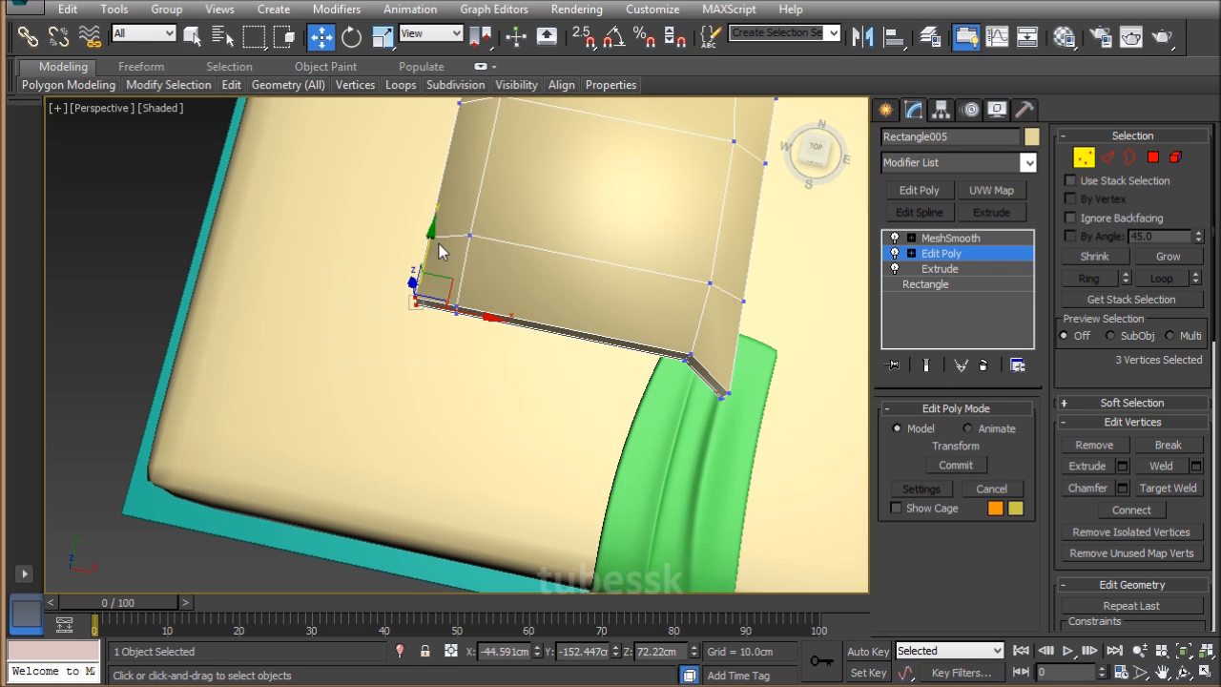
drag(431, 243, 442, 340)
drag(791, 380, 813, 413)
middle_drag(722, 251, 678, 443)
Pull the pillow's two headboard-side corners outward and return to the MeshSmooth level.
drag(758, 330, 758, 326)
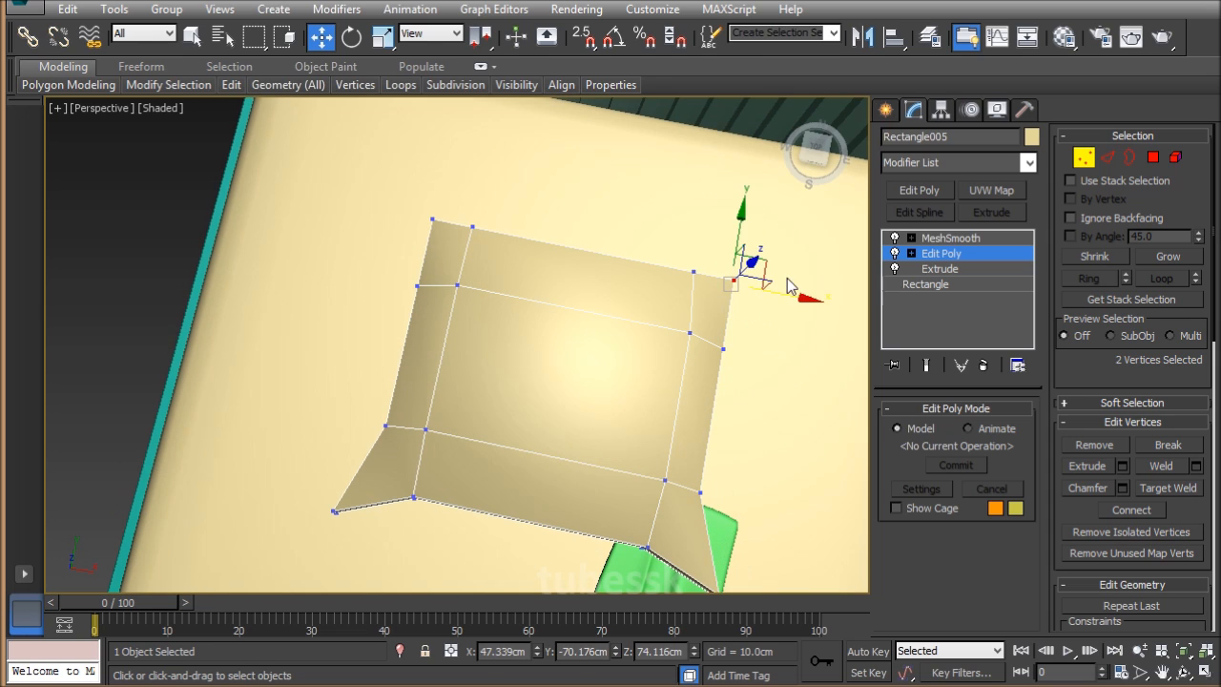
mouse_move(787, 264)
mouse_down()
mouse_move(812, 250)
mouse_move(801, 254)
mouse_up()
drag(403, 180, 446, 240)
drag(458, 195, 434, 179)
click(941, 252)
click(925, 241)
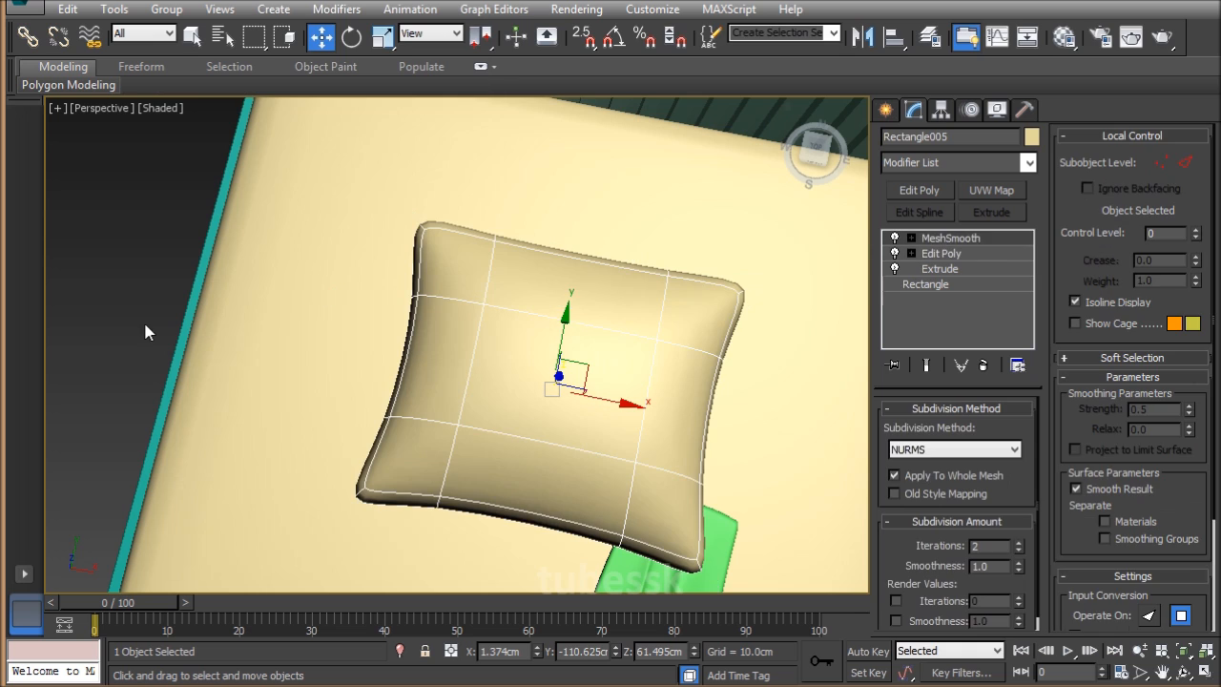
click(143, 322)
alt+middle_drag(419, 416, 633, 381)
click(567, 319)
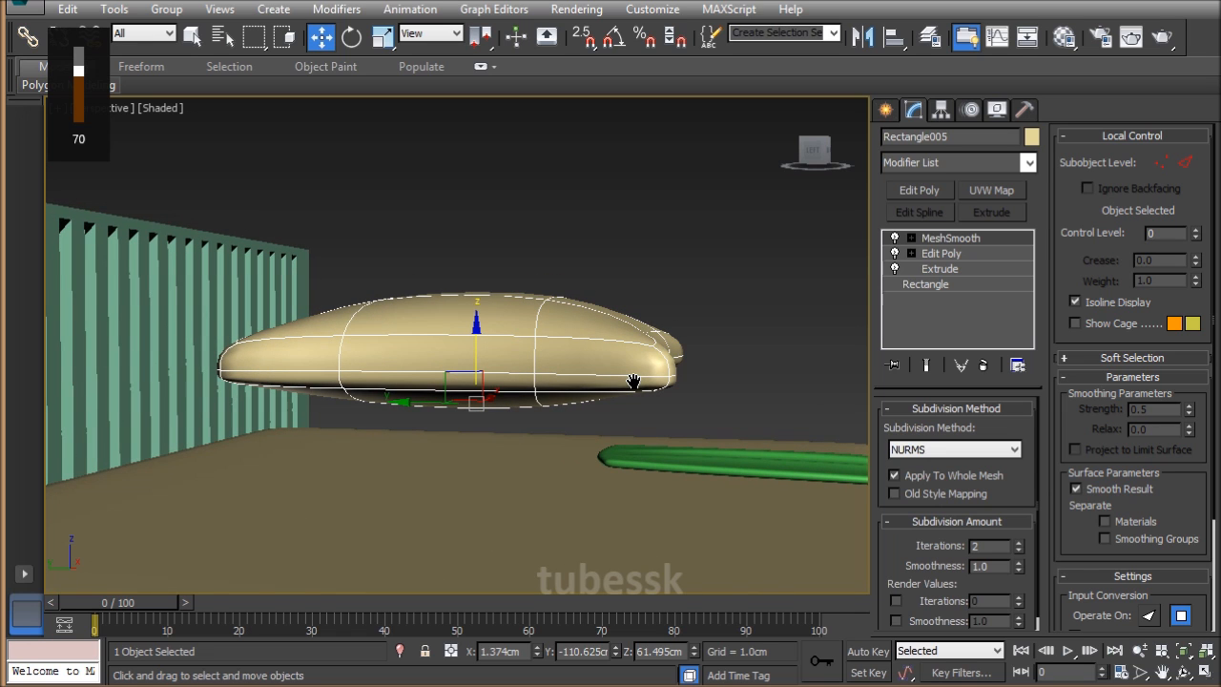
alt+middle_drag(633, 381, 620, 387)
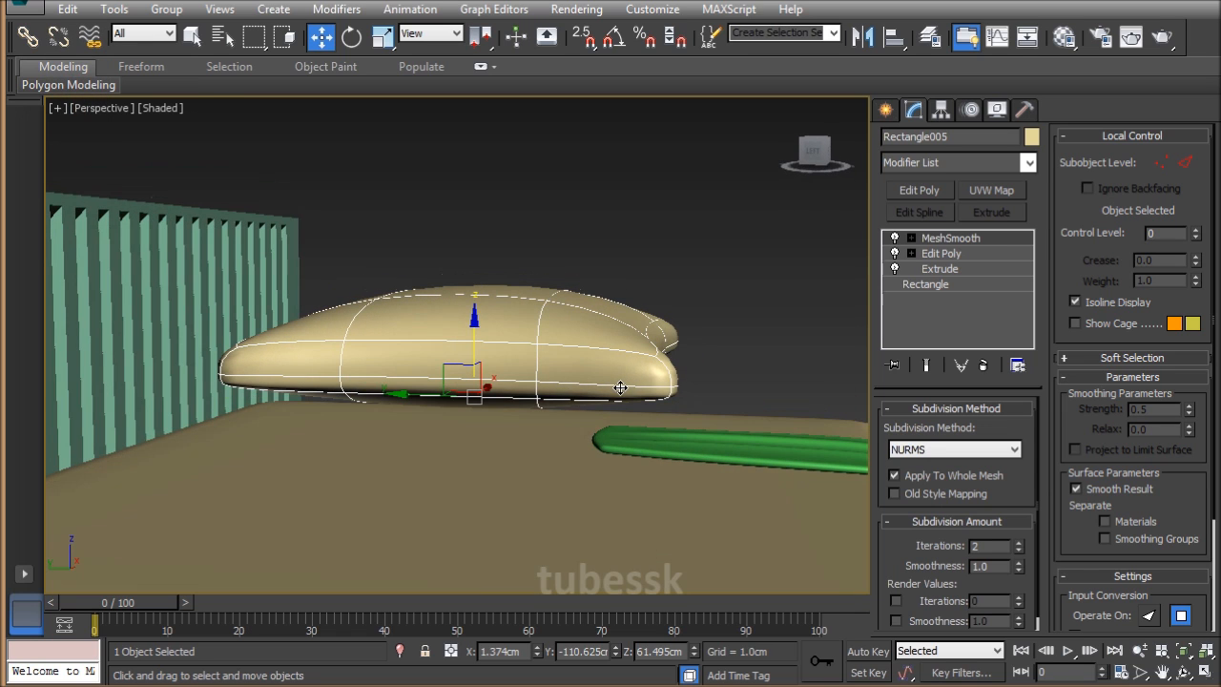
click(937, 190)
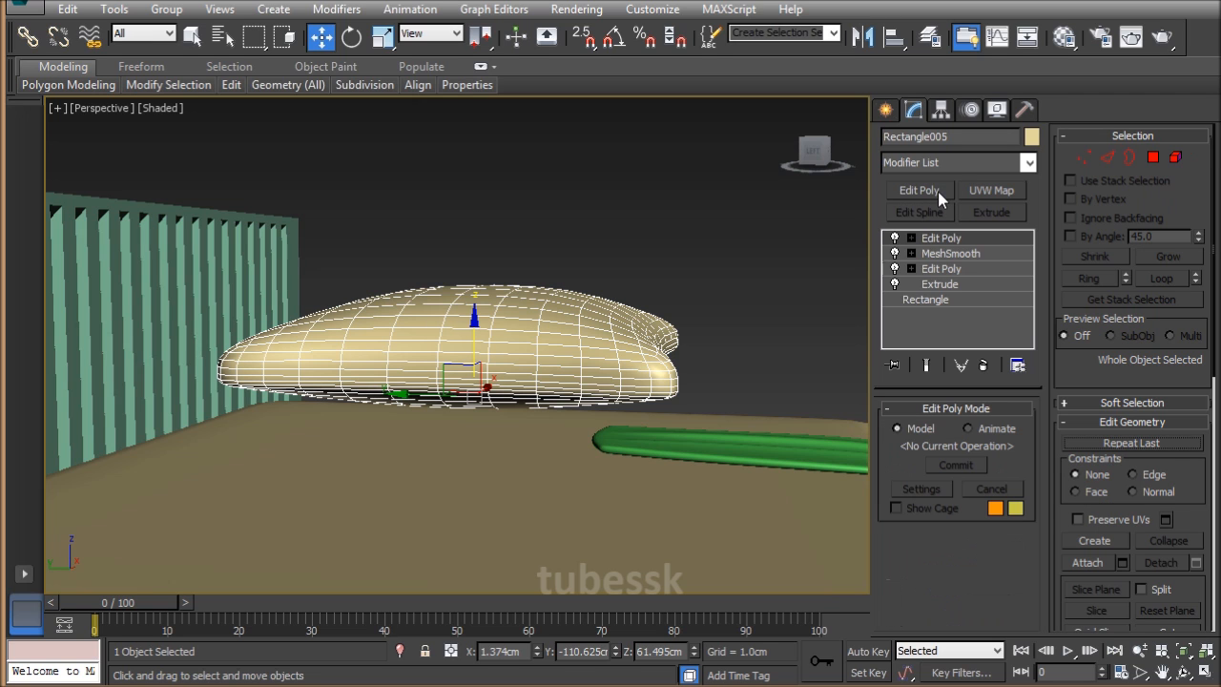
click(983, 366)
middle_drag(718, 393, 717, 398)
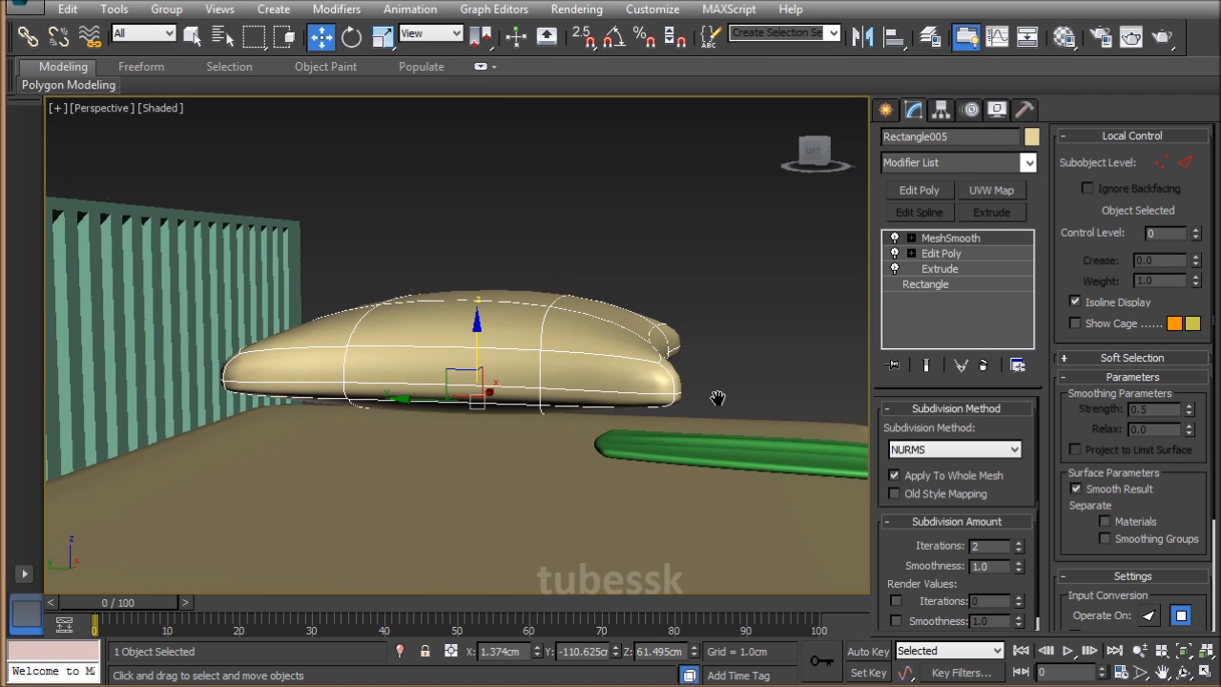
Select the ring of upper vertical side edges on the pillow's Edit Poly cage and connect them with 2 segments.
click(939, 253)
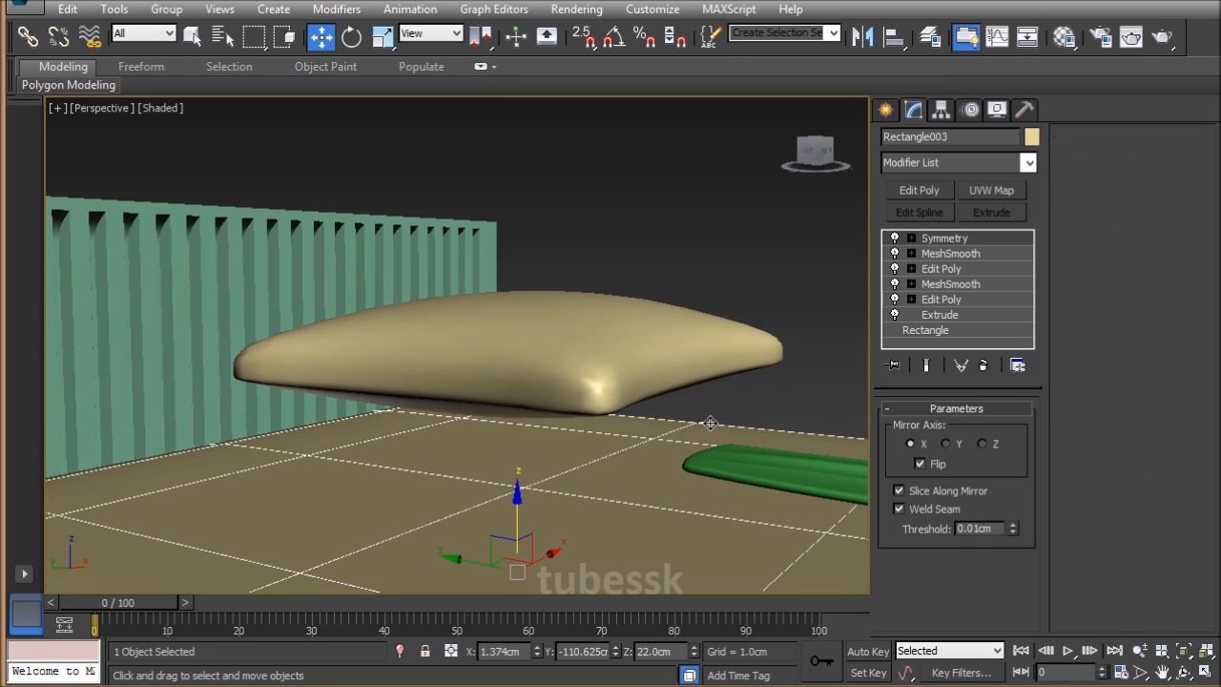
click(572, 368)
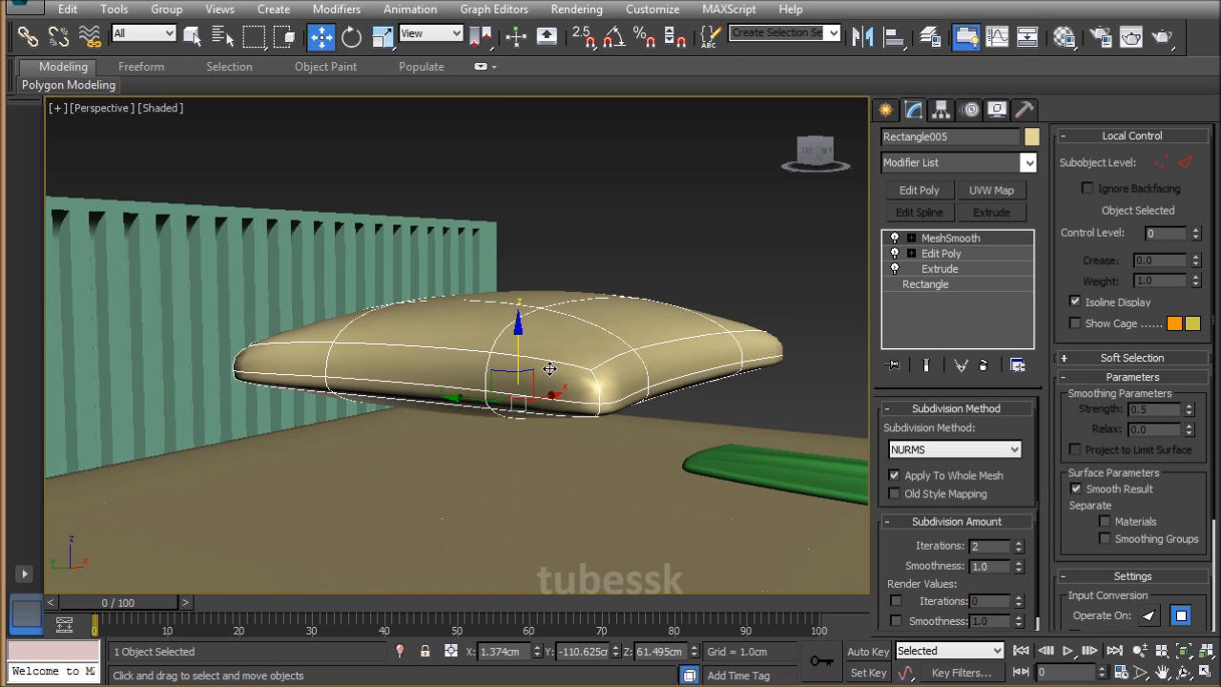
click(939, 254)
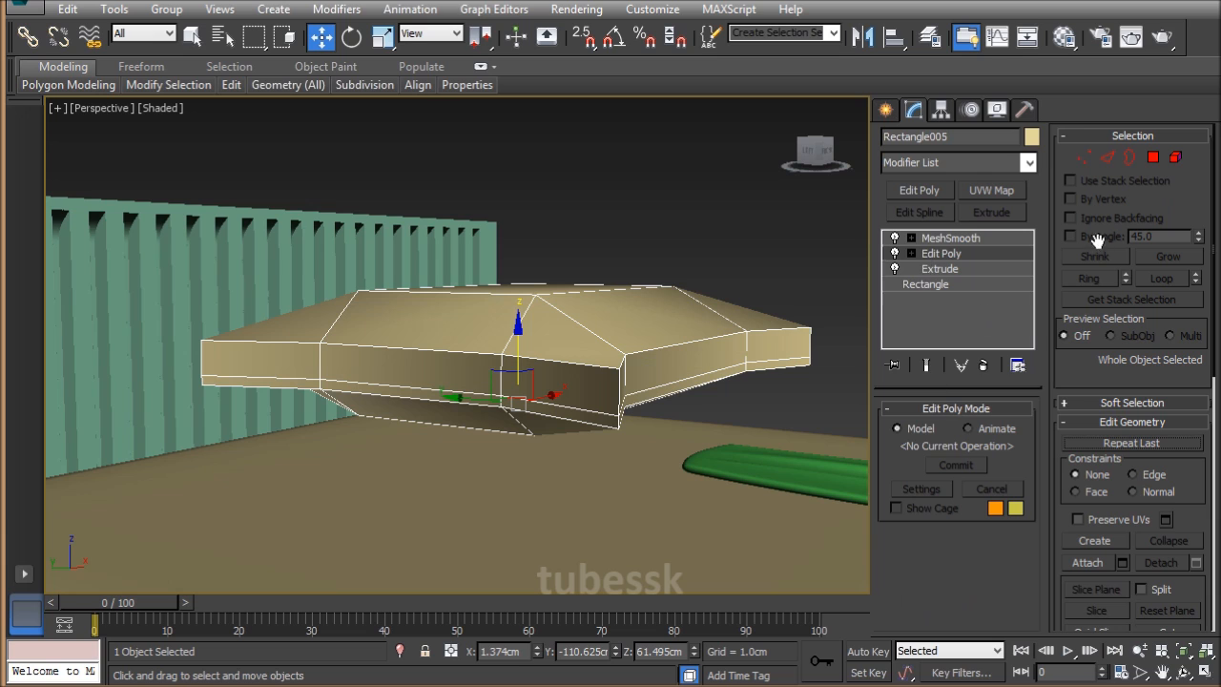
click(1107, 158)
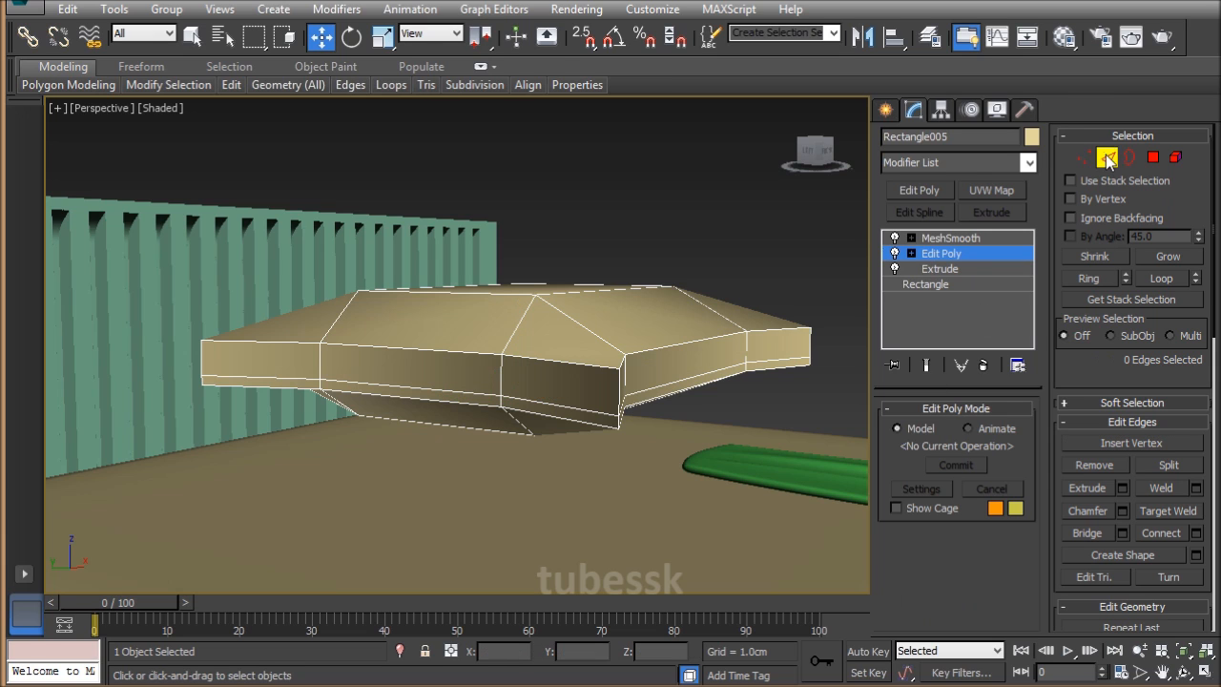
double_click(504, 374)
right_click(531, 386)
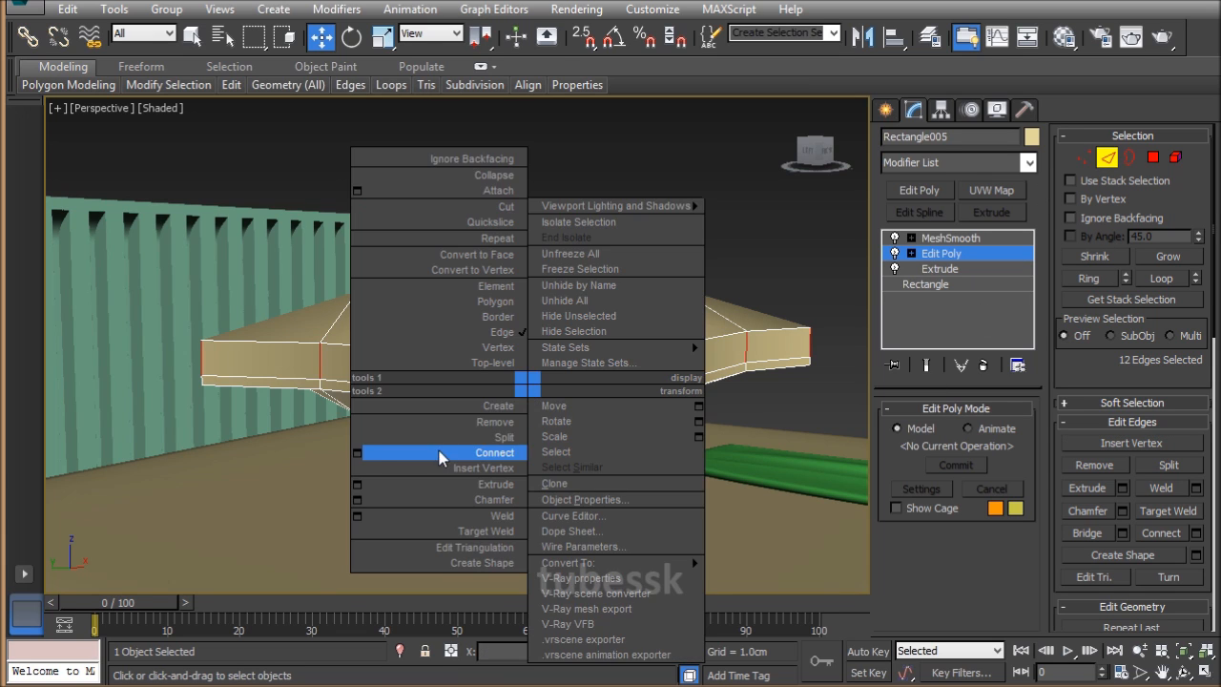
click(358, 453)
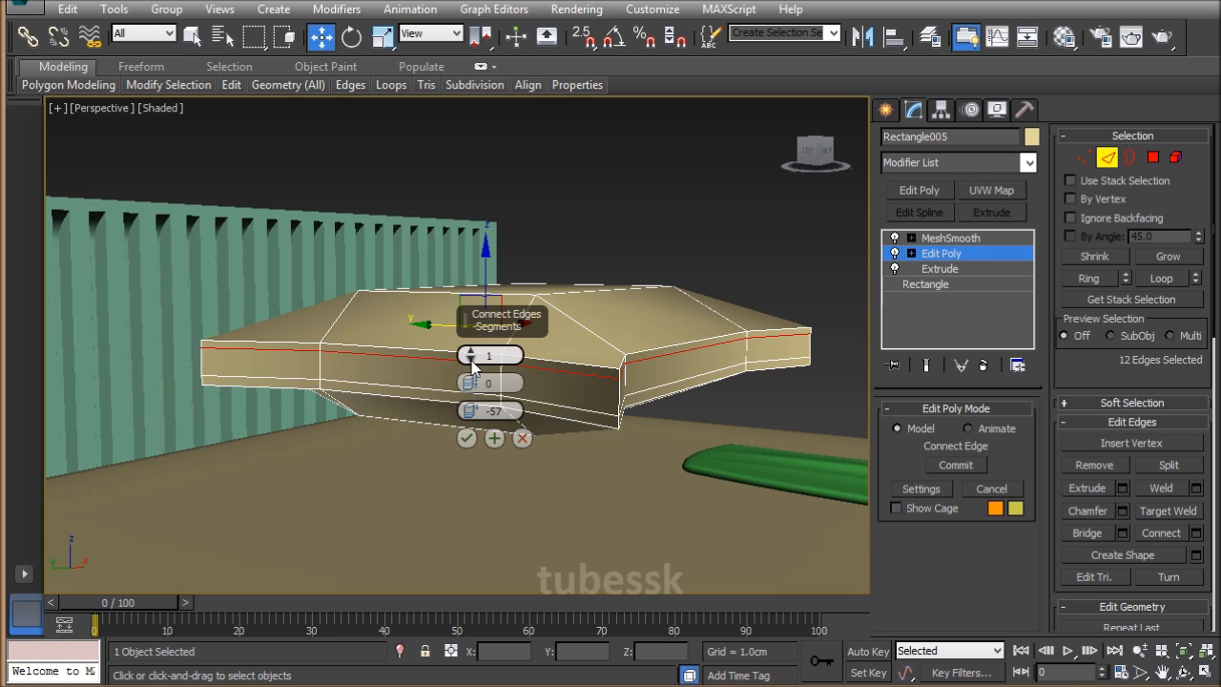
click(470, 356)
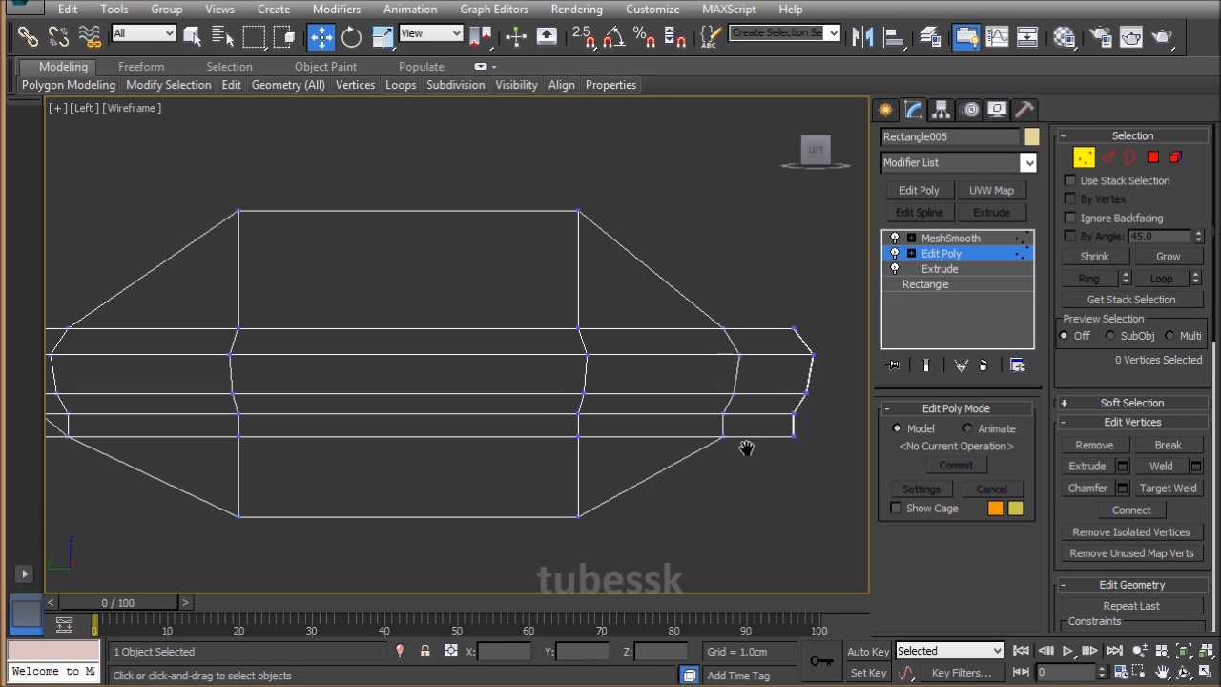
Select the vertices of all four pillow corners together in the Top view.
key(alt+w)
click(725, 490)
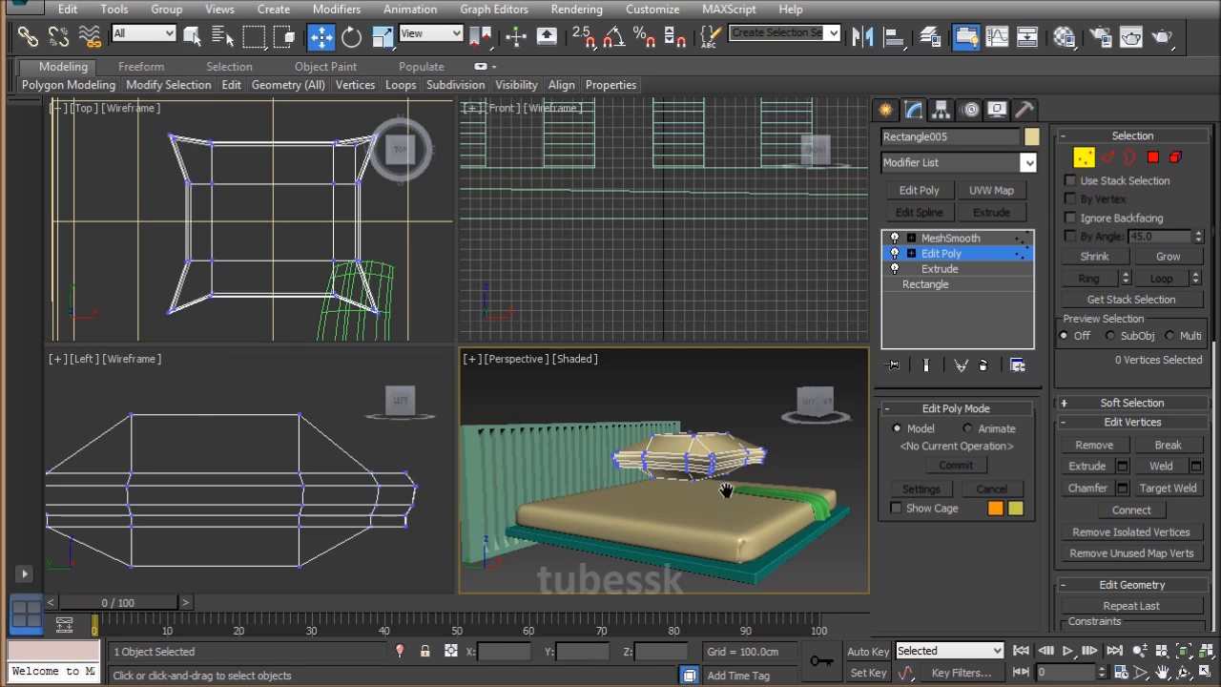
key(alt+w)
alt+middle_drag(626, 332, 447, 477)
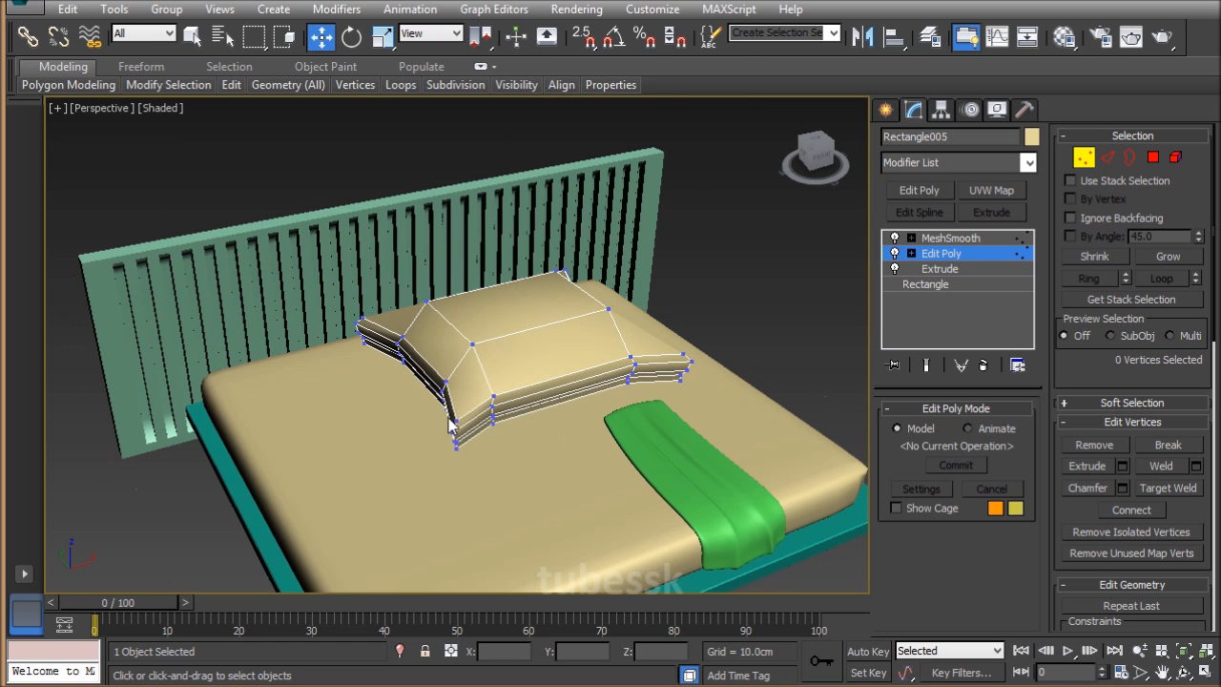
alt+middle_drag(665, 382, 607, 273)
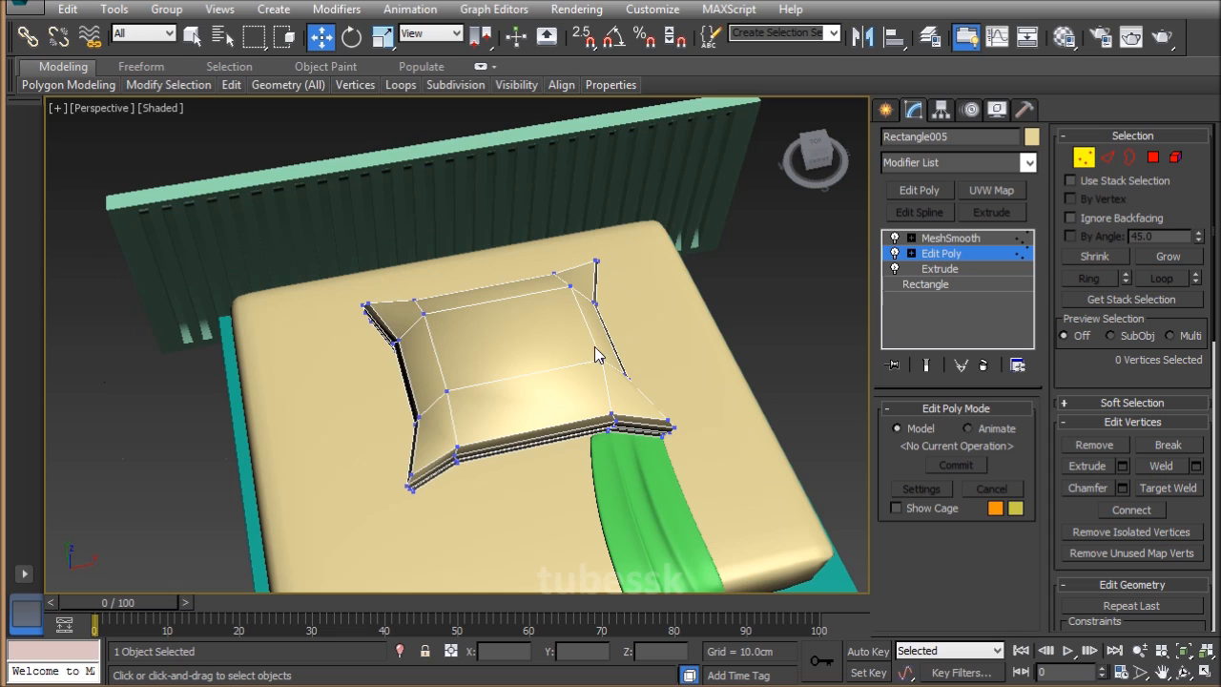
key(alt+w)
key(alt+w)
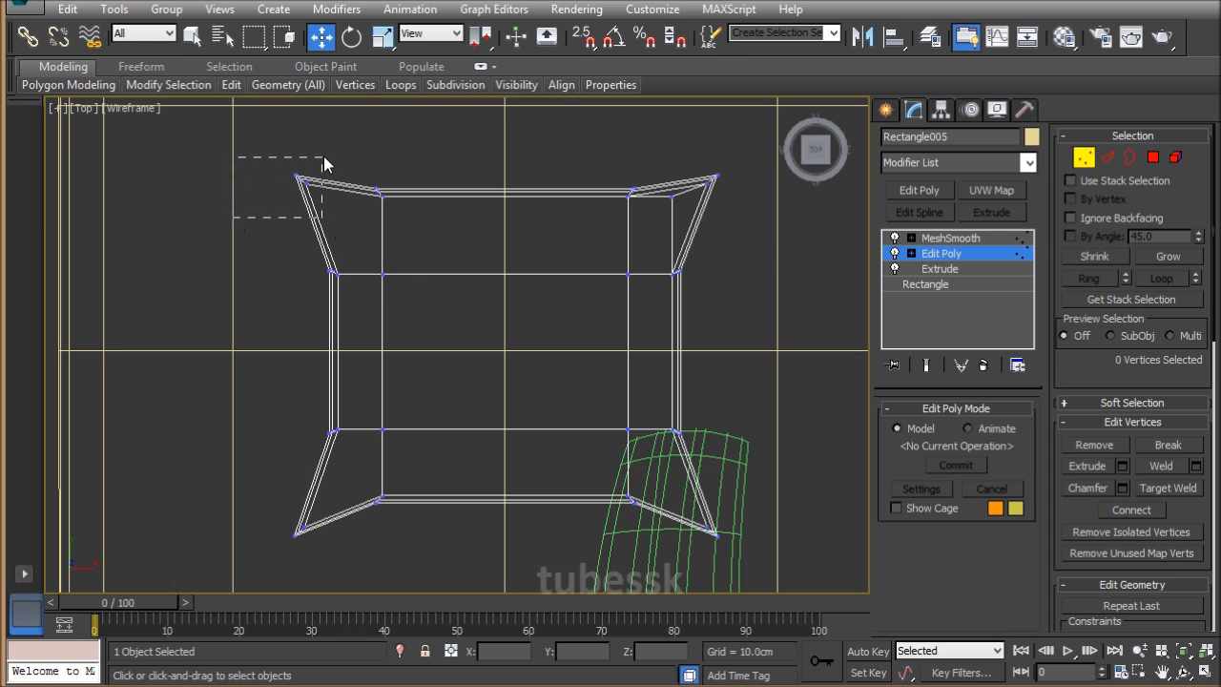
drag(323, 160, 324, 160)
ctrl+drag(740, 225, 740, 225)
ctrl+drag(702, 524, 725, 545)
ctrl+drag(256, 562, 336, 493)
Scale the selected corner vertices closer together vertically in the Left view to thin the pillow's corners.
key(alt+w)
right_click(342, 436)
key(alt+w)
middle_drag(437, 415, 526, 410)
scroll(526, 410, down, 2)
key(r)
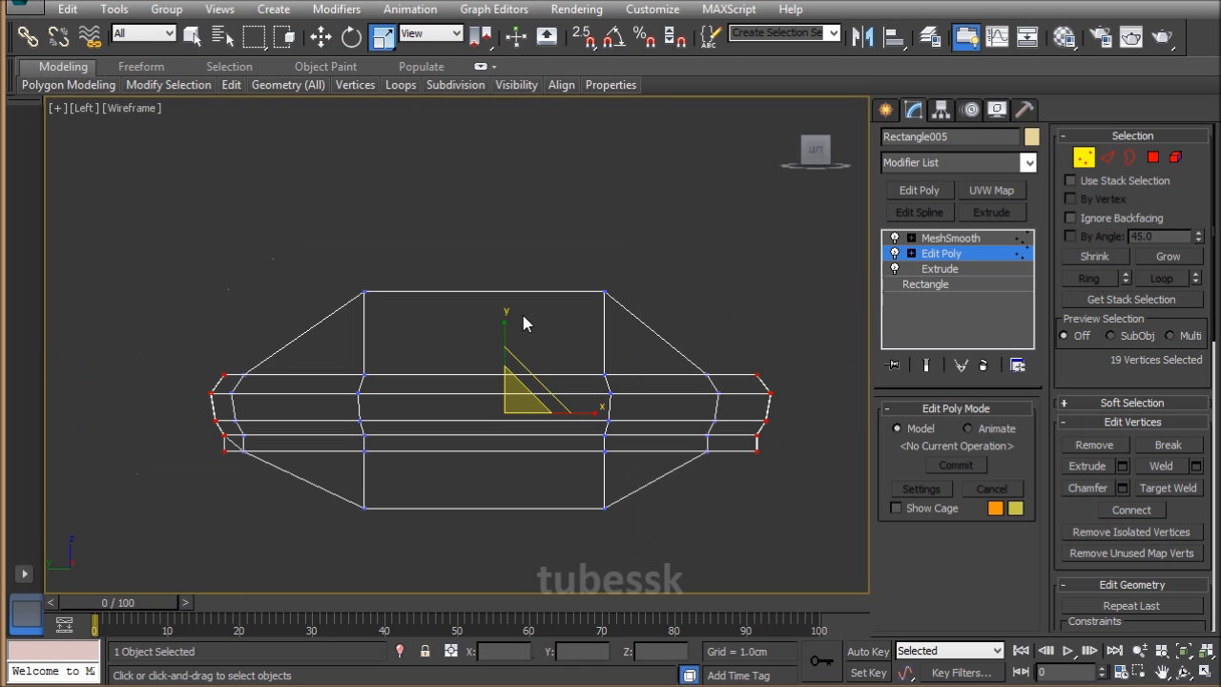
drag(506, 322, 451, 565)
drag(504, 340, 509, 401)
Show the smoothed pillow in the Perspective view, scale its corners slightly more along Z and return to the MeshSmooth level.
click(927, 366)
key(alt+w)
right_click(559, 439)
key(alt+w)
alt+middle_drag(595, 459, 693, 409)
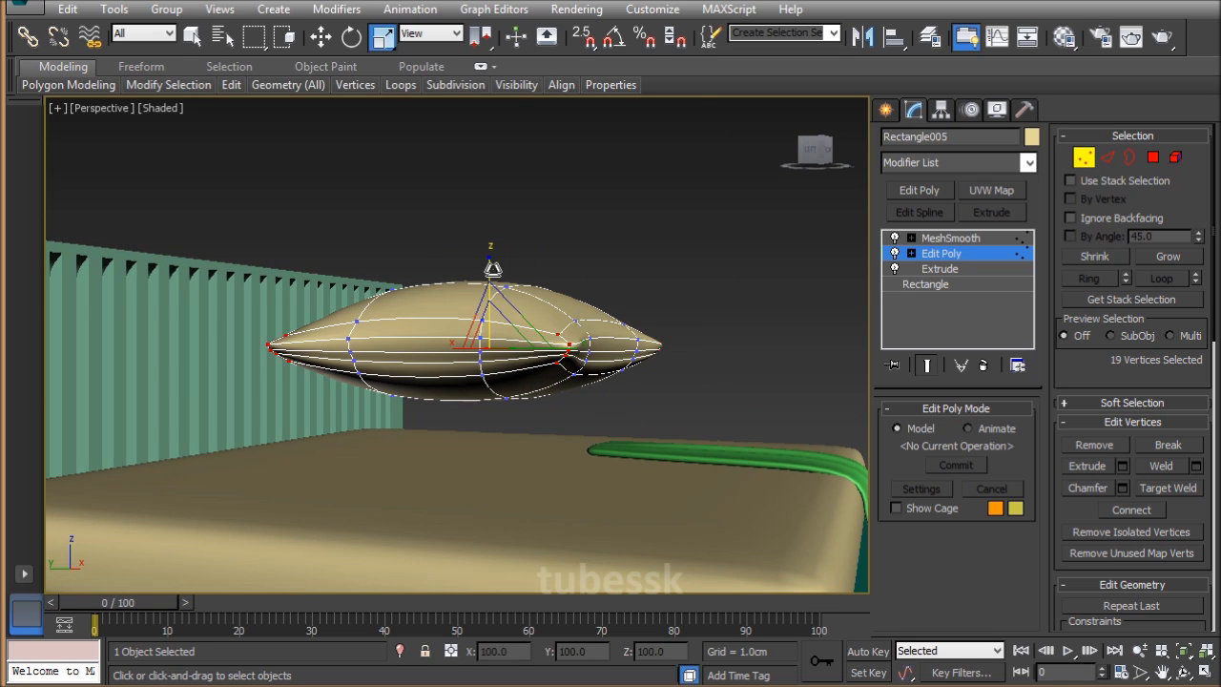
drag(488, 266, 488, 286)
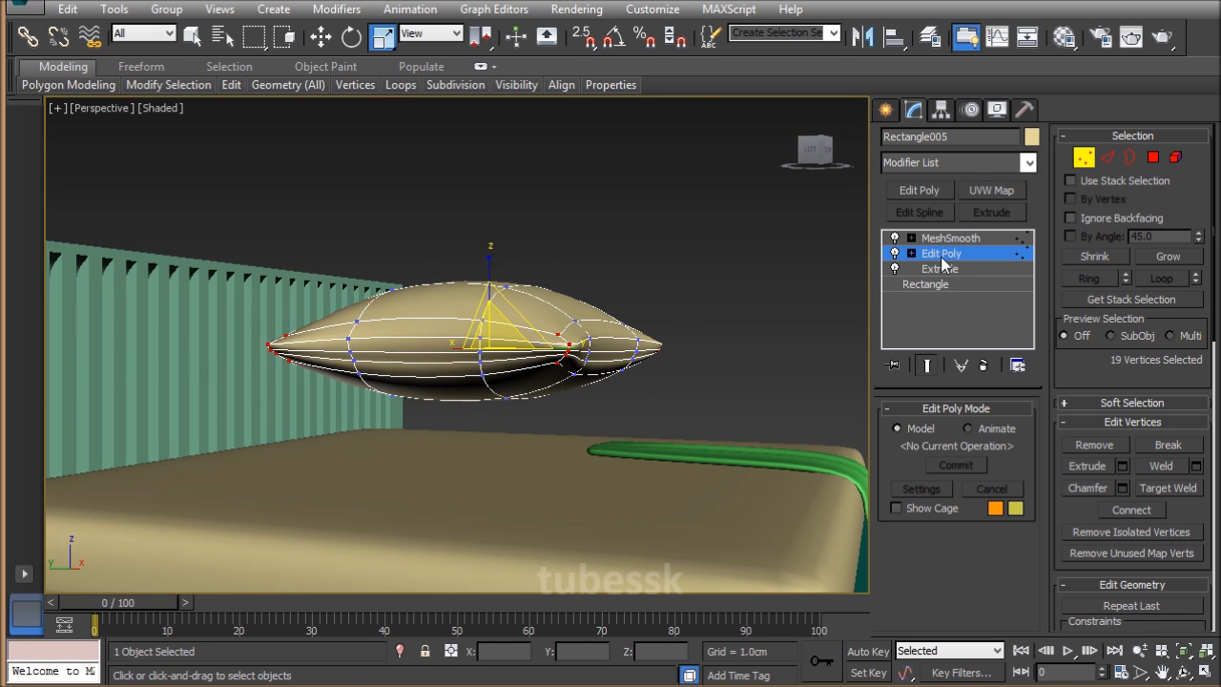
click(941, 254)
click(950, 238)
key(w)
click(717, 283)
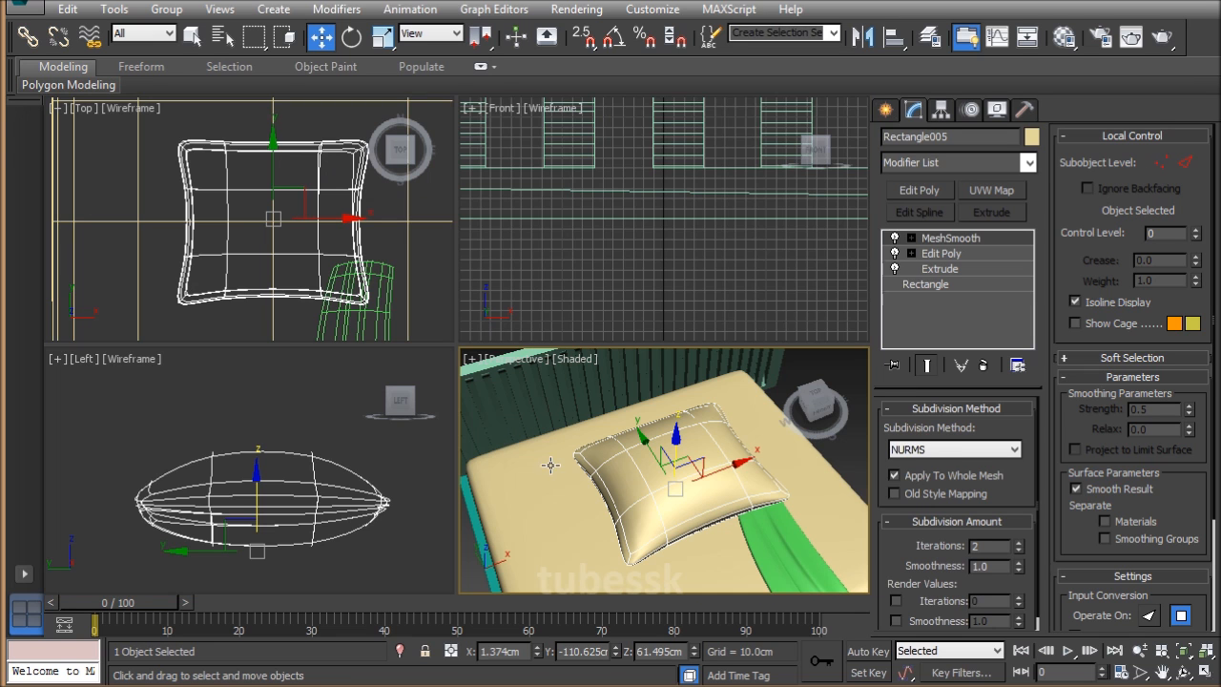
In the Top view, move the pillow to the mattress's headboard-side corner and shorten it along Y.
middle_click(322, 264)
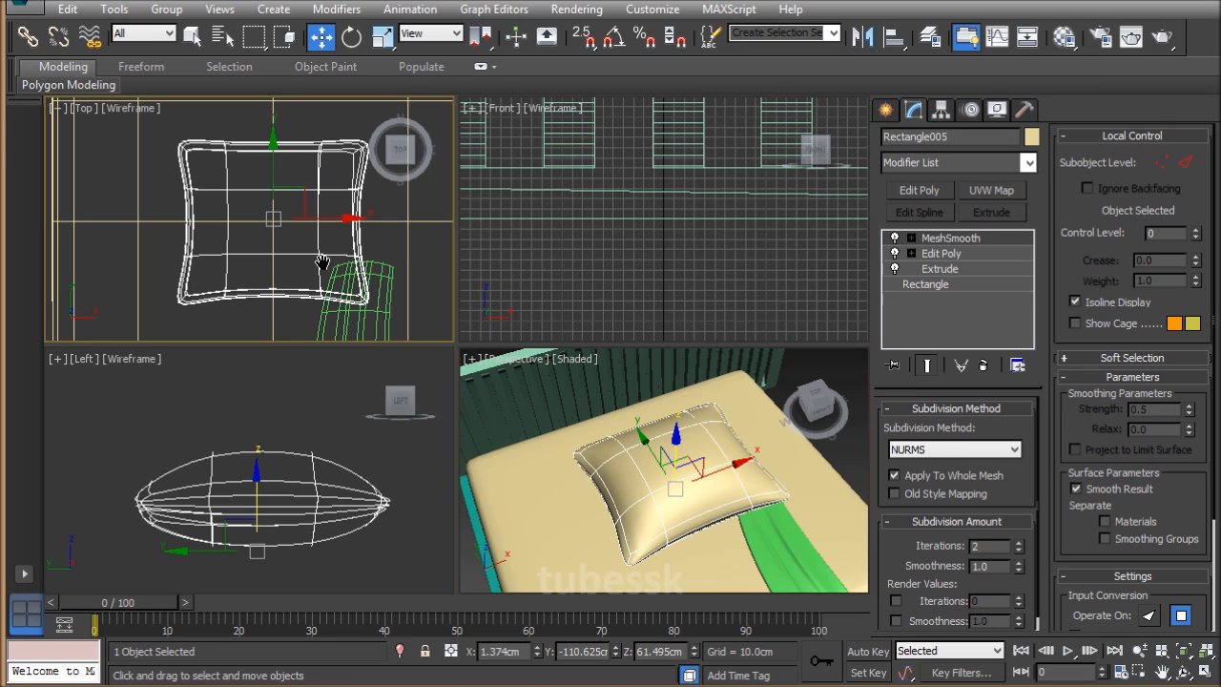
key(alt+w)
scroll(512, 330, down, 4)
middle_drag(551, 330, 620, 406)
drag(568, 405, 521, 310)
key(r)
key(w)
drag(426, 255, 420, 236)
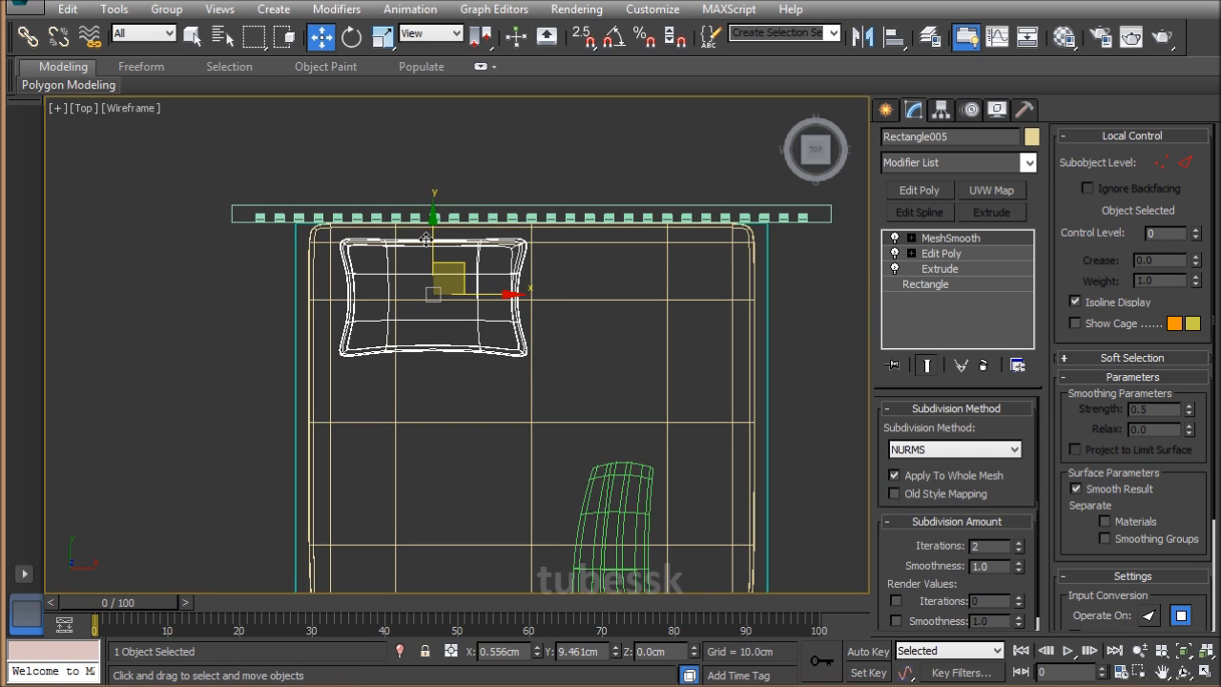
Lower the pillow onto the mattress in the Left view and show the bed in the Perspective view.
key(alt+w)
right_click(382, 509)
key(alt+w)
scroll(397, 497, down, 6)
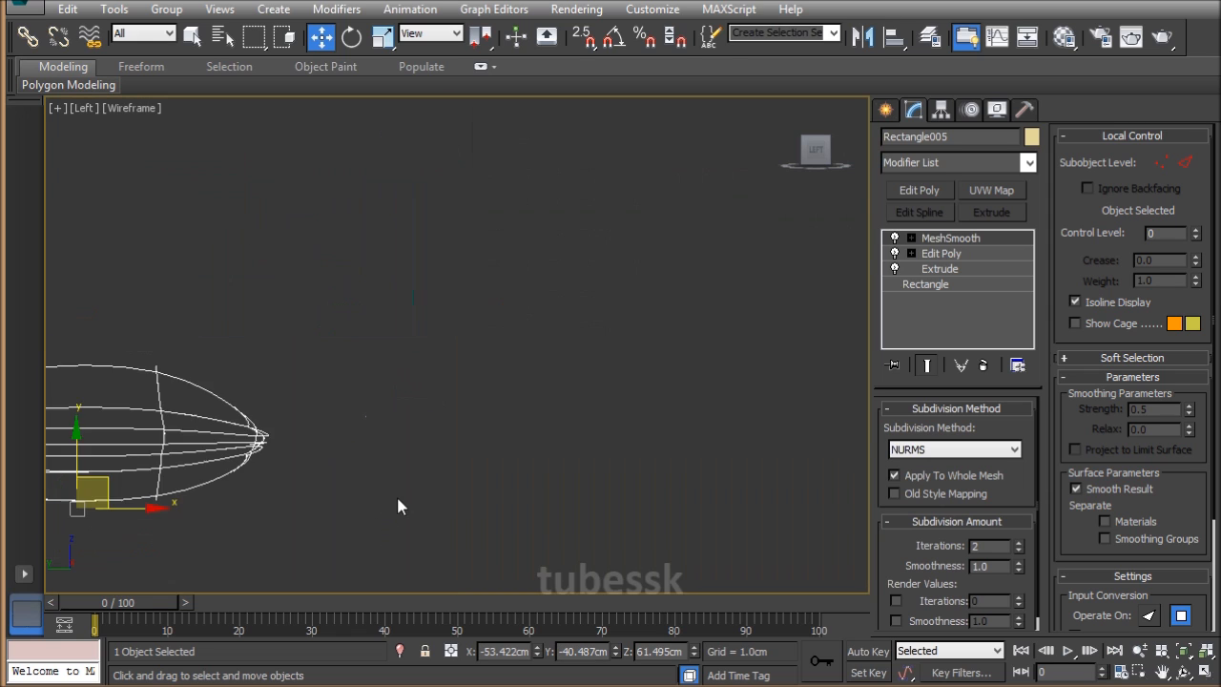
middle_drag(398, 496, 542, 347)
drag(427, 289, 427, 342)
drag(488, 409, 517, 455)
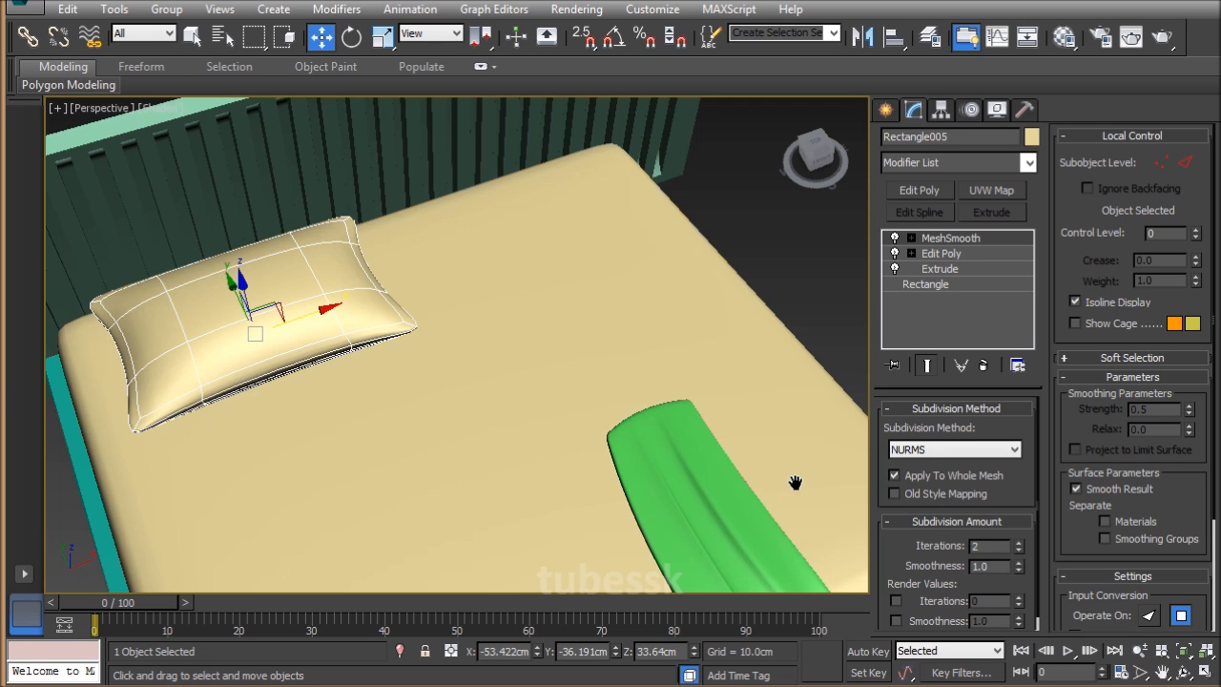
scroll(639, 458, down, 5)
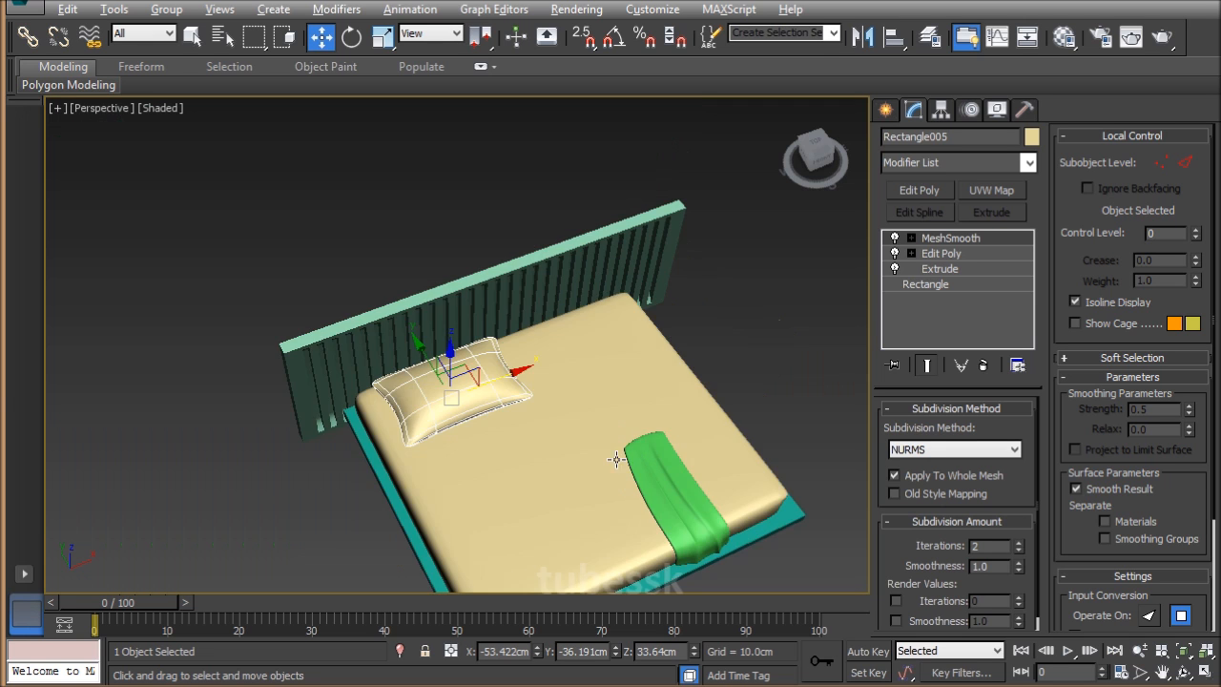
Clone the headboard pillow along X to place a second one beside it on the mattress.
alt+middle_drag(616, 457, 695, 407)
click(684, 267)
scroll(663, 460, up, 6)
alt+middle_drag(661, 460, 518, 438)
click(559, 320)
alt+middle_drag(665, 349, 485, 378)
scroll(550, 423, down, 5)
shift+drag(506, 377, 662, 420)
click(548, 298)
click(613, 420)
click(746, 418)
alt+middle_drag(640, 491, 622, 366)
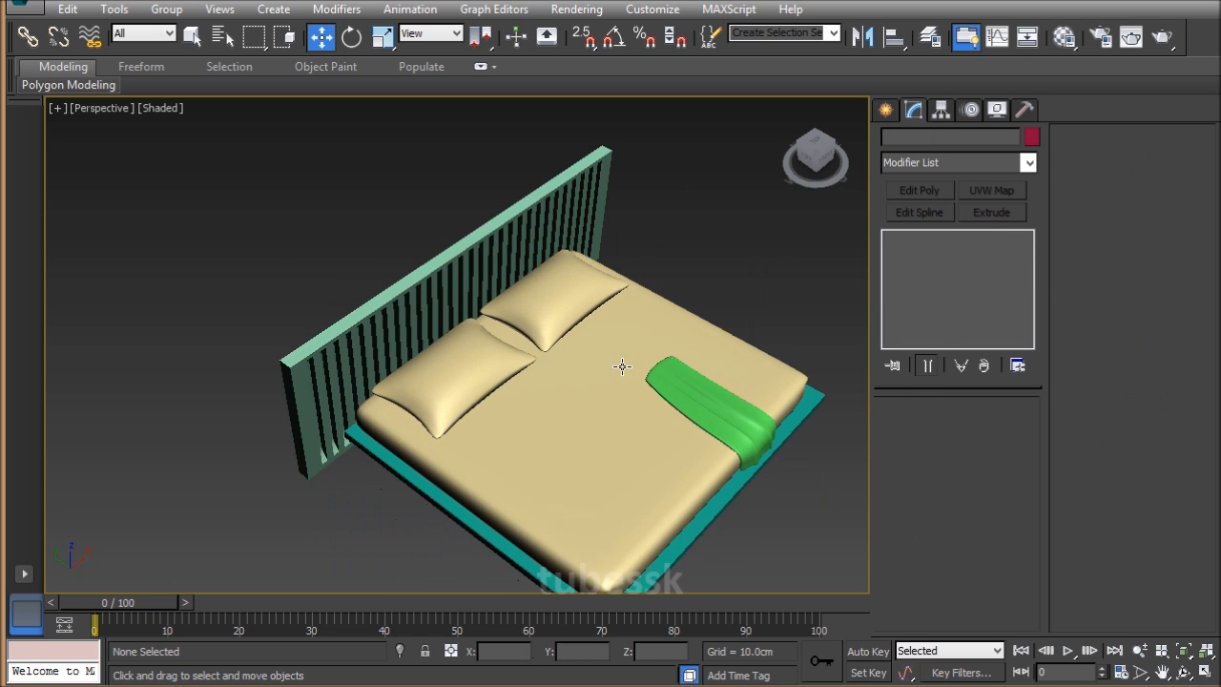
Clone the second pillow toward the foot of the bed, near the green throw.
click(555, 298)
mouse_move(559, 284)
mouse_down()
mouse_move(632, 346)
mouse_move(668, 357)
mouse_up()
click(616, 422)
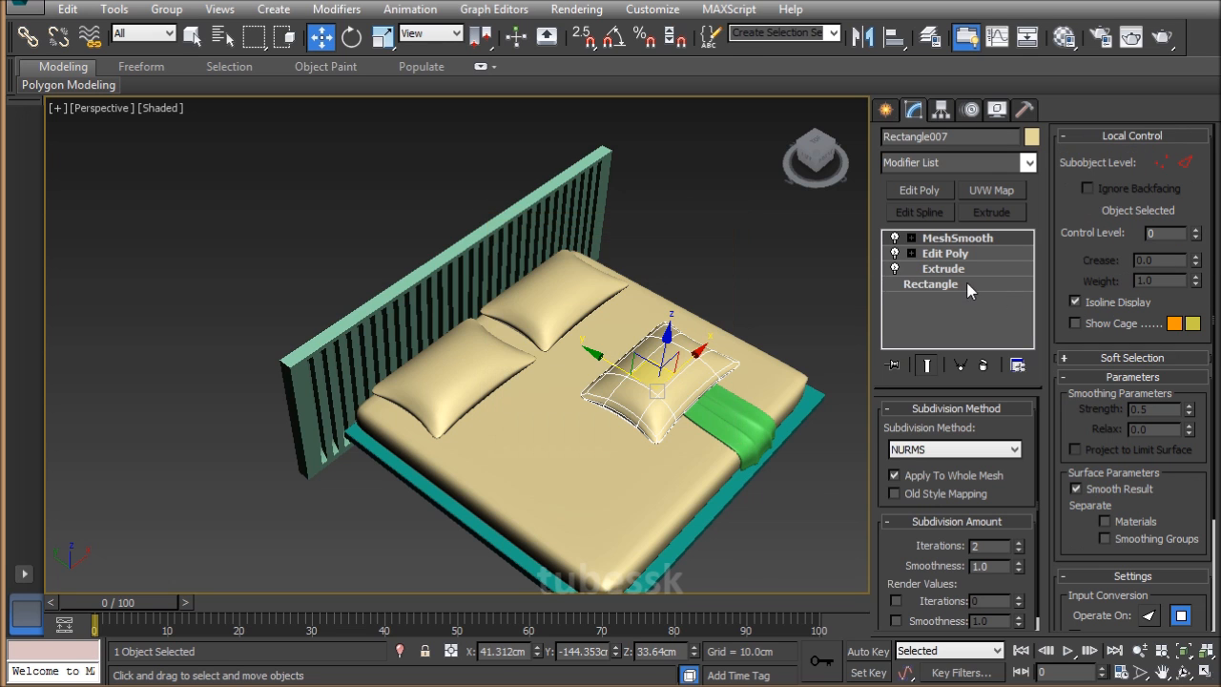
key(z)
alt+middle_drag(688, 454, 570, 452)
scroll(547, 451, down, 3)
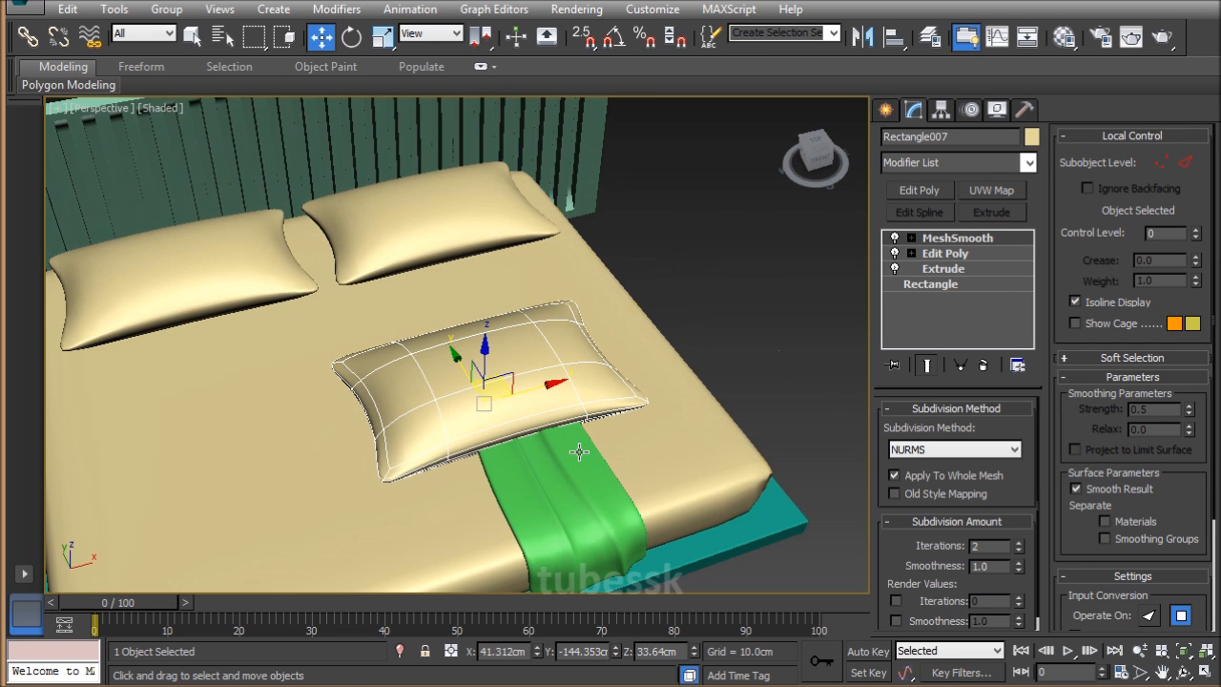
Scale the third pillow down, mainly along X, into a small, nearly square cushion.
key(r)
drag(402, 430, 511, 449)
alt+middle_drag(511, 448, 462, 346)
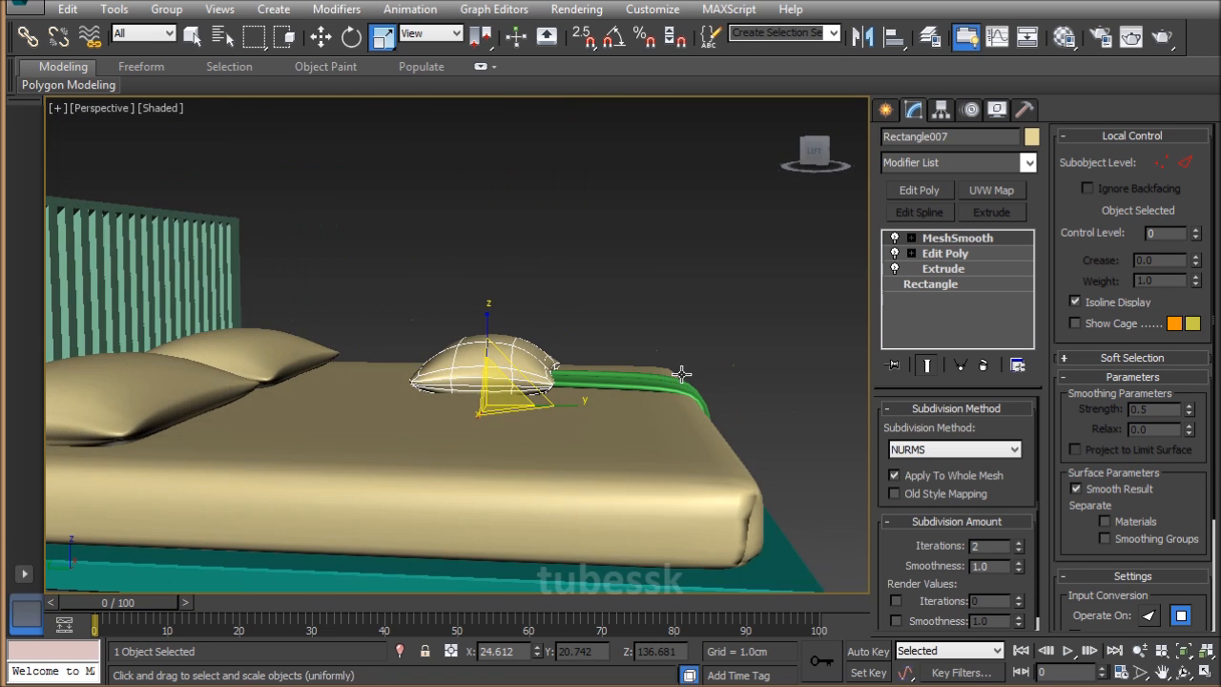
alt+middle_drag(587, 398, 492, 363)
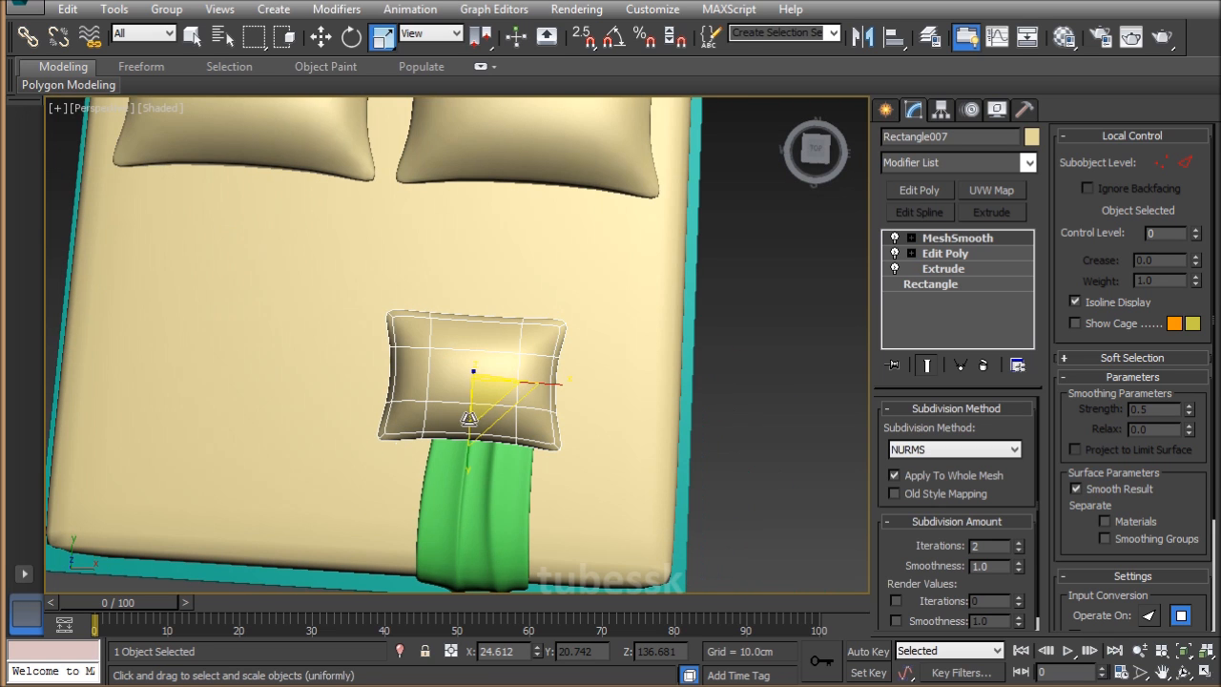
click(706, 390)
alt+middle_drag(600, 455, 720, 375)
click(501, 379)
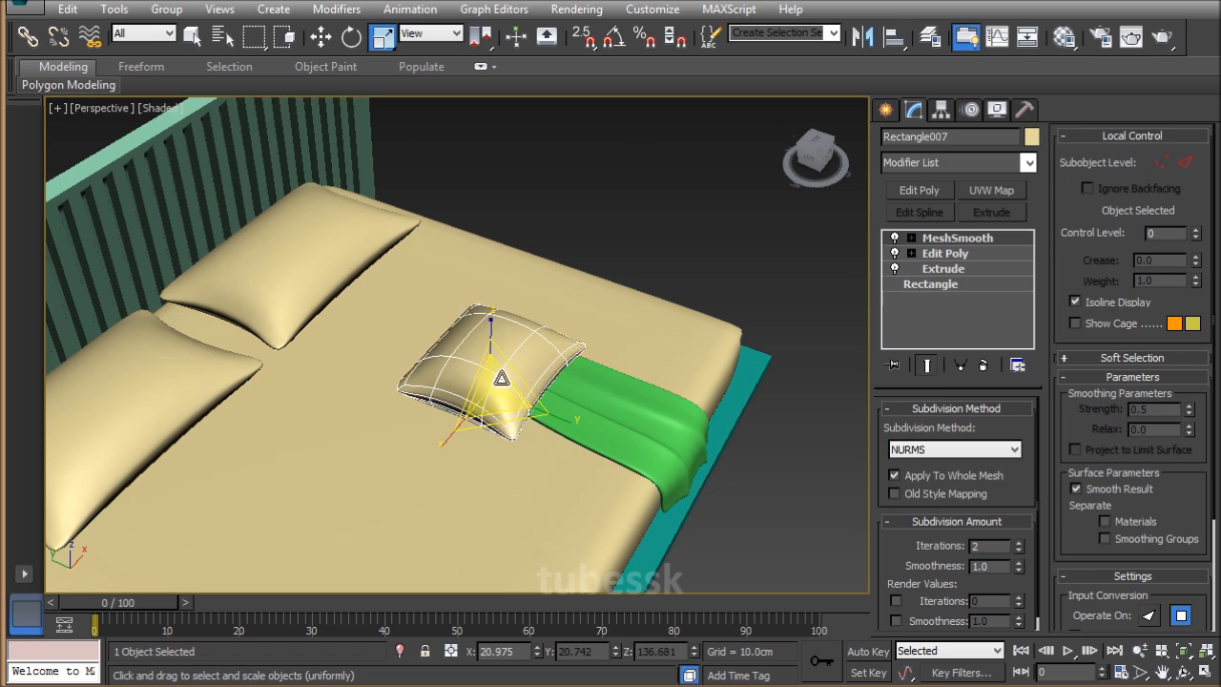
Rotate the small cushion about Z and move it toward the headboard pillows.
key(w)
alt+middle_drag(572, 386, 571, 414)
key(e)
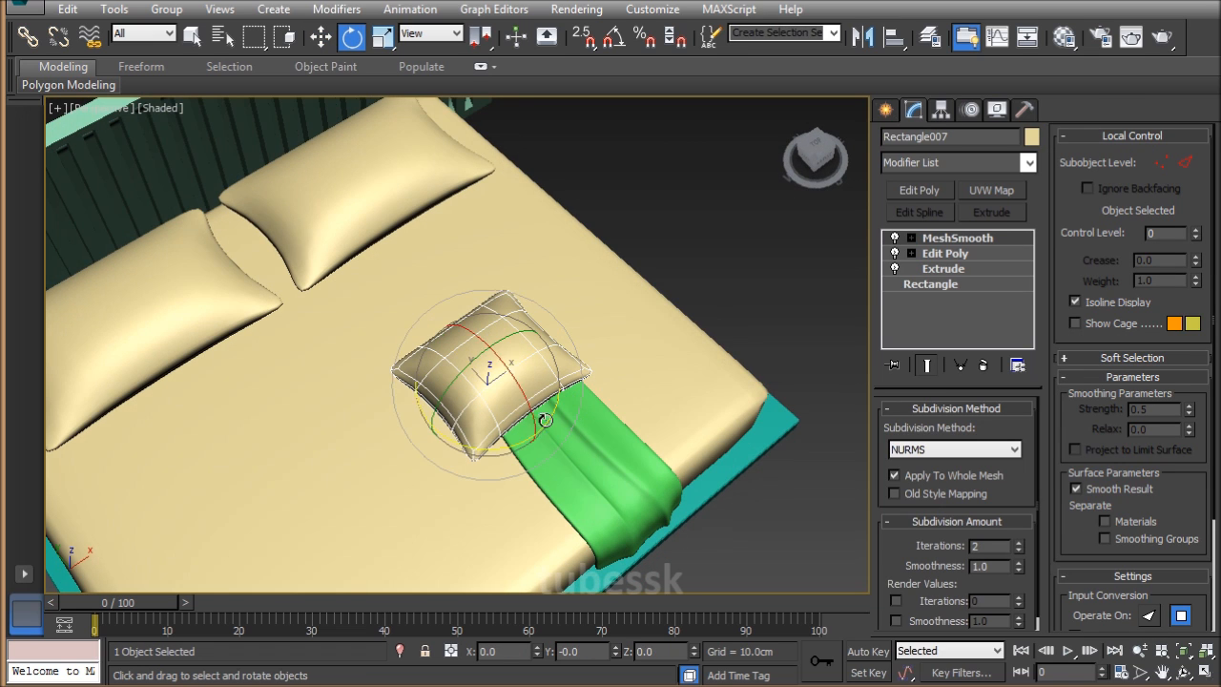
drag(500, 452, 436, 450)
key(w)
alt+middle_drag(523, 347, 496, 379)
drag(500, 340, 554, 264)
alt+middle_drag(553, 264, 500, 359)
Clone the small cushion toward the middle of the bed and turn the copy slightly about Z.
shift+drag(540, 332, 363, 356)
key(Return)
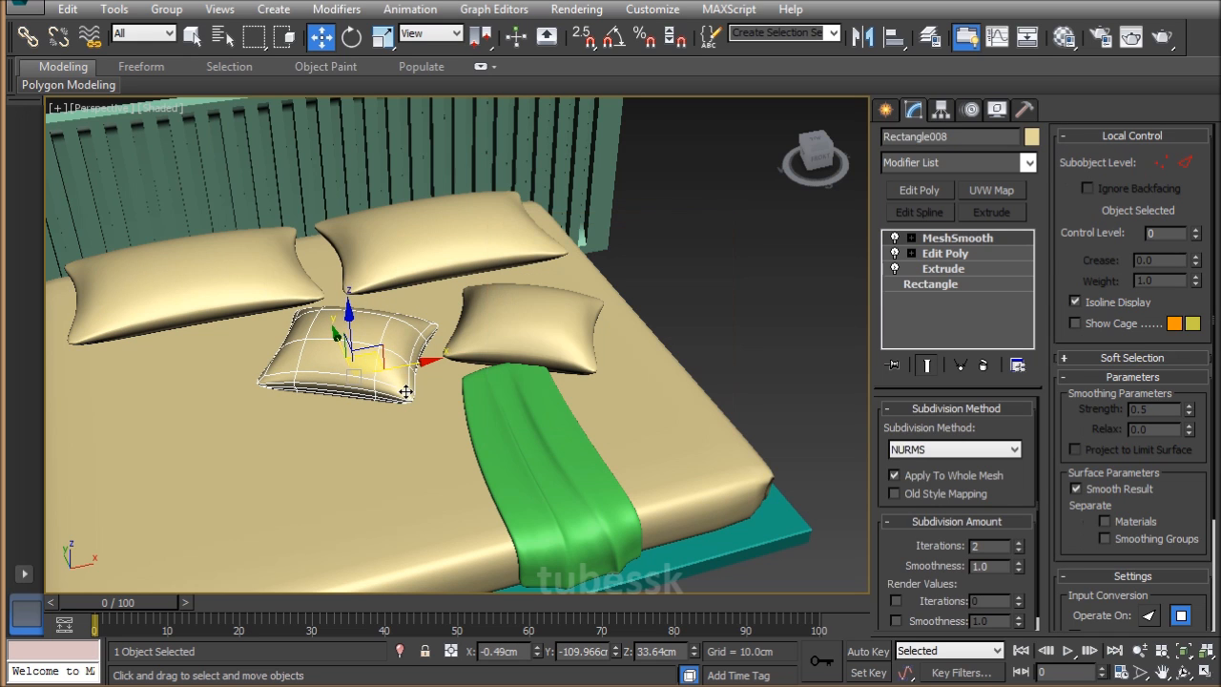
key(e)
drag(386, 415, 436, 400)
key(w)
alt+middle_drag(389, 427, 432, 437)
Tilt the cloned cushion and move it so that it leans against the headboard pillows.
key(e)
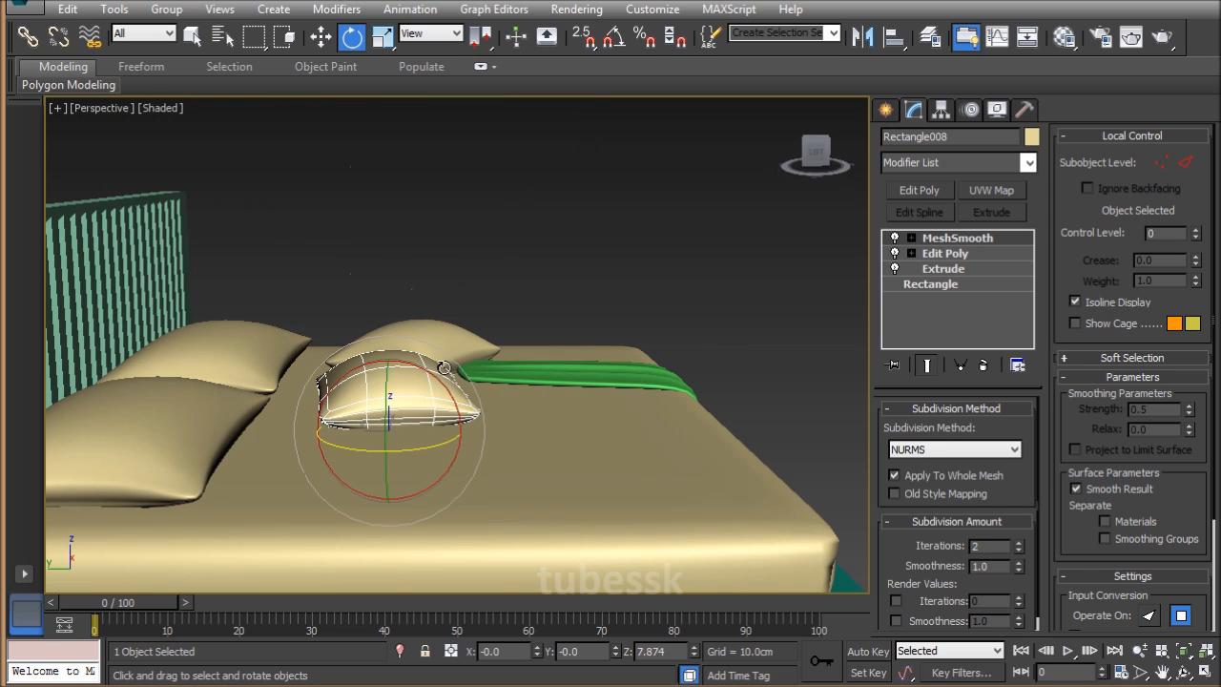
mouse_move(453, 412)
mouse_down()
mouse_move(406, 424)
mouse_move(298, 393)
mouse_move(272, 380)
mouse_move(286, 351)
mouse_move(286, 363)
mouse_up()
key(w)
key(e)
drag(326, 431, 330, 405)
drag(342, 356, 347, 361)
click(442, 251)
key(w)
scroll(448, 434, down, 6)
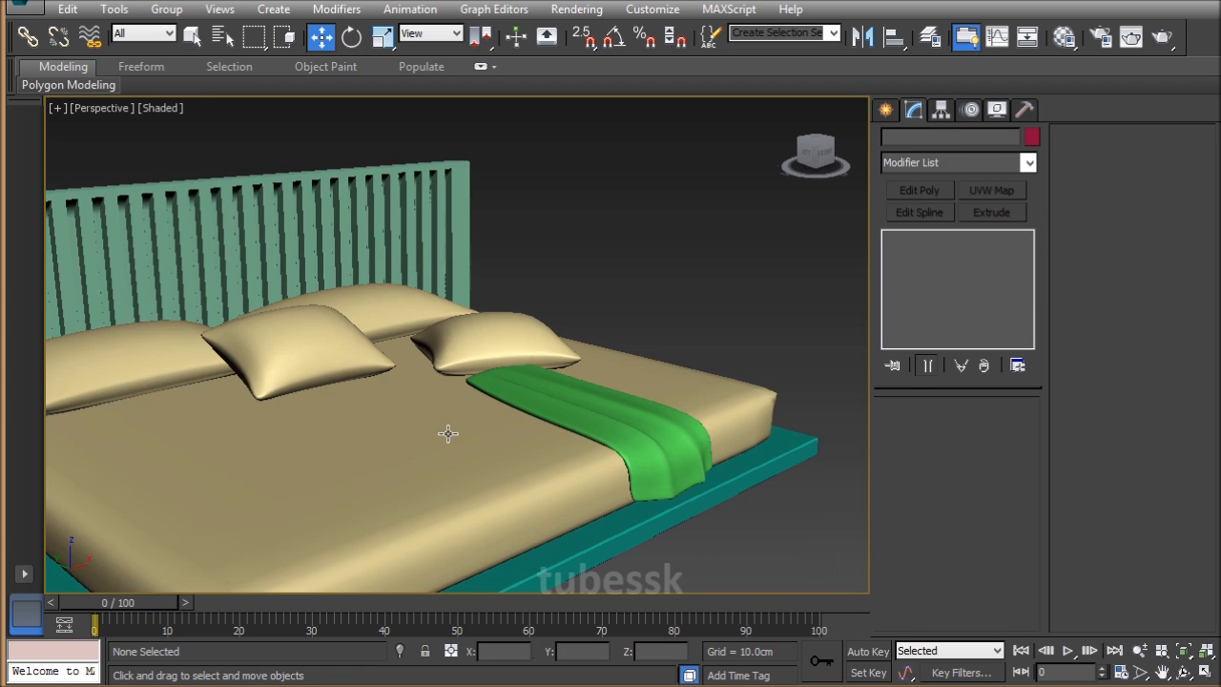
Tilt both headboard pillows together in the Left view and shift them slightly back and up toward the headboard.
mouse_move(583, 377)
alt+middle_down()
mouse_move(593, 349)
mouse_move(602, 385)
mouse_move(563, 387)
mouse_move(593, 365)
alt+middle_up()
click(333, 286)
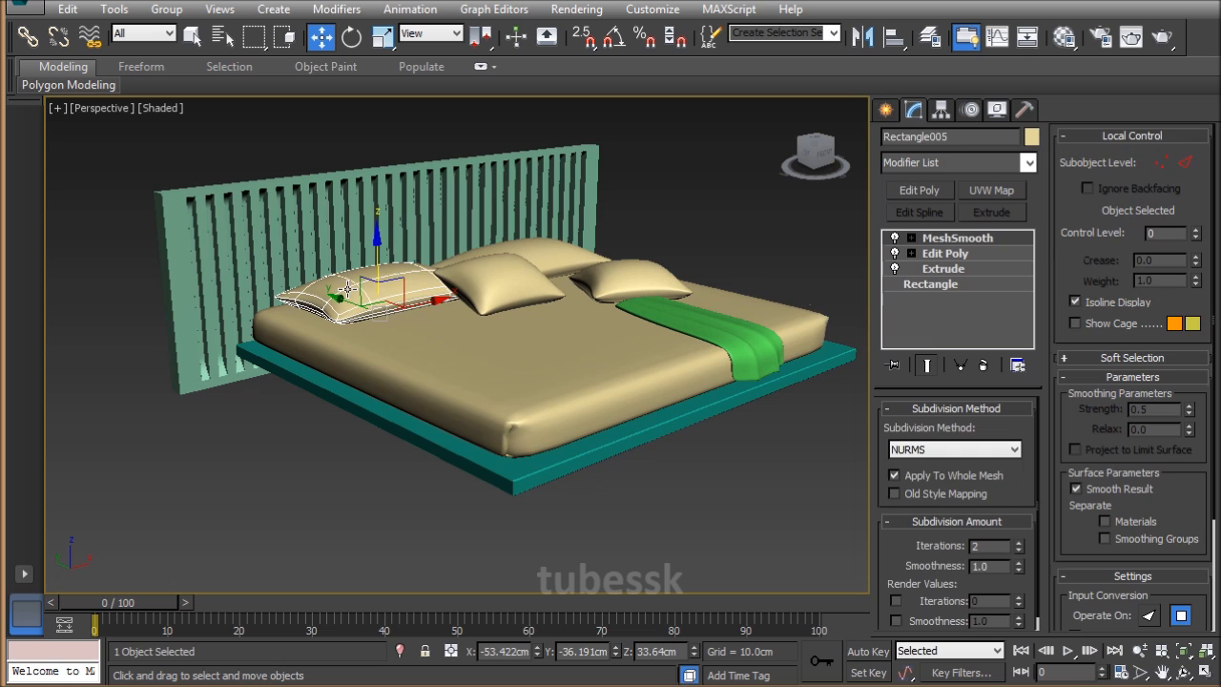
ctrl+click(517, 248)
key(alt+w)
middle_click(429, 414)
key(alt+w)
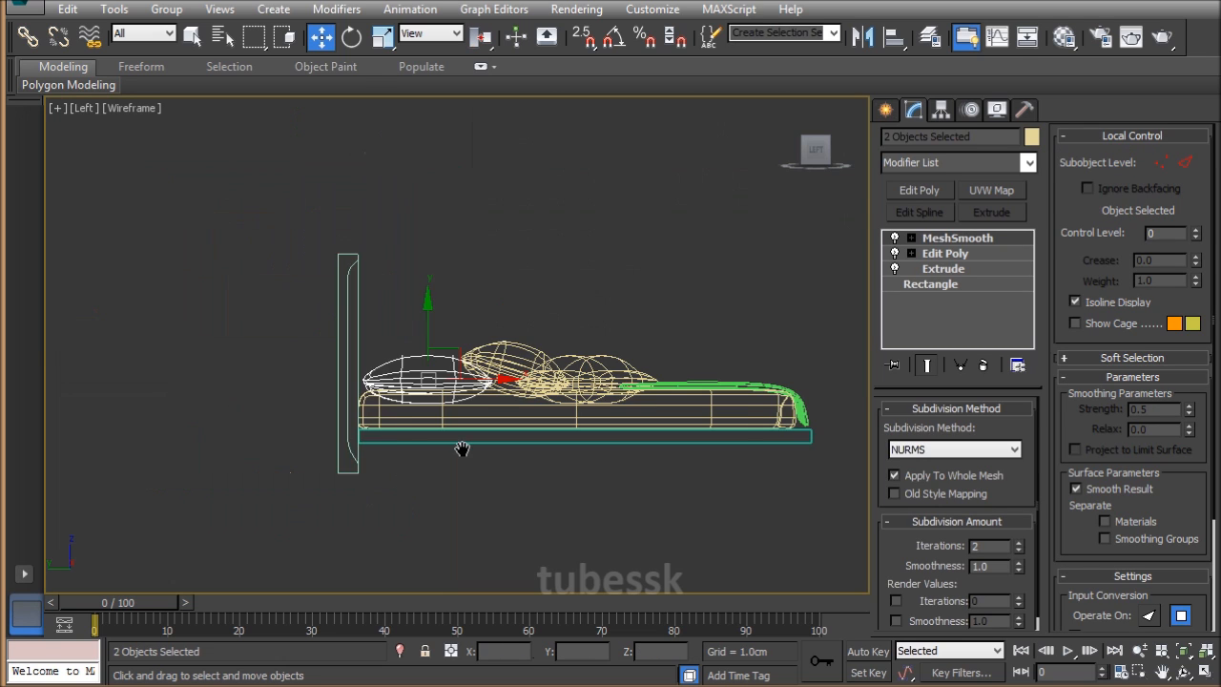
scroll(463, 449, up, 2)
middle_drag(462, 449, 502, 430)
key(e)
drag(508, 260, 482, 283)
key(w)
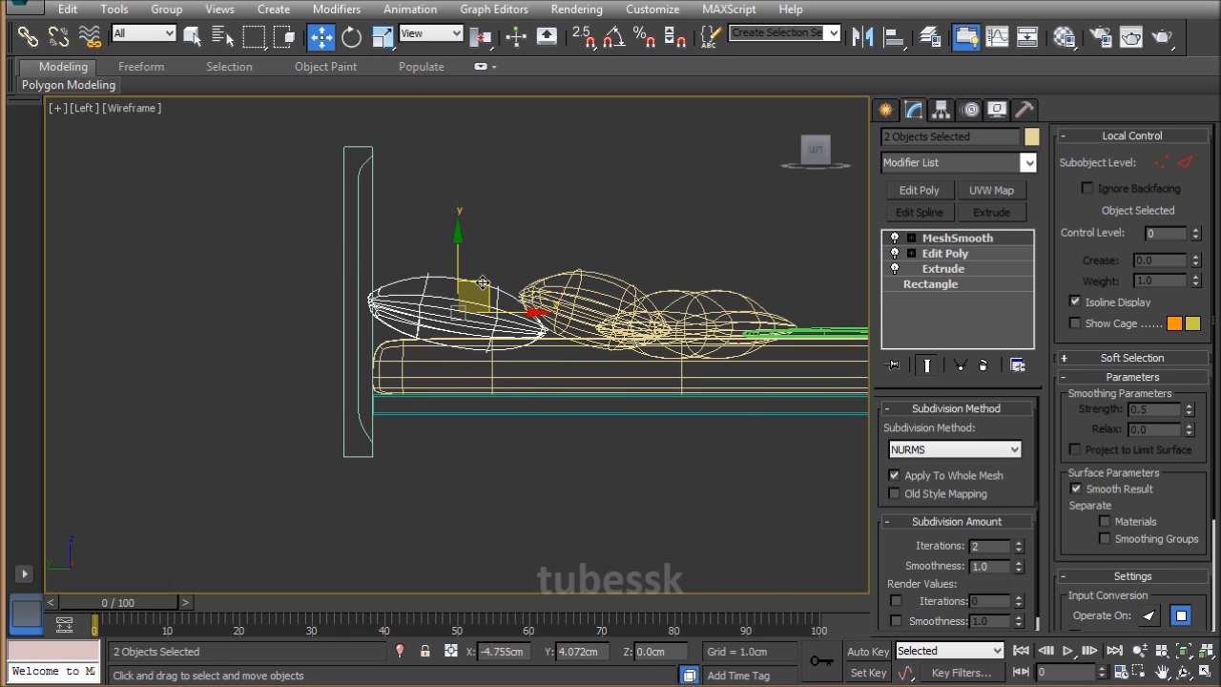
key(alt+w)
key(alt+w)
click(395, 502)
alt+middle_drag(465, 477, 568, 441)
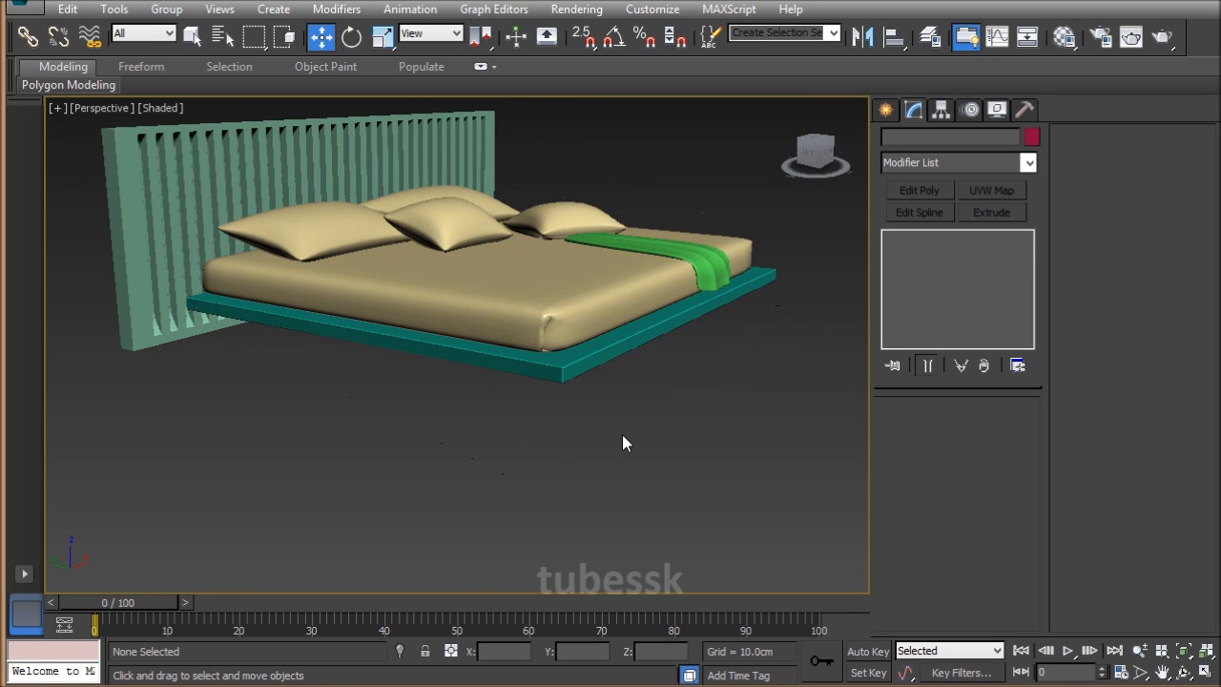
Draw a rectangle about 12.7 by 10.8 cm in the Top view inside the bed frame's foot-end corner.
key(alt+w)
middle_click(330, 245)
key(alt+w)
middle_drag(370, 354, 373, 124)
middle_drag(488, 333, 591, 345)
scroll(592, 346, up, 2)
right_click(592, 324)
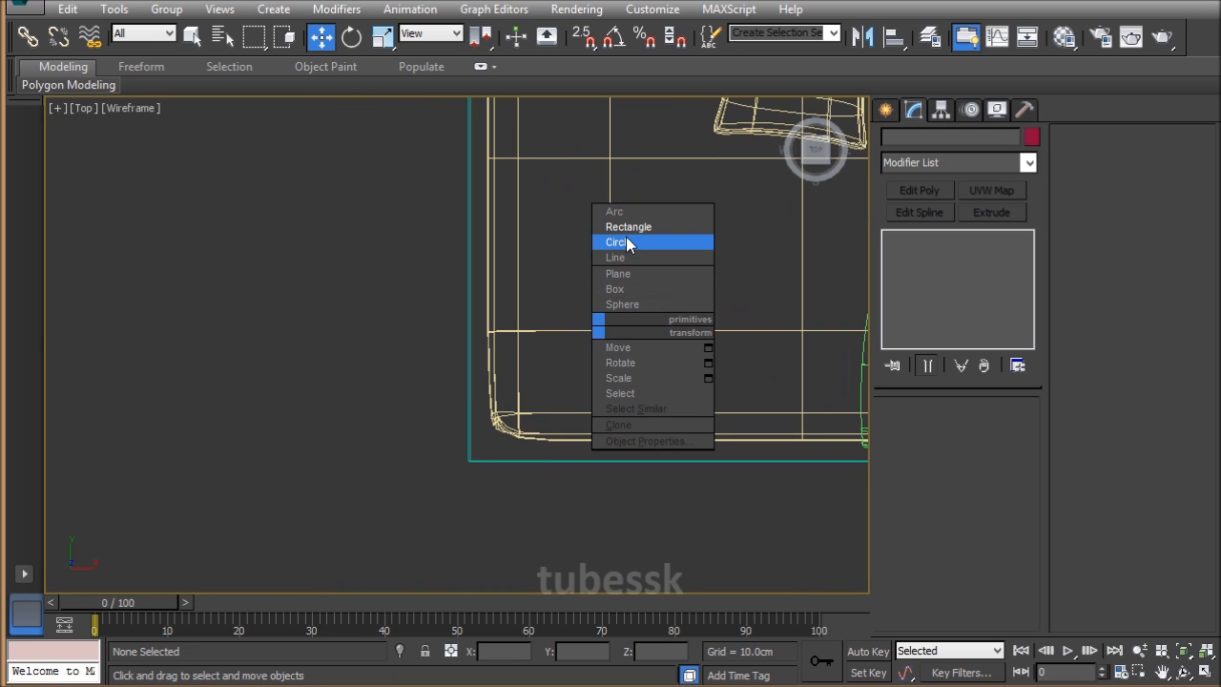
click(626, 237)
drag(522, 363, 549, 396)
key(w)
key(alt+w)
key(alt+w)
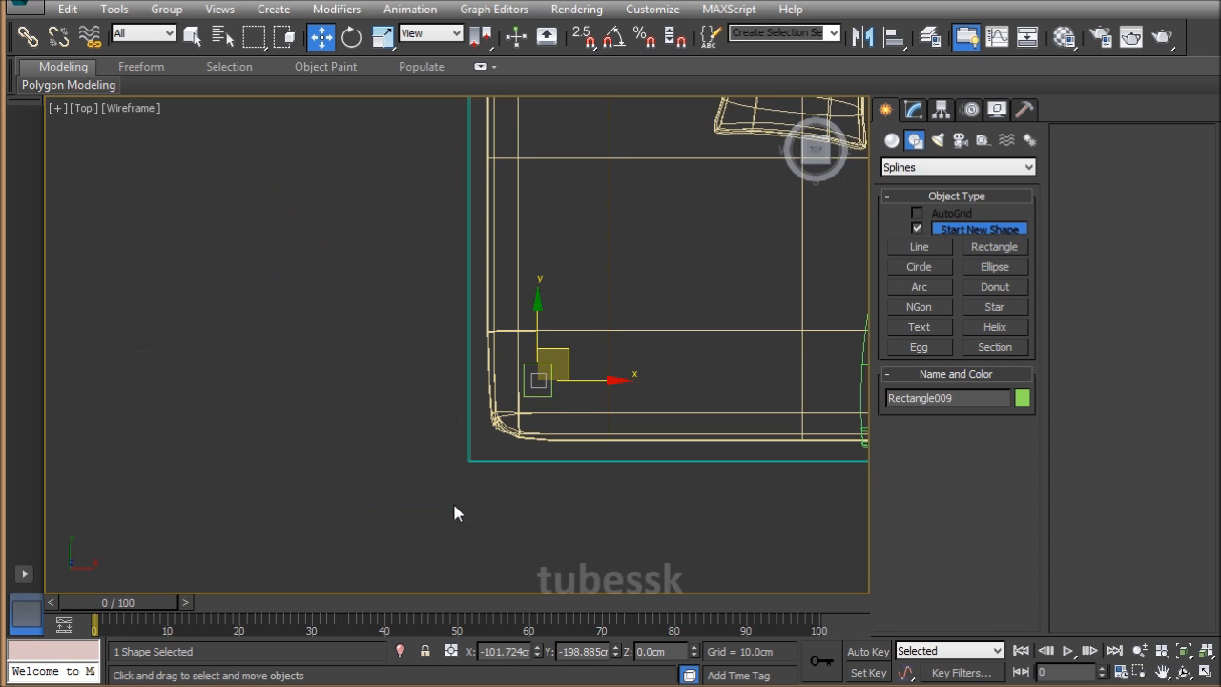
Extrude the corner rectangle 19.5 cm to form a bed leg, judging its height in the Left view.
key(alt+w)
scroll(420, 486, up, 3)
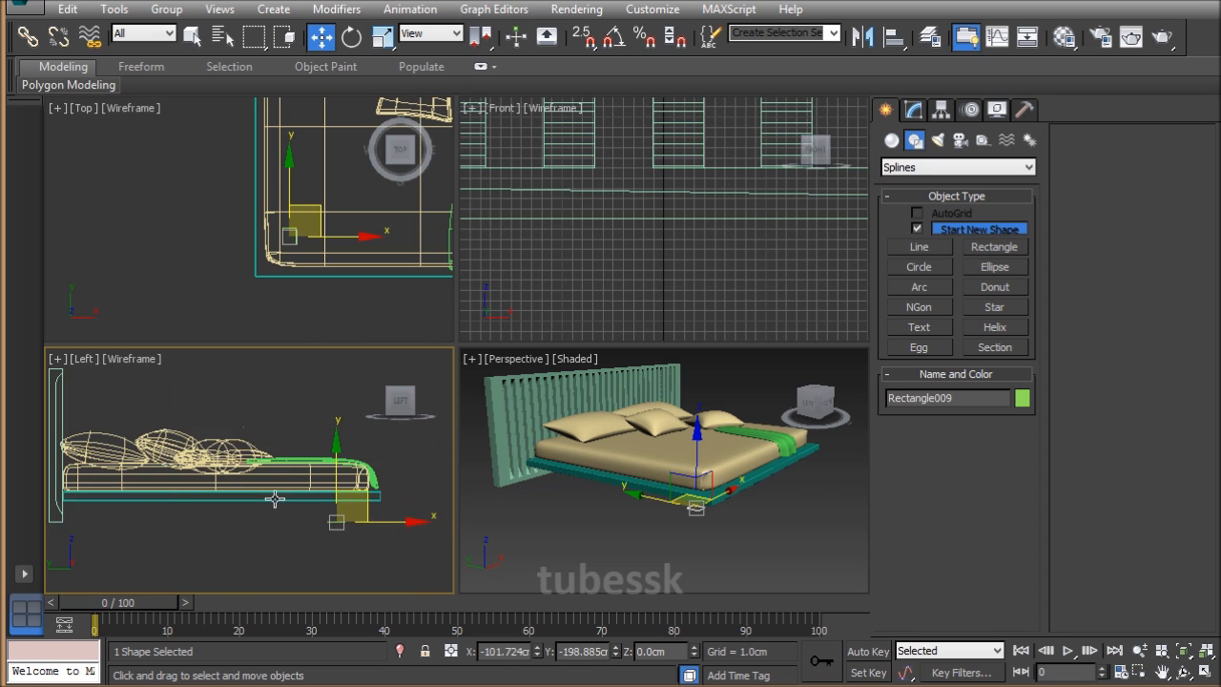
key(alt+w)
scroll(613, 436, up, 4)
middle_drag(658, 419, 635, 423)
click(914, 108)
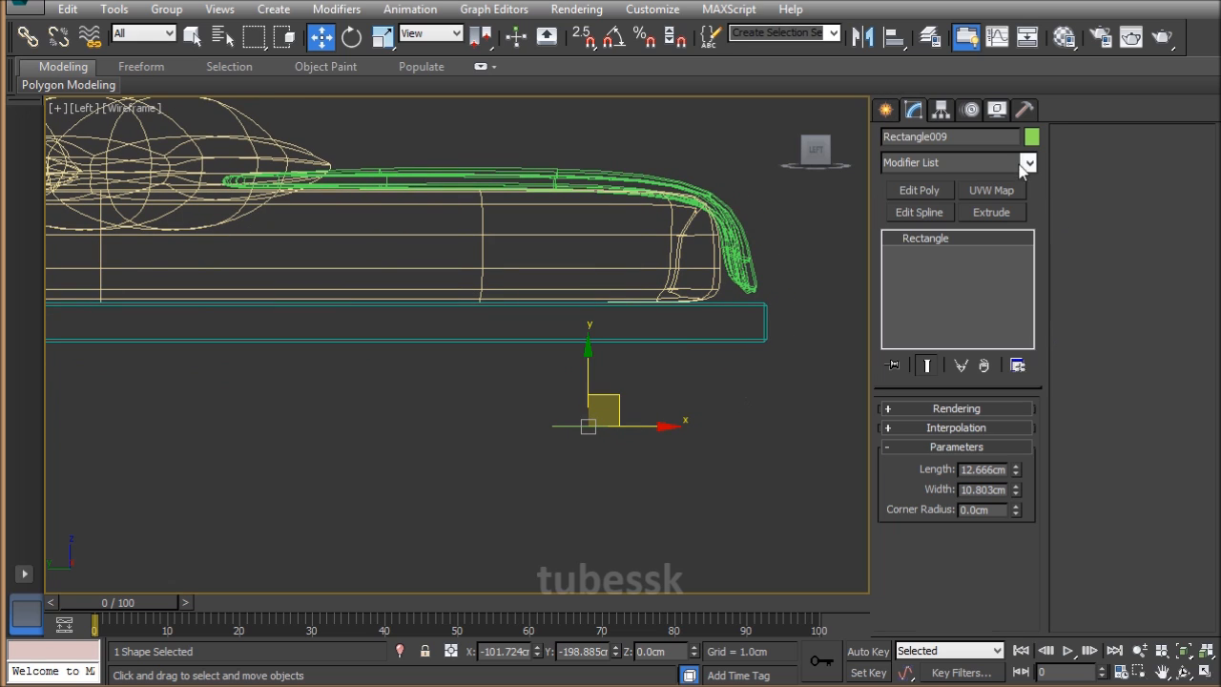
click(992, 212)
drag(1010, 437, 1011, 386)
middle_drag(638, 366, 639, 391)
Move the leg slightly toward the foot end in the Top view and check it in the Perspective view.
key(alt+w)
middle_click(279, 298)
key(alt+w)
drag(567, 345, 566, 359)
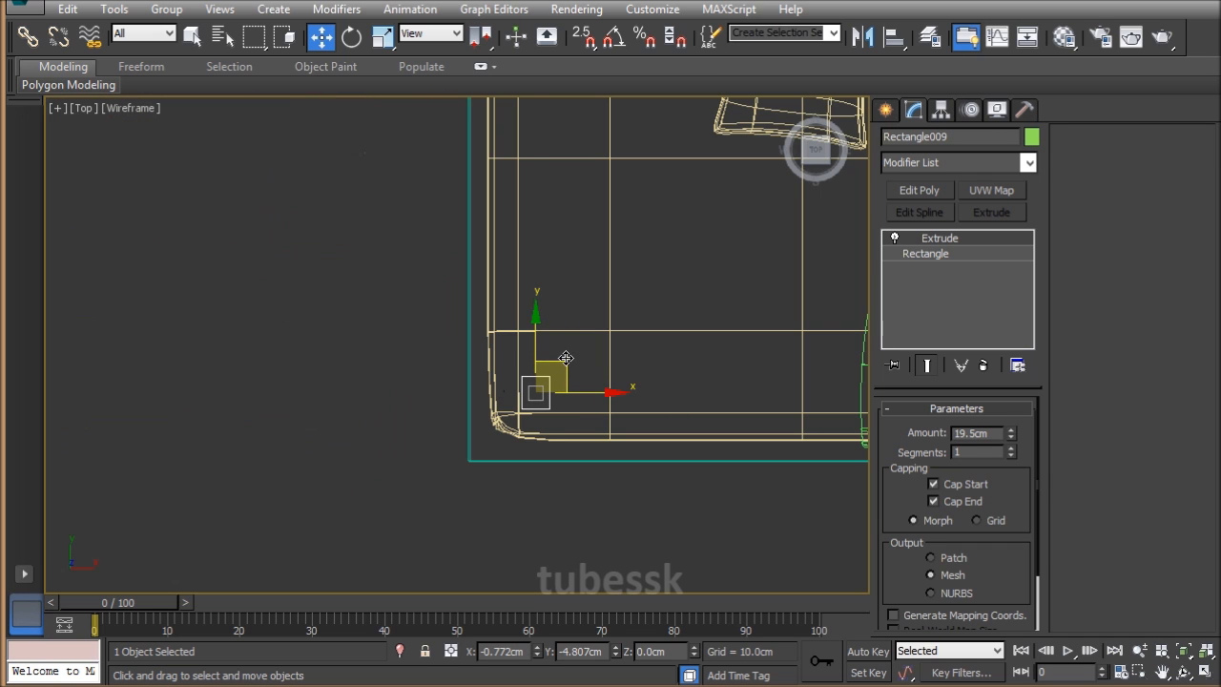
key(alt+w)
middle_click(719, 494)
key(alt+w)
click(719, 495)
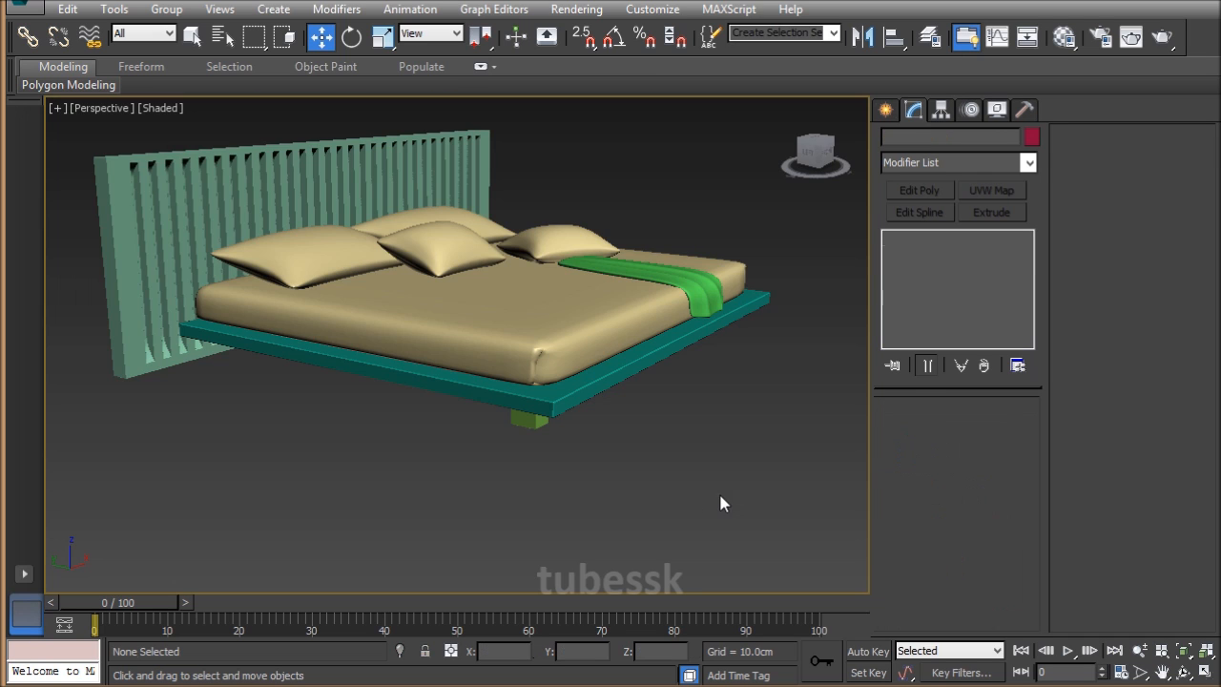
alt+middle_drag(693, 491, 725, 477)
Set the length and width of the leg's rectangle to 8 cm each.
click(591, 355)
key(alt+w)
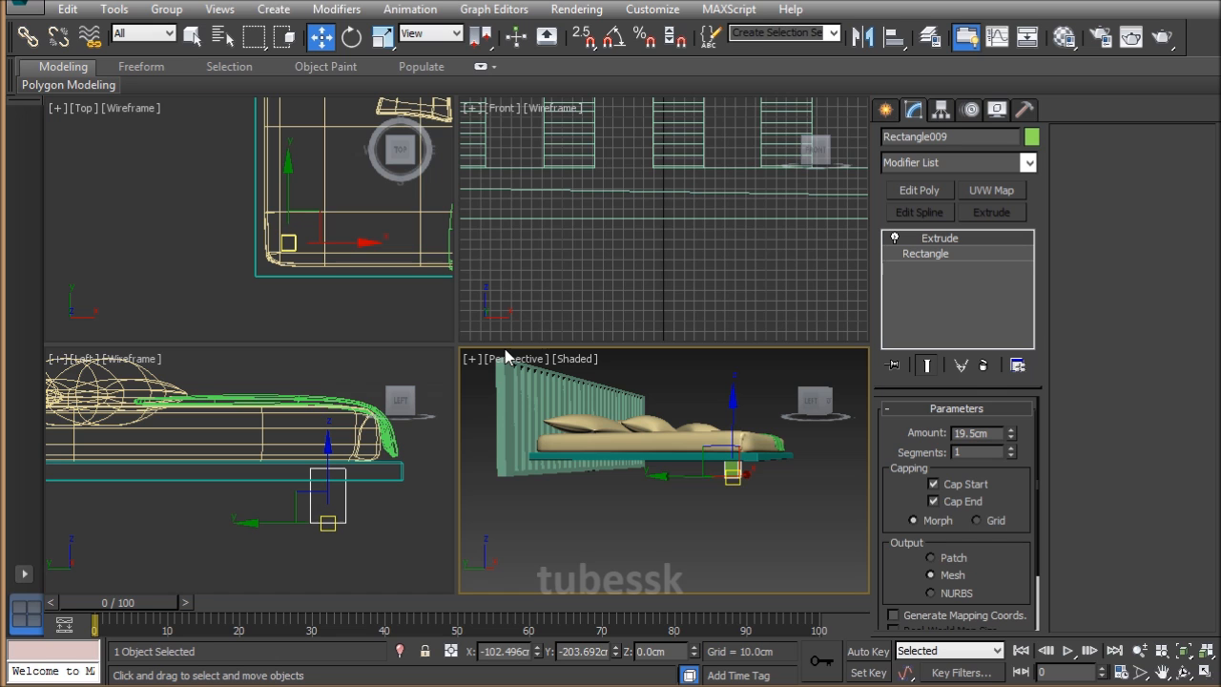
click(934, 256)
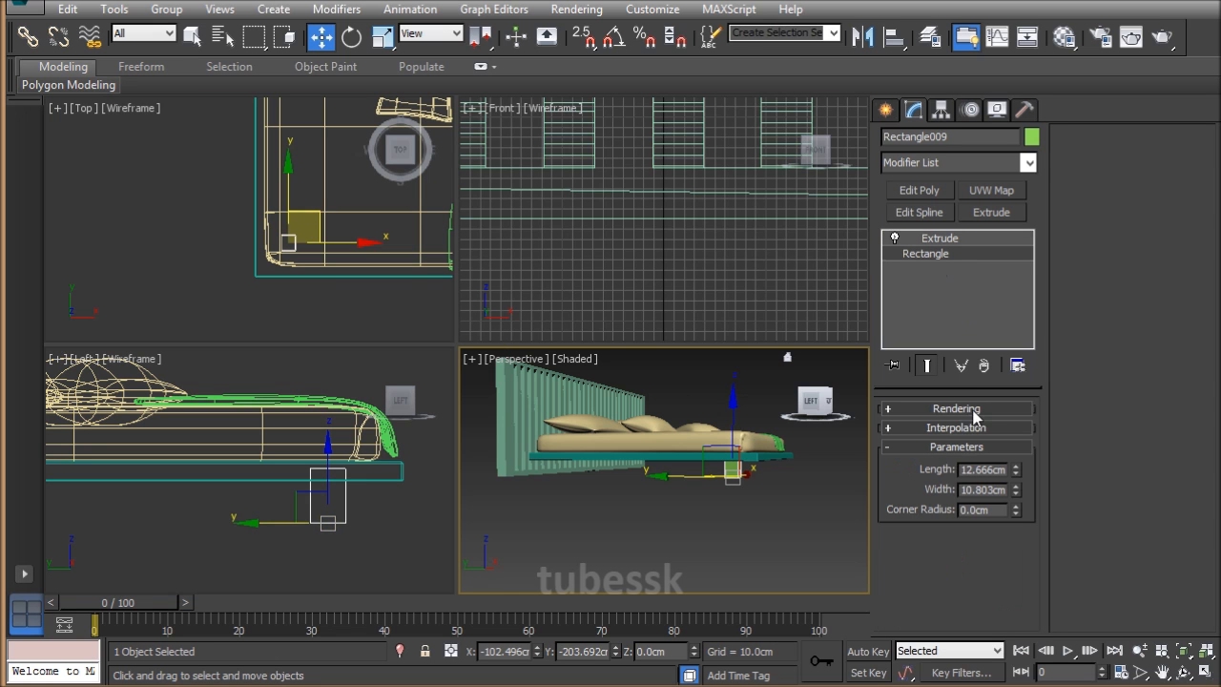
double_click(985, 469)
text(8)
key(Tab)
key(Tab)
key(shift+Tab)
text(8)
key(Tab)
middle_click(747, 459)
key(alt+w)
click(731, 456)
alt+middle_drag(731, 456, 604, 439)
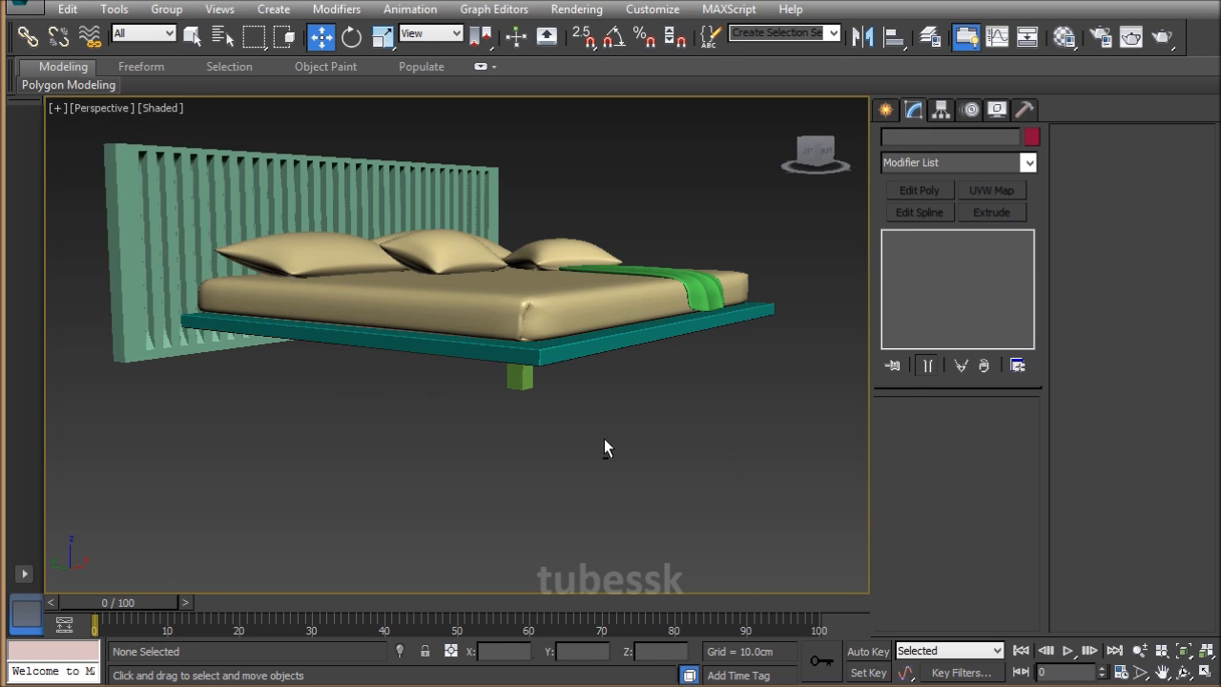
Reduce the length and width of the leg's rectangle to 6 cm each and return to the Extrude level.
click(525, 379)
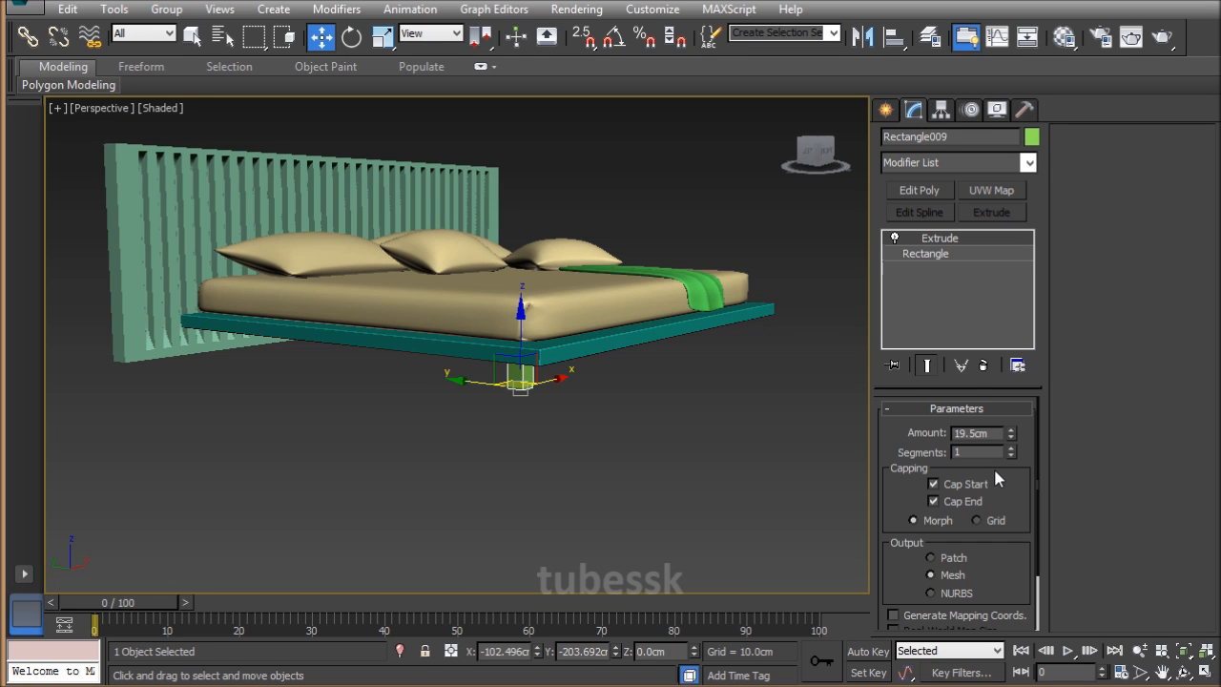
click(961, 253)
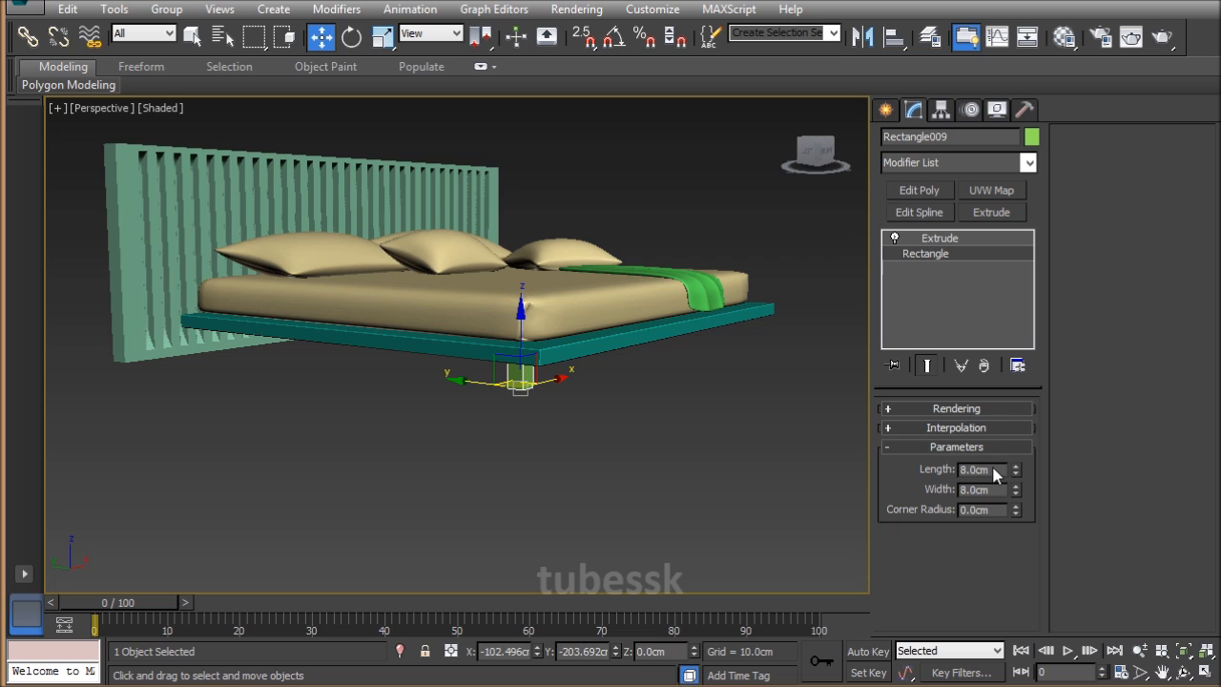
text(7)
key(Tab)
text(7)
key(Tab)
key(Tab)
text(6)
key(Tab)
text(6)
key(Tab)
click(940, 237)
key(z)
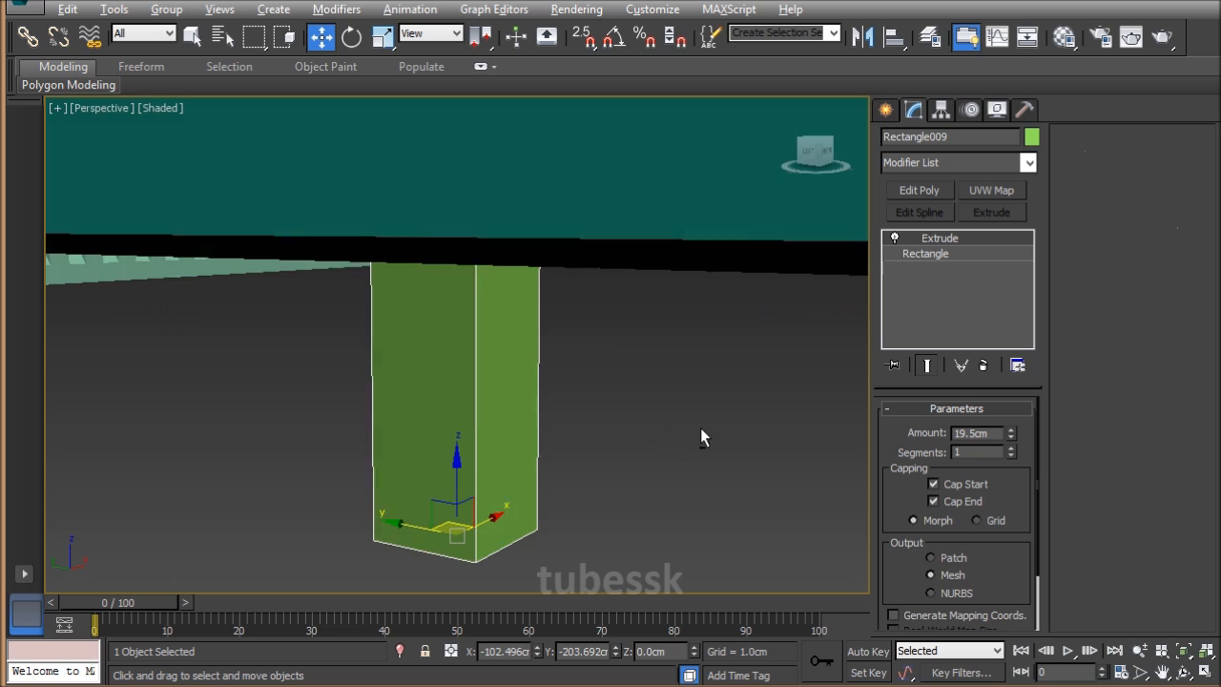
Add an Edit Poly modifier to the leg and chamfer all its edges by 0.293 cm.
click(919, 190)
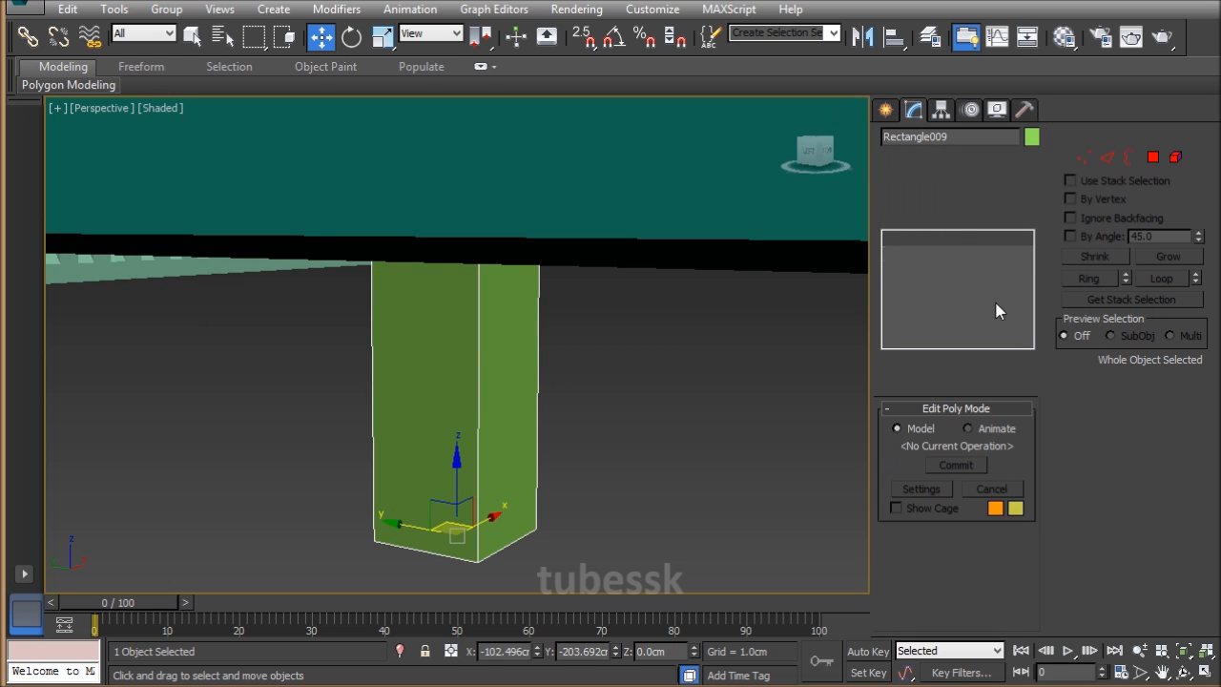
click(1108, 160)
key(ctrl+a)
right_click(621, 402)
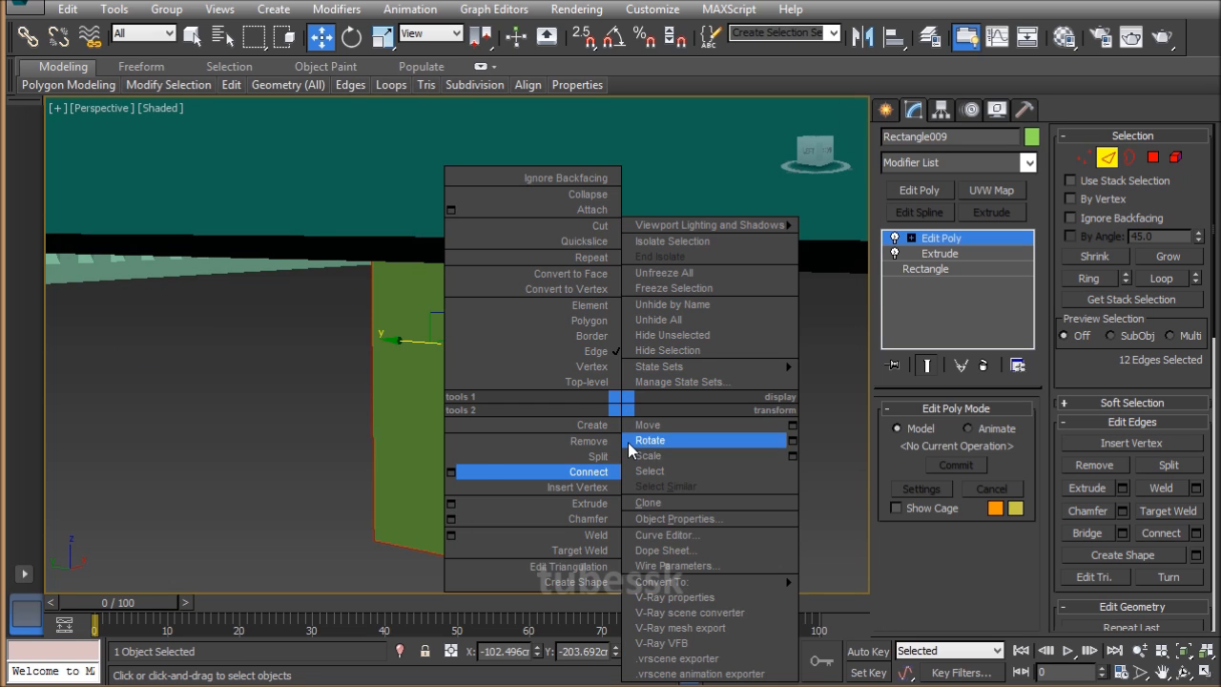
click(451, 518)
mouse_move(469, 355)
mouse_down()
mouse_move(469, 343)
mouse_move(468, 355)
mouse_up()
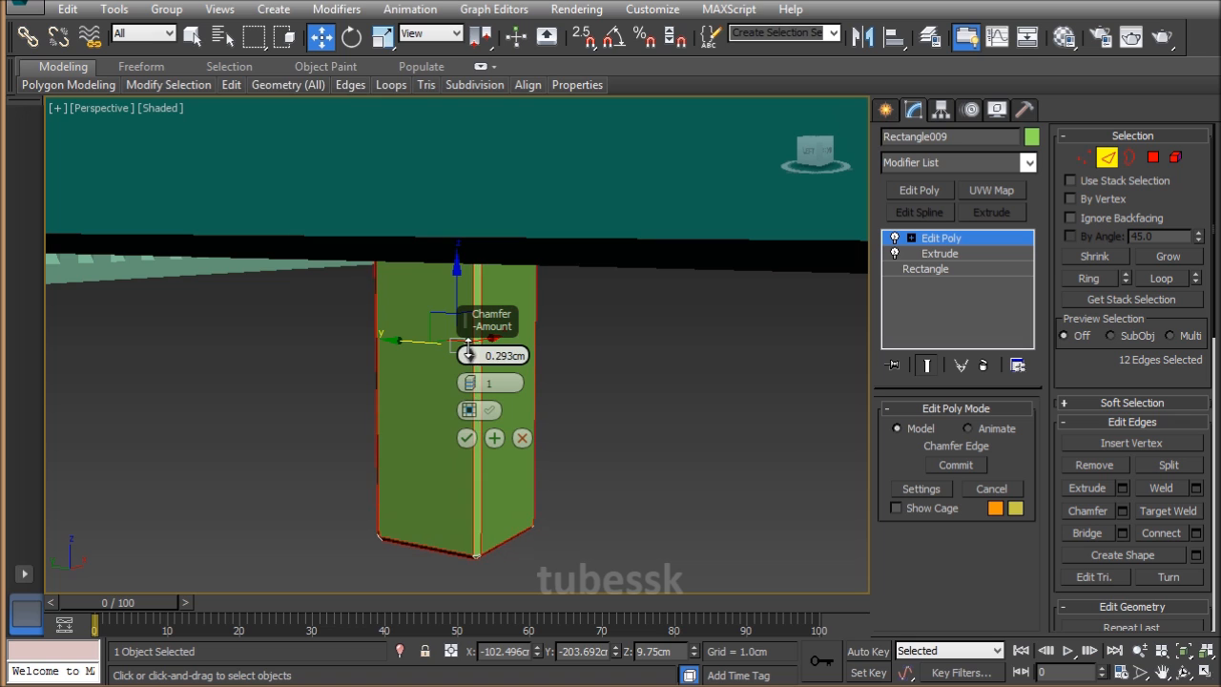
click(466, 437)
click(624, 416)
click(955, 234)
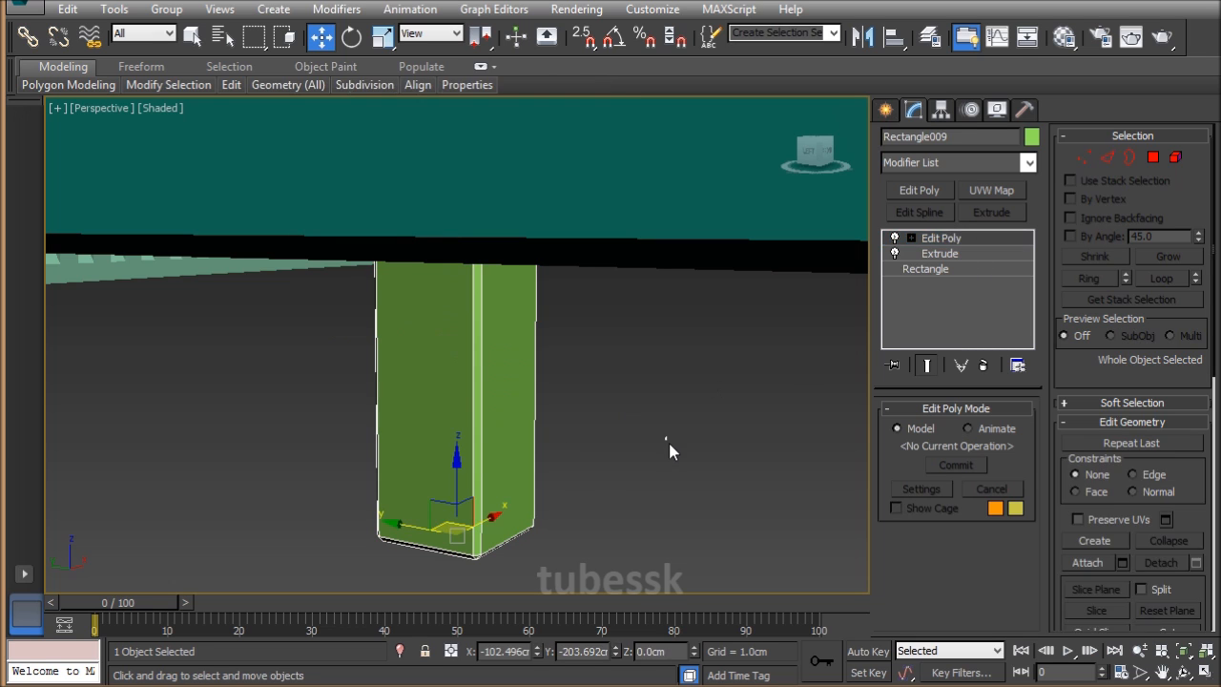
In the Top view, move the chamfered leg closer to the bed frame's foot-end corner.
click(666, 439)
scroll(666, 441, down, 5)
alt+middle_drag(667, 443, 710, 506)
scroll(648, 470, down, 2)
click(608, 462)
scroll(658, 472, down, 3)
key(alt+w)
key(alt+w)
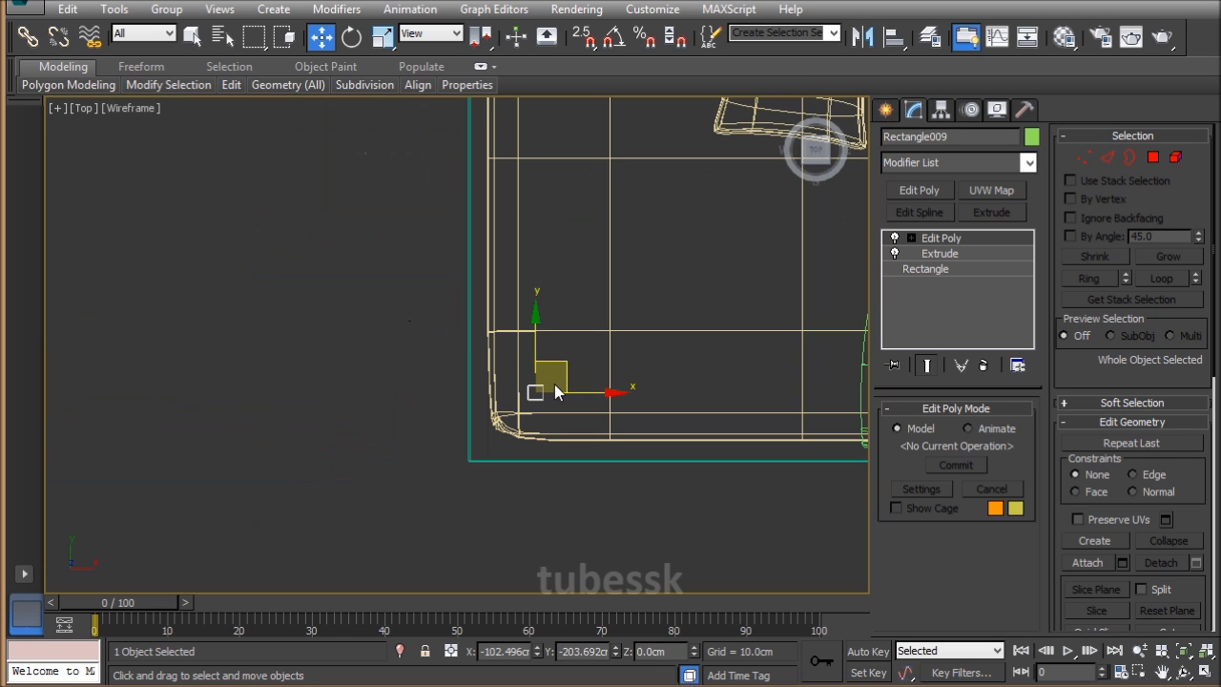
scroll(630, 391, down, 5)
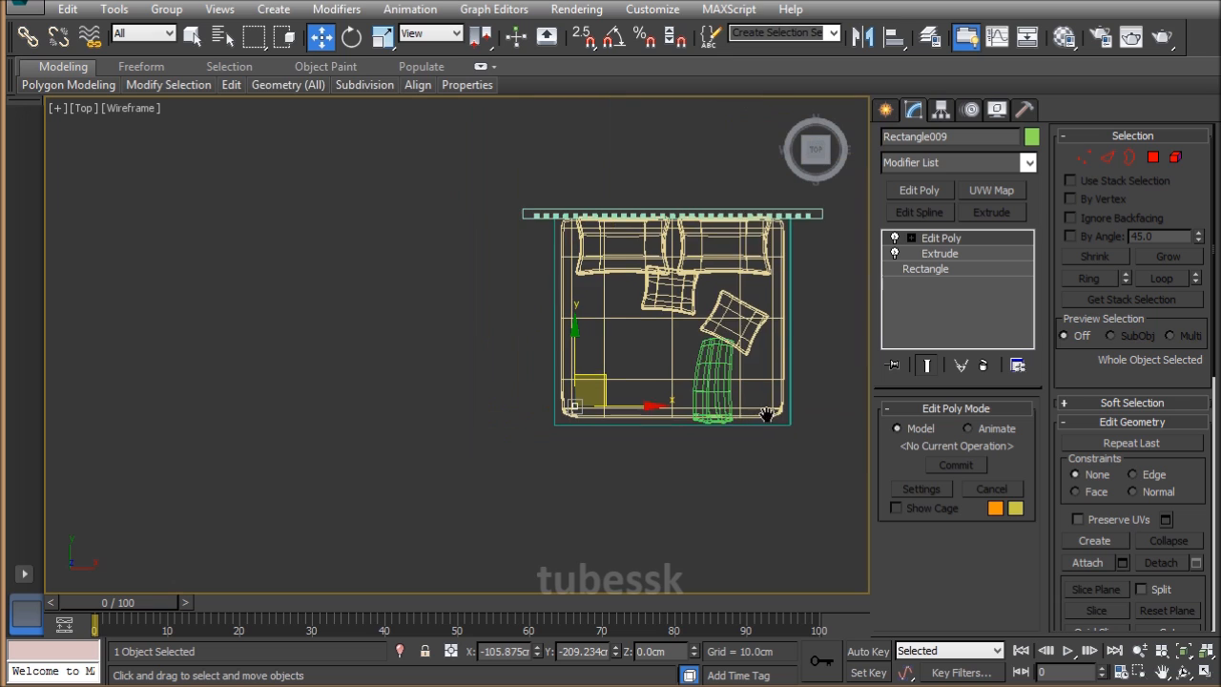
In the Top view, clone the leg as one instance under the frame's other foot-end corner.
mouse_move(472, 383)
shift+mouse_down()
mouse_move(752, 472)
mouse_move(655, 479)
shift+mouse_up()
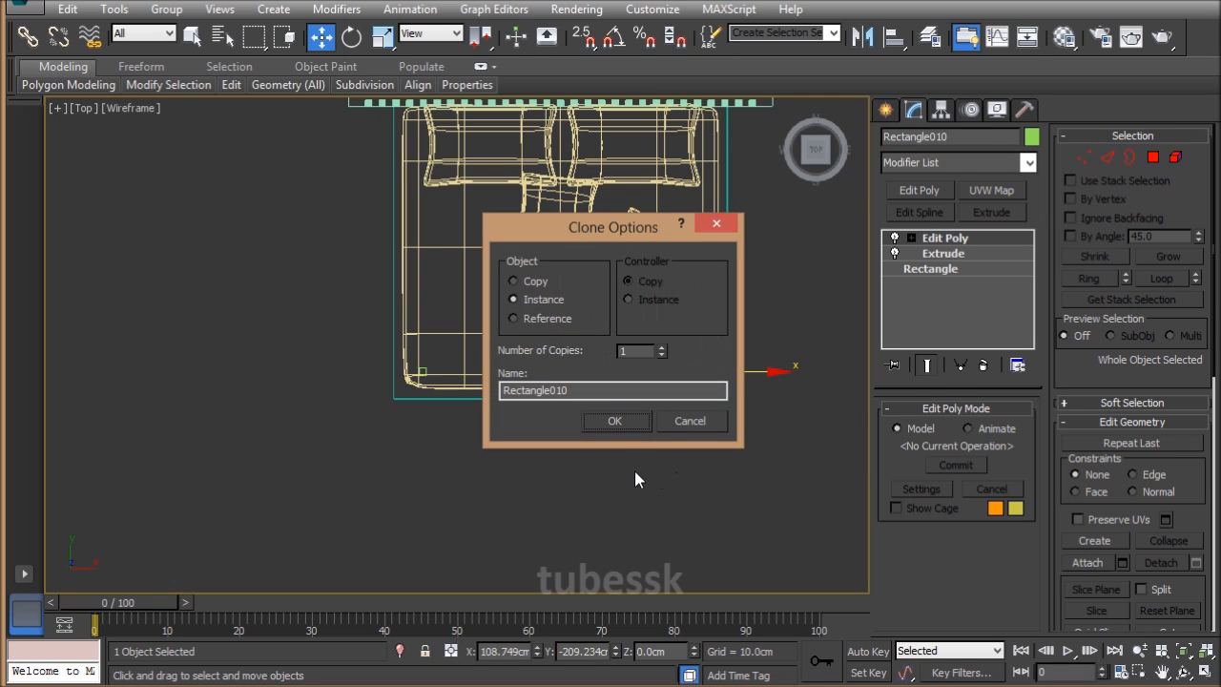
click(614, 421)
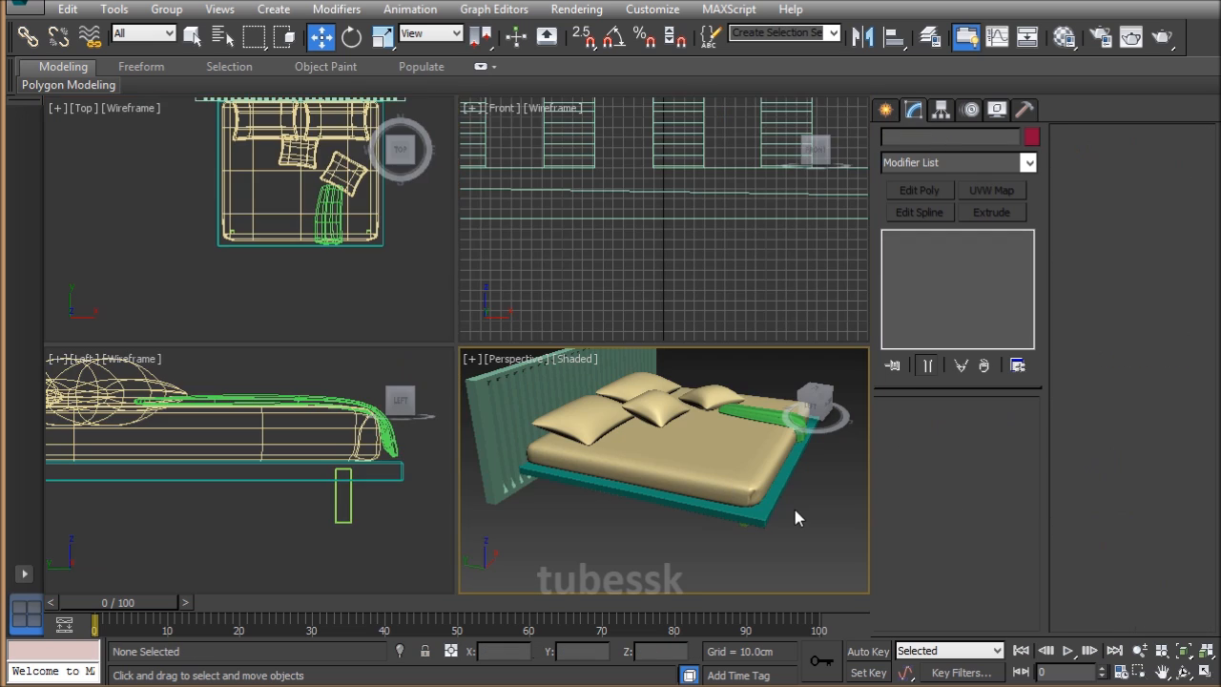
Set the object colour of the two large pillows by the headboard to white.
key(alt+w)
alt+middle_drag(727, 481, 686, 470)
scroll(732, 466, down, 2)
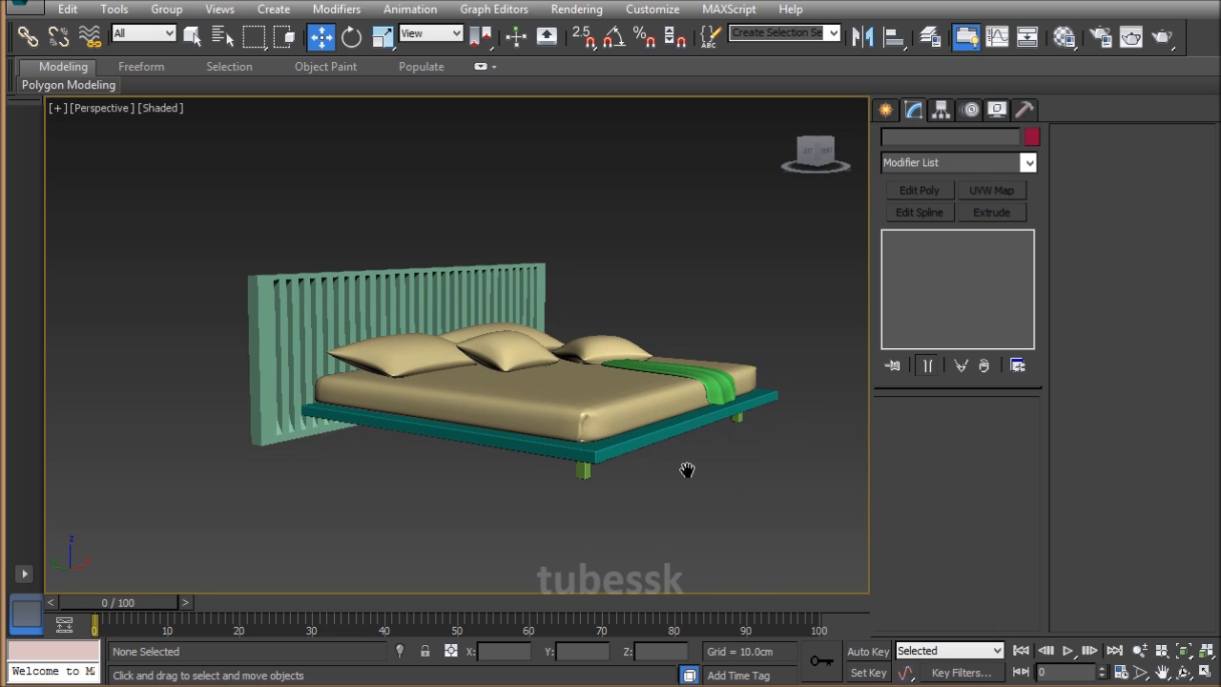
scroll(733, 476, up, 3)
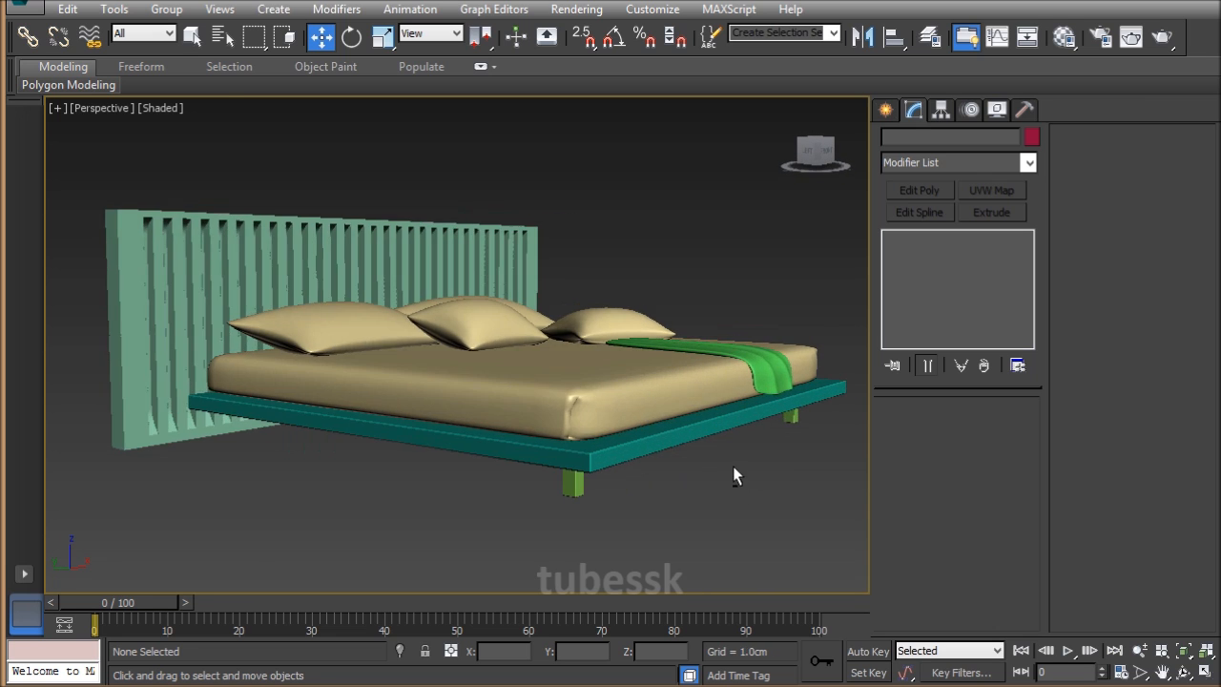
alt+middle_drag(733, 466, 694, 499)
middle_drag(750, 441, 728, 466)
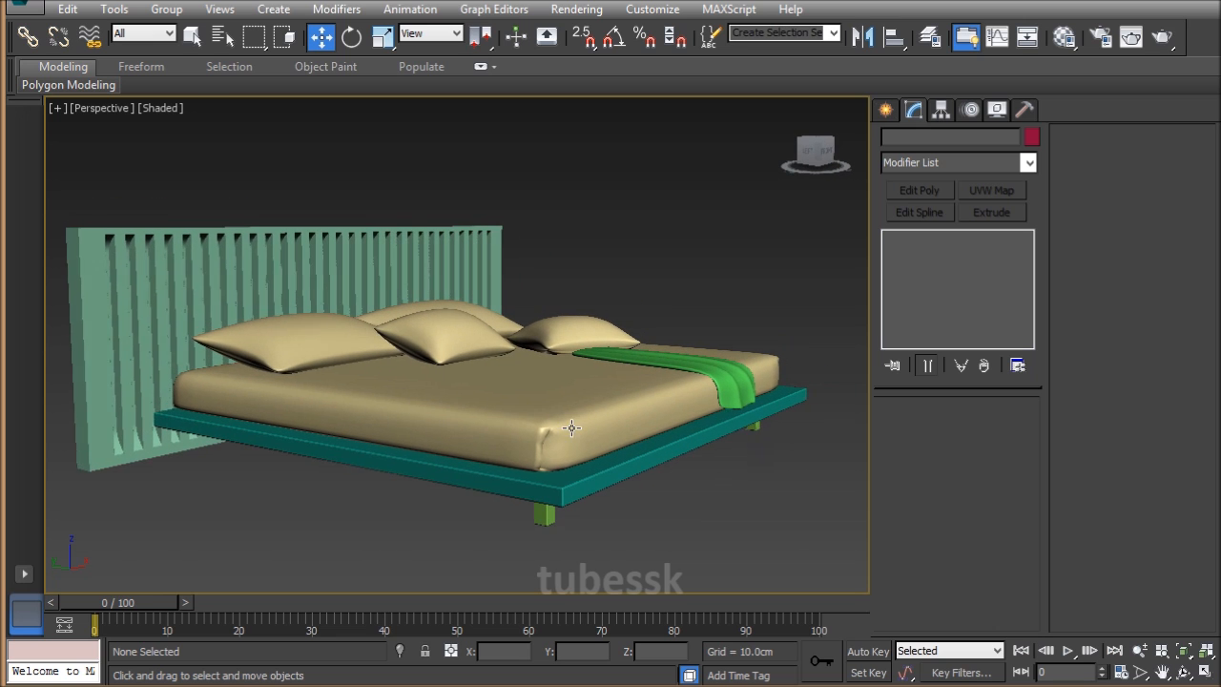
click(286, 360)
ctrl+click(451, 306)
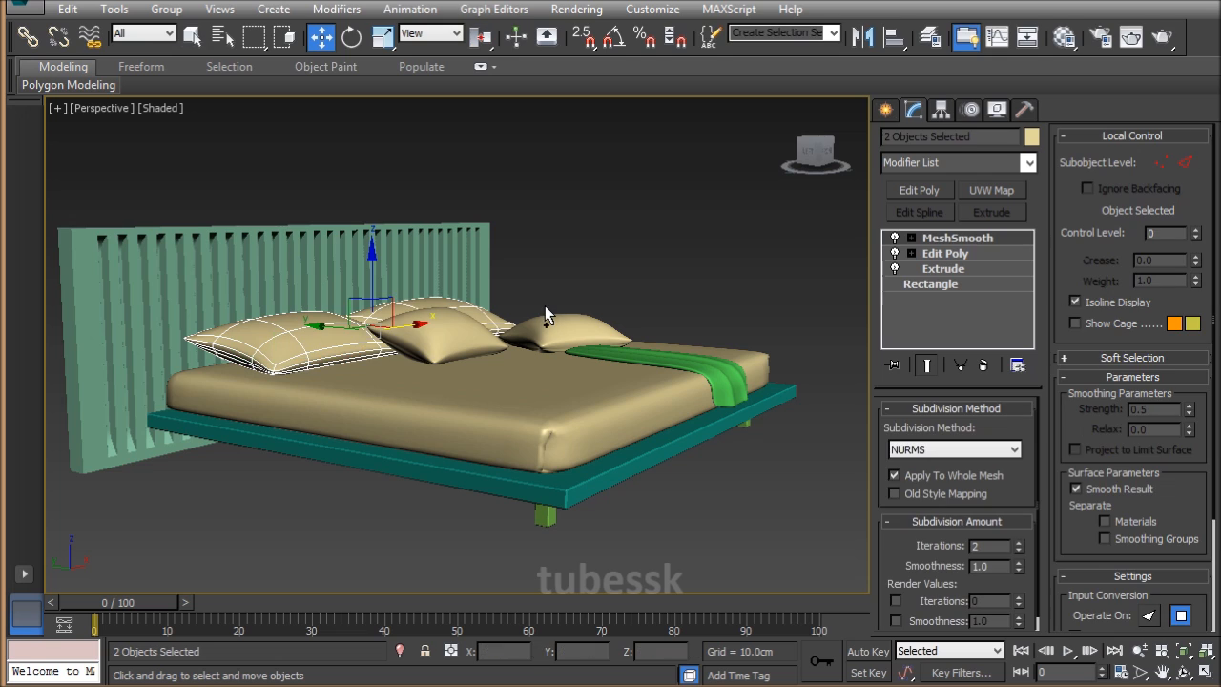
click(1031, 136)
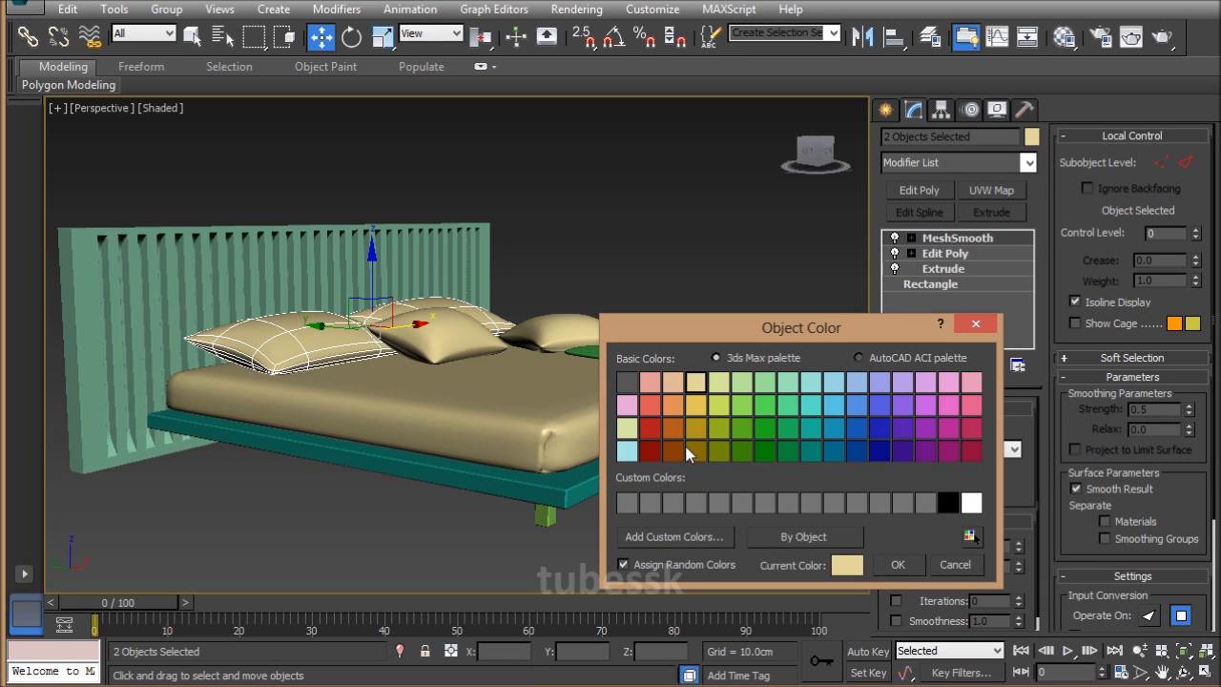
click(973, 502)
click(895, 565)
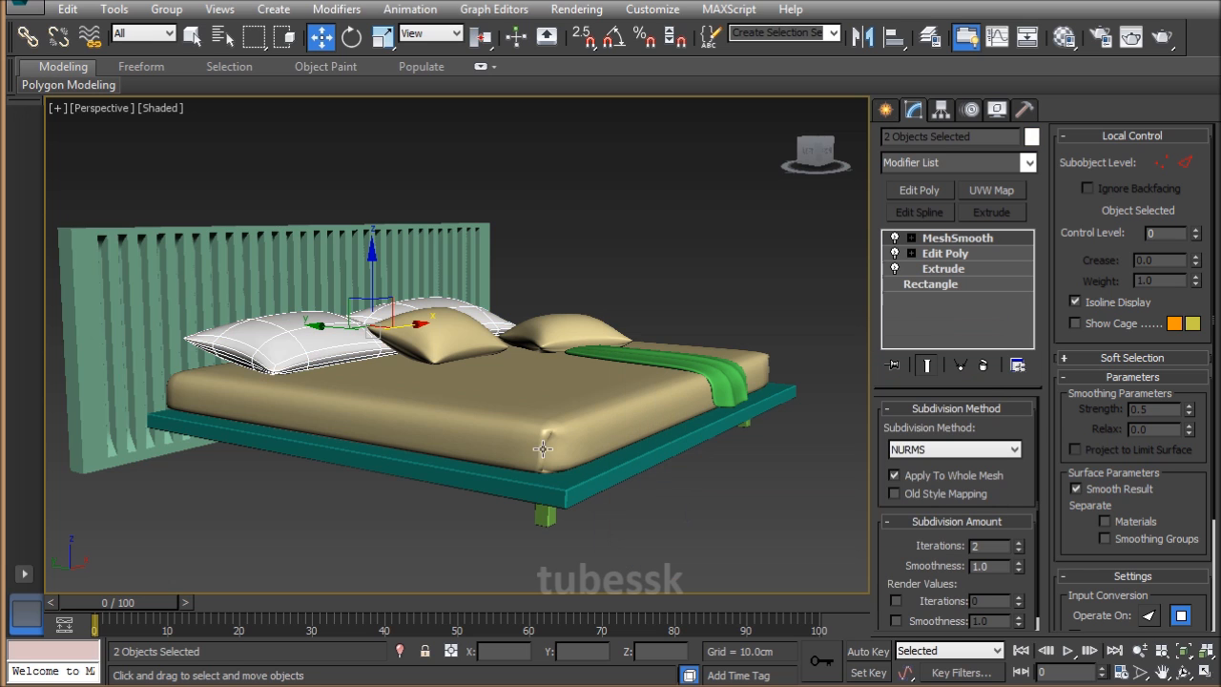
Change the mattress's object colour to white and deselect it.
click(465, 420)
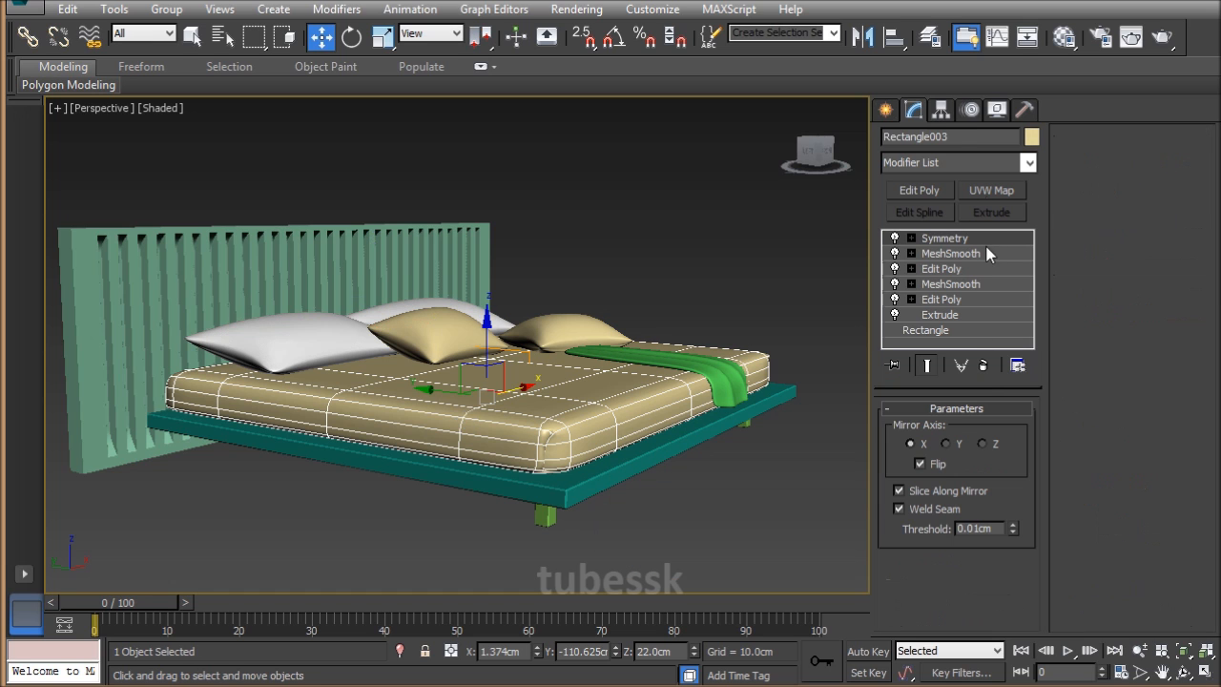
click(1031, 139)
click(973, 502)
click(896, 565)
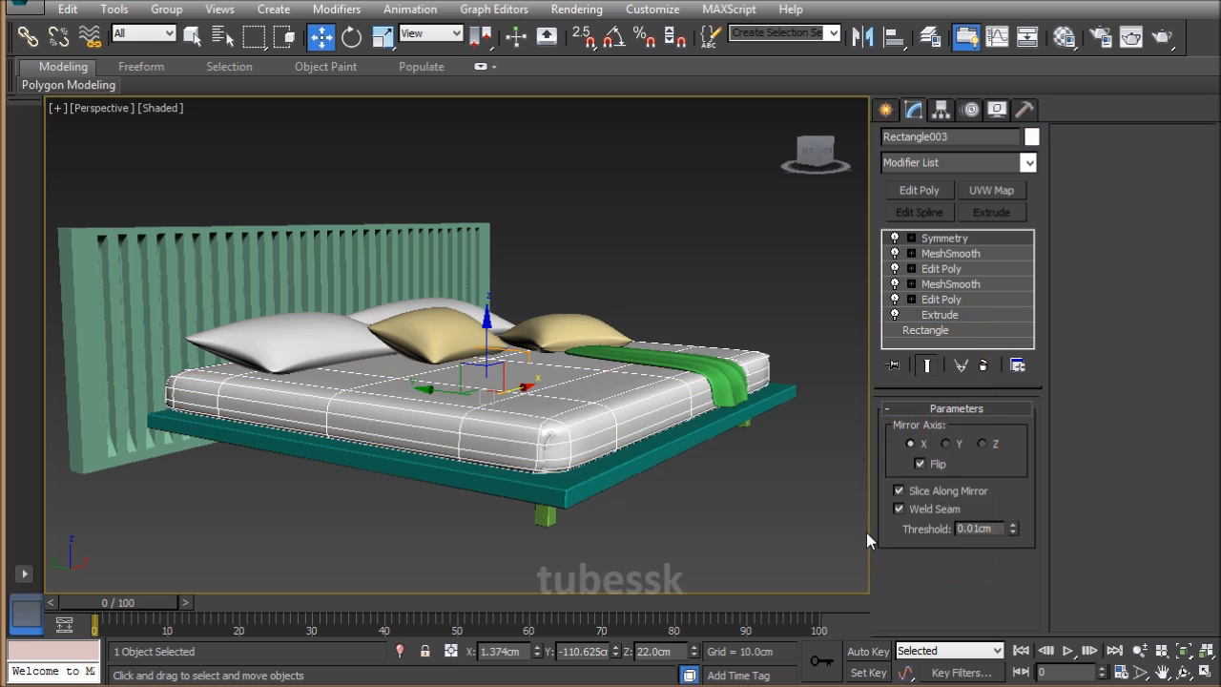
click(792, 515)
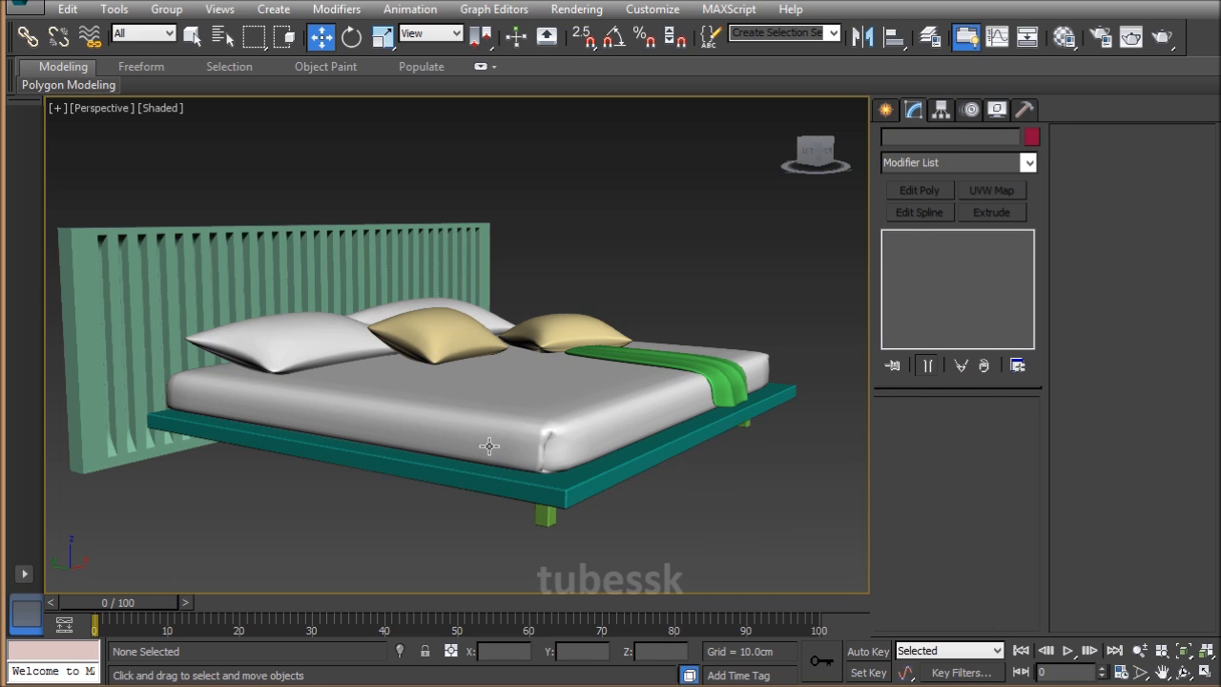
Give the bed frame a light orange object colour from the 3ds Max palette and deselect it.
click(457, 467)
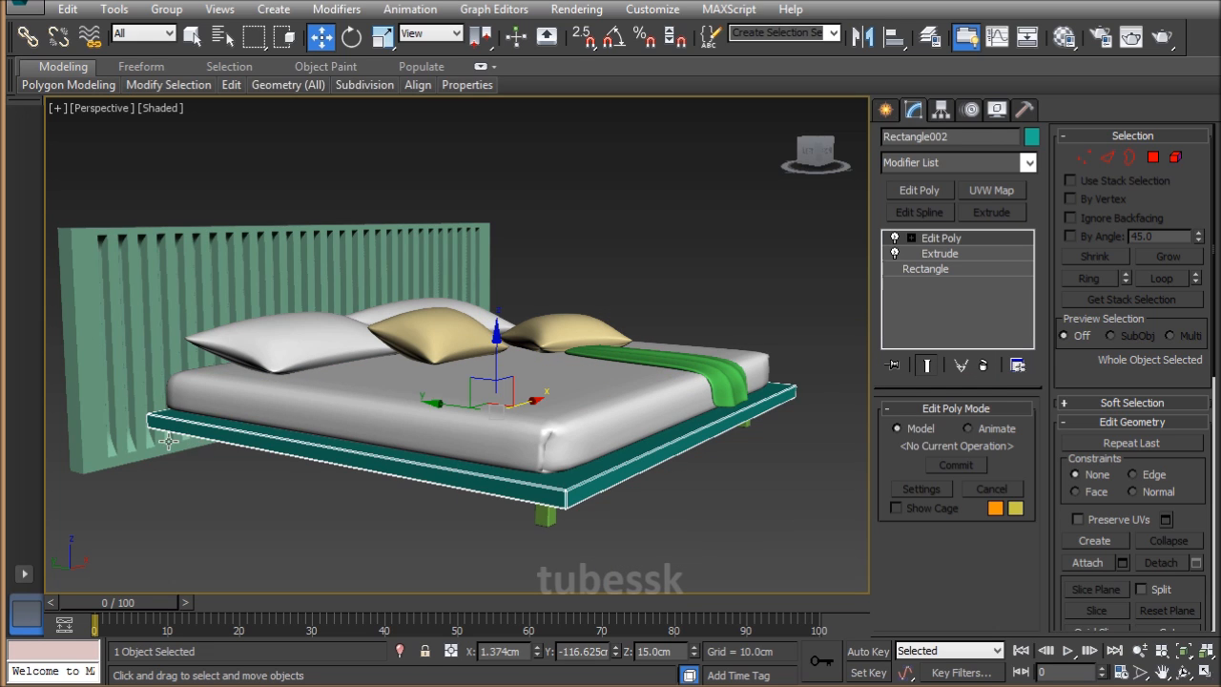
click(1031, 138)
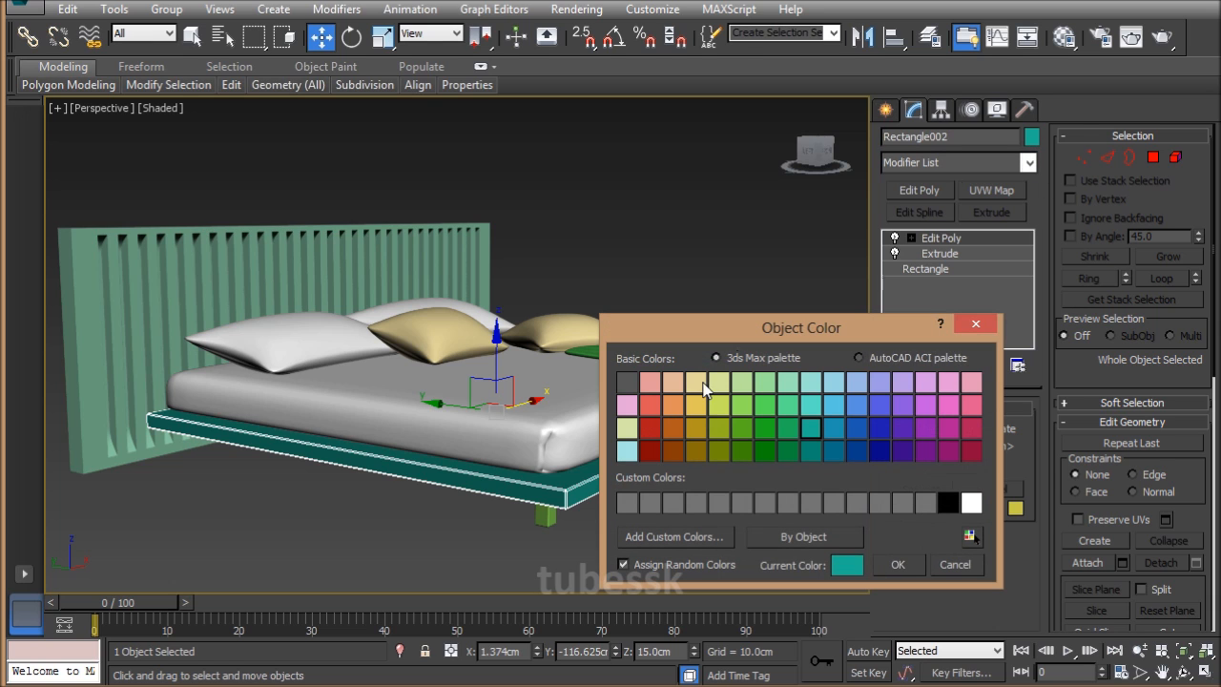
click(674, 406)
click(898, 564)
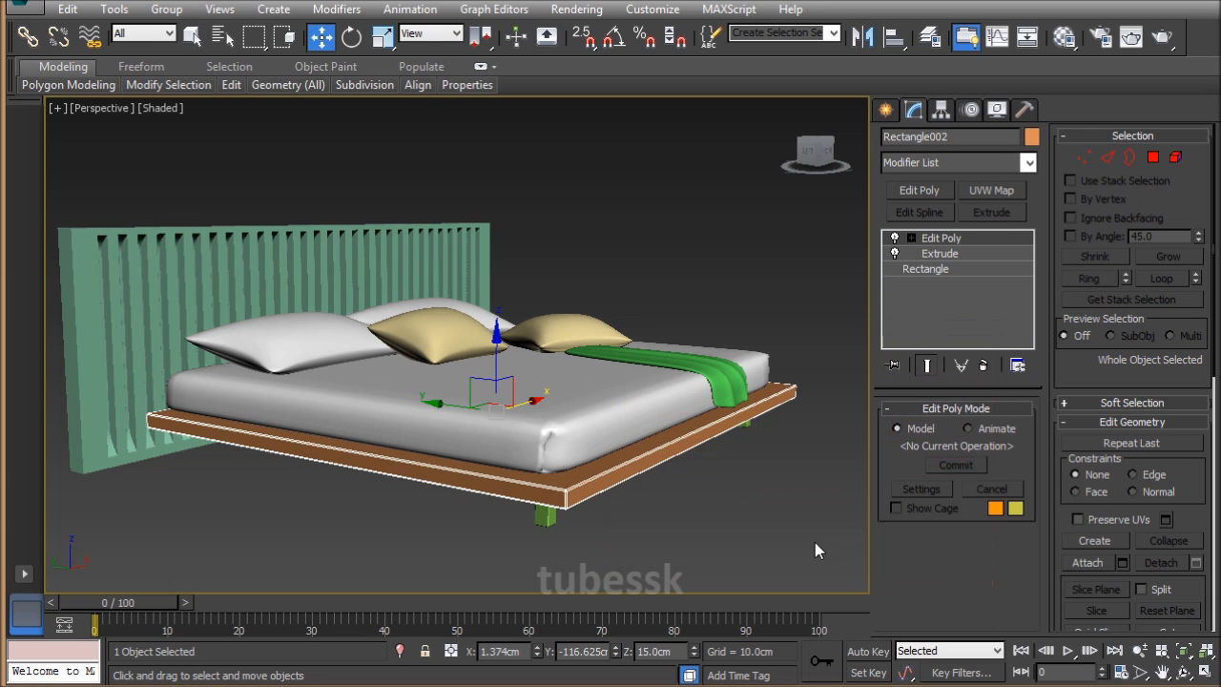
click(610, 532)
Select both foot-end legs and assign them a black object colour.
click(549, 517)
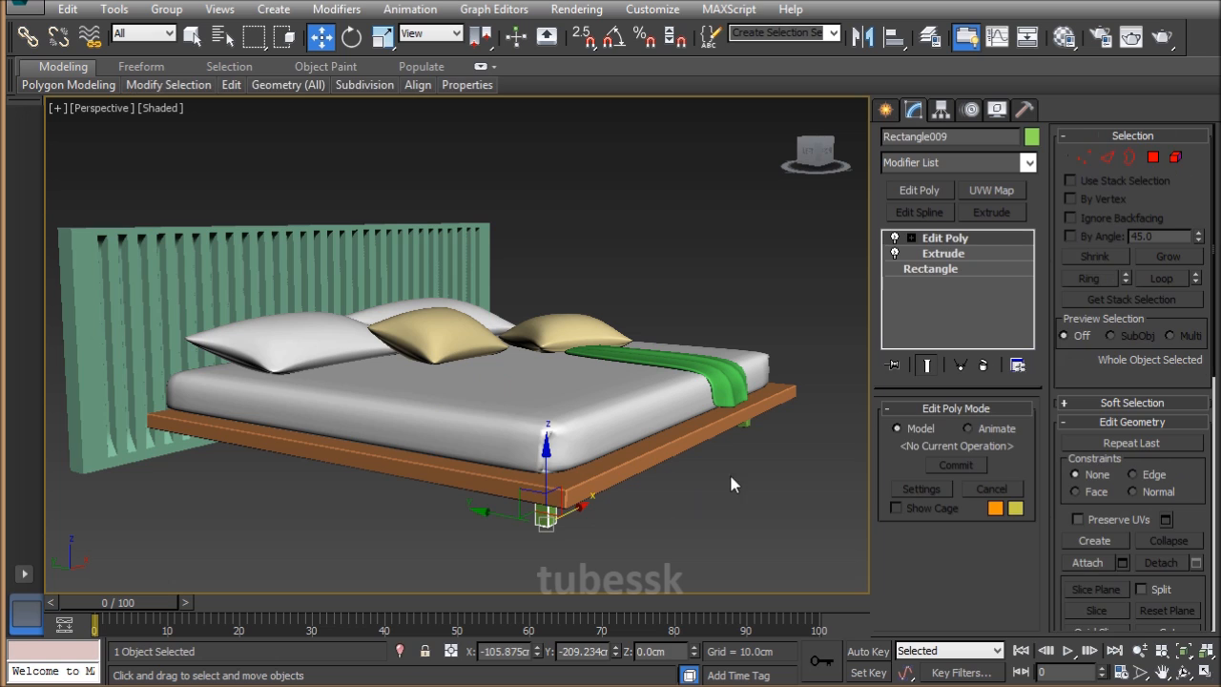
ctrl+click(745, 430)
click(1031, 137)
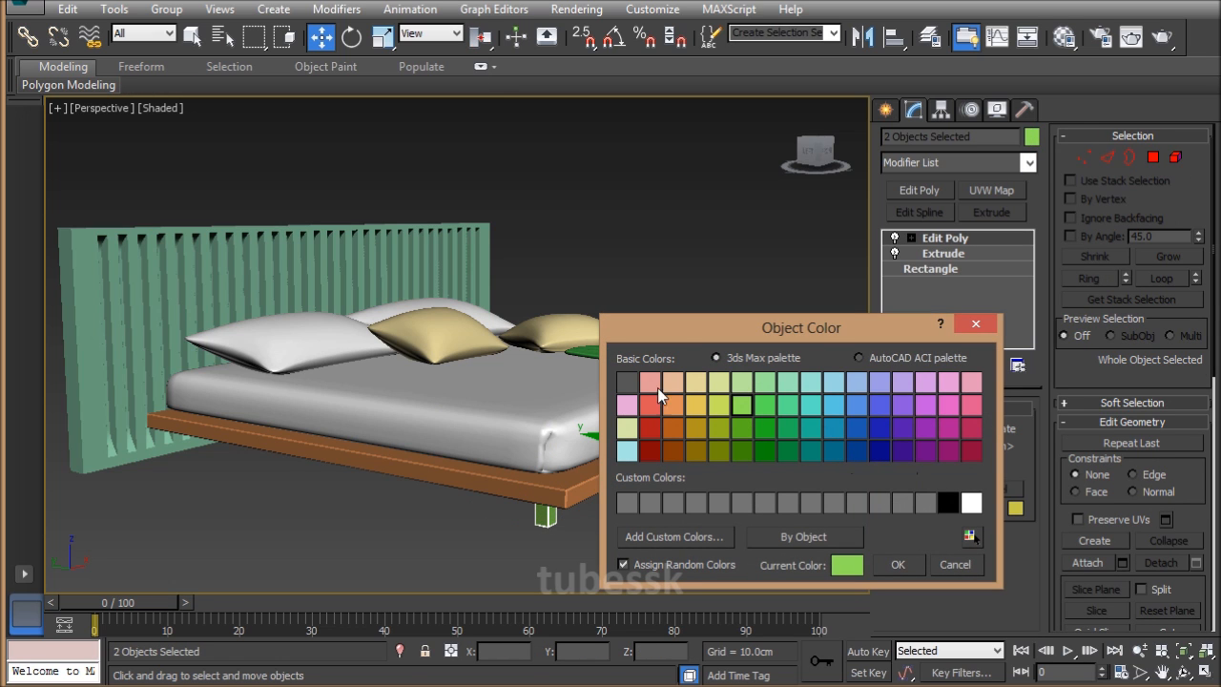
click(627, 382)
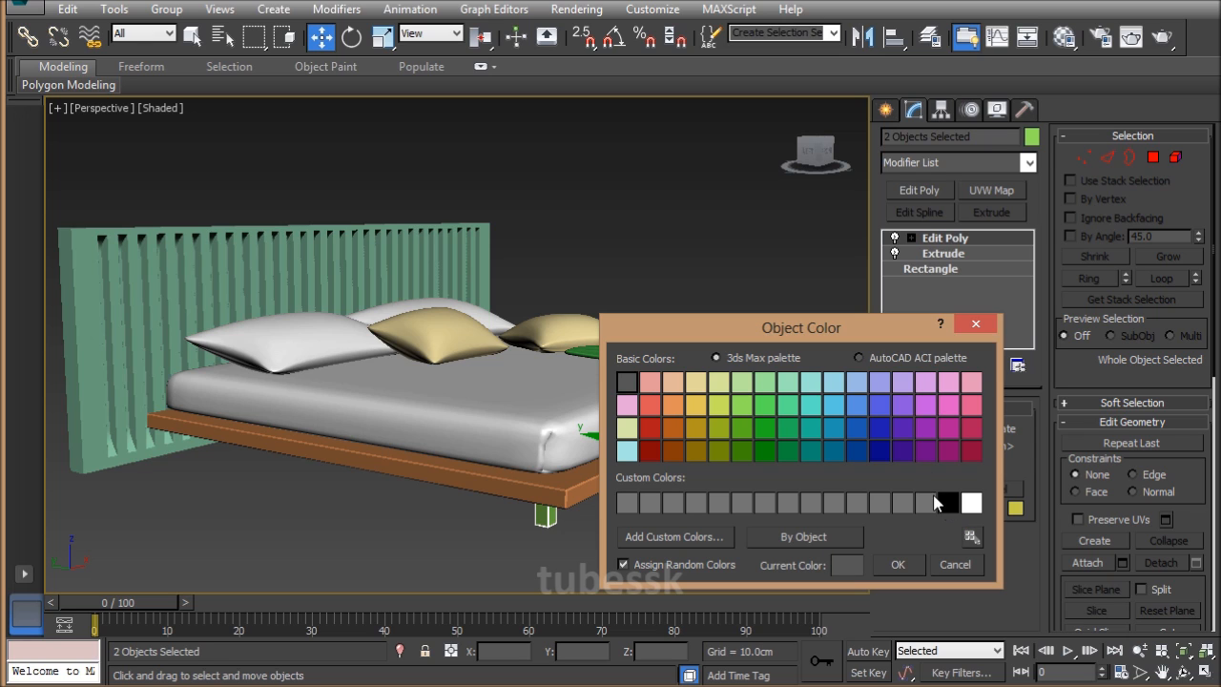
click(948, 504)
click(897, 564)
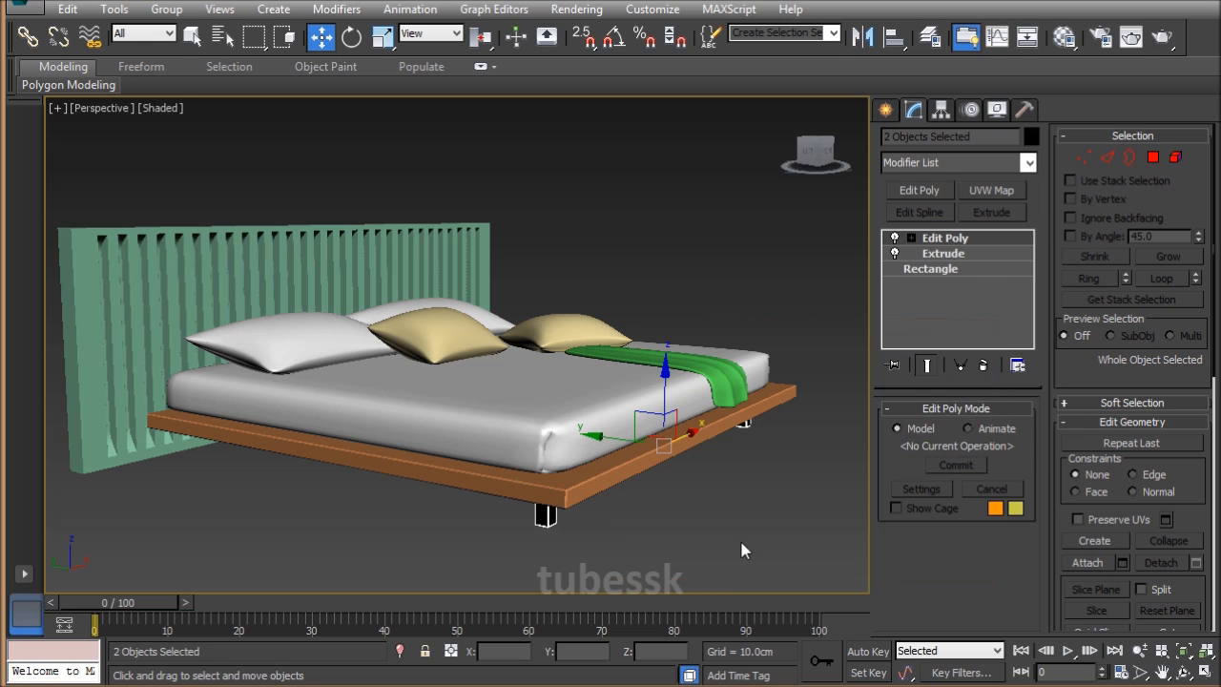
click(728, 533)
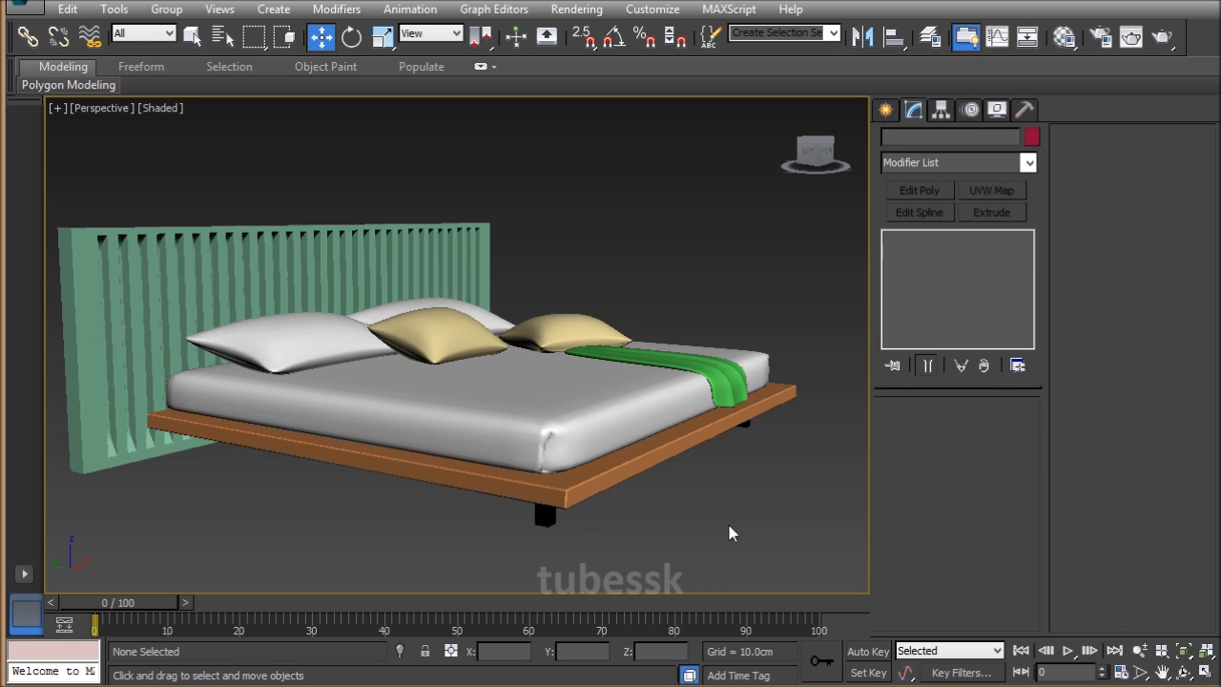
Recolour the slatted headboard with the same light orange object colour as the bed frame.
click(140, 442)
click(1031, 137)
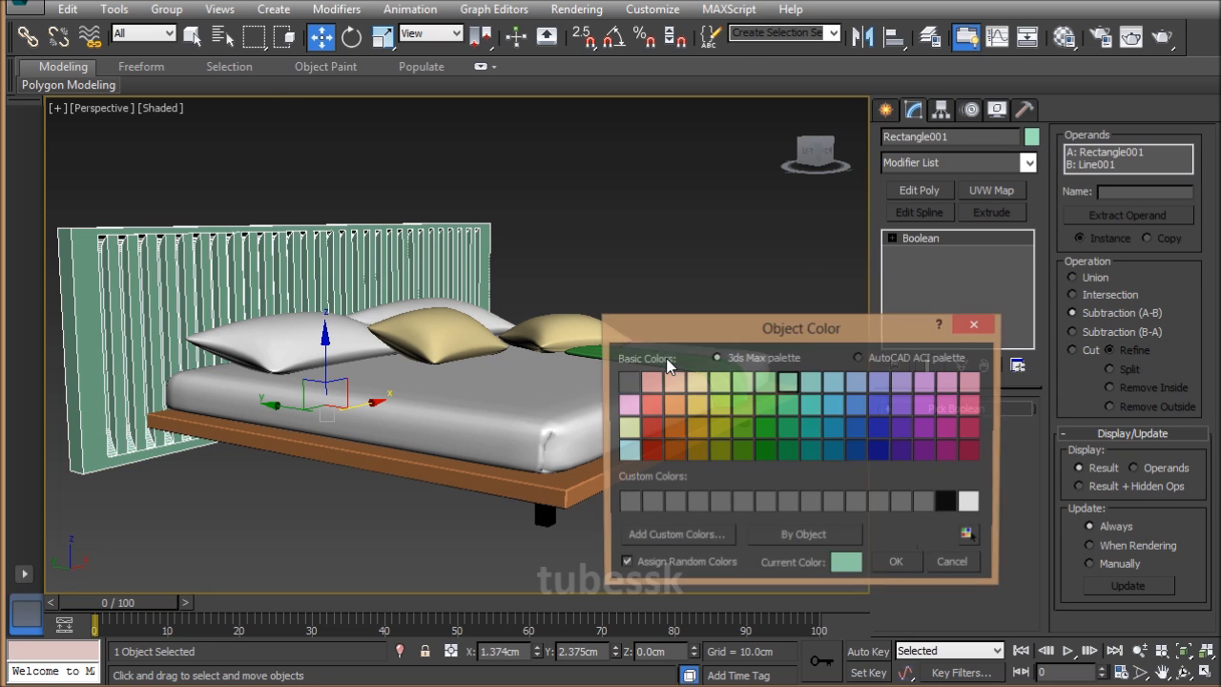
click(897, 566)
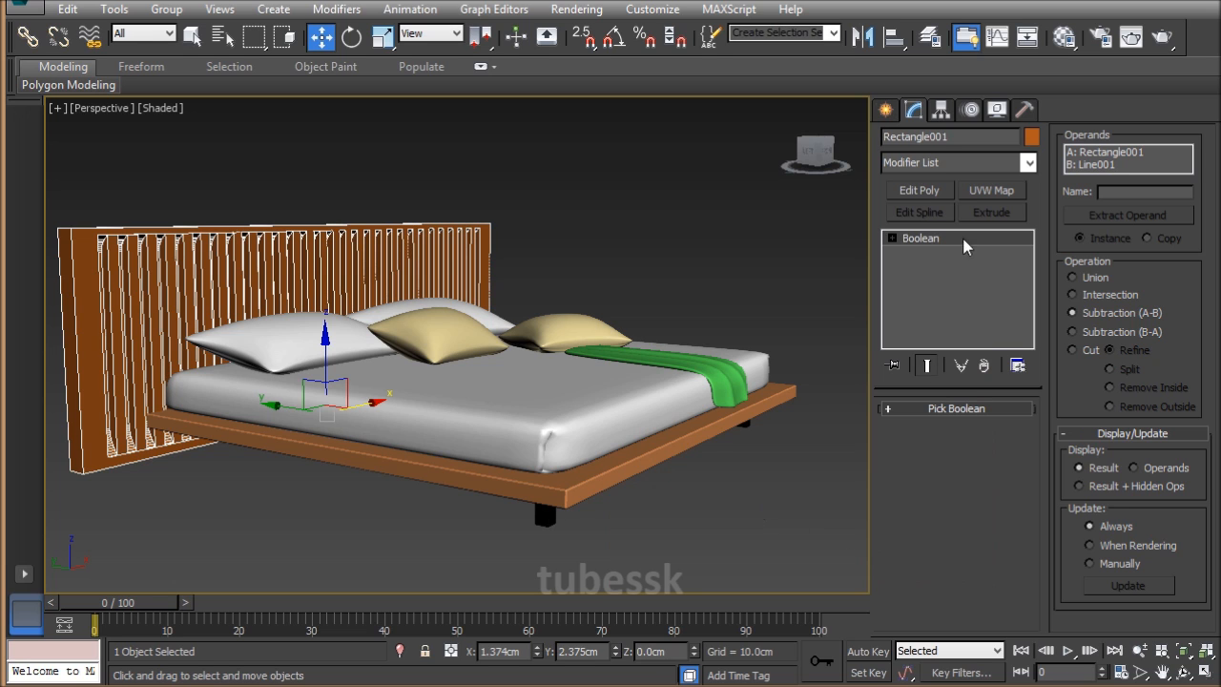
click(1031, 136)
click(673, 405)
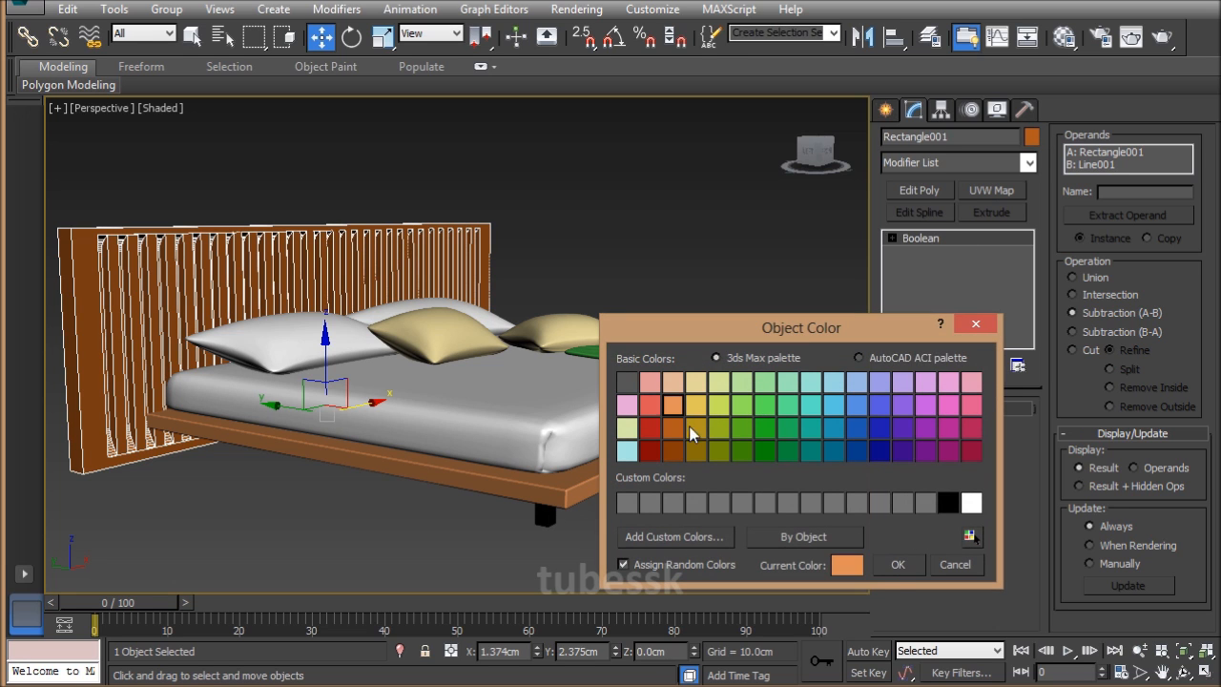
click(897, 564)
click(758, 513)
middle_drag(657, 464, 736, 435)
scroll(512, 447, down, 4)
scroll(735, 433, up, 4)
alt+middle_drag(662, 448, 784, 449)
middle_drag(784, 449, 656, 447)
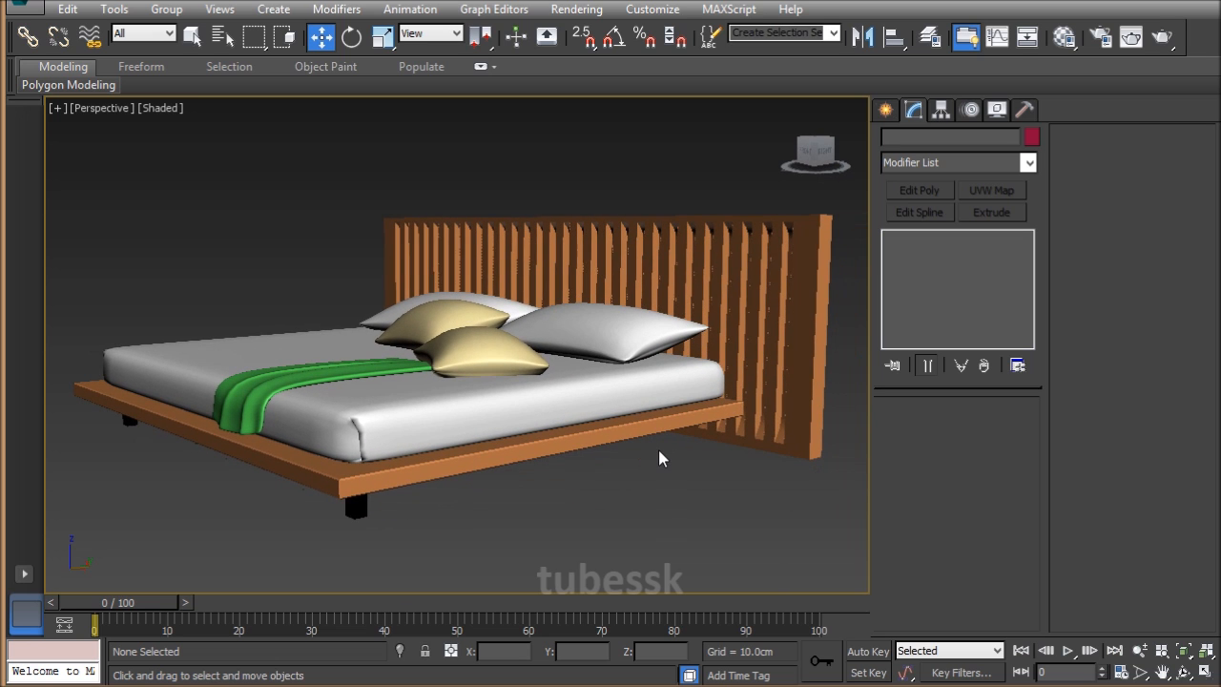